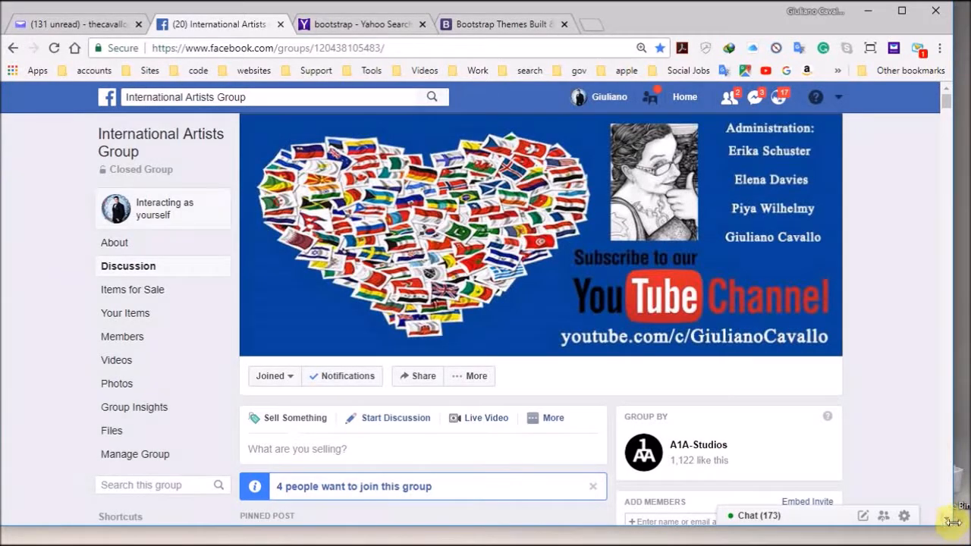
Enlarge the browser window and open the pending member requests of the International Artists Group.
drag(952, 529, 970, 545)
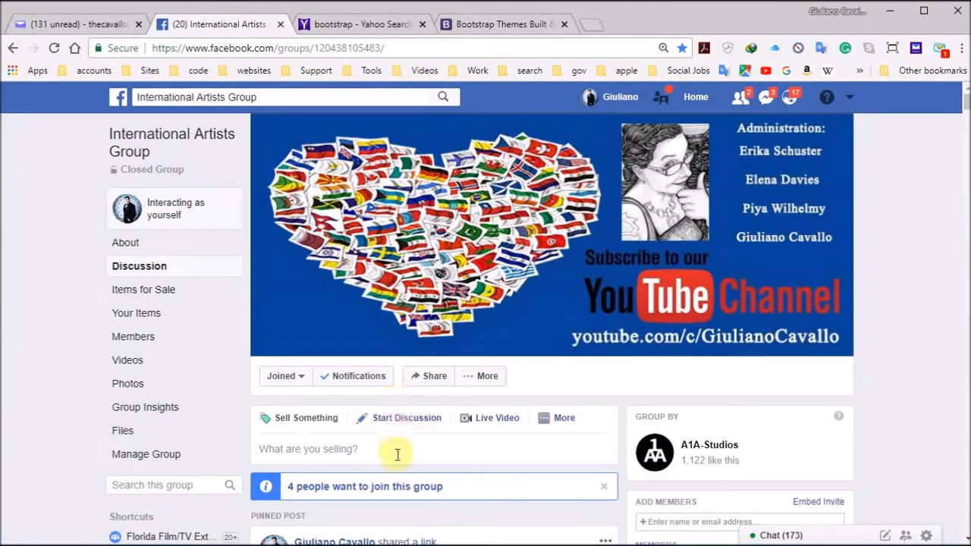
click(403, 487)
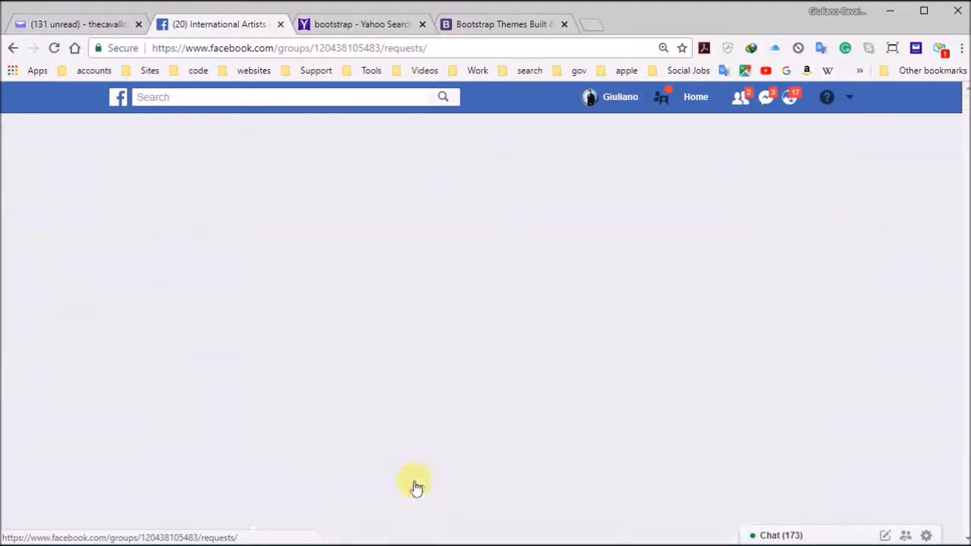
scroll(614, 383, down, 2)
scroll(614, 383, down, 3)
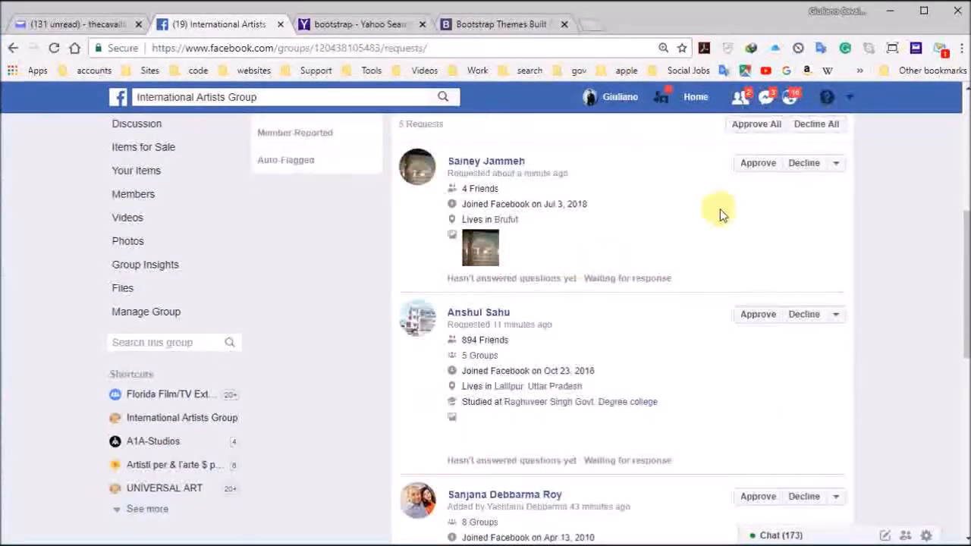
Approve all the pending member requests one by one.
click(755, 171)
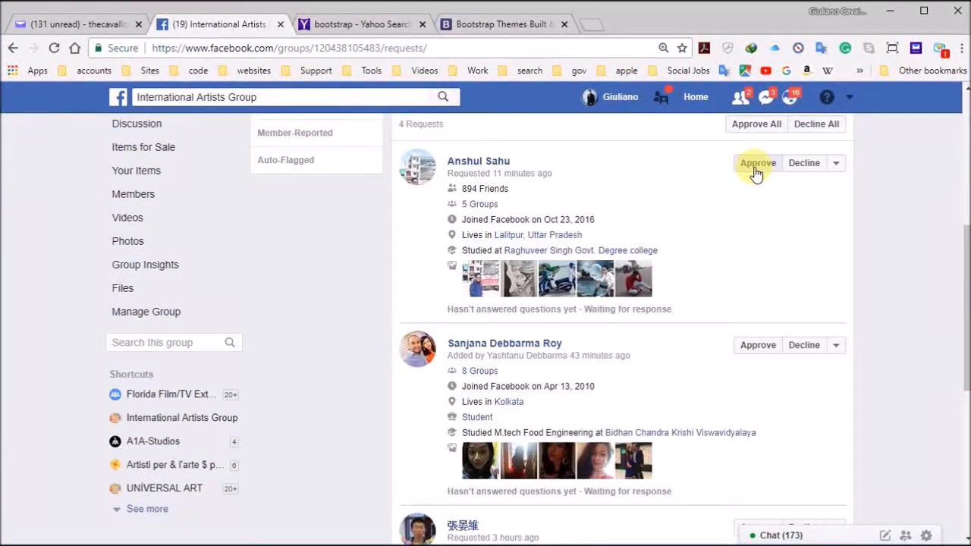
click(755, 167)
click(755, 172)
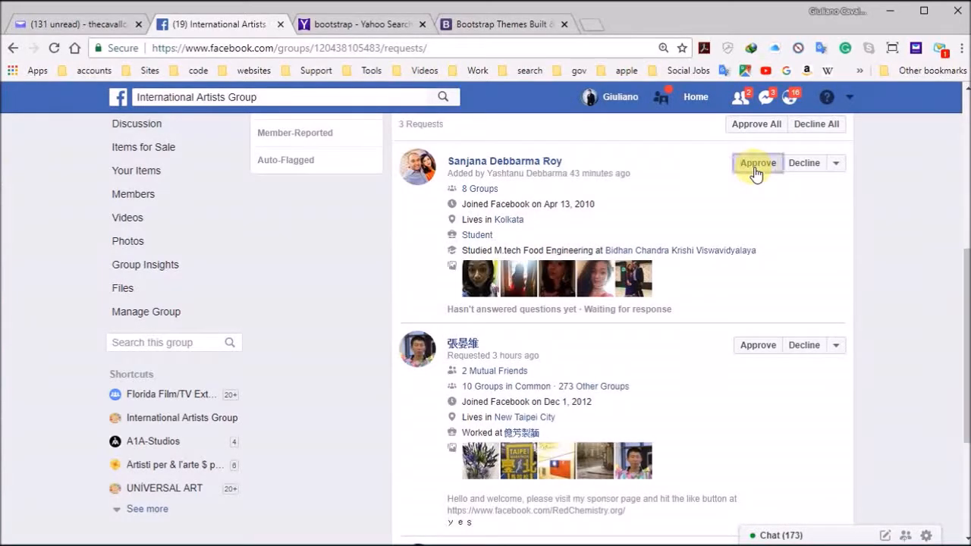
click(755, 172)
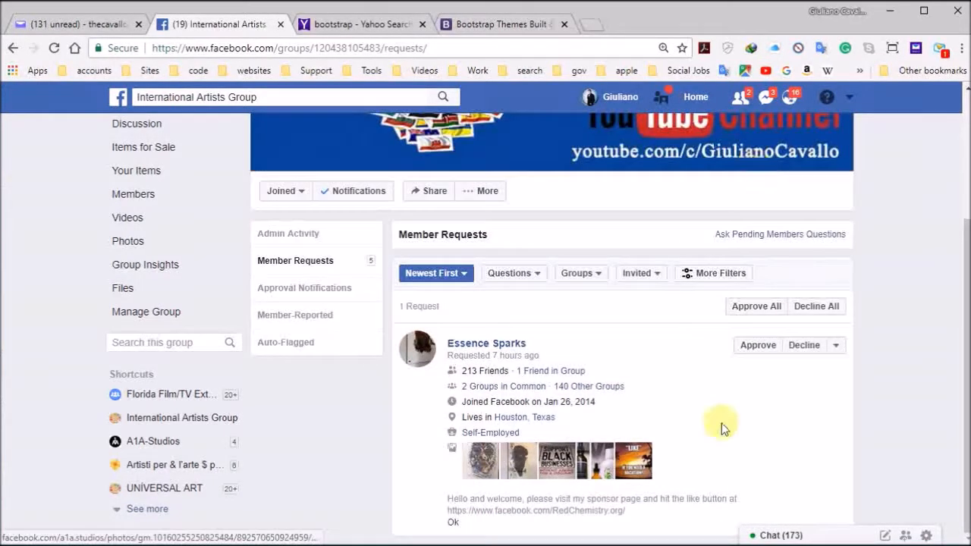
click(759, 345)
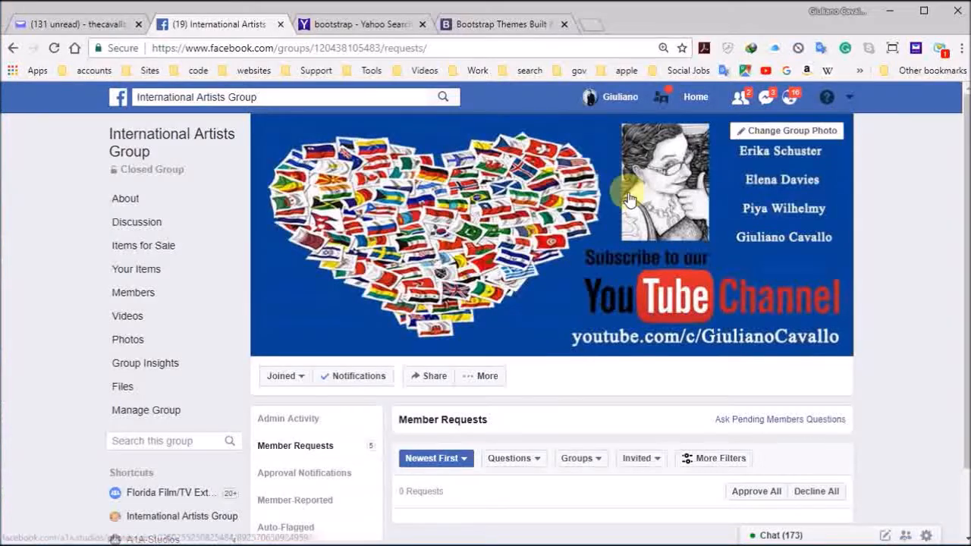
Look over the Yahoo search results for bootstrap and browse the theme collections on the Bootstrap Themes site.
click(375, 29)
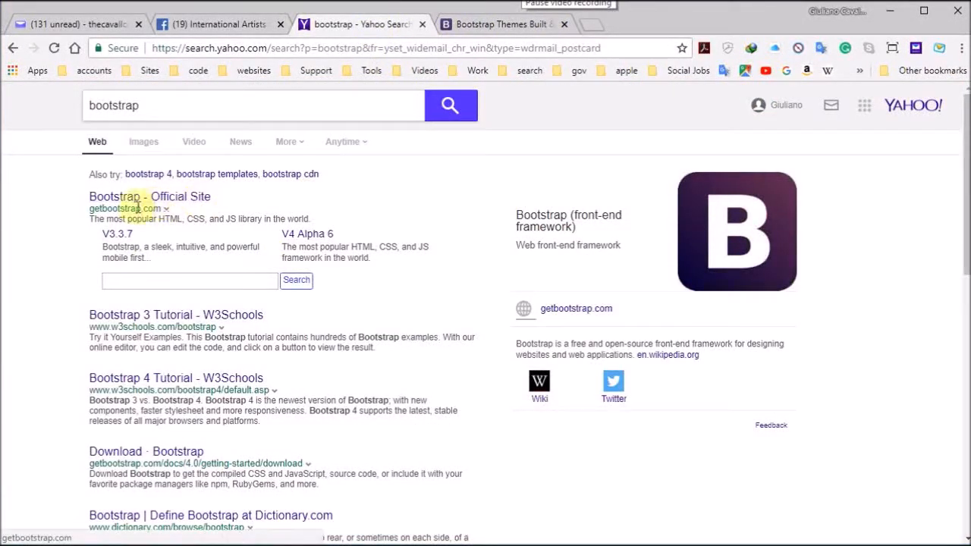
click(514, 26)
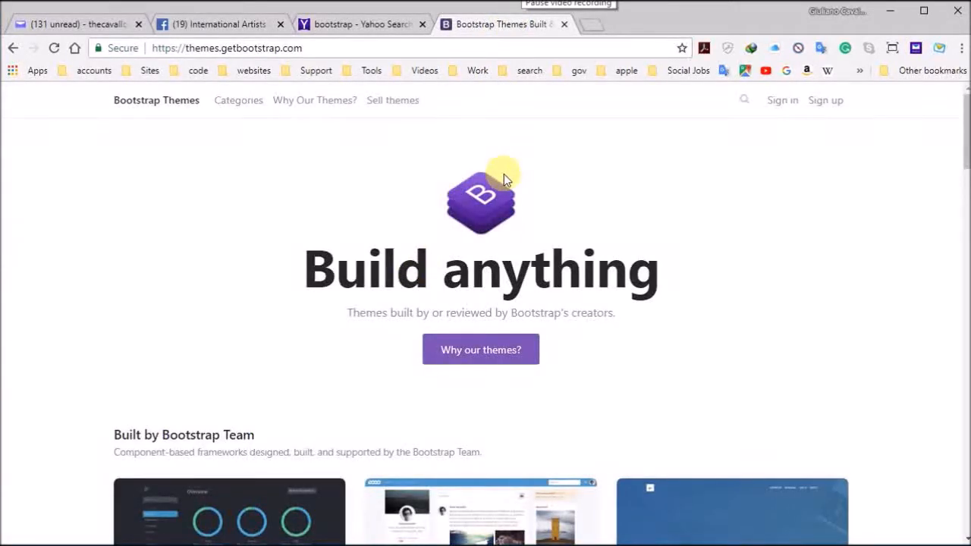
scroll(502, 186, down, 5)
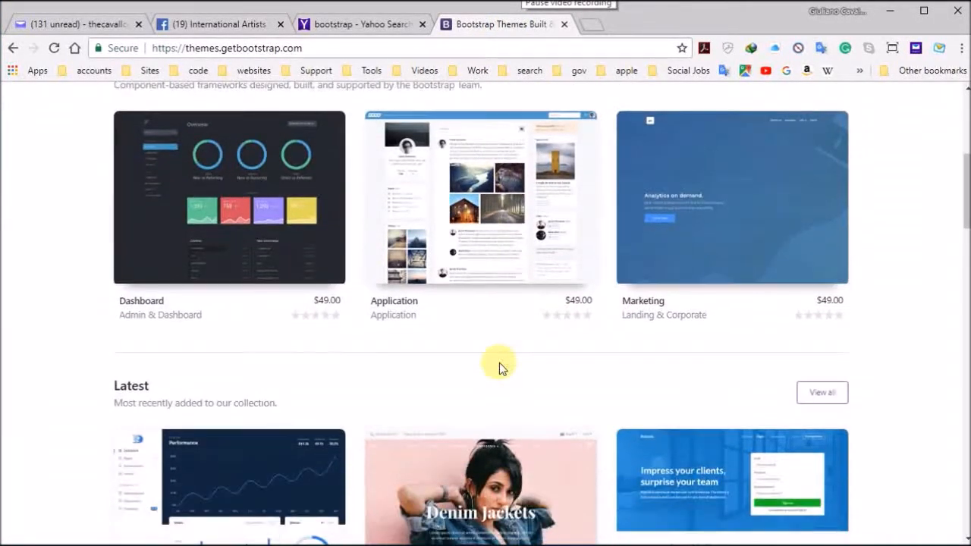
scroll(499, 367, down, 1)
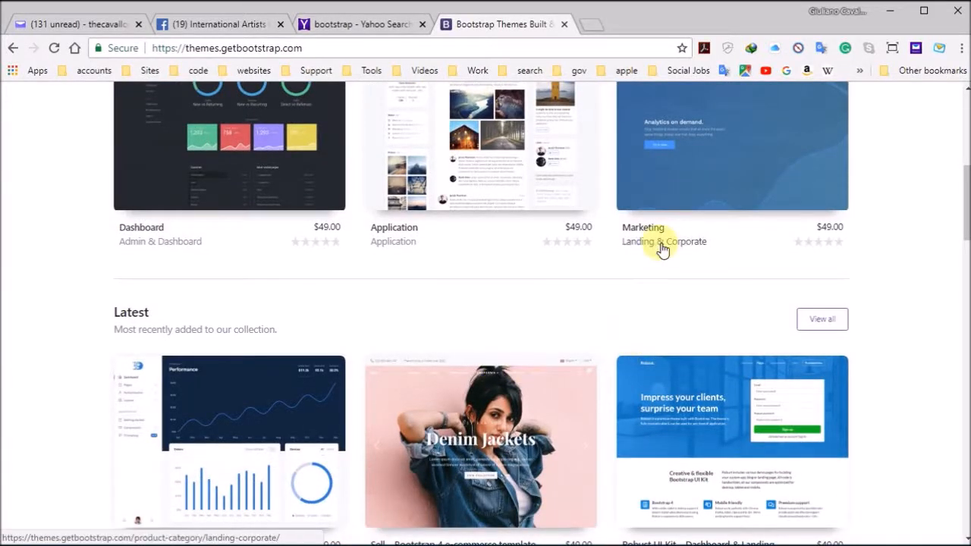
scroll(675, 273, up, 1)
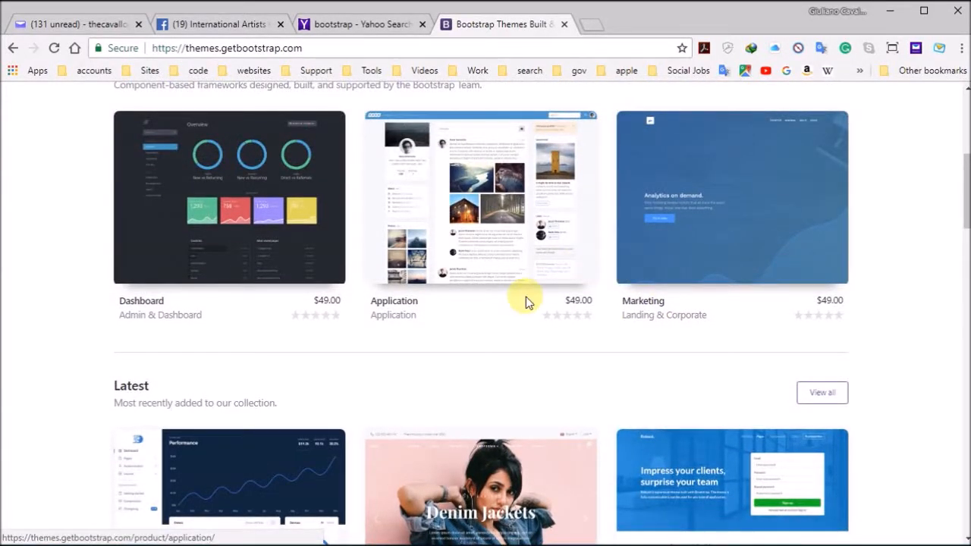
scroll(528, 302, down, 2)
scroll(528, 301, down, 7)
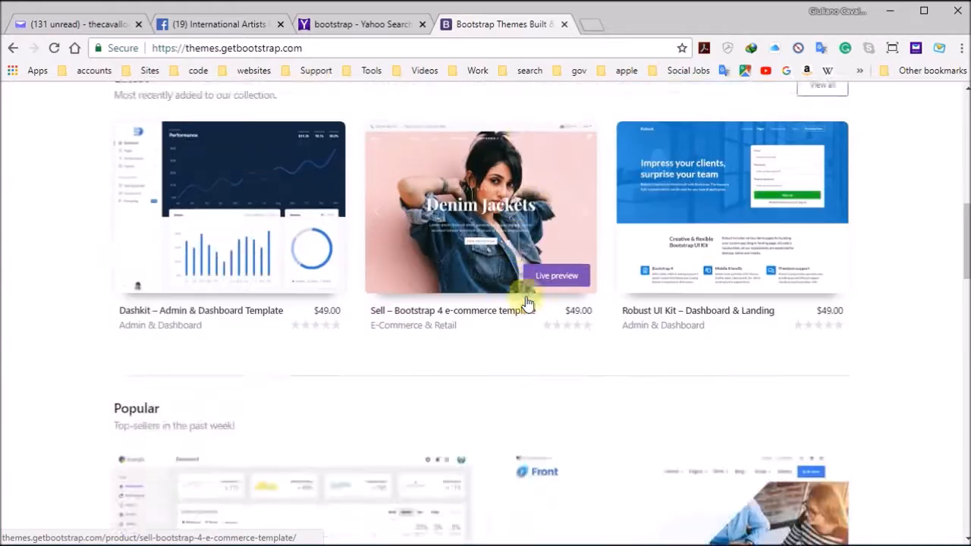
scroll(528, 302, down, 7)
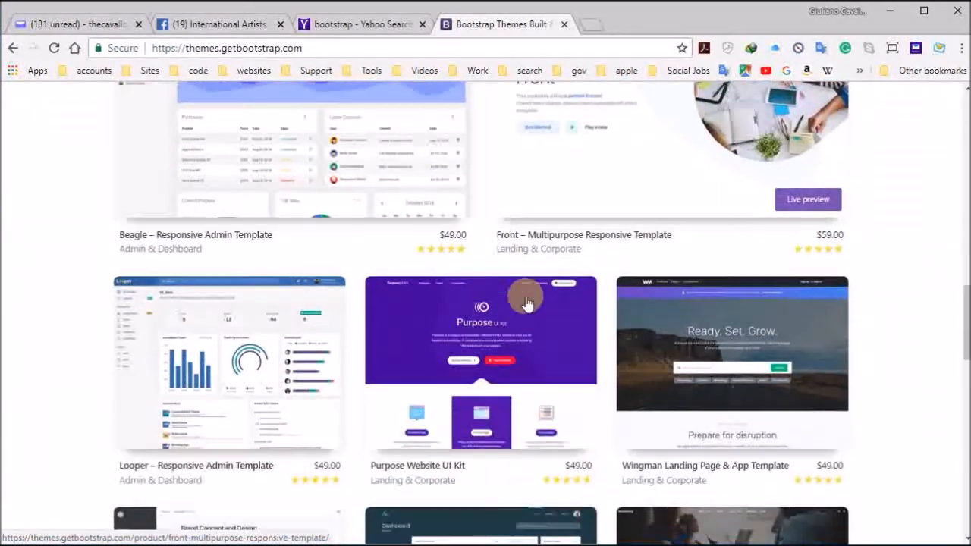
scroll(527, 298, down, 4)
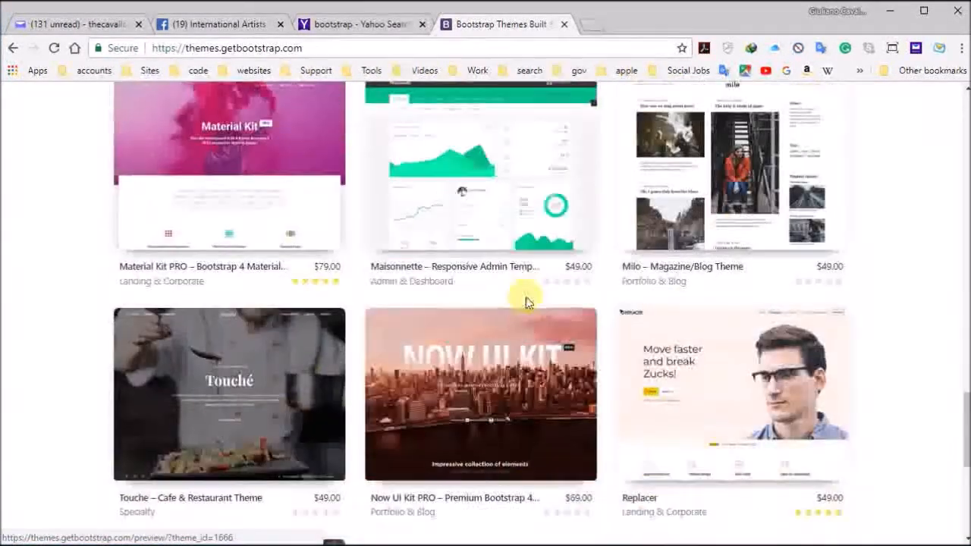
scroll(515, 242, up, 20)
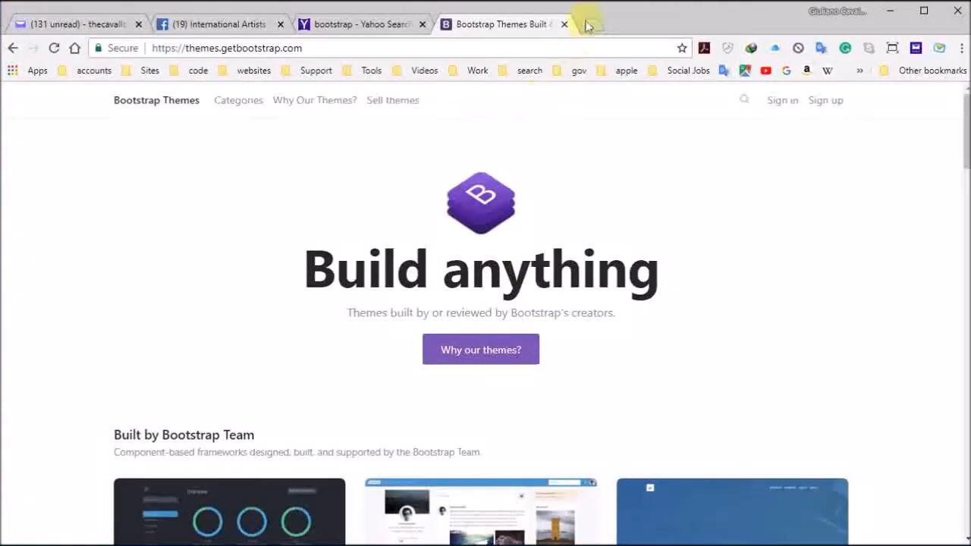
Open a1a-studios.net in a new browser tab and go to its Software page.
click(587, 30)
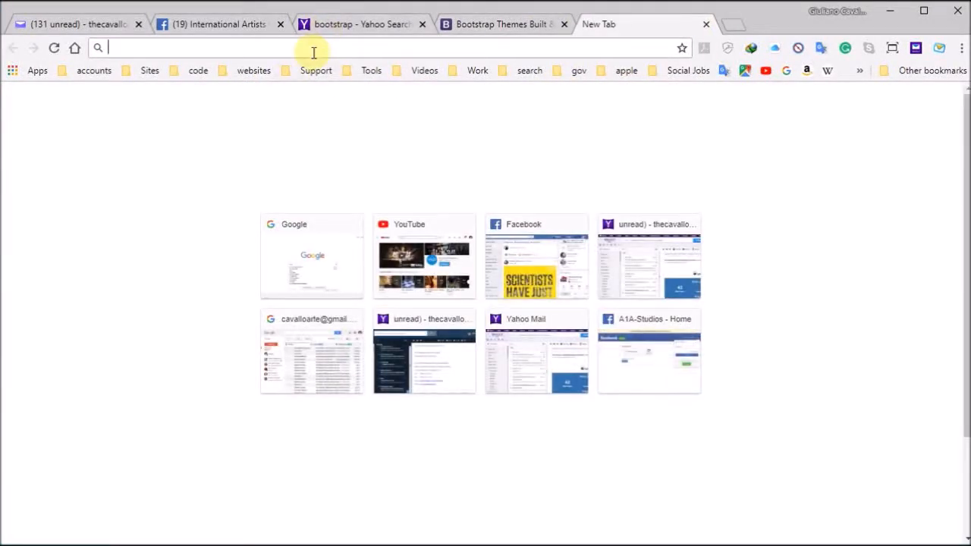
text(a1a-studios.net)
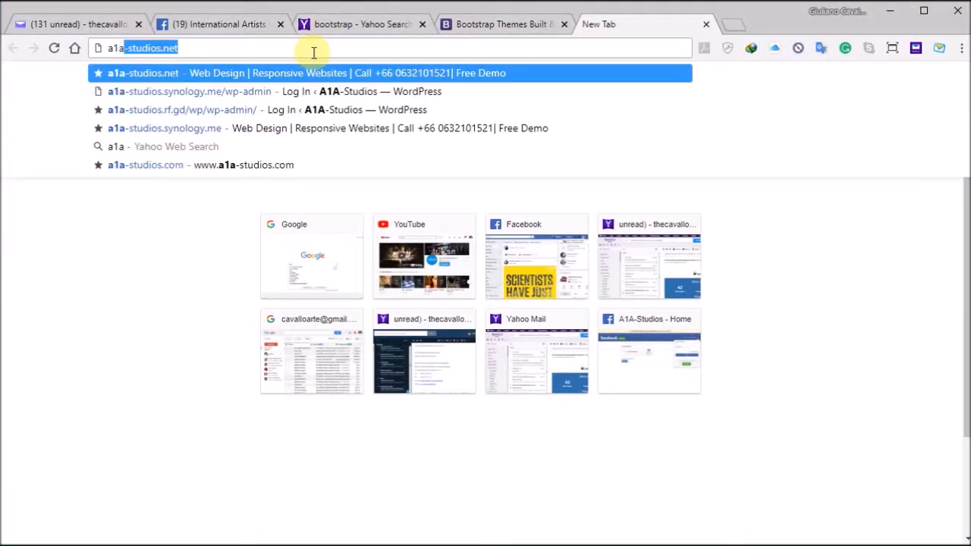
key(Return)
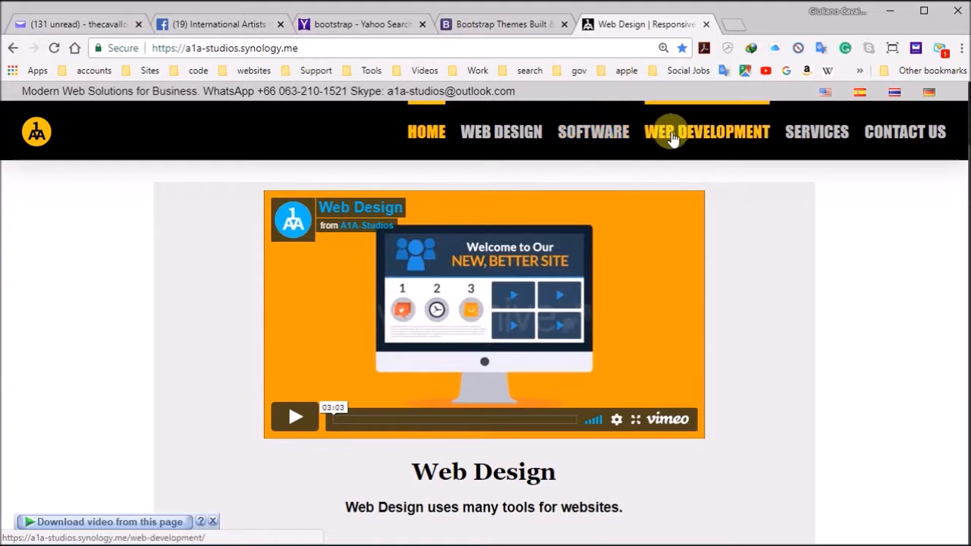
click(584, 135)
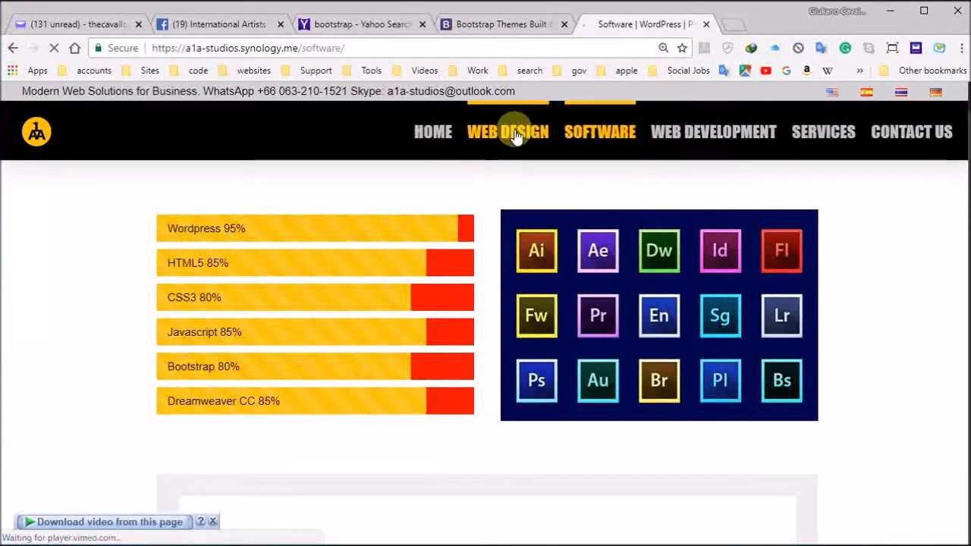
click(543, 135)
click(581, 134)
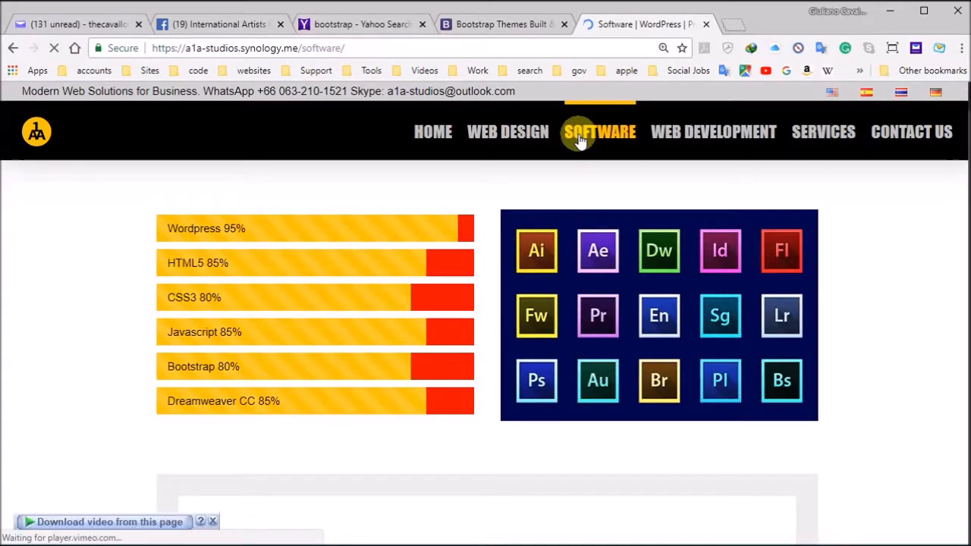
Look through the Software page and follow the Learn More link of its WordPress section.
scroll(591, 162, down, 8)
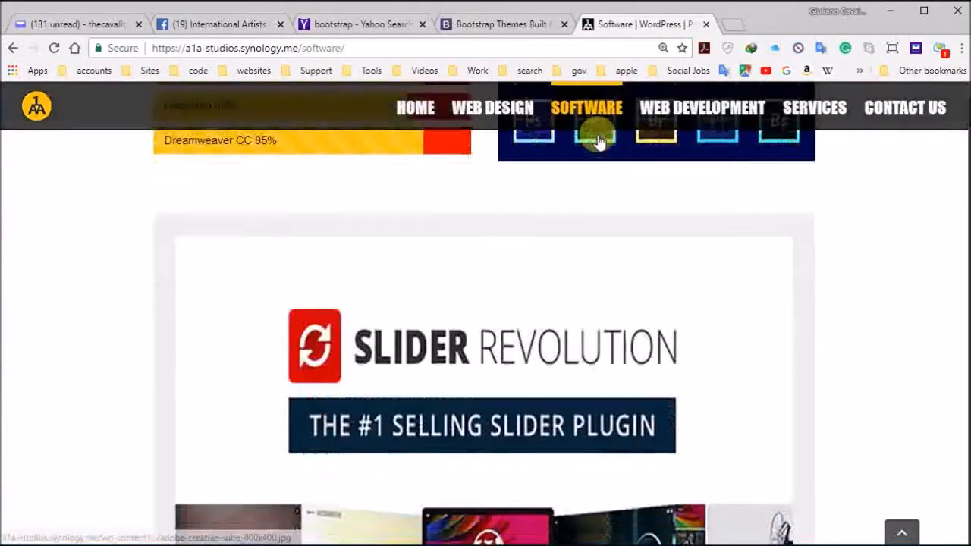
scroll(591, 162, up, 8)
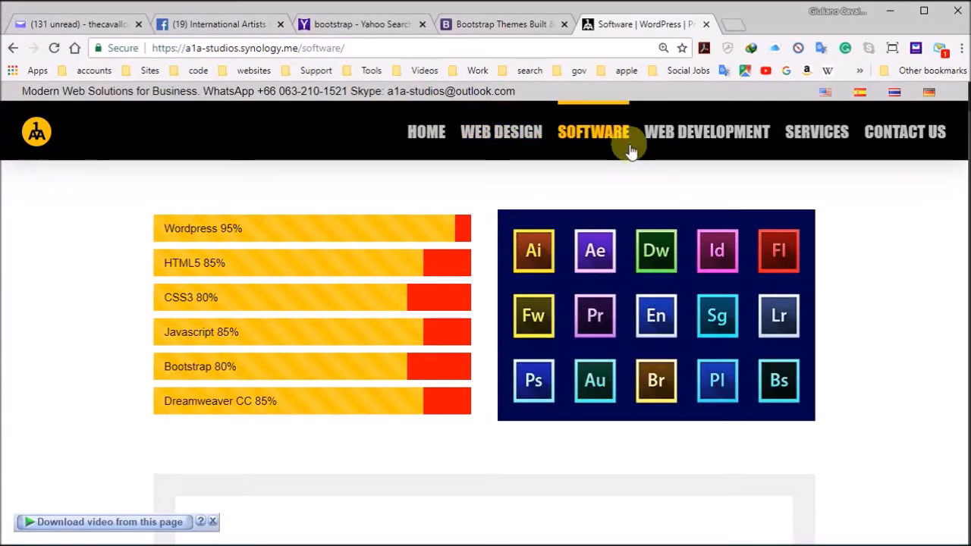
scroll(574, 282, down, 7)
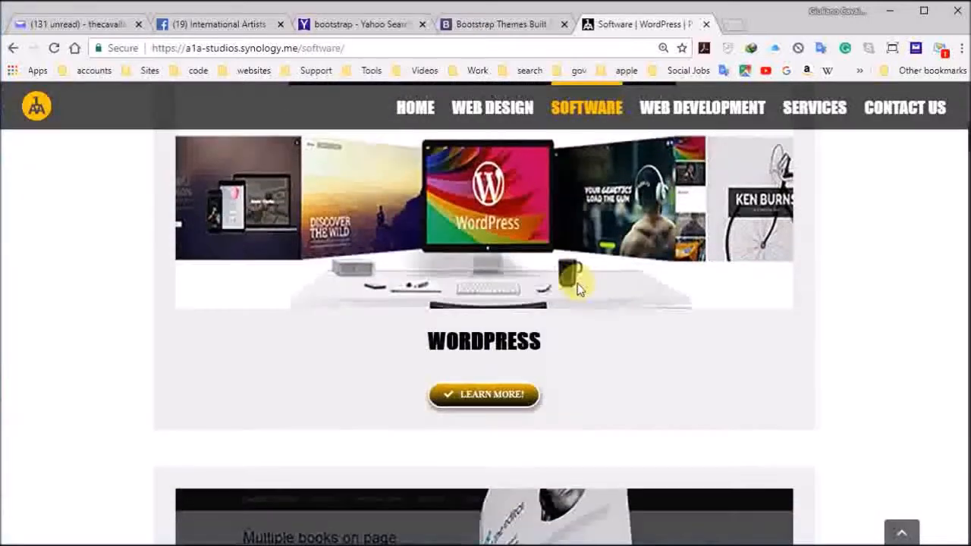
scroll(617, 338, up, 4)
scroll(618, 341, down, 3)
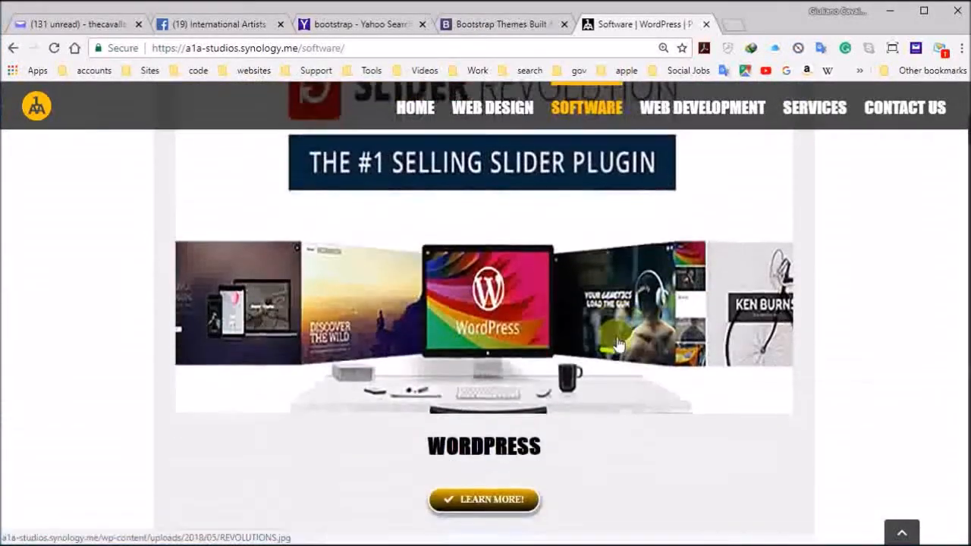
click(481, 500)
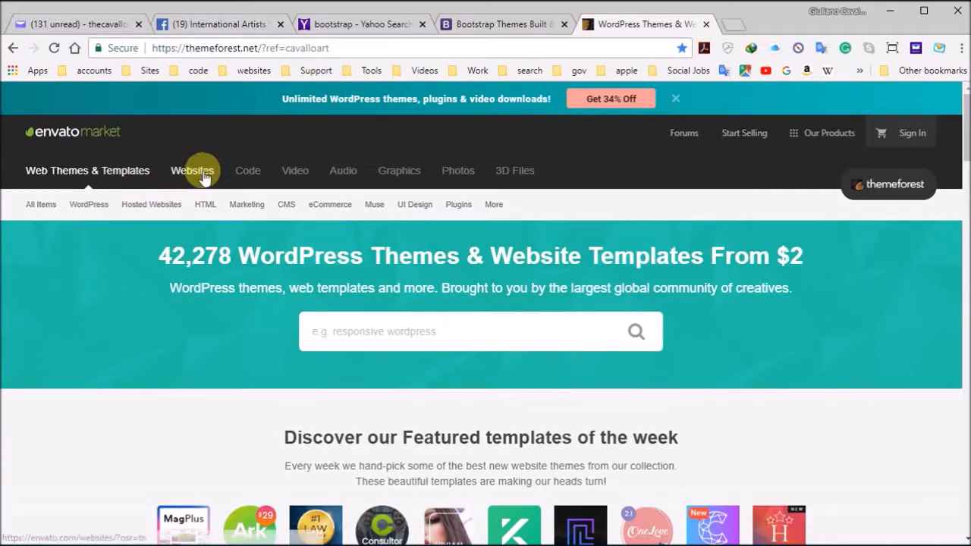
mouse_move(87, 211)
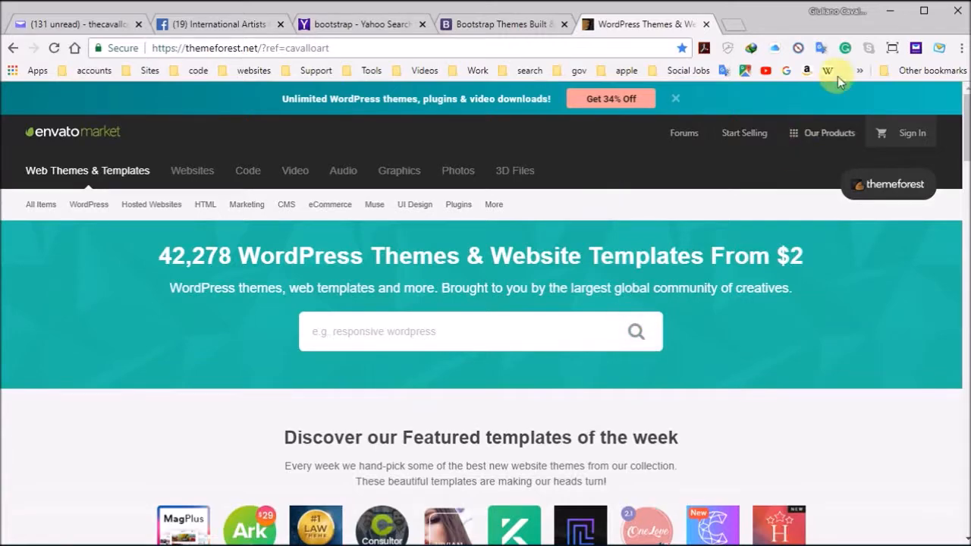
Return to the Facebook group page, minimize the browser and switch to Dreamweaver.
click(221, 21)
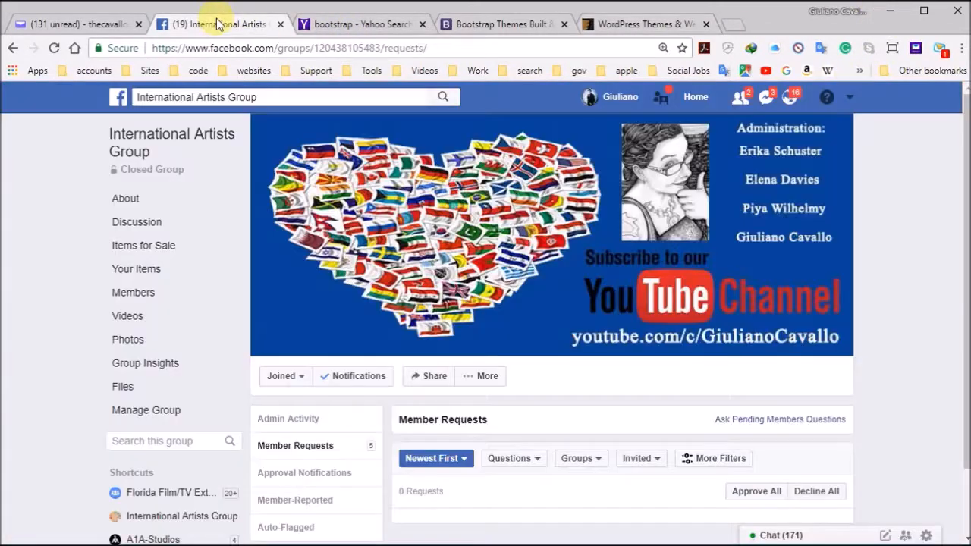
click(890, 13)
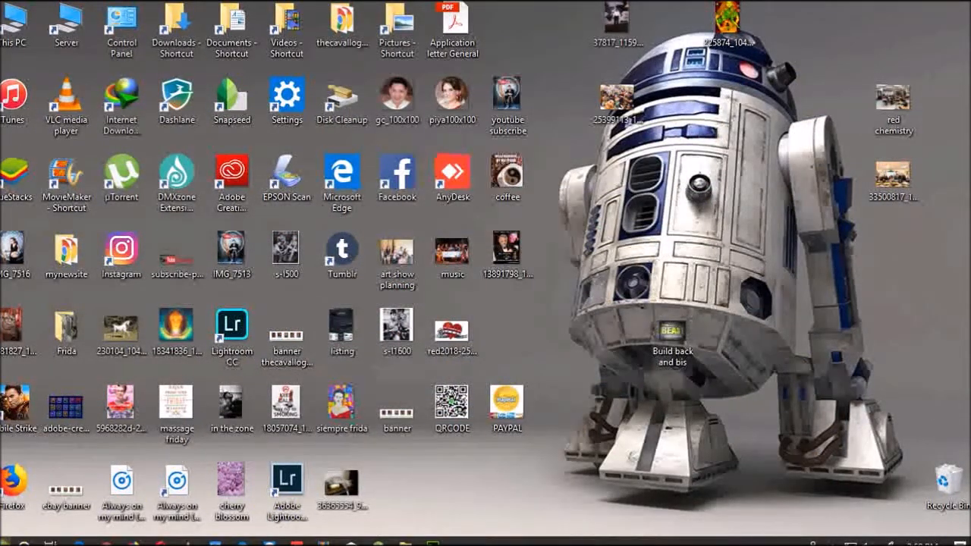
click(12, 540)
click(584, 171)
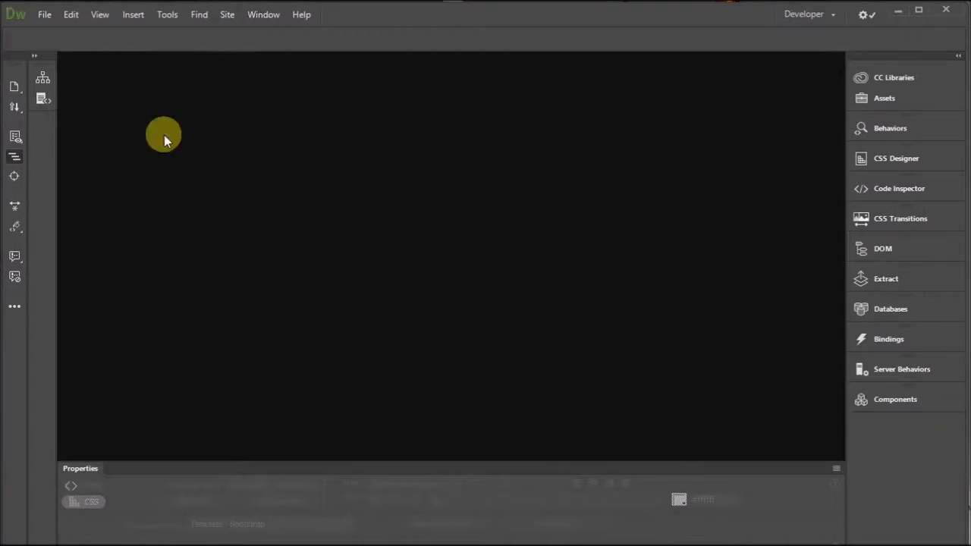
mouse_move(780, 545)
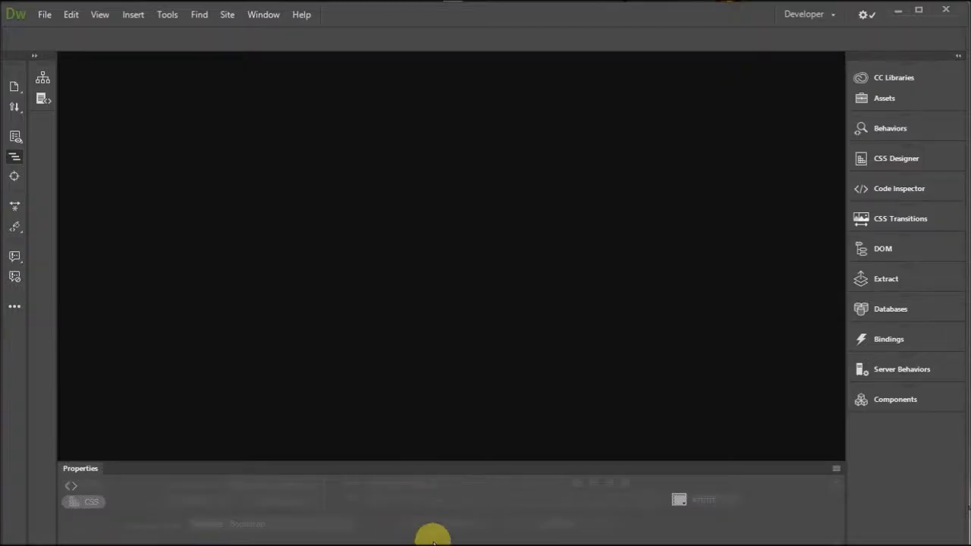
Show the site's file list and select thecavallogalleryII as the current site.
click(45, 15)
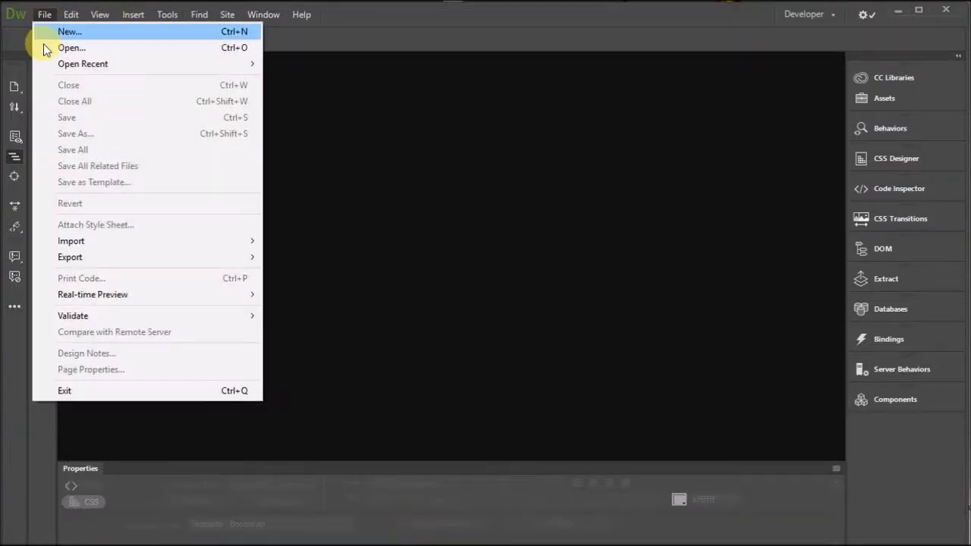
click(386, 88)
click(42, 79)
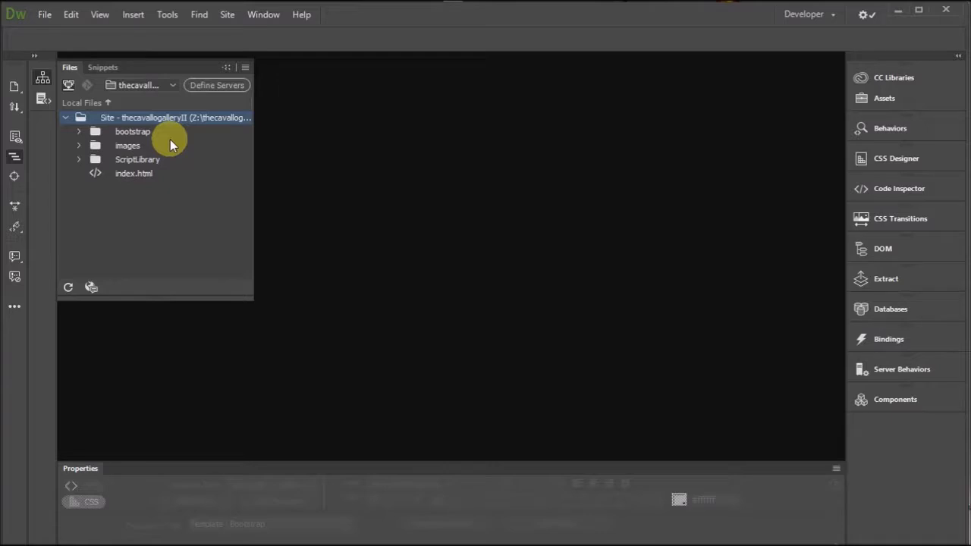
click(169, 84)
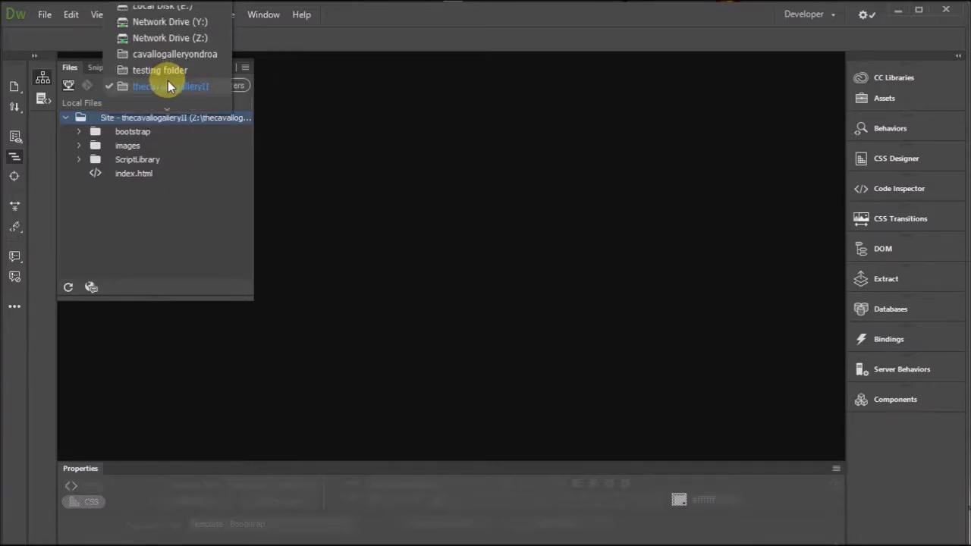
scroll(163, 83, down, 1)
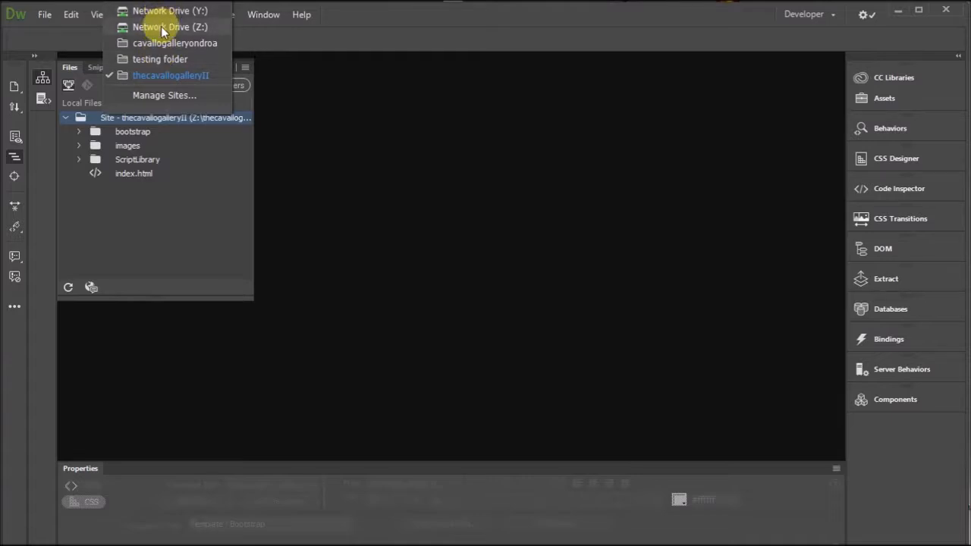
double_click(168, 76)
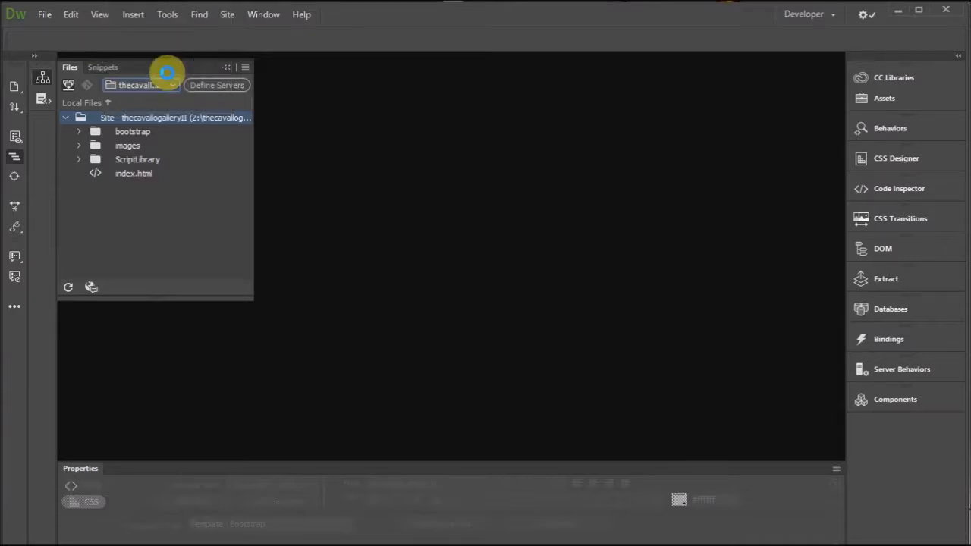
click(623, 492)
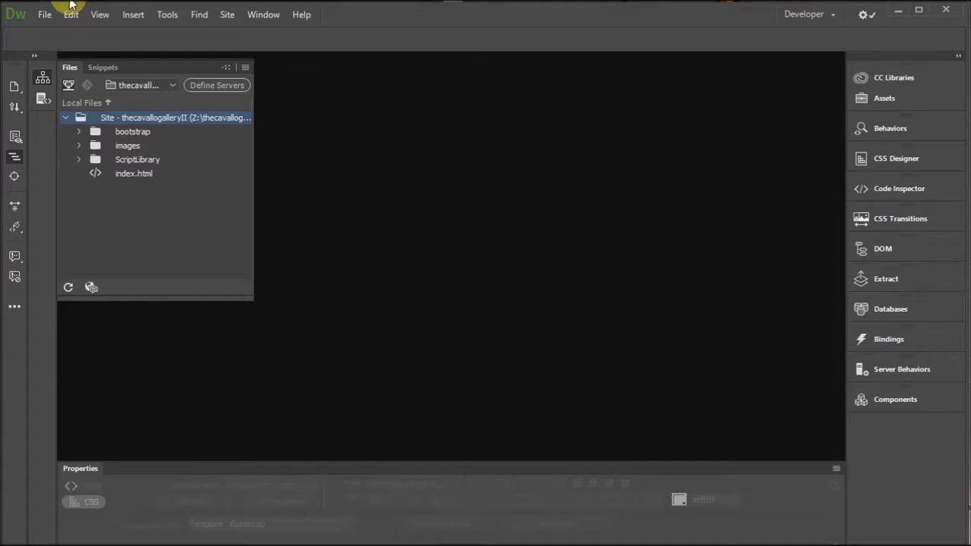
Start a new document from the starter templates and preview the sample pages of the Bootstrap folder, from Basic marketing site to Sticky footer.
click(44, 14)
click(68, 31)
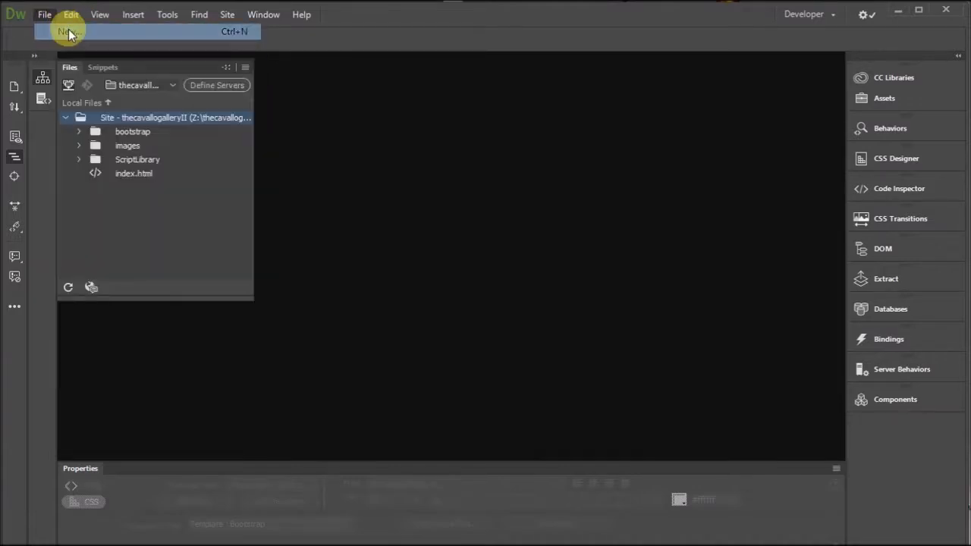
click(351, 117)
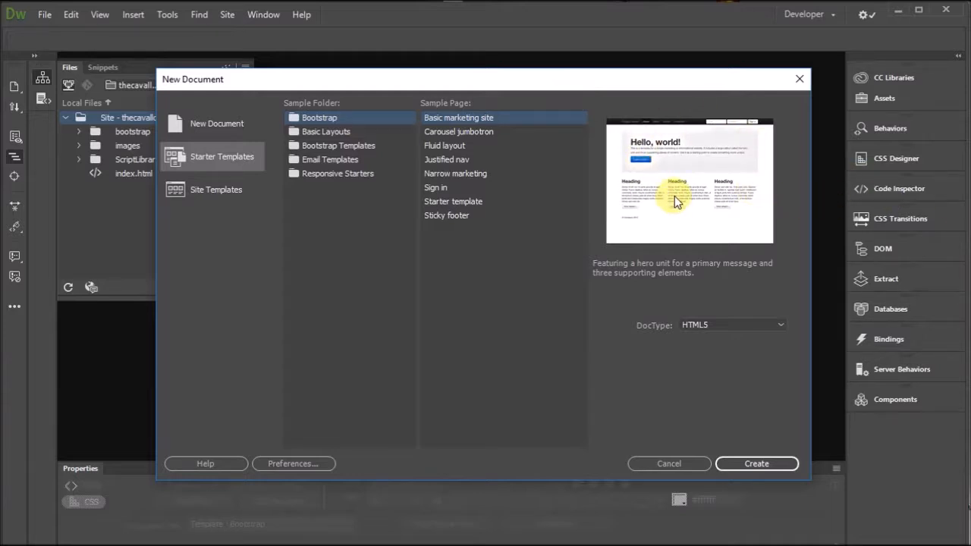
click(472, 132)
click(466, 118)
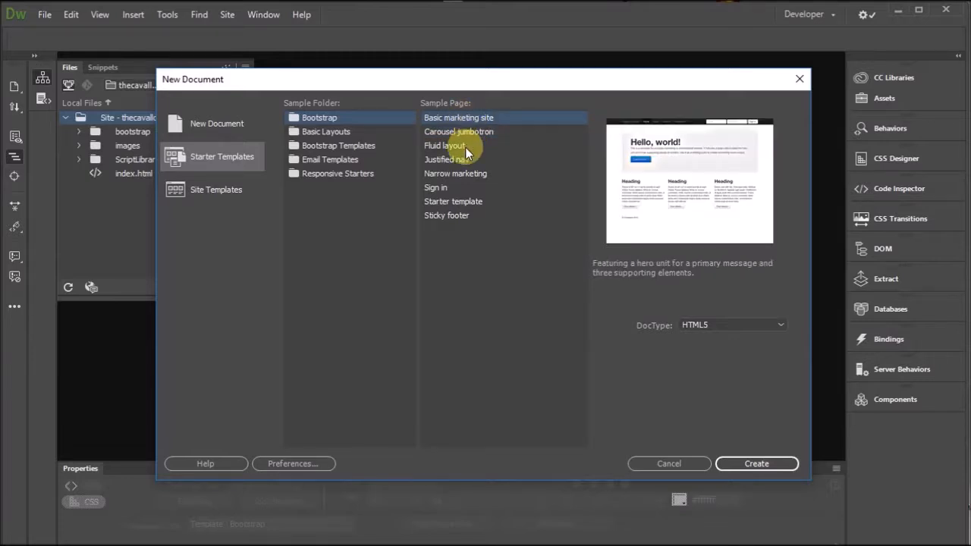
click(465, 147)
click(465, 133)
click(459, 146)
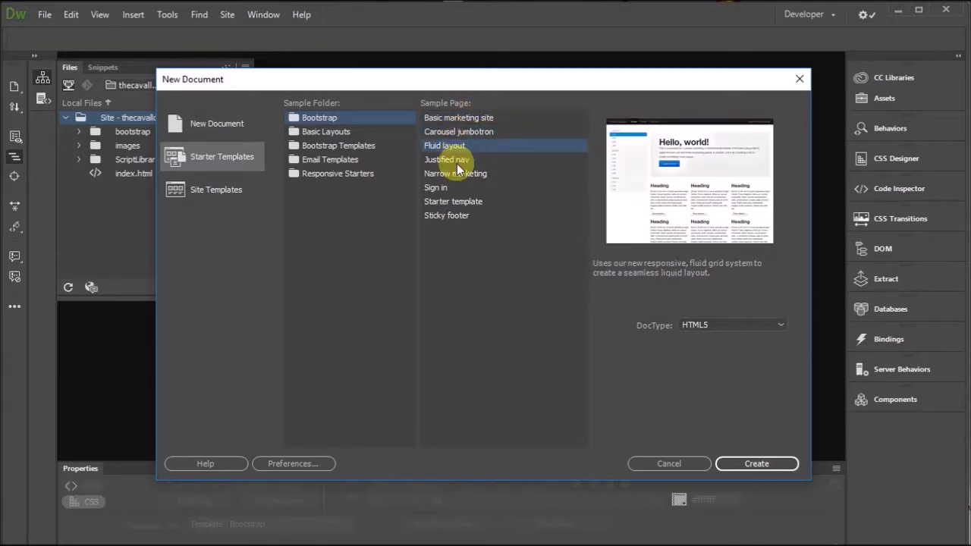
click(457, 161)
click(459, 174)
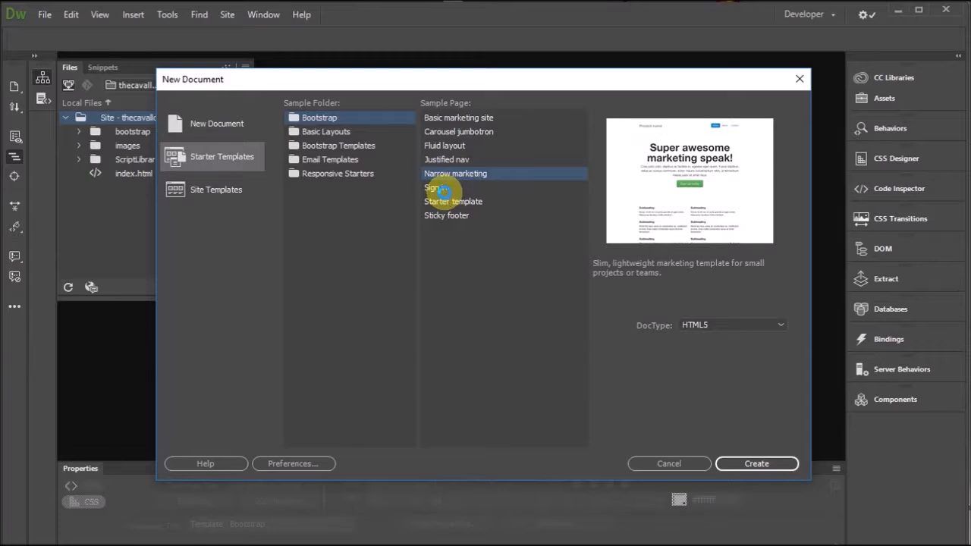
click(442, 189)
click(452, 203)
click(453, 216)
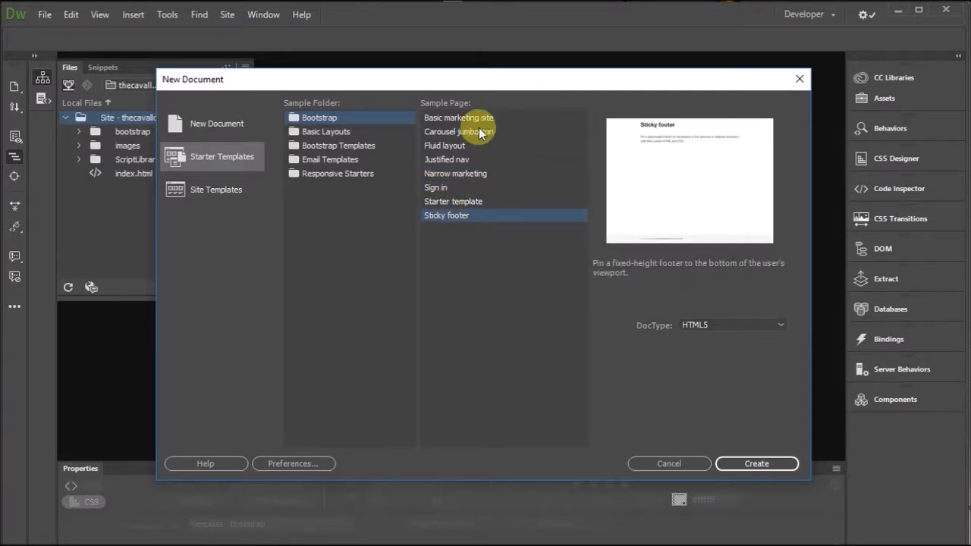
click(479, 116)
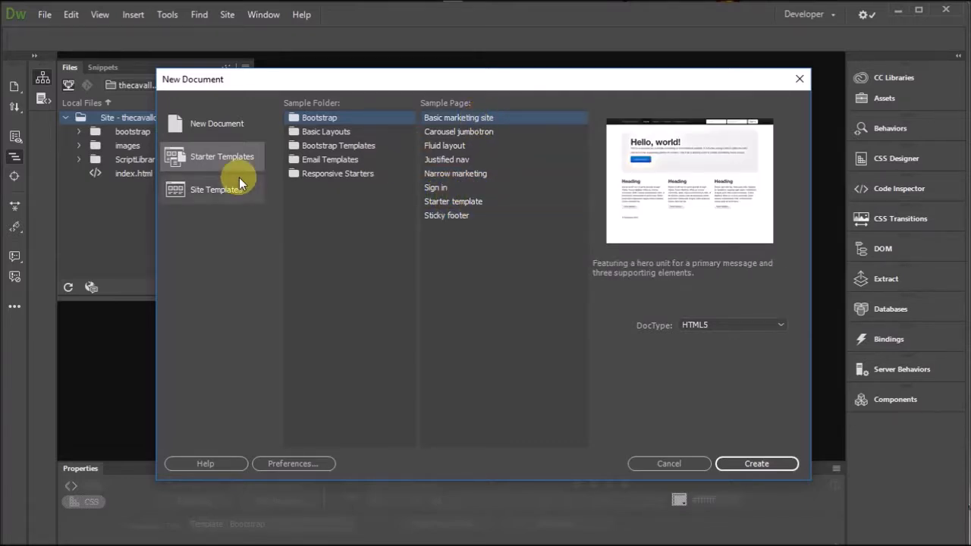
Look over the Responsive Starters, Email Templates and Bootstrap Templates folders and the site templates of thecavallogalleryII.
click(341, 173)
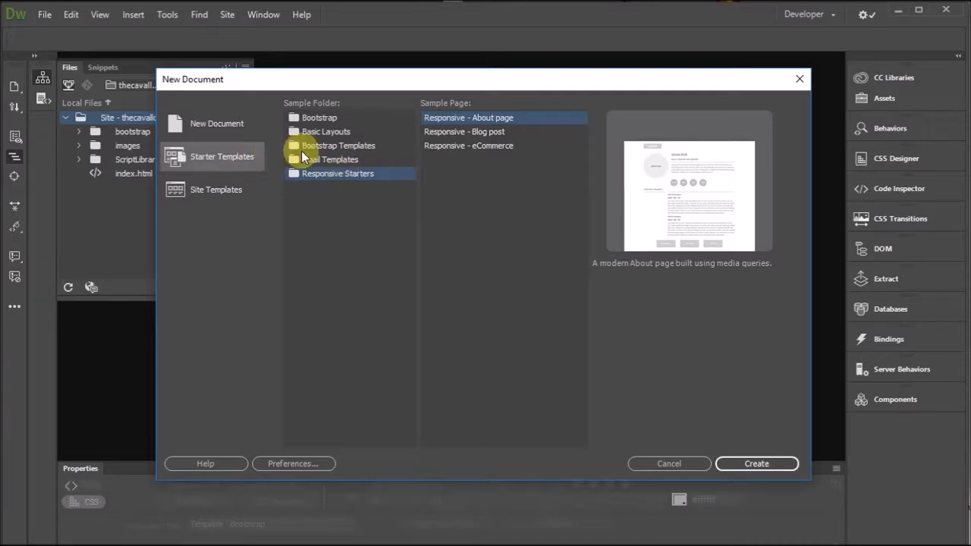
click(323, 160)
click(329, 149)
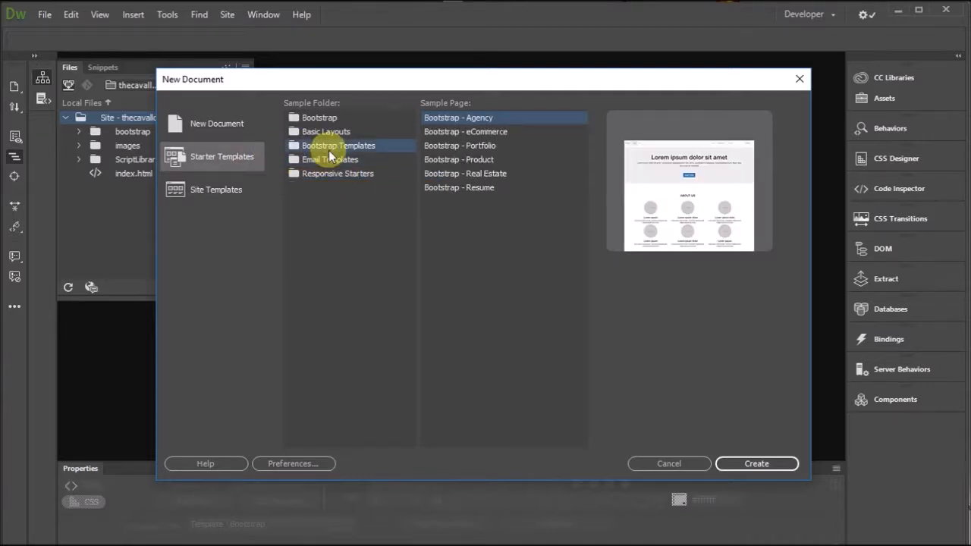
click(236, 192)
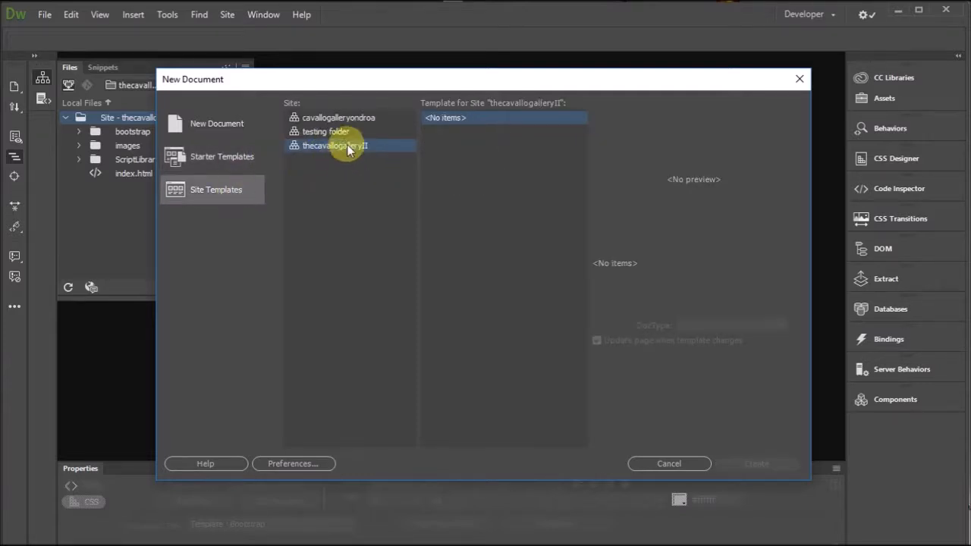
Go back to the starter templates and preview the eCommerce, Blog post and About page samples of Responsive Starters.
click(219, 156)
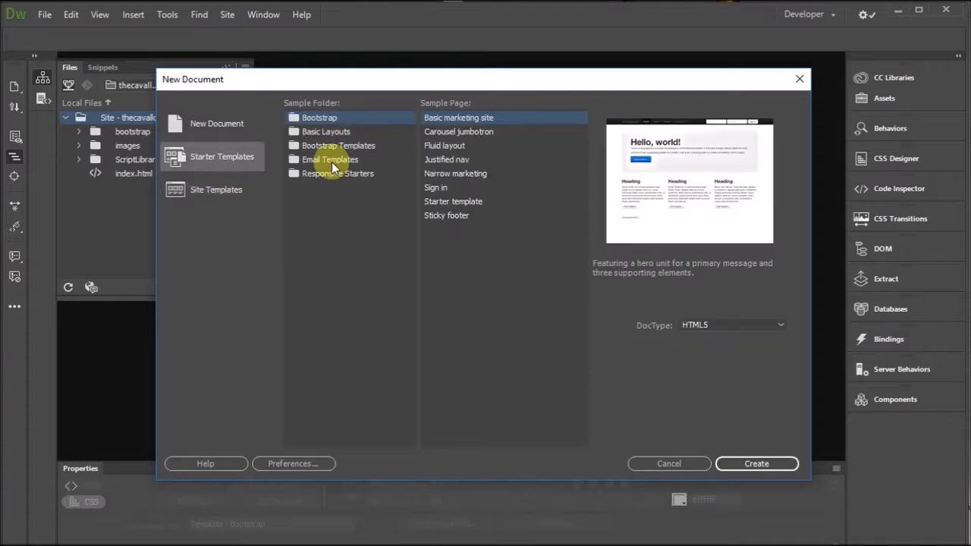
click(342, 176)
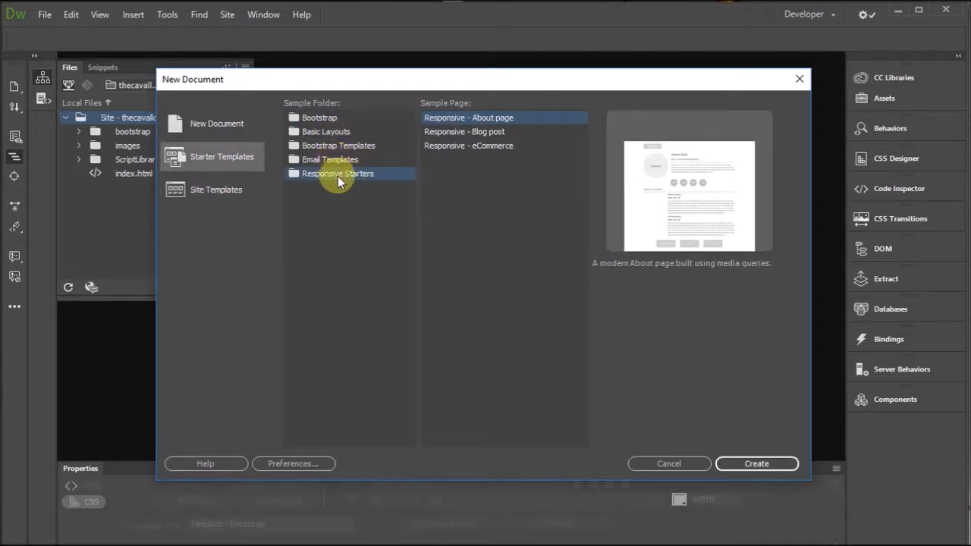
click(457, 146)
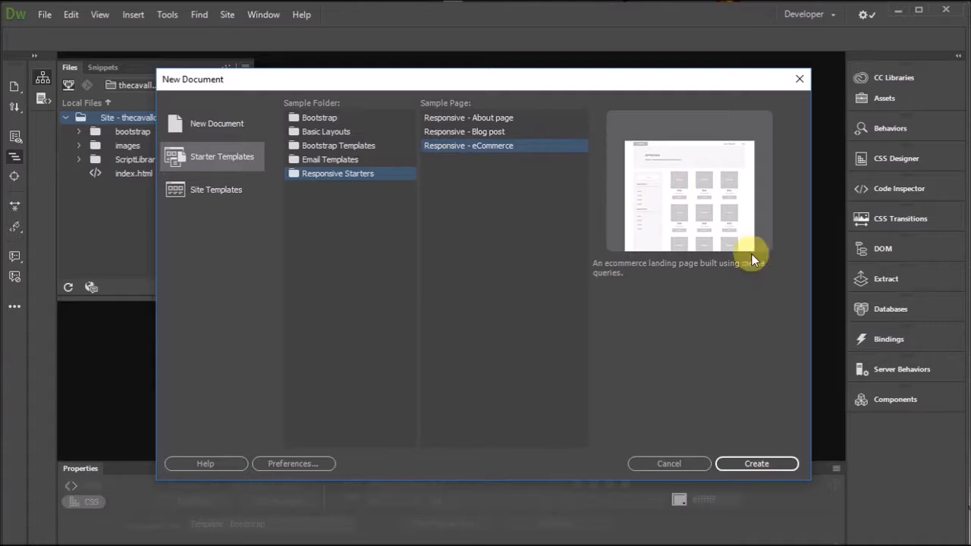
click(468, 133)
click(469, 118)
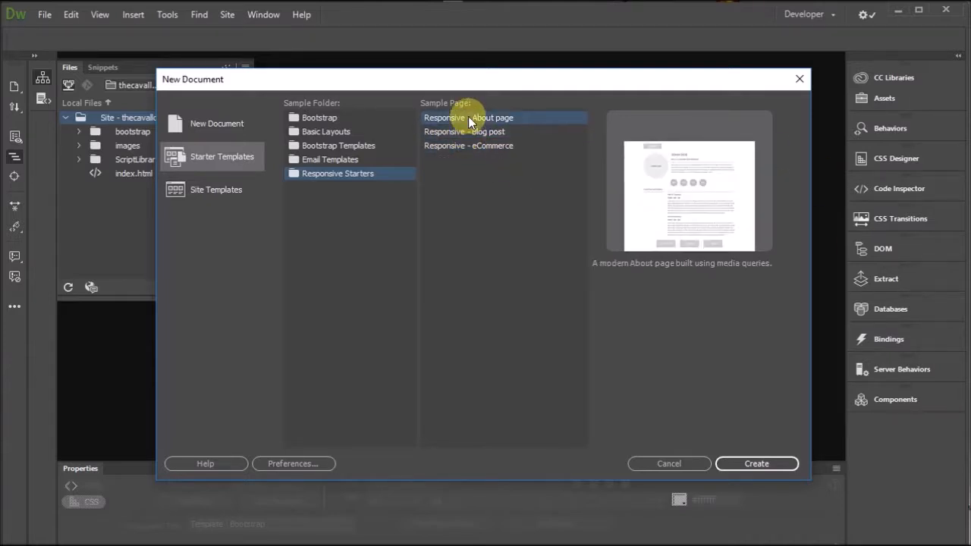
Return to the Bootstrap folder and compare its Carousel jumbotron, Fluid layout, Narrow marketing, Starter template, Sticky footer and Justified nav samples.
click(326, 118)
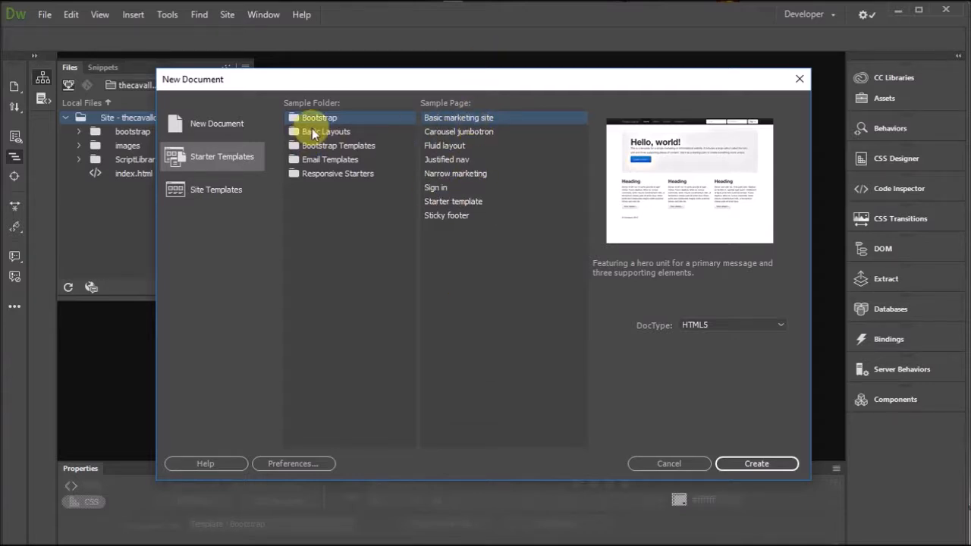
click(463, 131)
click(442, 146)
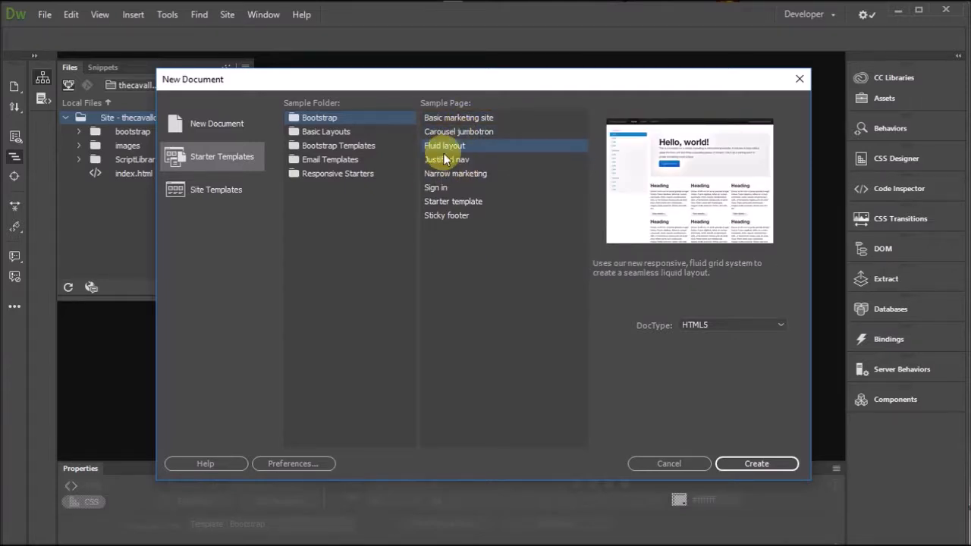
click(459, 176)
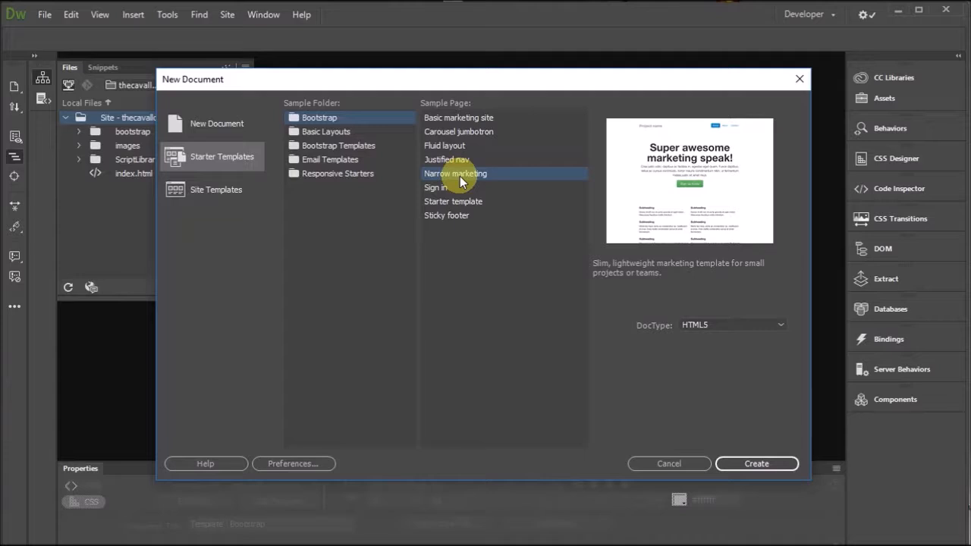
click(458, 203)
click(455, 215)
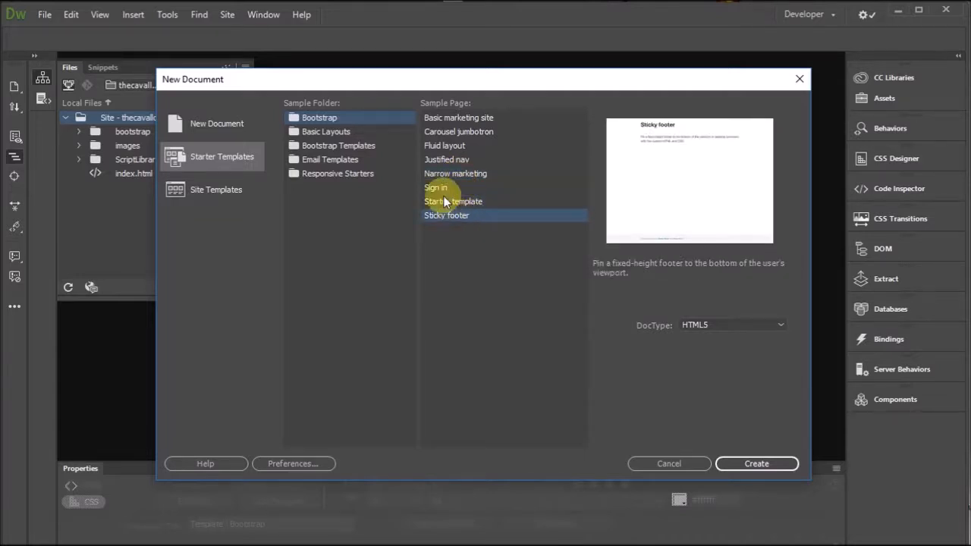
click(445, 160)
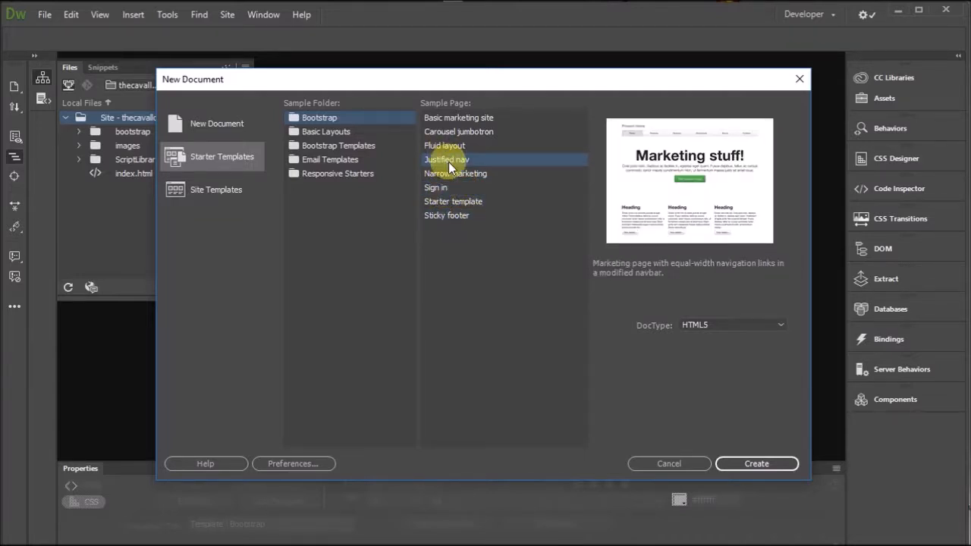
click(453, 144)
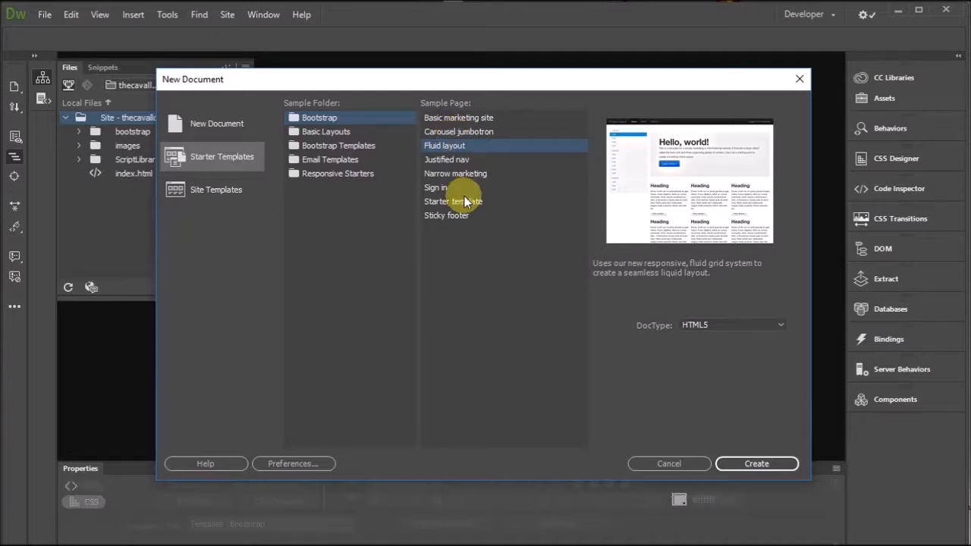
Look at the Basic Layouts folder and preview the Product and Portfolio samples of Bootstrap Templates.
click(360, 132)
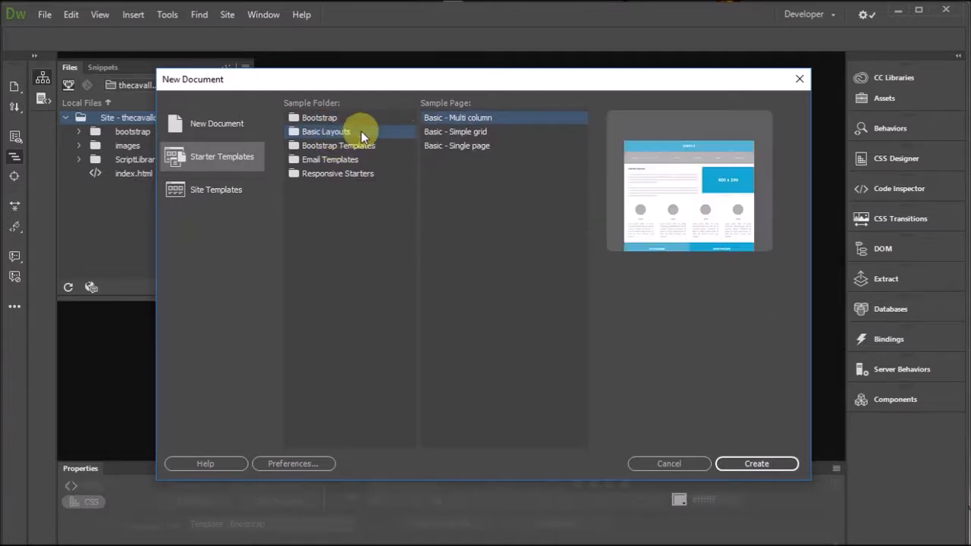
click(367, 144)
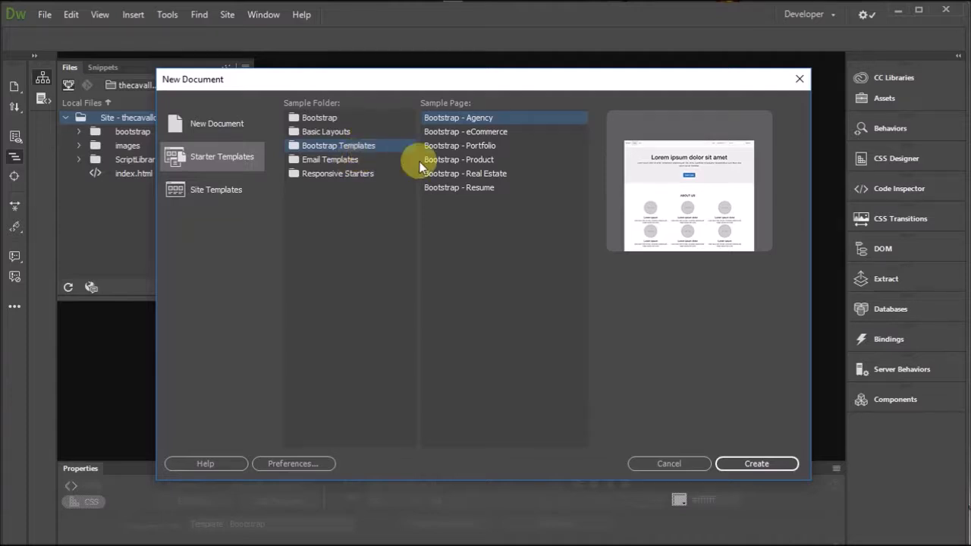
click(478, 161)
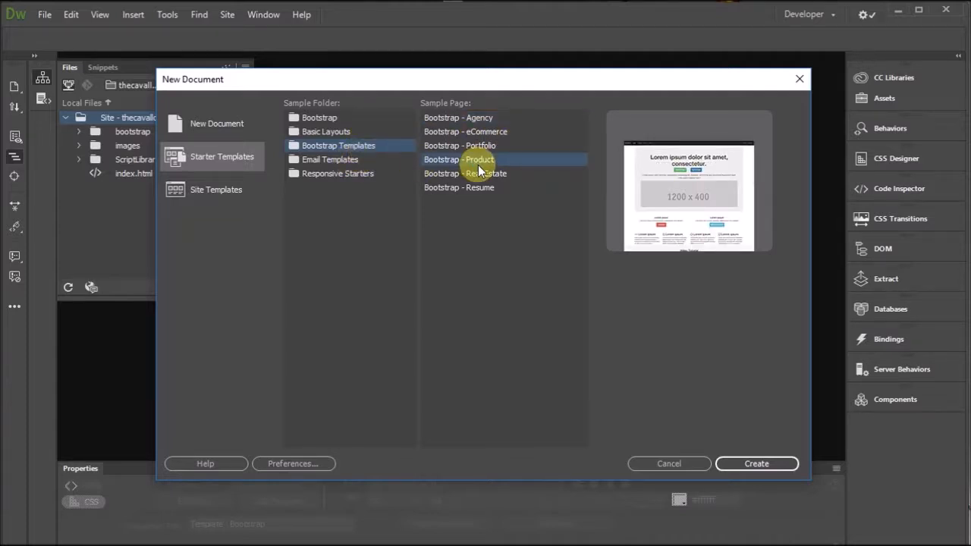
click(481, 146)
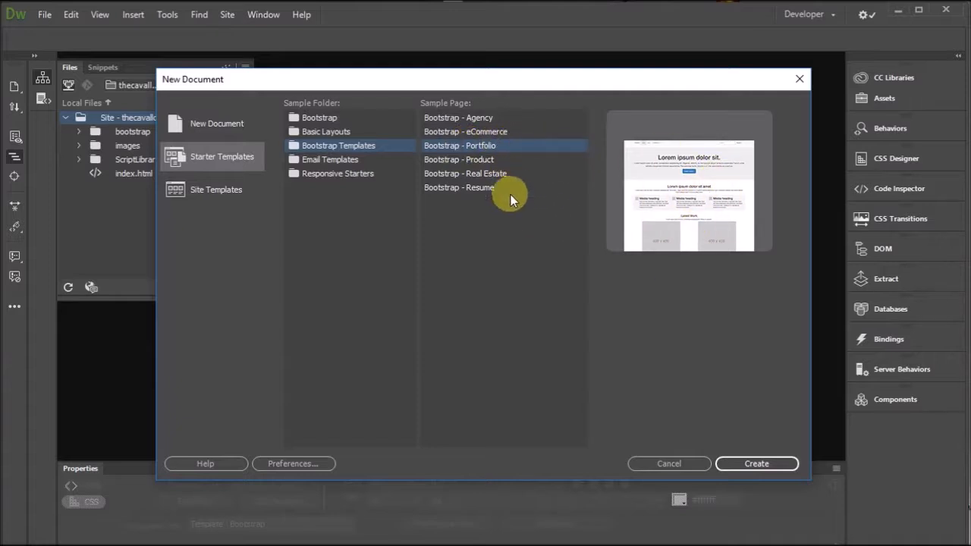
Preview the Carousel jumbotron sample of the Bootstrap folder and leave the new document dialog without creating a page.
click(325, 119)
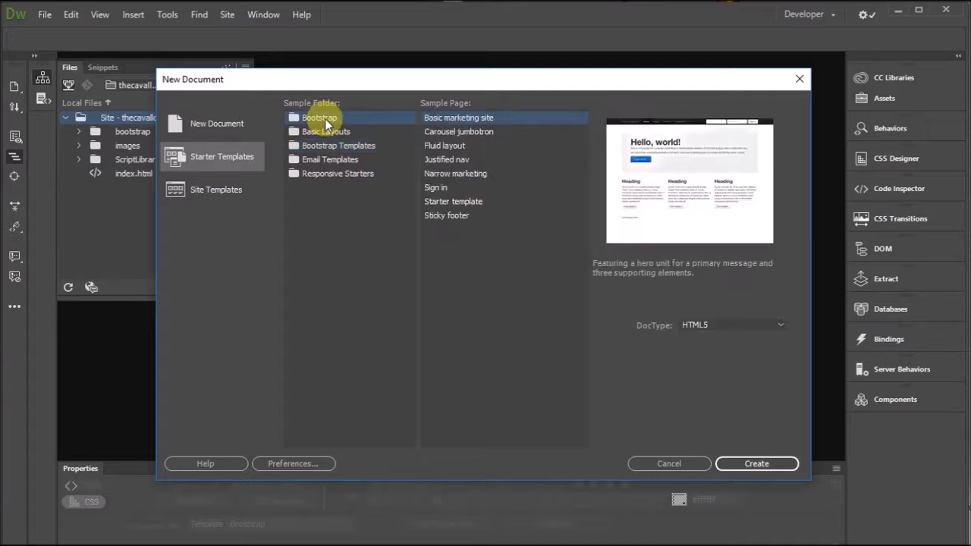
click(482, 133)
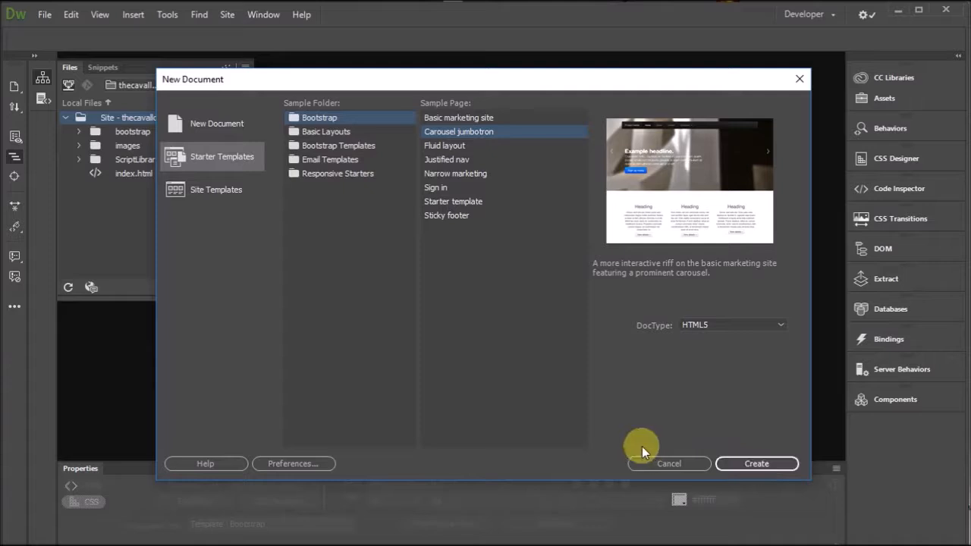
click(668, 463)
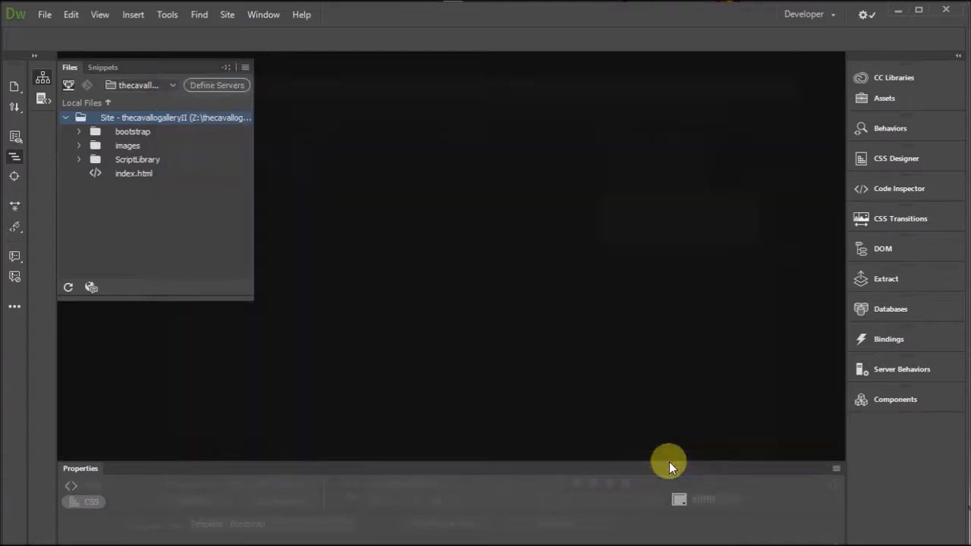
Open index.html from the thecavallogalleryII site and hide the file list to uncover the page.
double_click(136, 175)
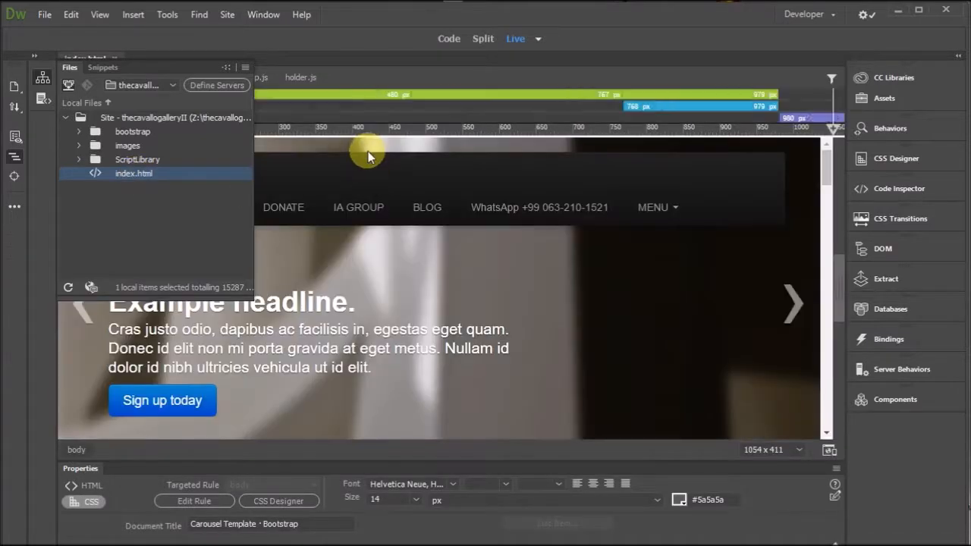
click(40, 78)
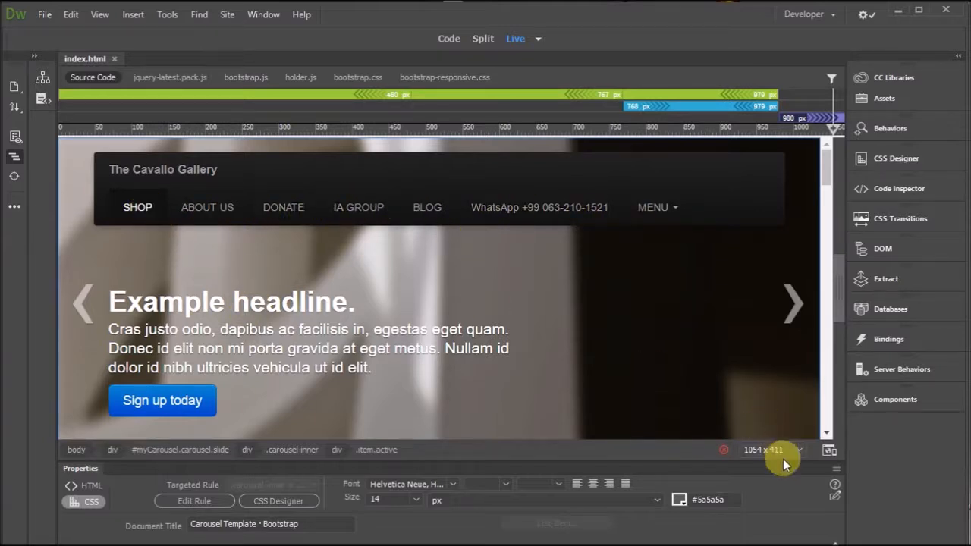
Preview index.html in Google Chrome and detach the preview page into its own browser window.
click(834, 452)
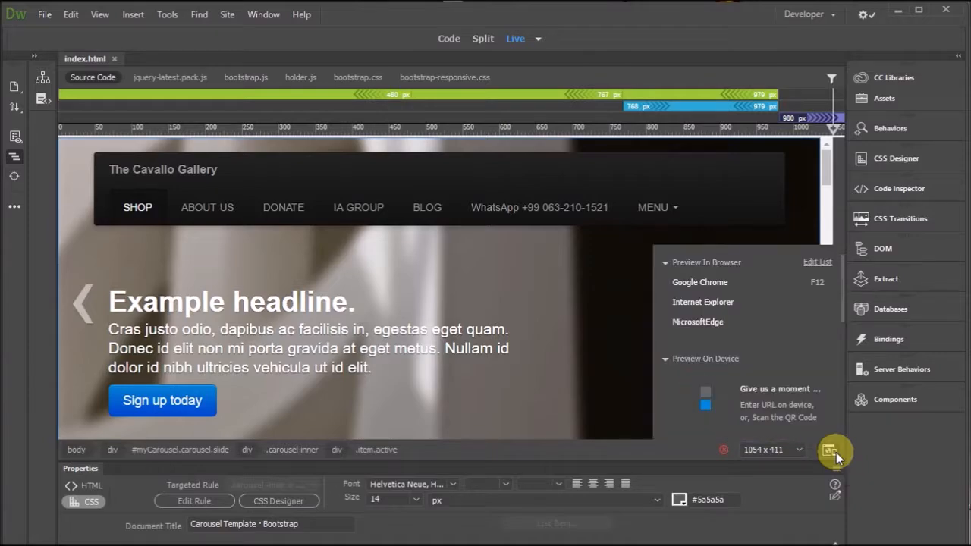
click(728, 282)
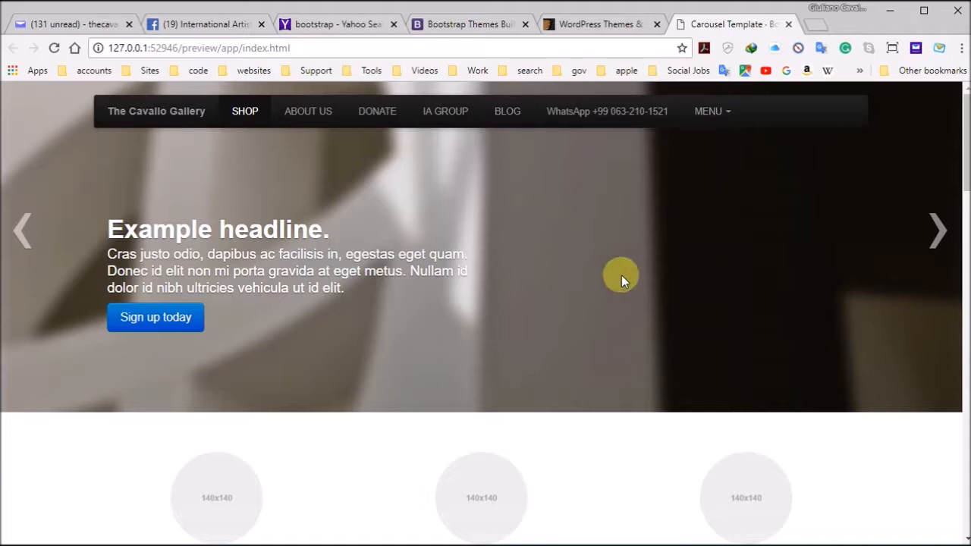
drag(720, 25, 31, 80)
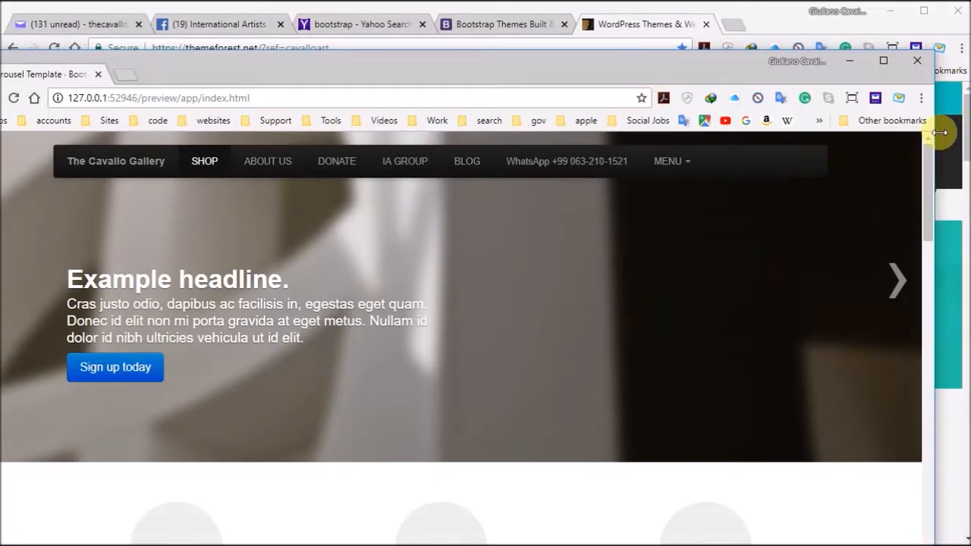
Resize the preview window from wide to phone width and back to examine the responsive navigation bar, carousel and columns.
drag(935, 130, 581, 168)
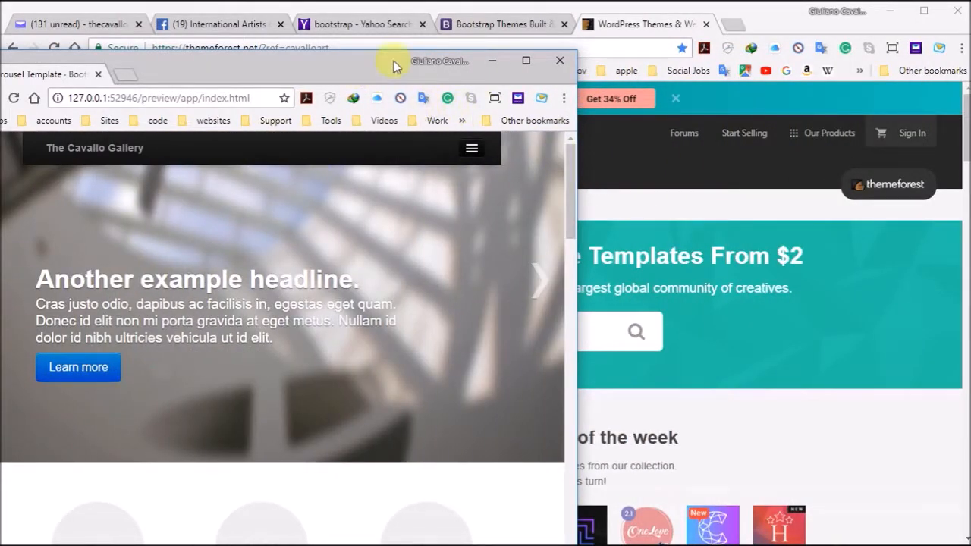
drag(357, 75, 486, 39)
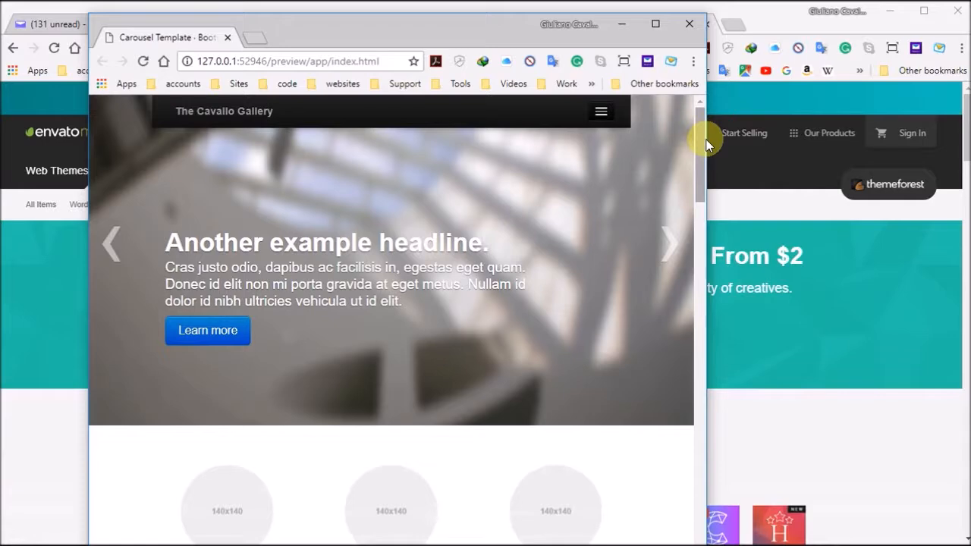
drag(707, 138, 345, 171)
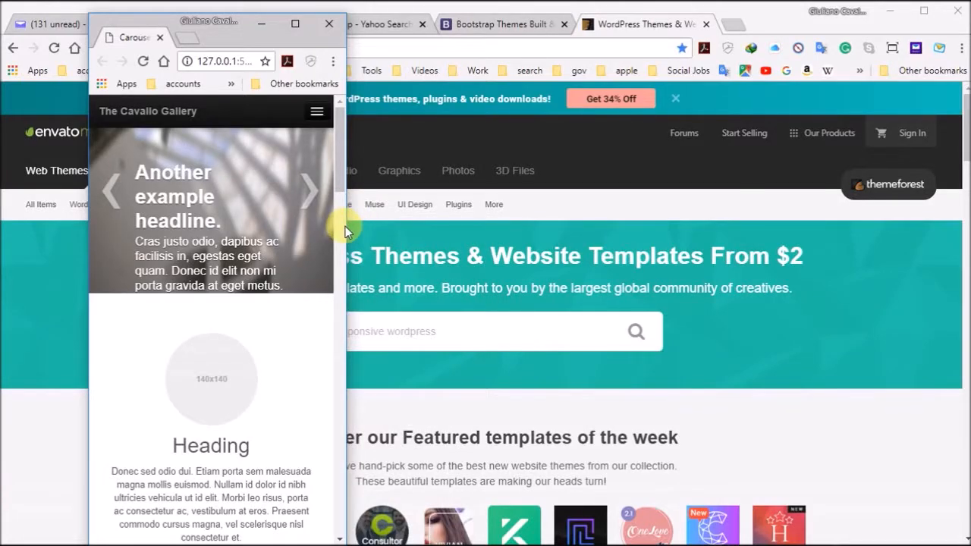
drag(352, 223, 513, 218)
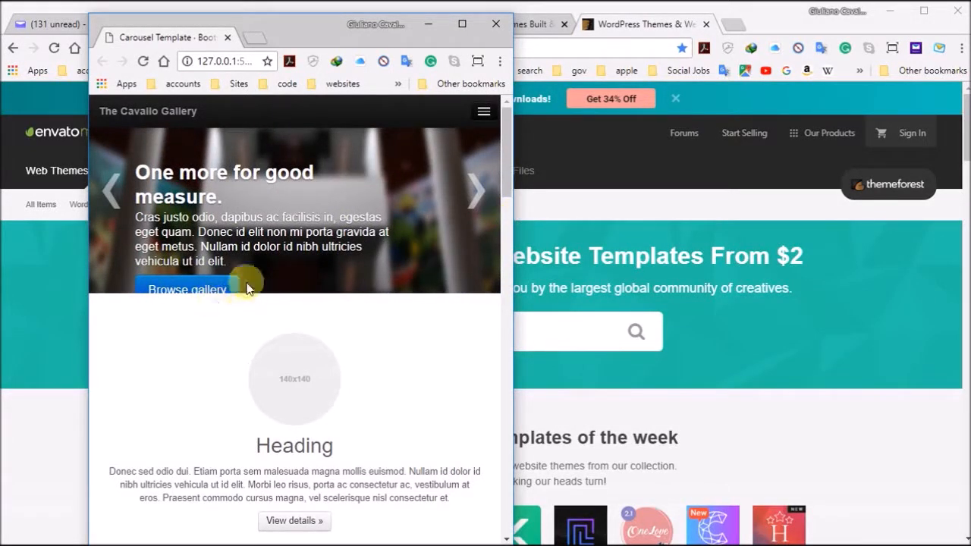
click(471, 199)
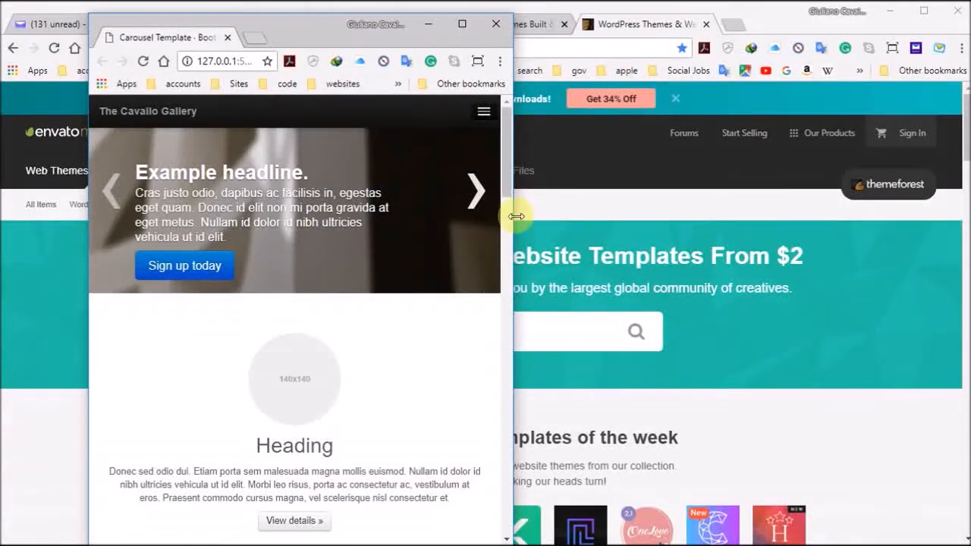
drag(517, 219, 659, 221)
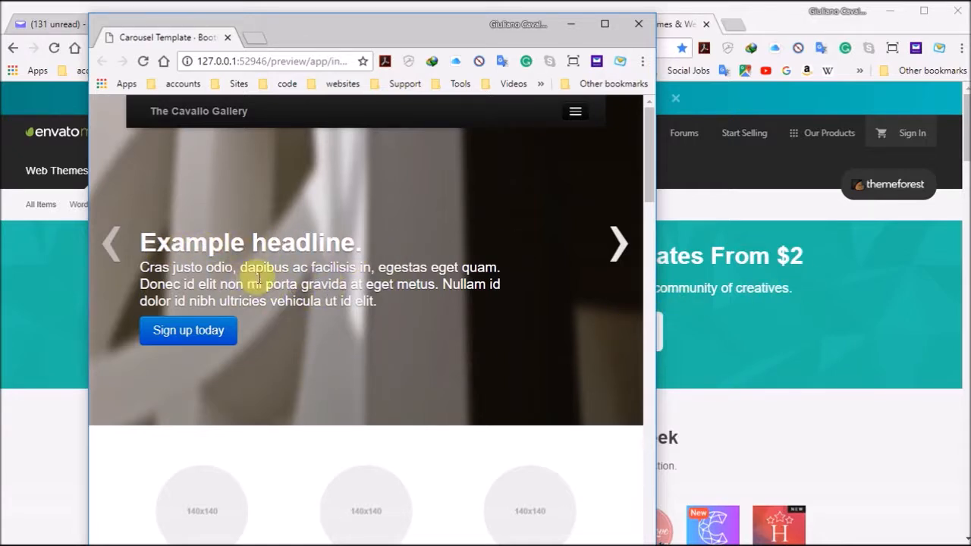
drag(656, 309, 927, 294)
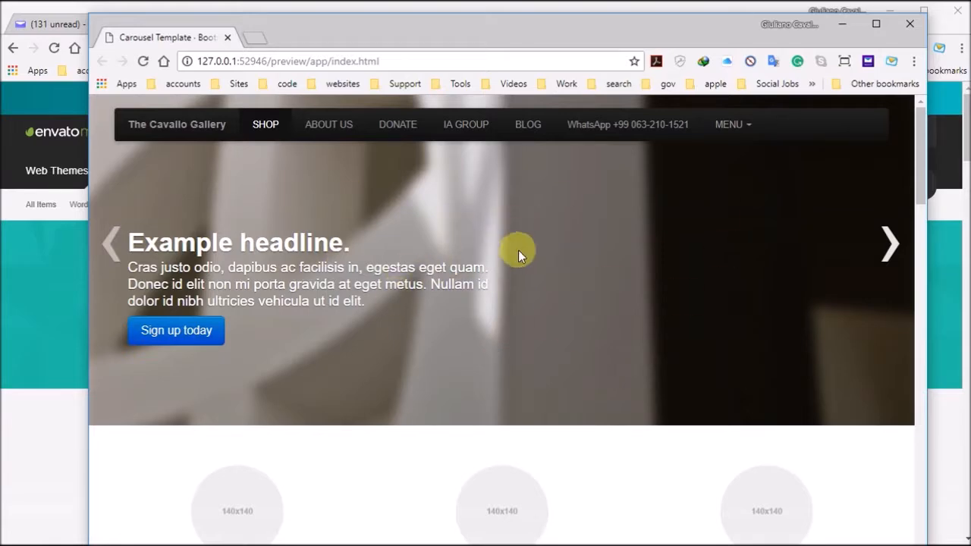
Cycle the preview page's carousel backward and forward through its slides.
click(110, 244)
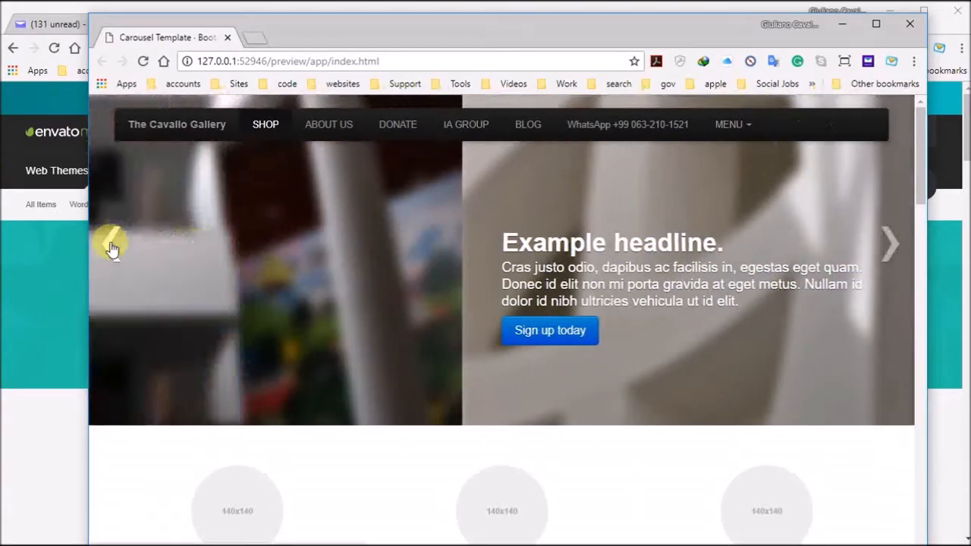
click(110, 247)
click(110, 247)
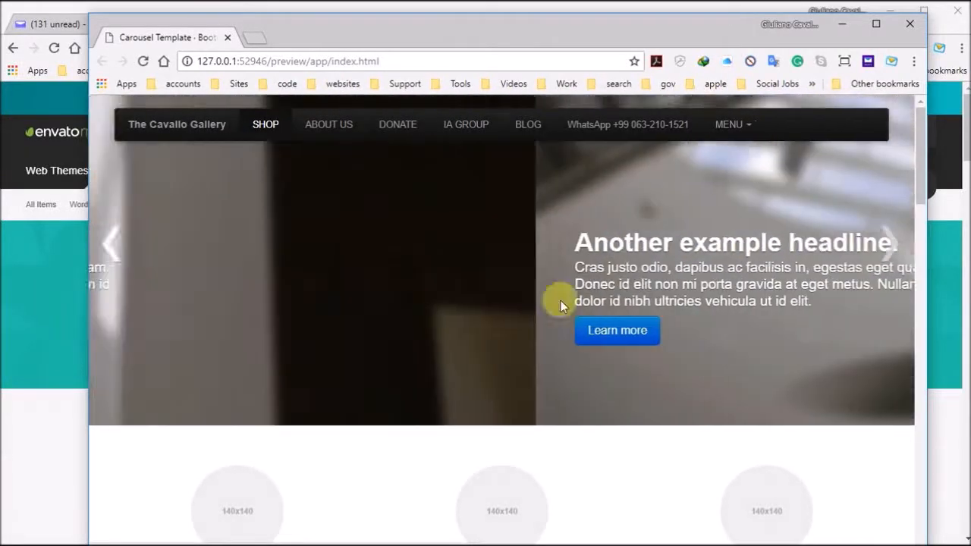
click(888, 245)
click(888, 244)
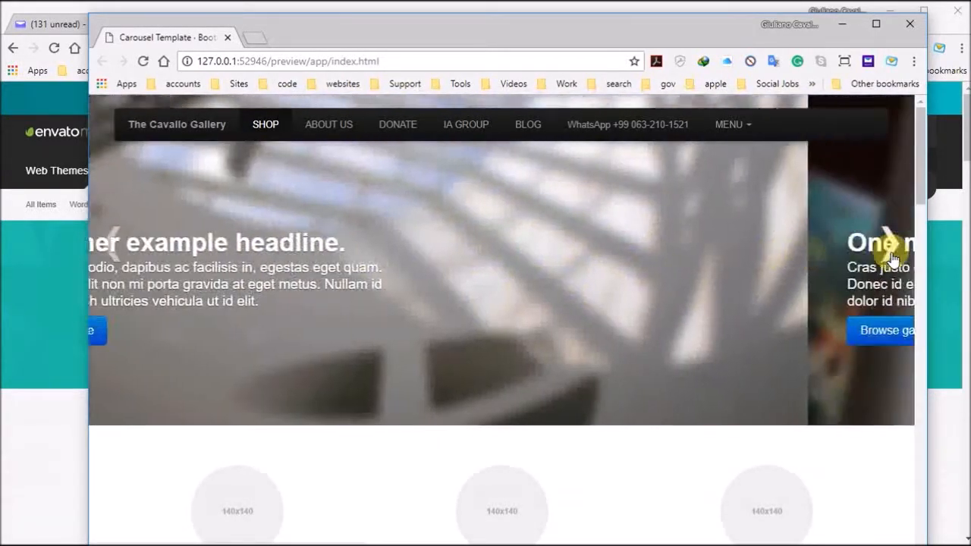
click(888, 244)
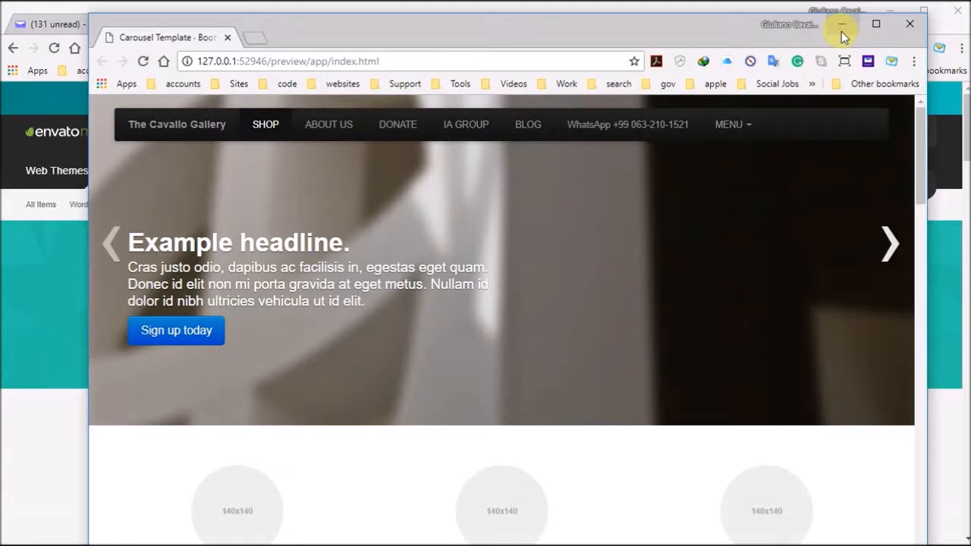
Dismiss the preview window and switch back to Dreamweaver.
click(925, 22)
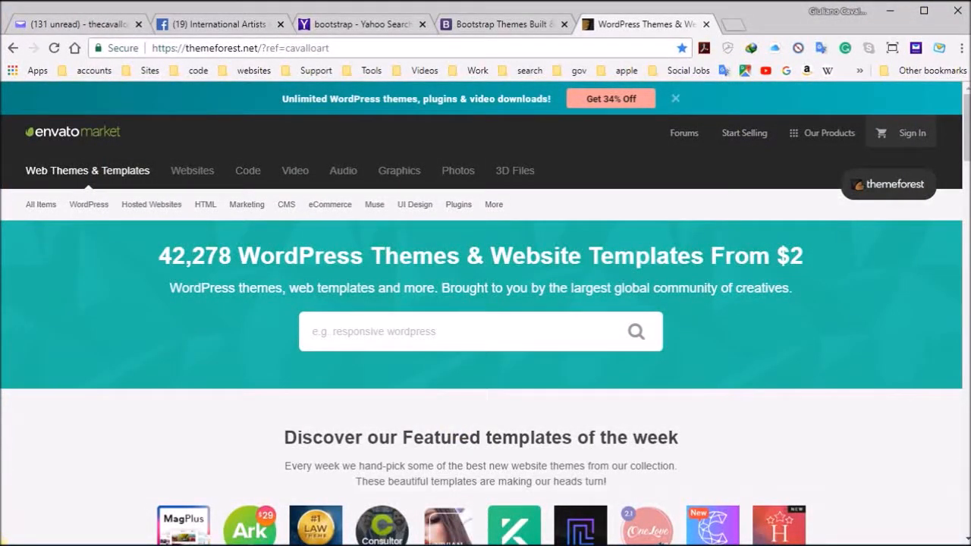
key(super)
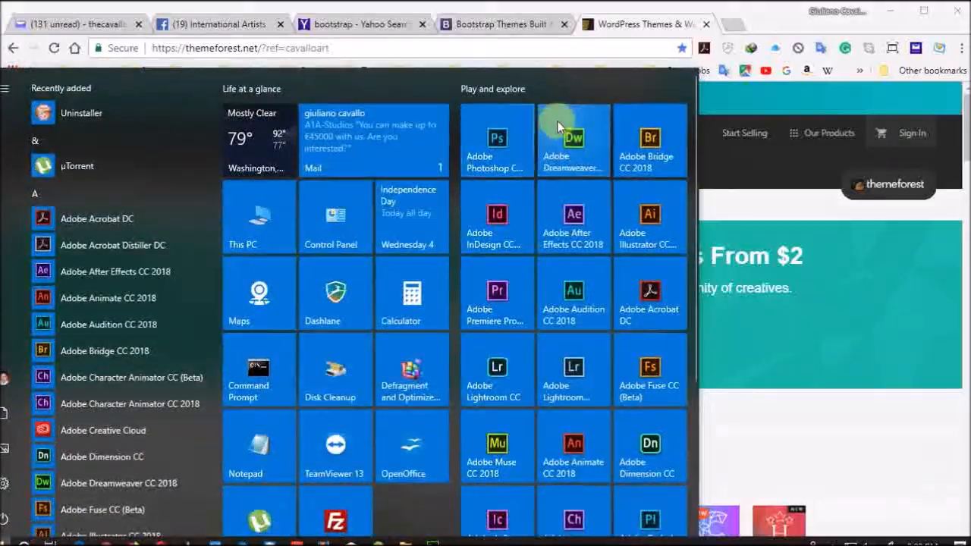
click(558, 126)
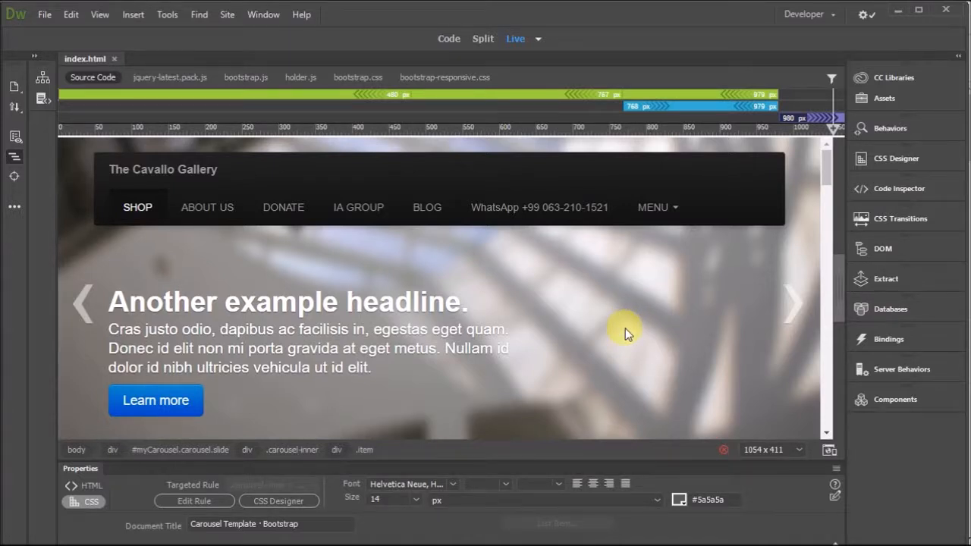
Uncover the desktop and open the thecavallogalleryII folder on the web (Z:) network drive in File Explorer.
click(897, 12)
click(893, 11)
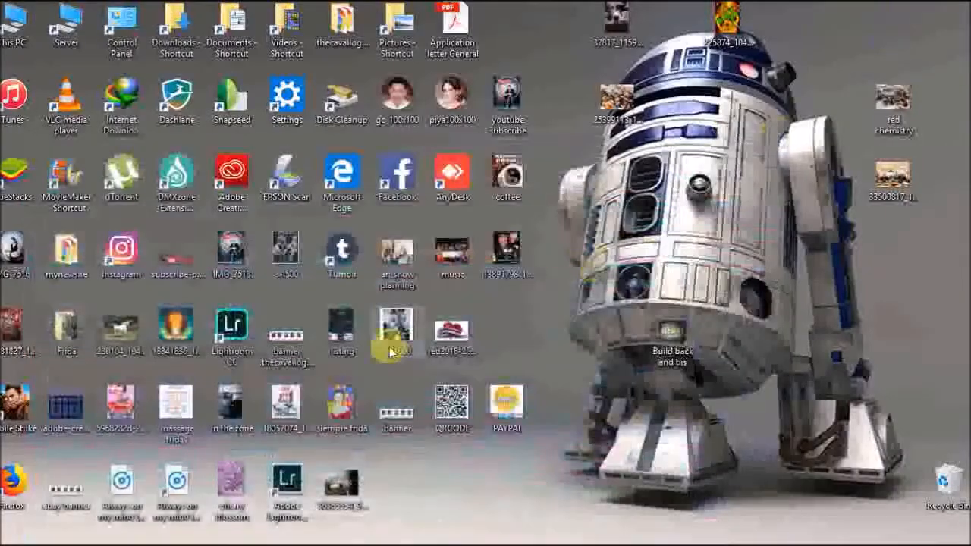
double_click(4, 23)
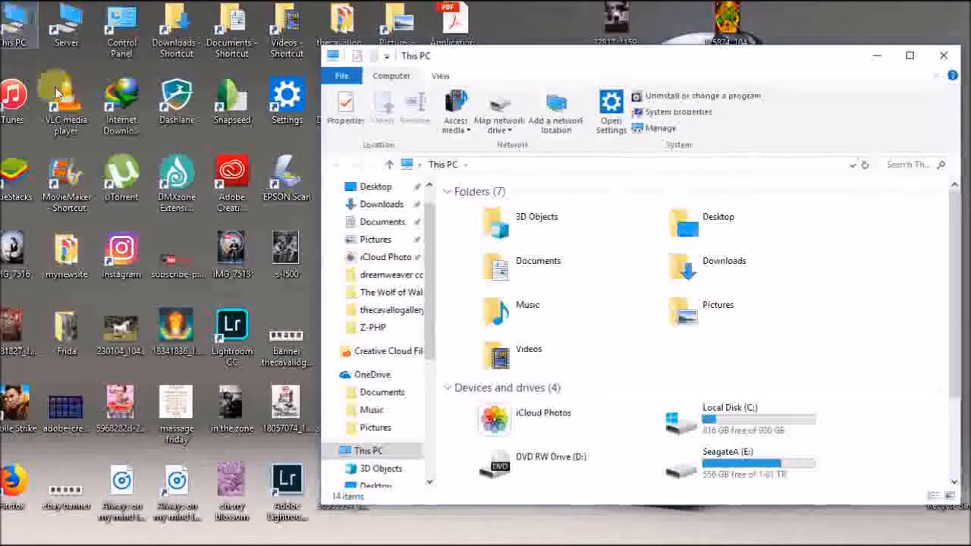
scroll(596, 433, down, 3)
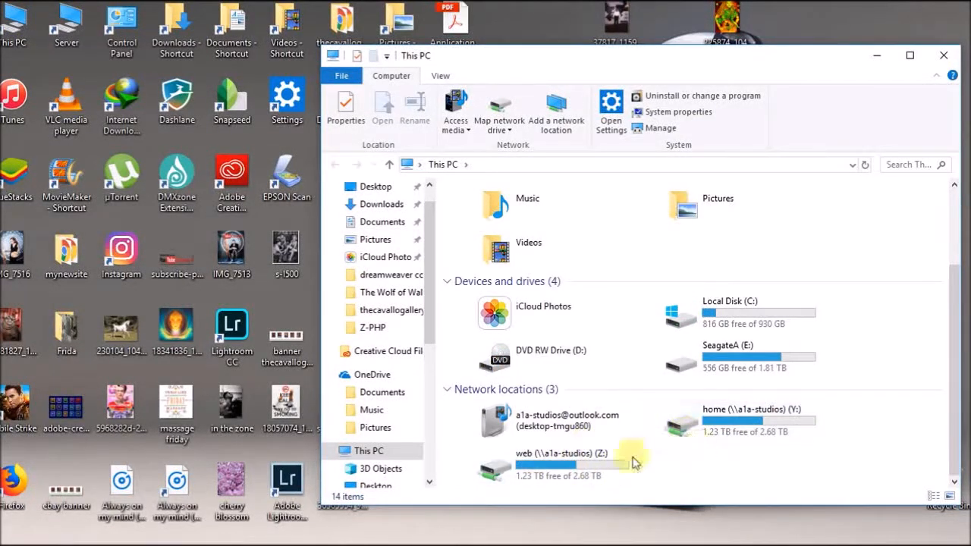
double_click(576, 459)
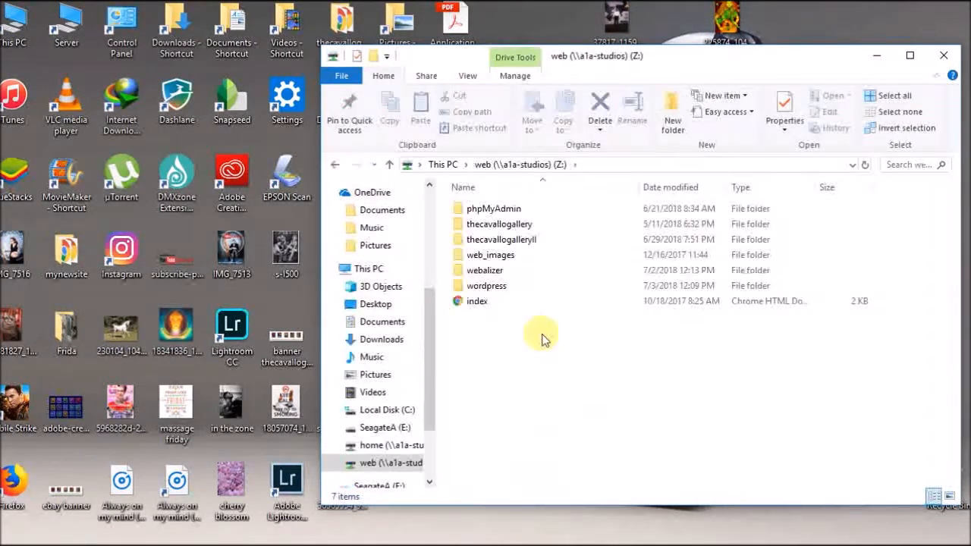
double_click(565, 242)
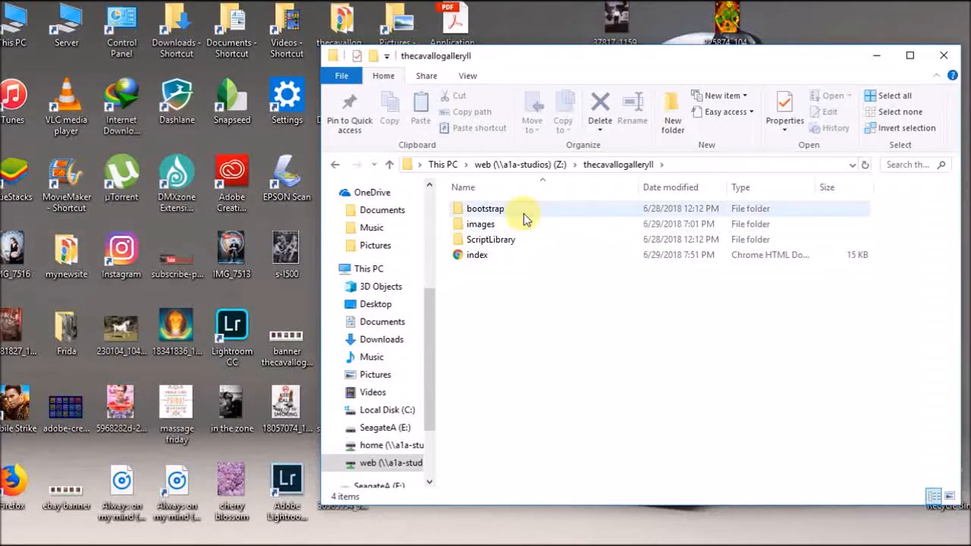
Examine the contents of the css and ico folders inside the site's bootstrap folder.
double_click(523, 211)
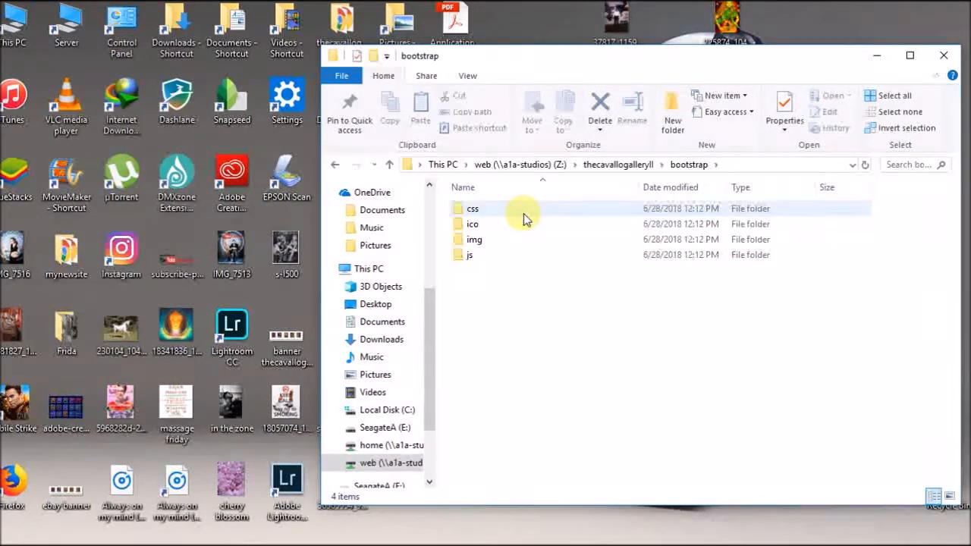
double_click(523, 212)
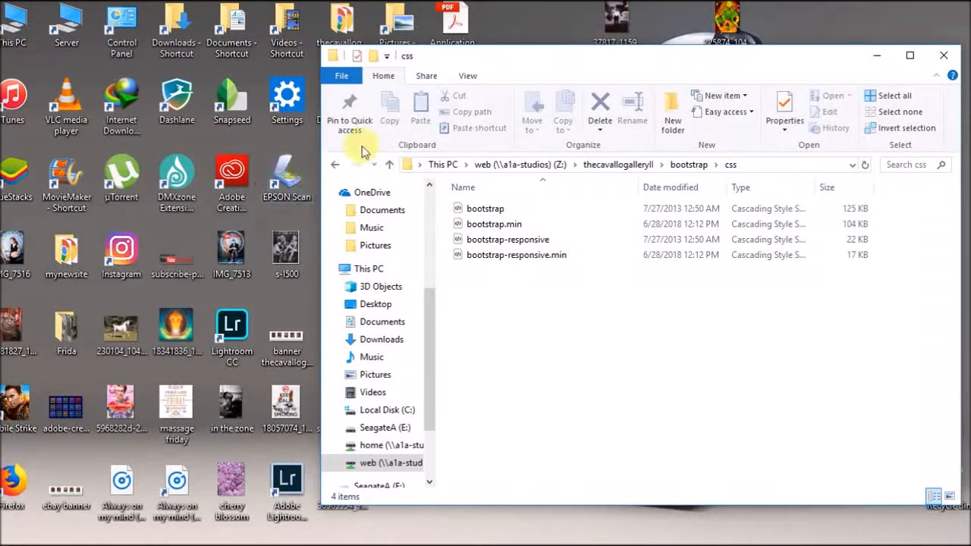
click(334, 168)
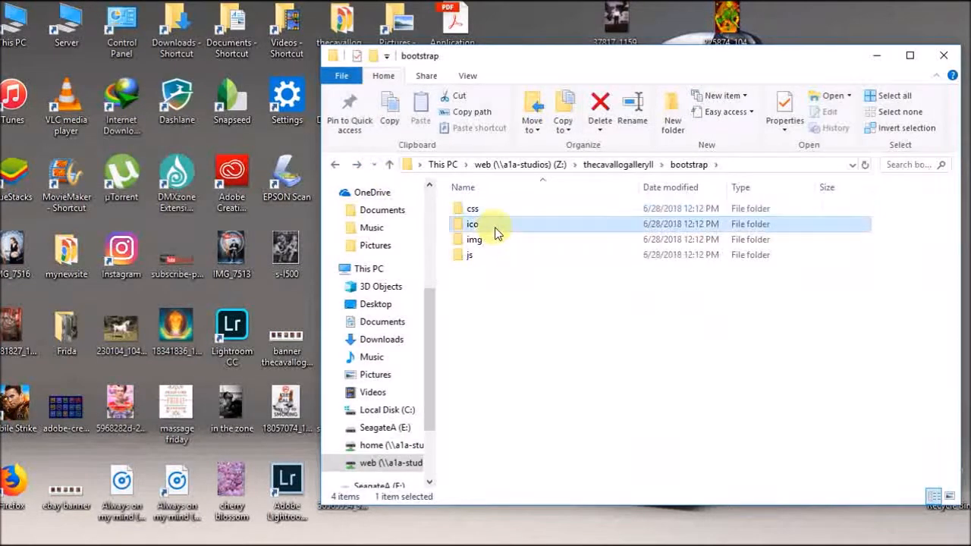
double_click(496, 226)
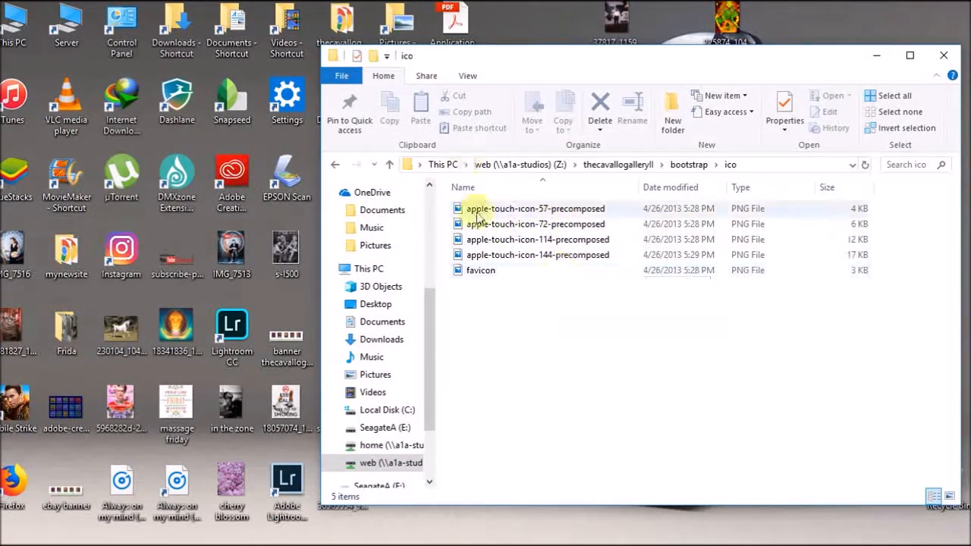
click(335, 164)
Open the examples folder inside the bootstrap img folder and display its files as medium icons.
double_click(508, 241)
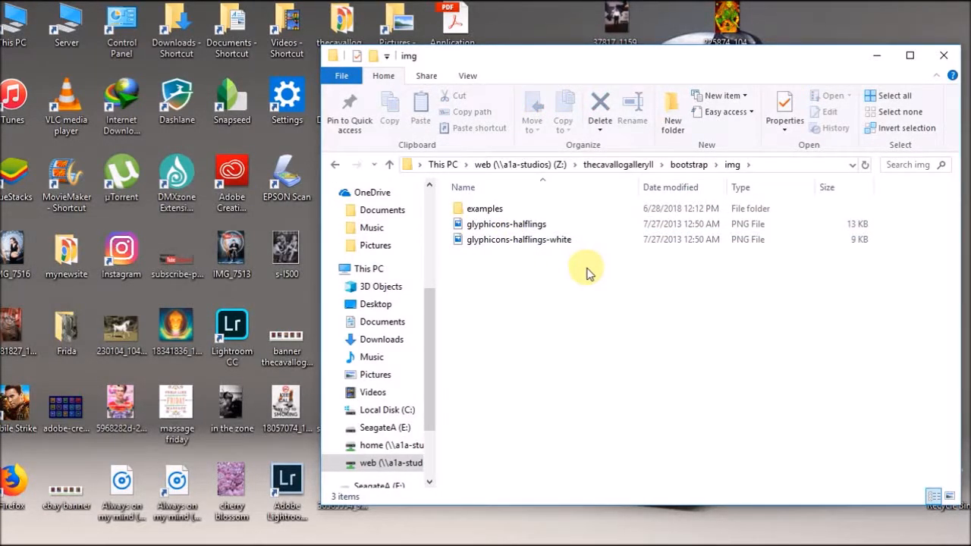
double_click(493, 208)
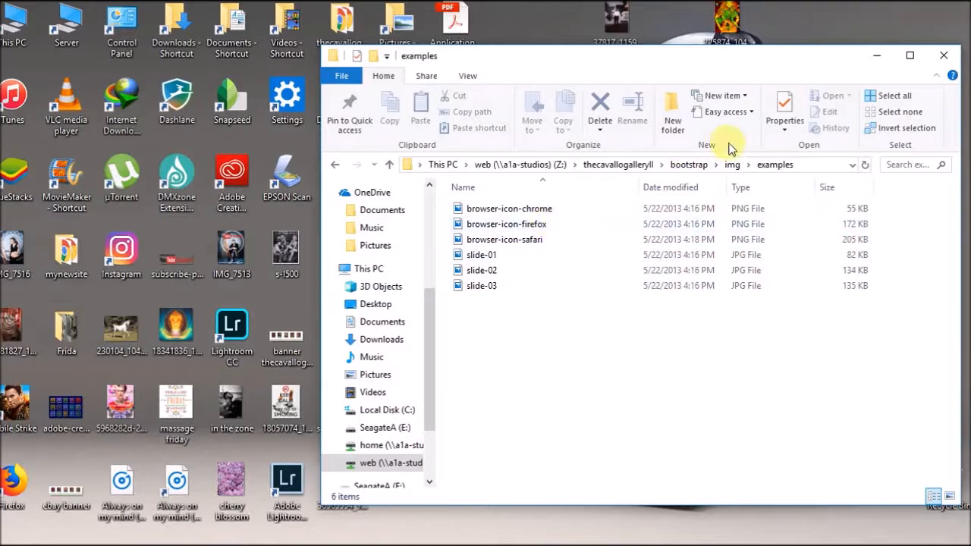
click(470, 76)
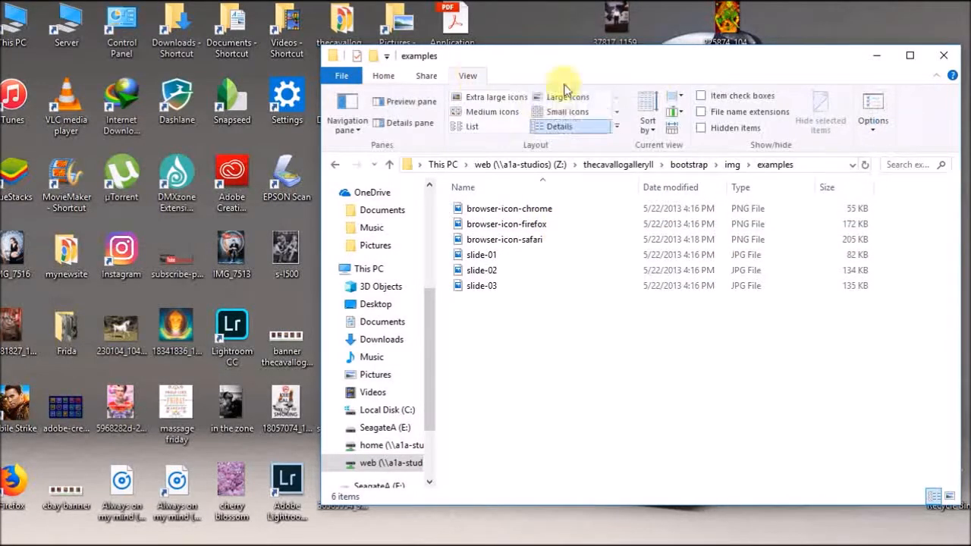
click(513, 115)
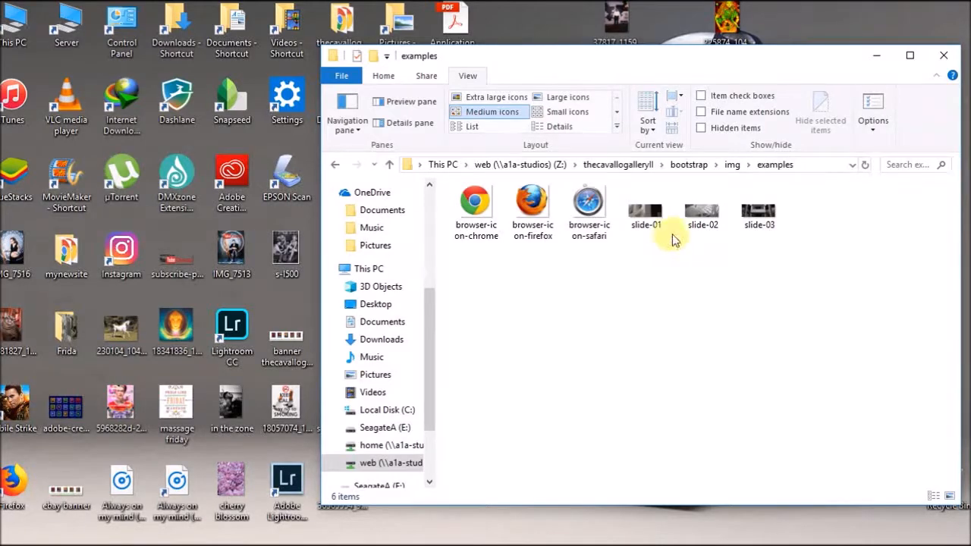
Return to Dreamweaver, switch the file list to the cavallogalleryondroa site and connect to its remote server.
mouse_move(188, 543)
click(428, 544)
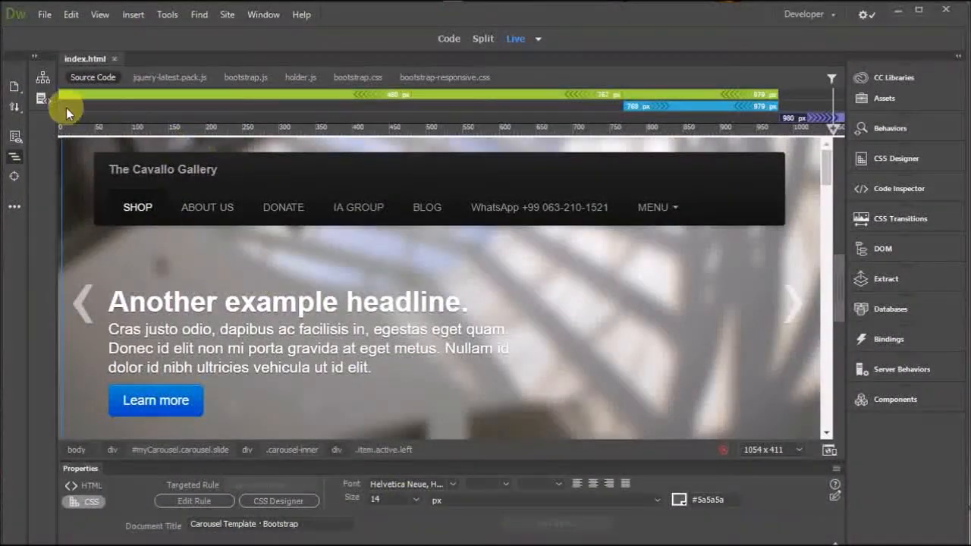
click(44, 76)
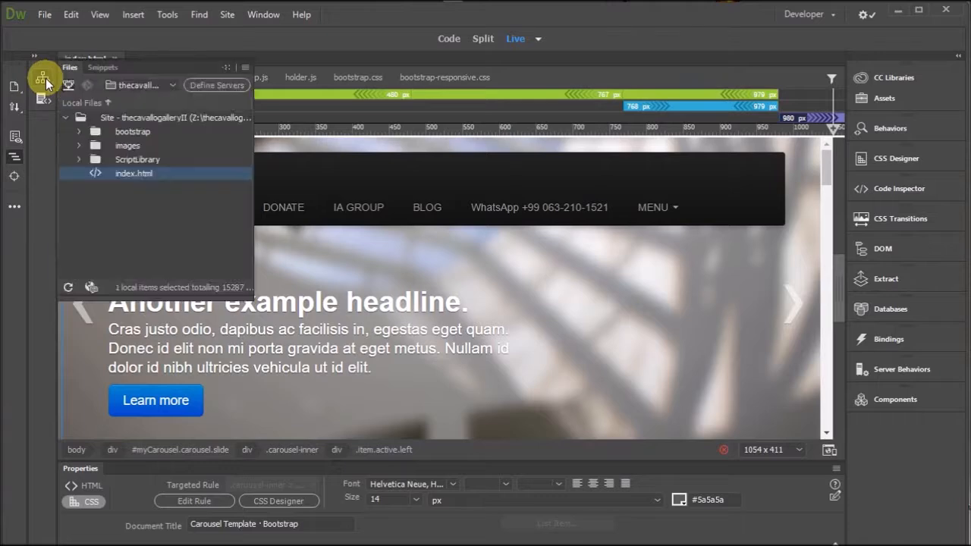
click(165, 85)
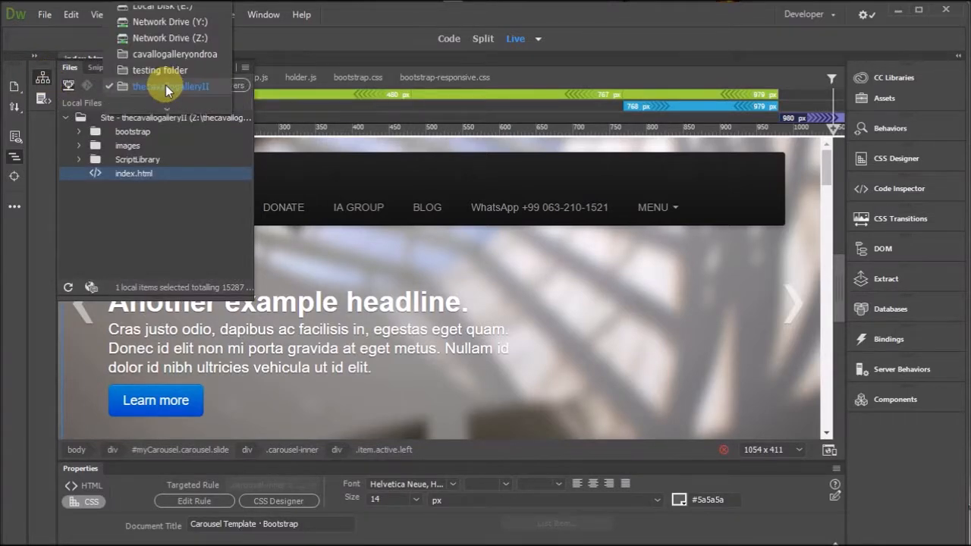
click(187, 53)
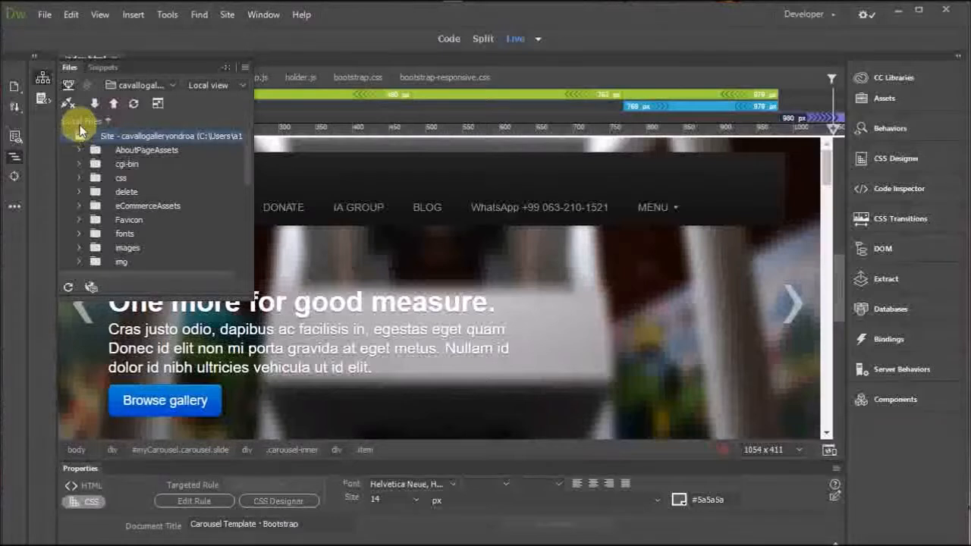
click(68, 107)
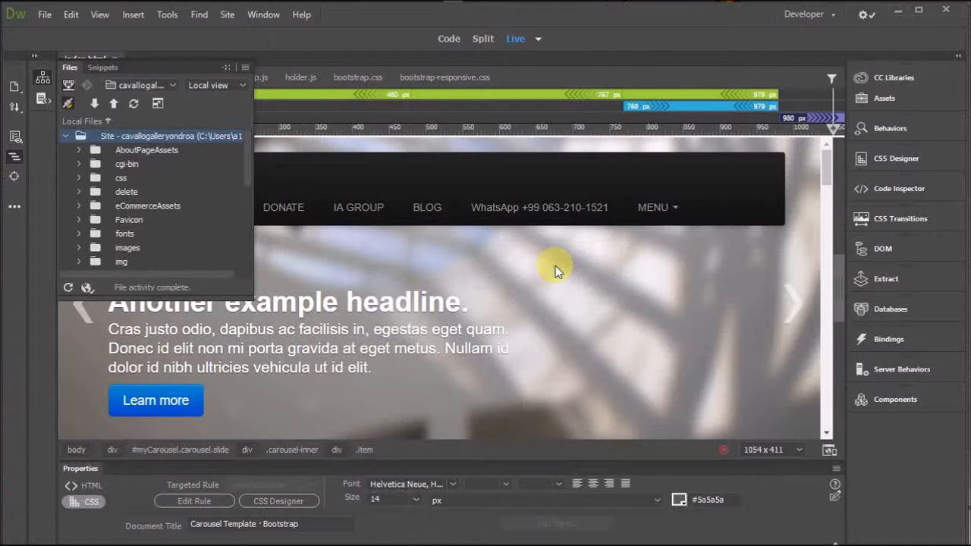
Find index.html among the local files of the cavallogalleryondroa site and open it.
scroll(175, 205, down, 5)
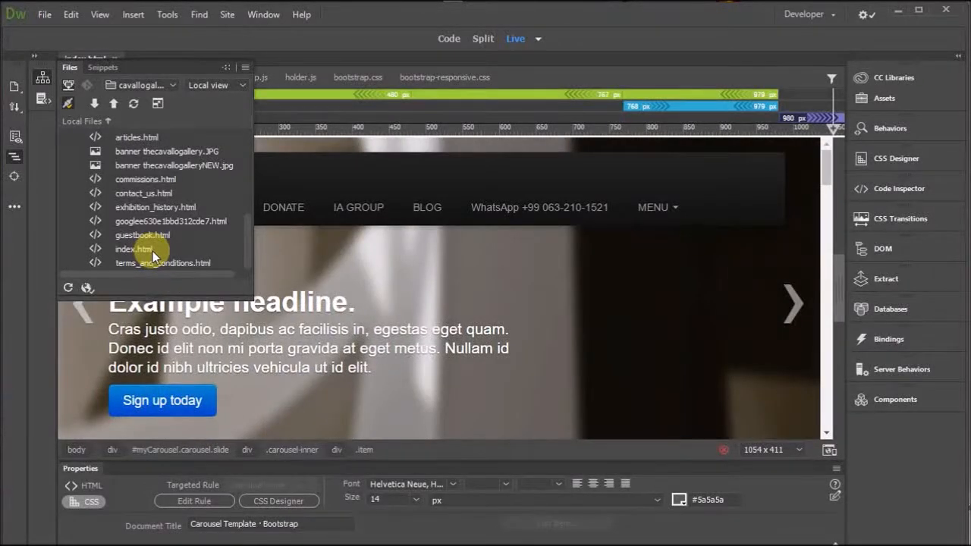
scroll(189, 217, up, 5)
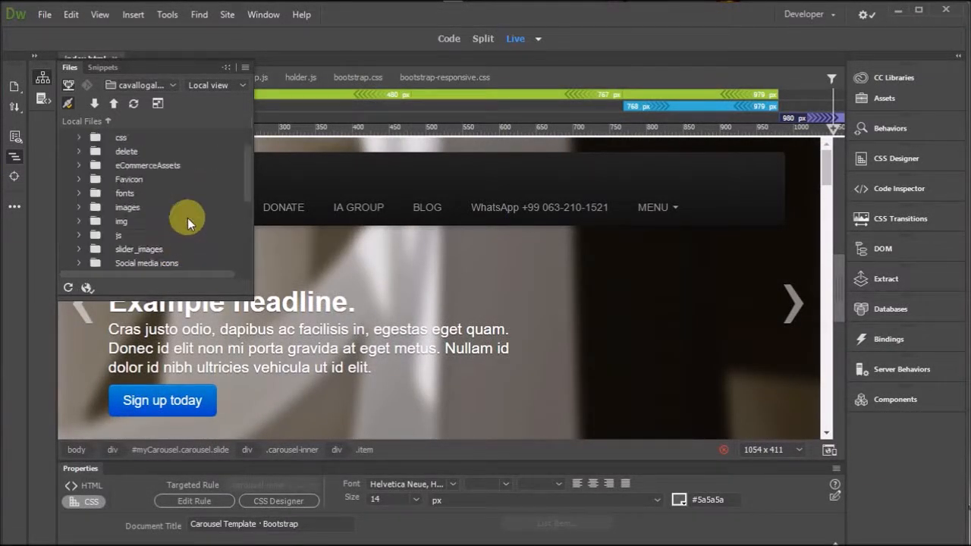
scroll(188, 213, down, 5)
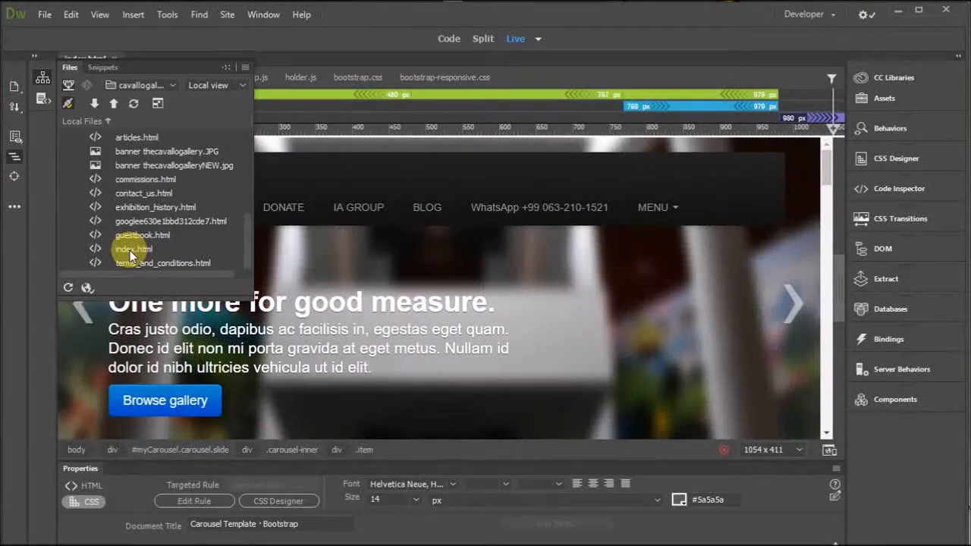
click(130, 250)
double_click(129, 250)
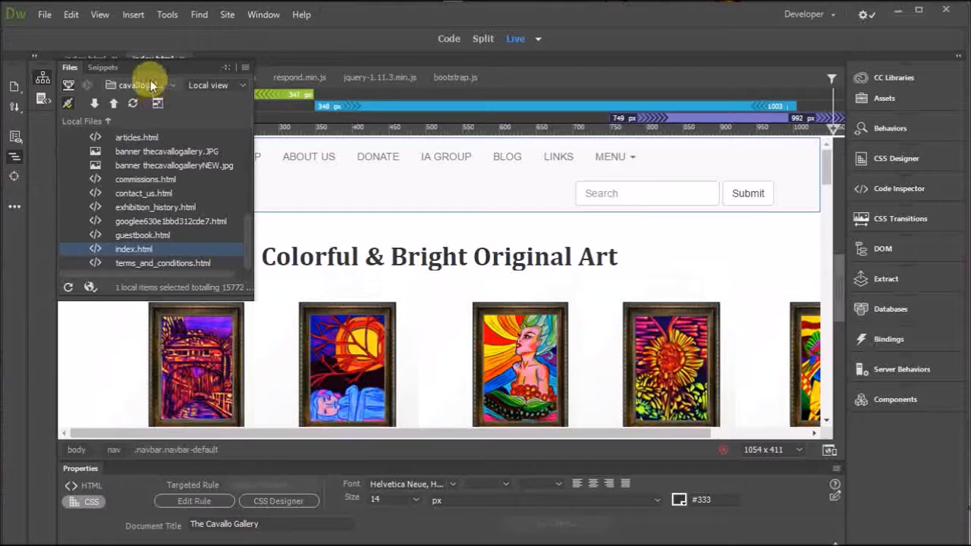
Get index.html from the remote server and put it back with its dependent files included in the transfer.
click(92, 104)
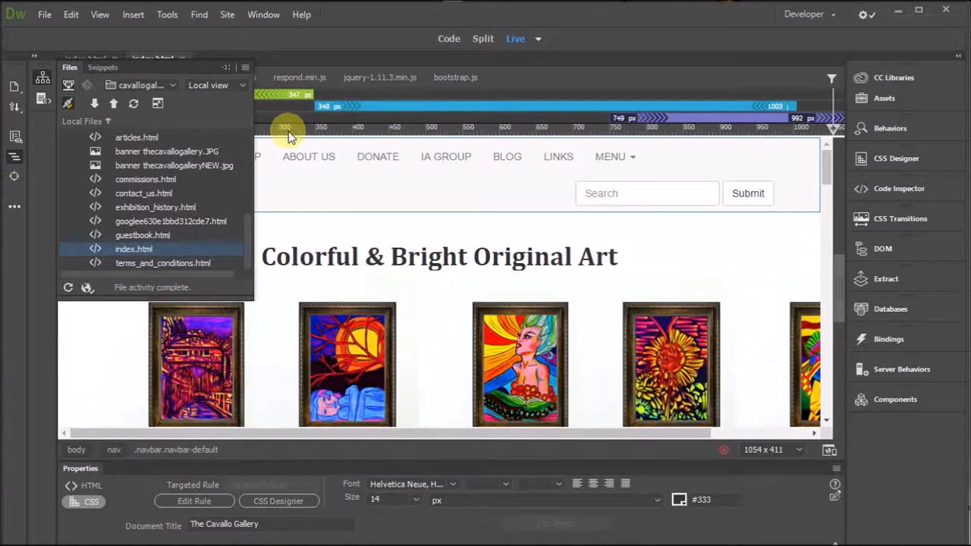
click(91, 100)
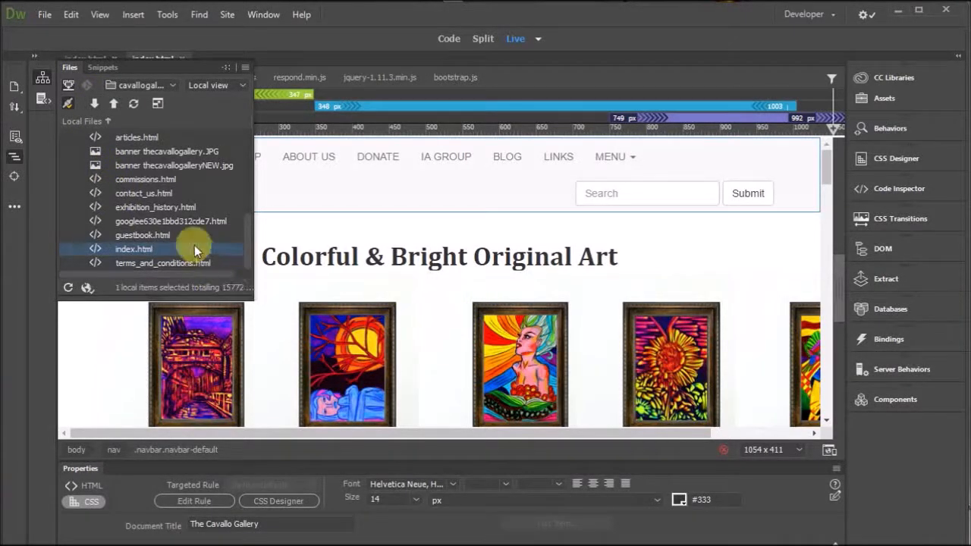
click(113, 106)
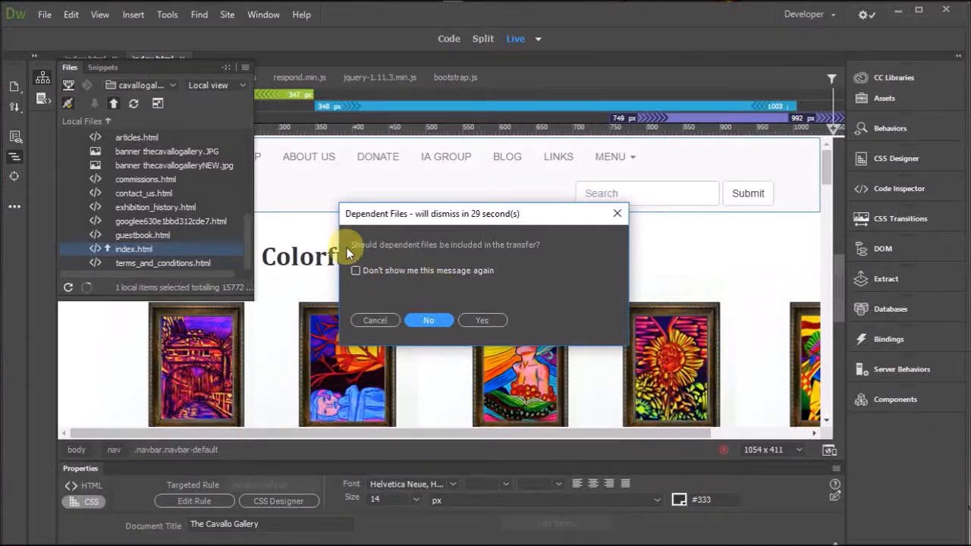
click(486, 320)
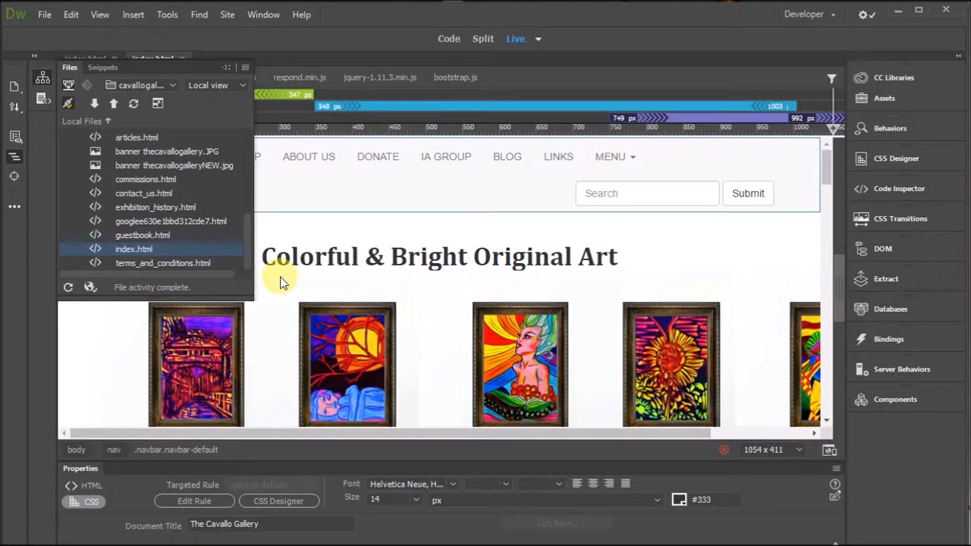
click(151, 247)
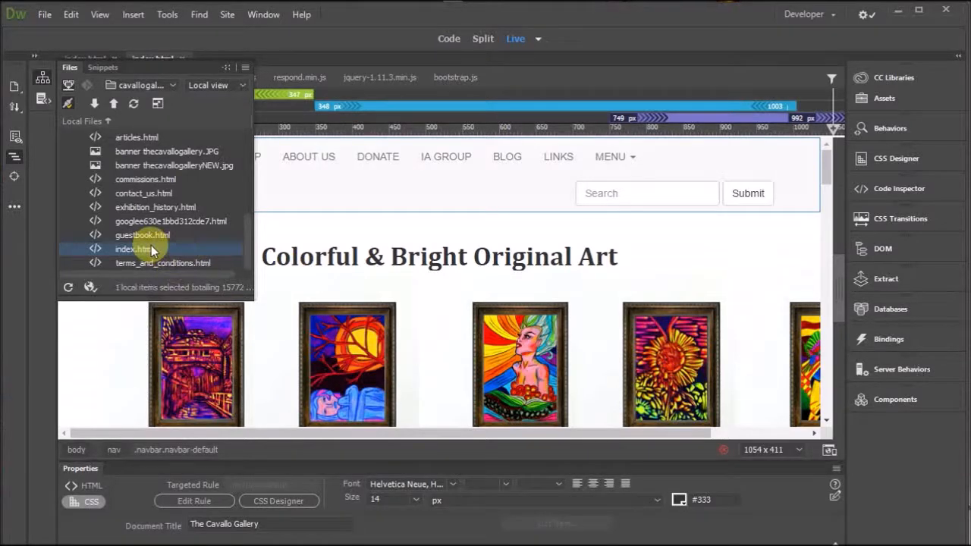
Preview index.html in Google Chrome and open the live site thecavallogallery.com in a new tab.
click(828, 451)
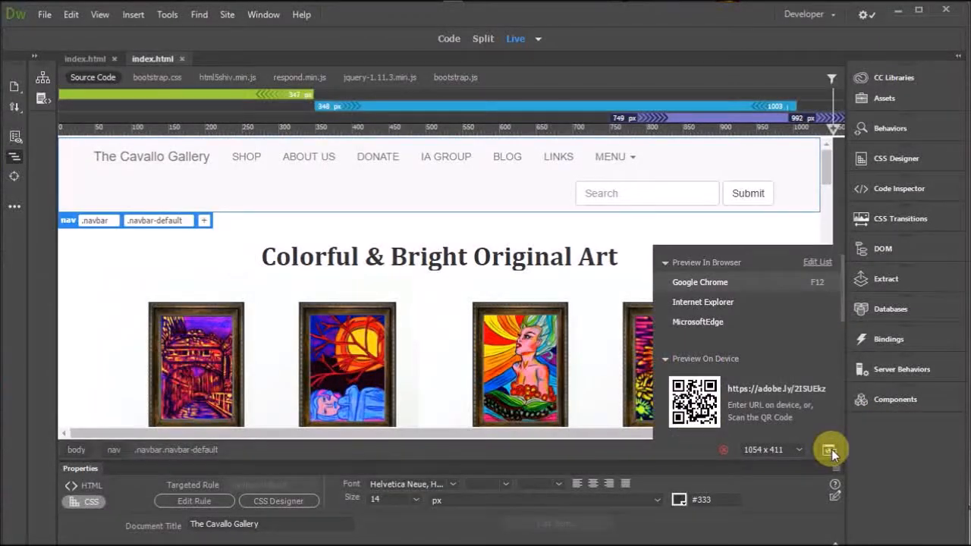
click(699, 282)
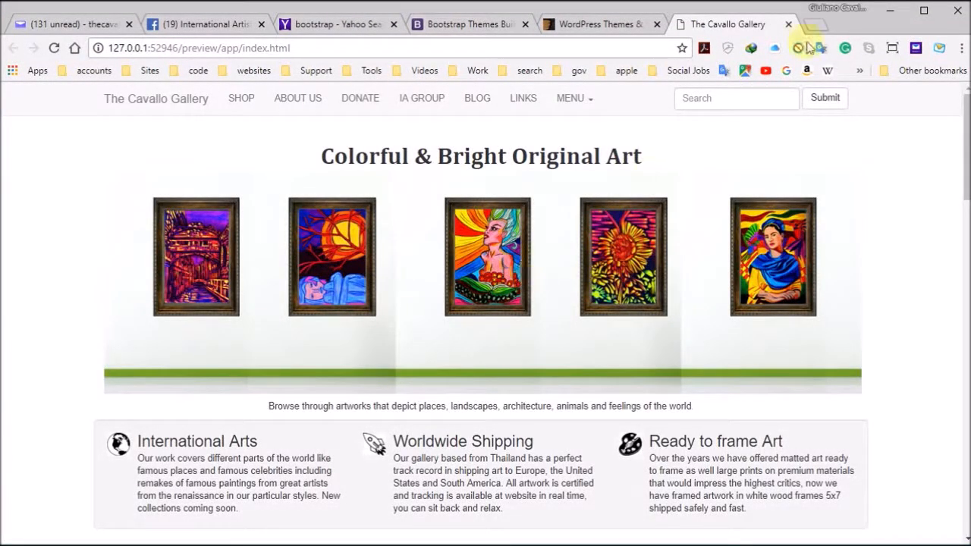
click(817, 29)
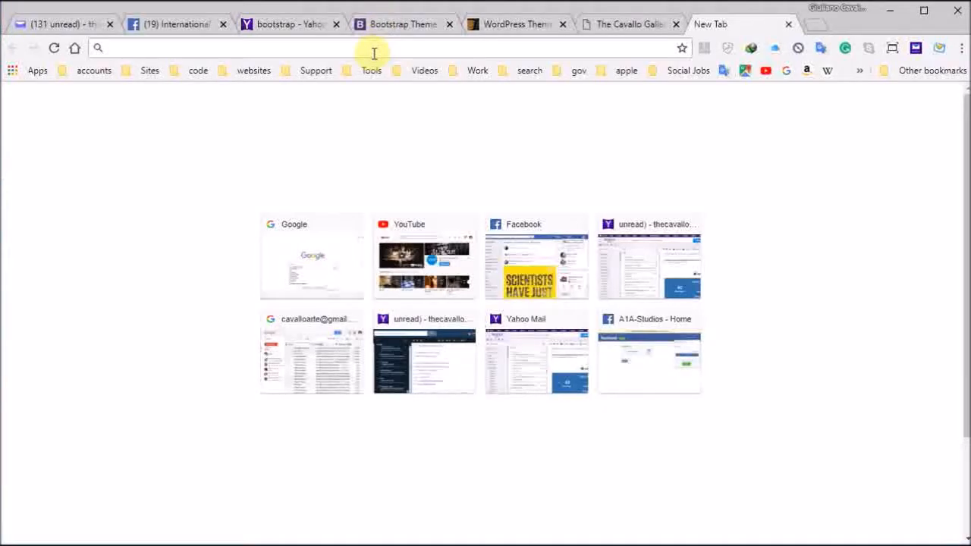
text(thecaval)
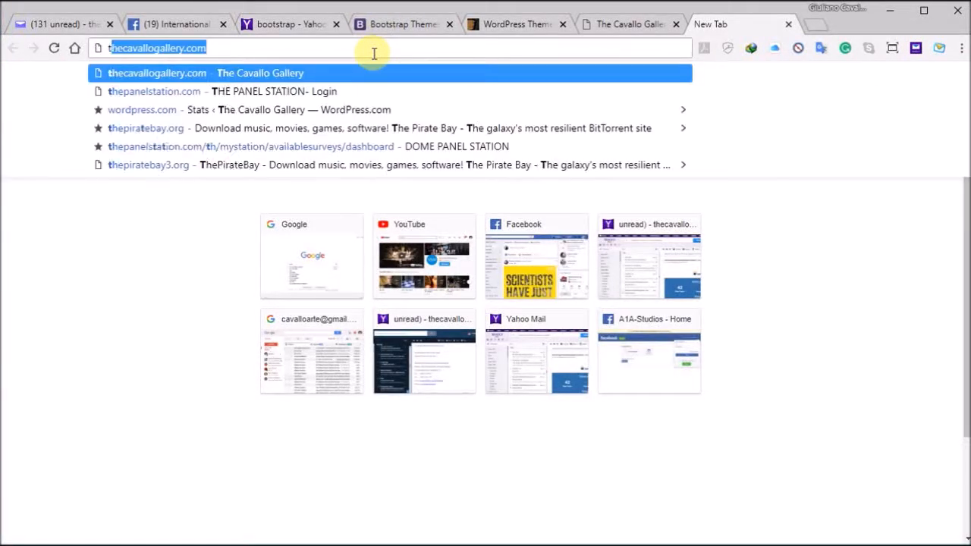
text(loga)
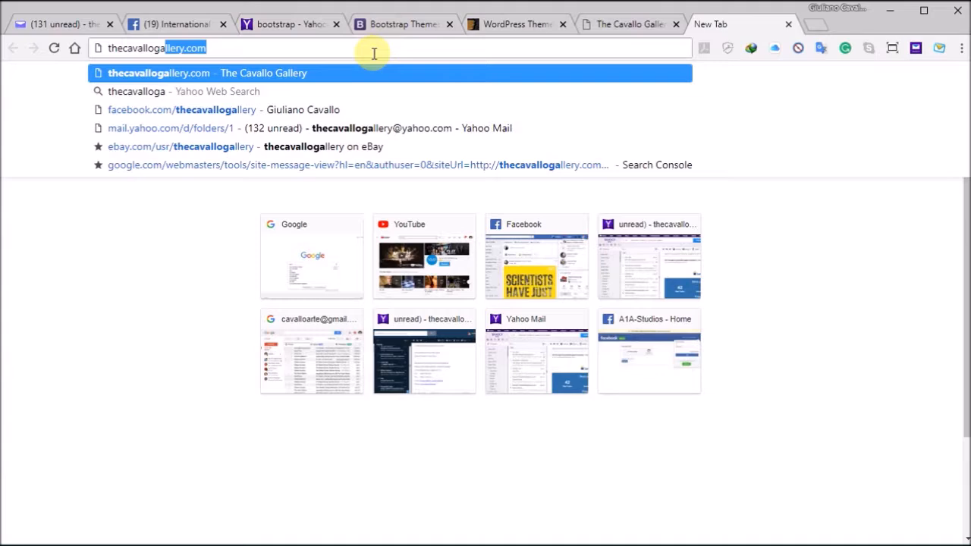
key(Return)
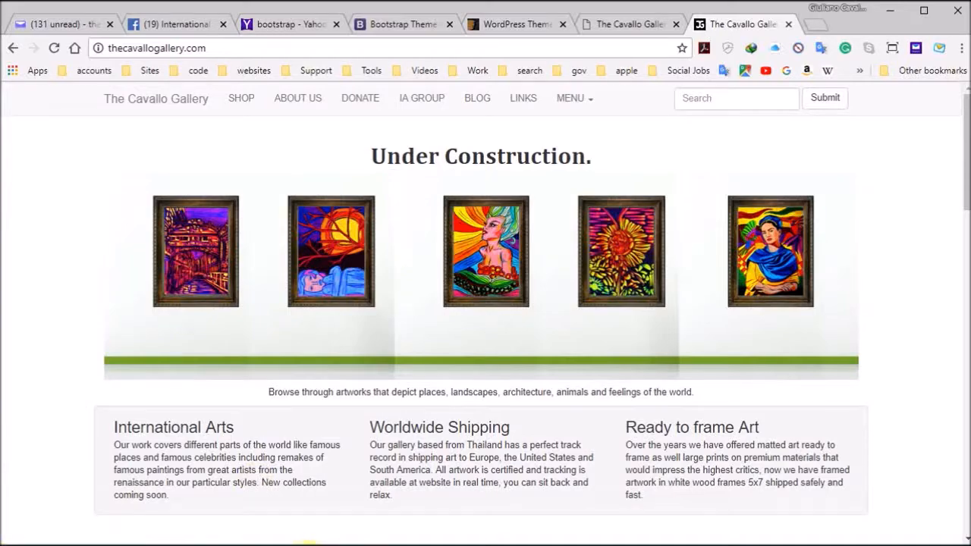
Return to Dreamweaver and close the cavallogalleryondroa index.html, leaving the carousel template page open.
click(891, 11)
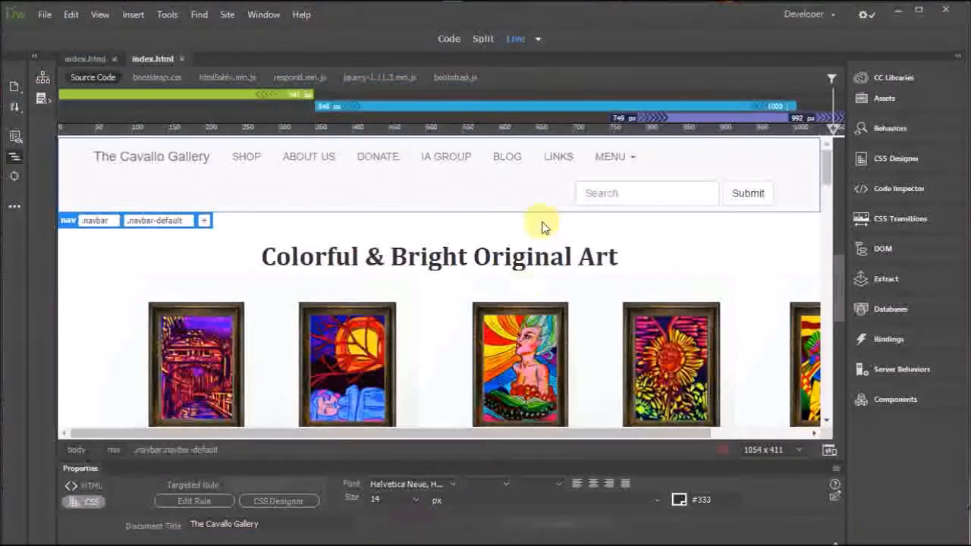
click(90, 60)
click(182, 60)
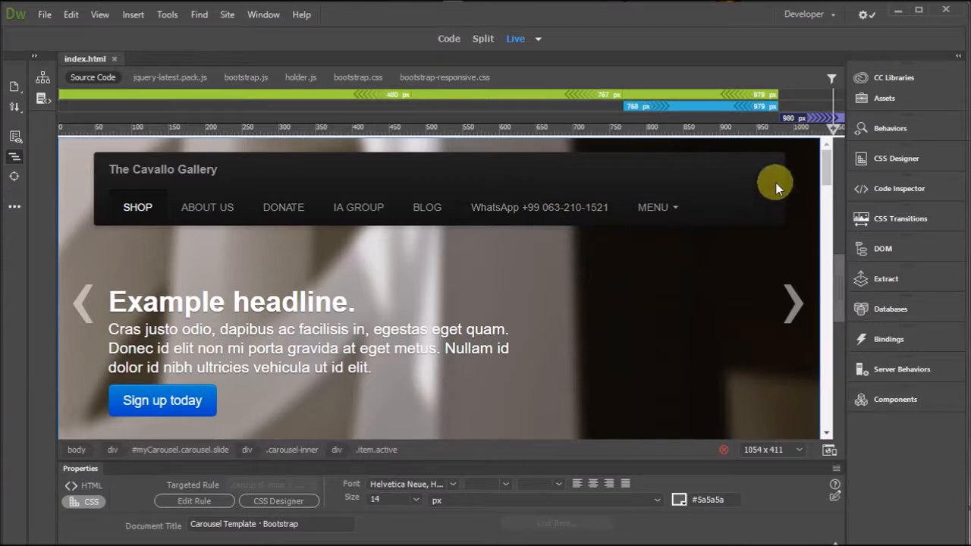
Examine the carousel template page in Live view from its headline slider down to the footer.
scroll(822, 173, down, 15)
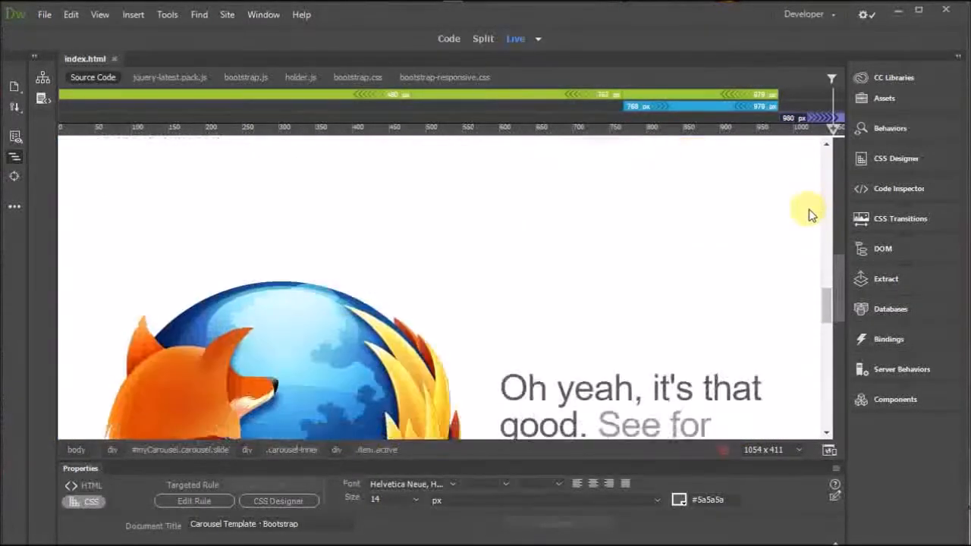
scroll(808, 212, down, 5)
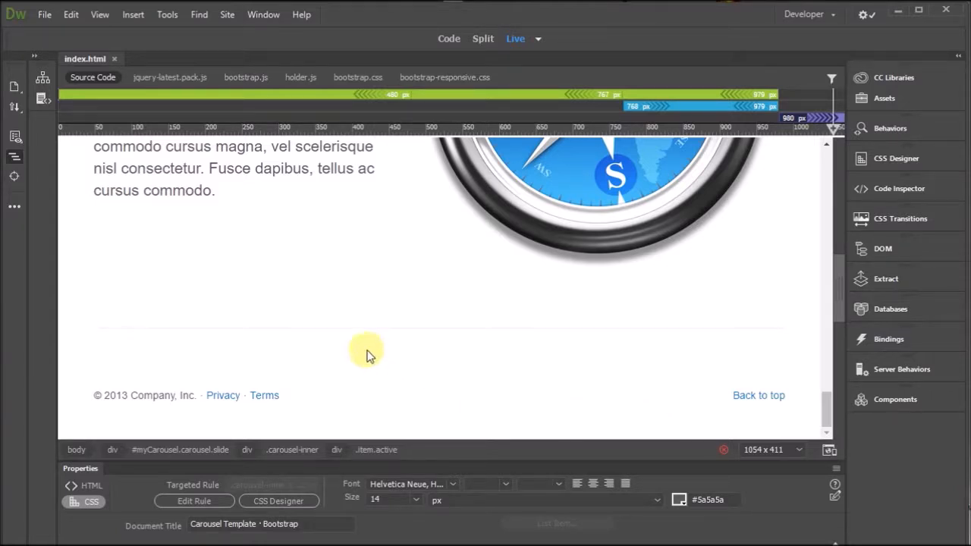
scroll(455, 311, up, 15)
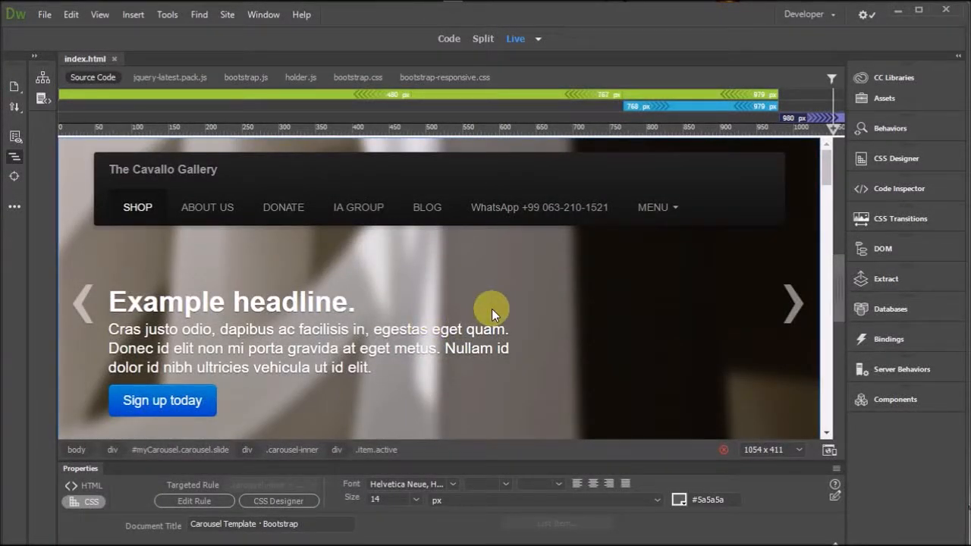
Uncover the desktop and launch Adobe Photoshop CC.
click(898, 16)
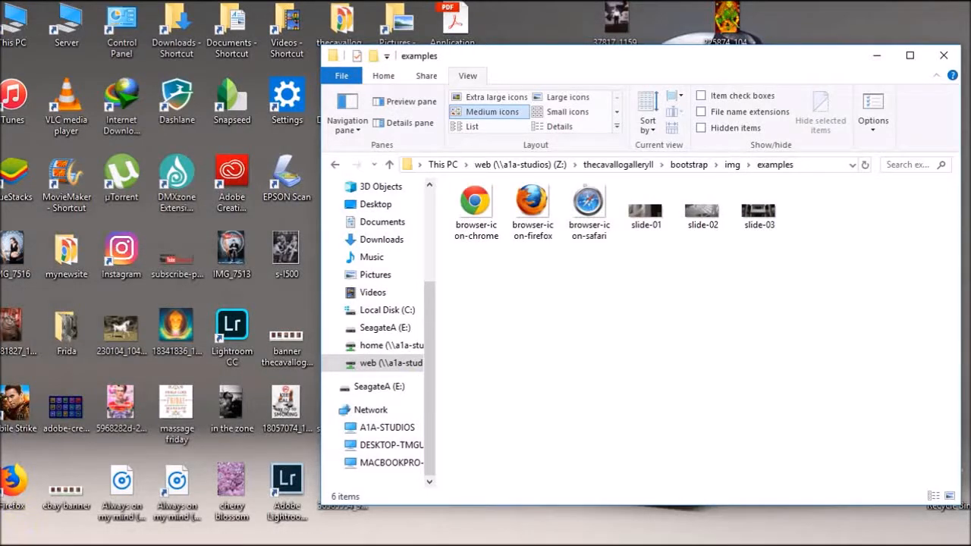
click(6, 541)
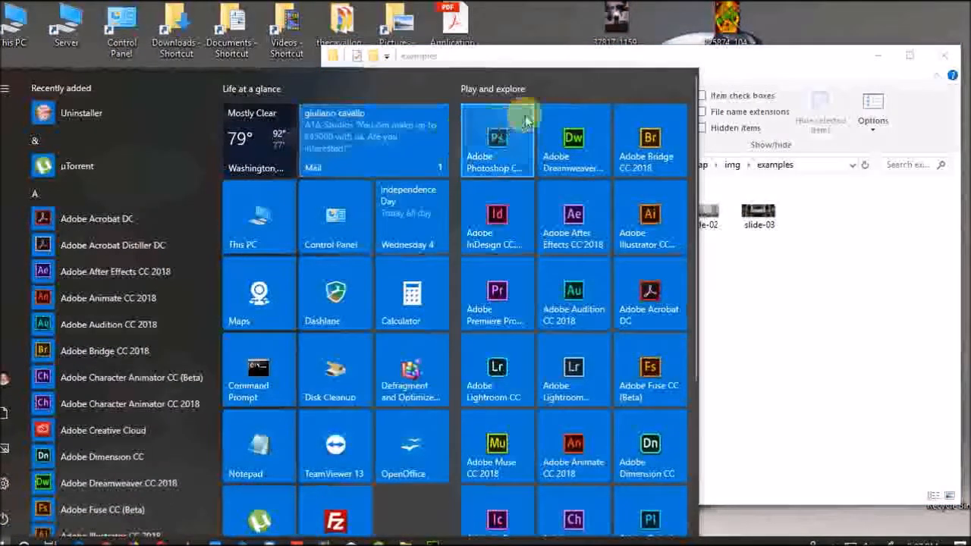
click(497, 140)
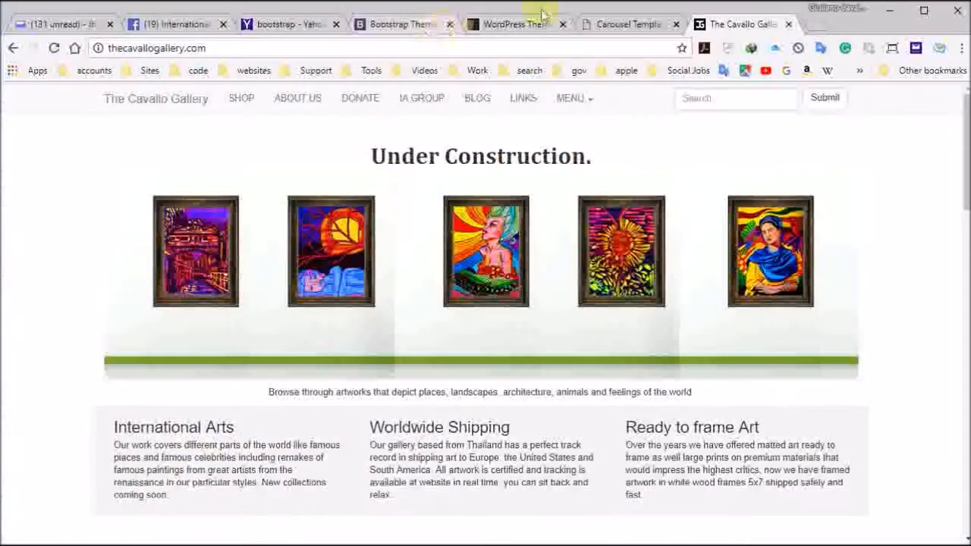
Switch to Chrome, search Google for gimp in a new tab and try to open the GIMP website.
click(818, 25)
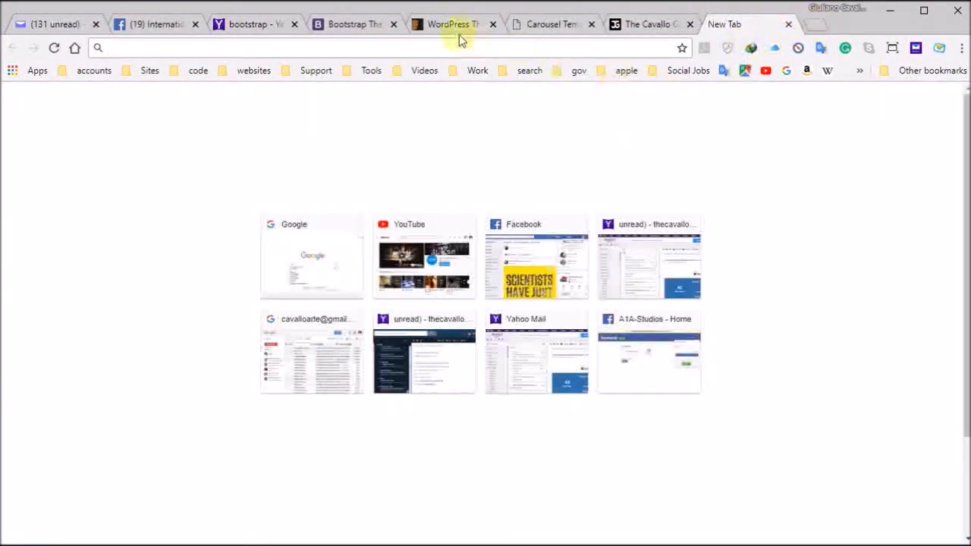
click(785, 71)
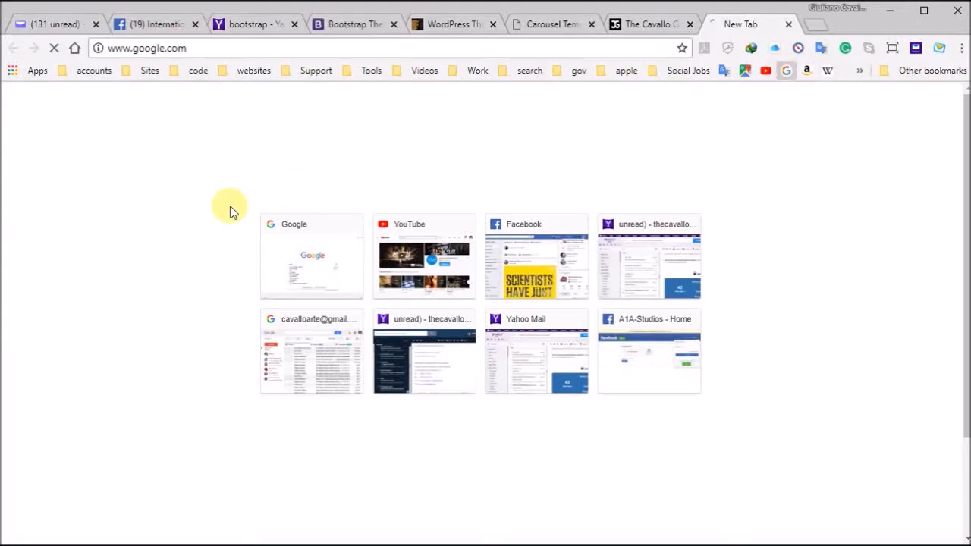
click(352, 298)
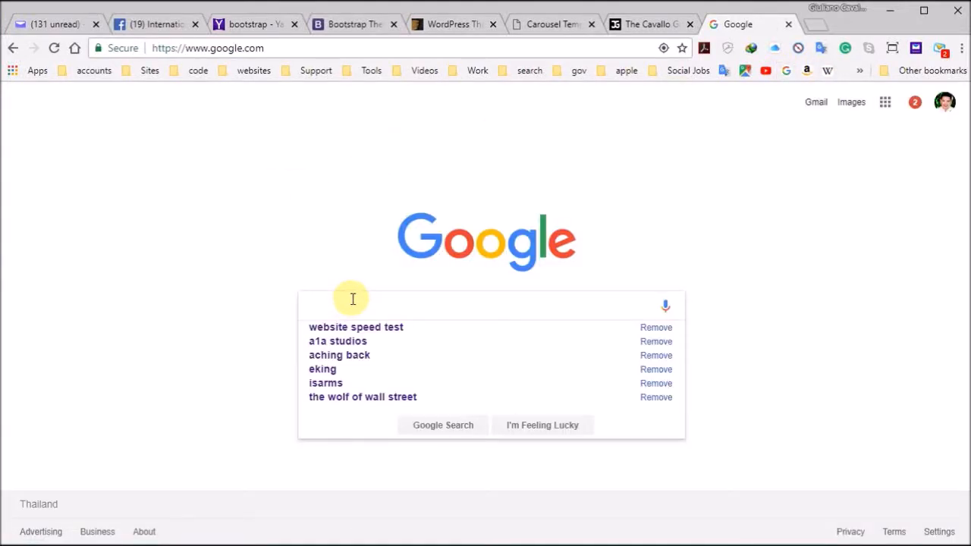
text(gimp)
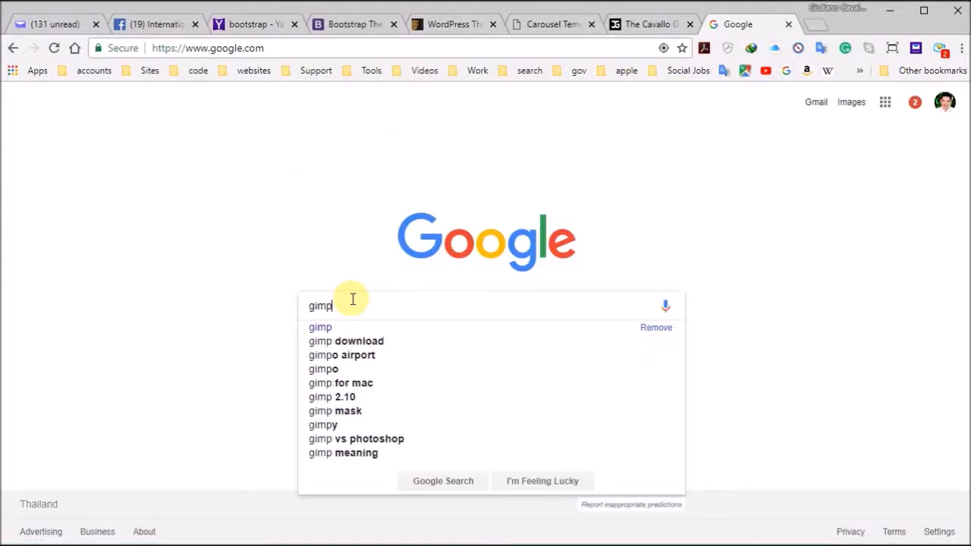
key(Return)
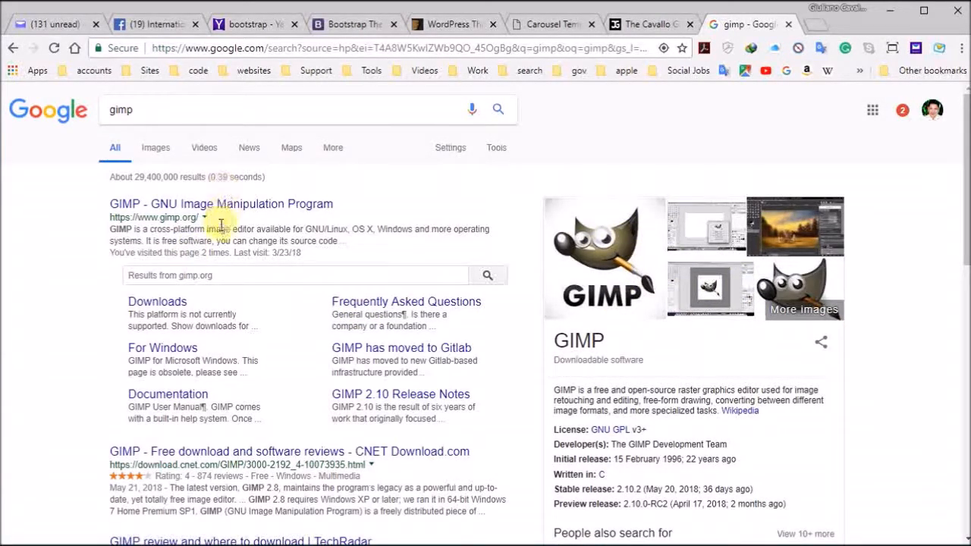
click(176, 206)
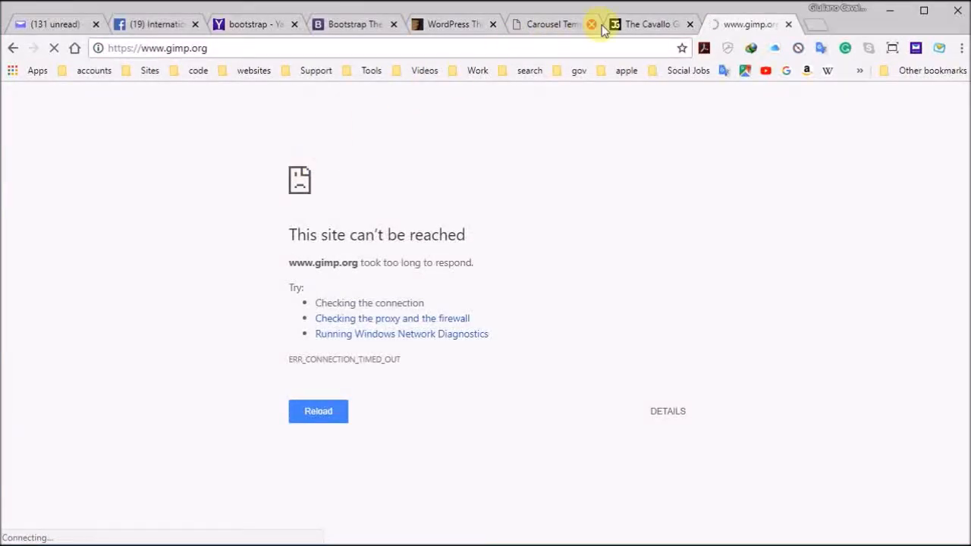
click(788, 25)
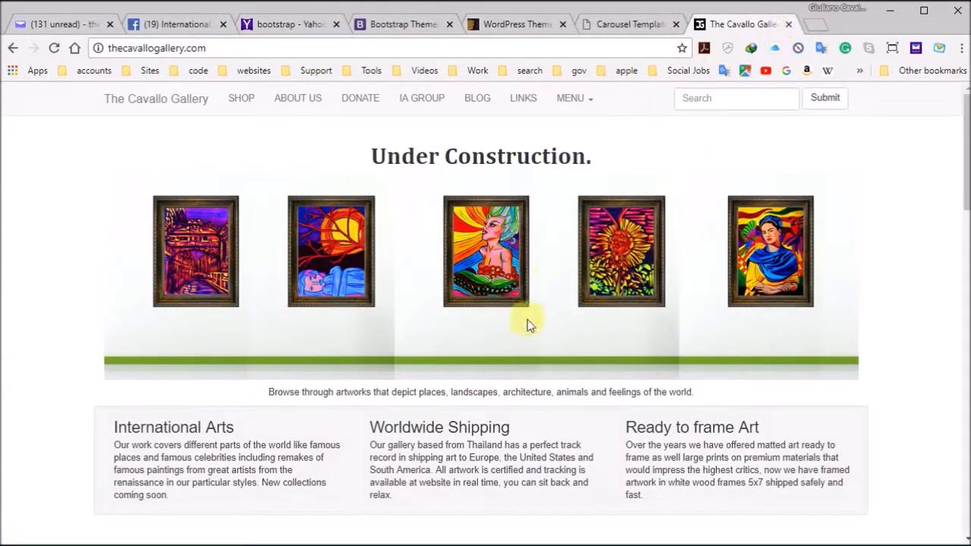
click(889, 12)
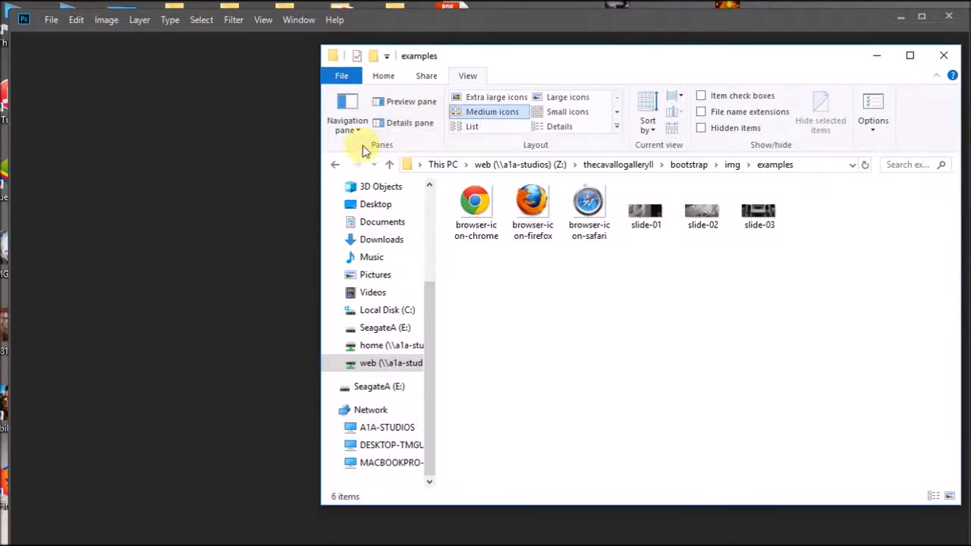
In File Explorer, go back to thecavallogalleryII and open the Images Slider folder inside its images folder.
click(335, 165)
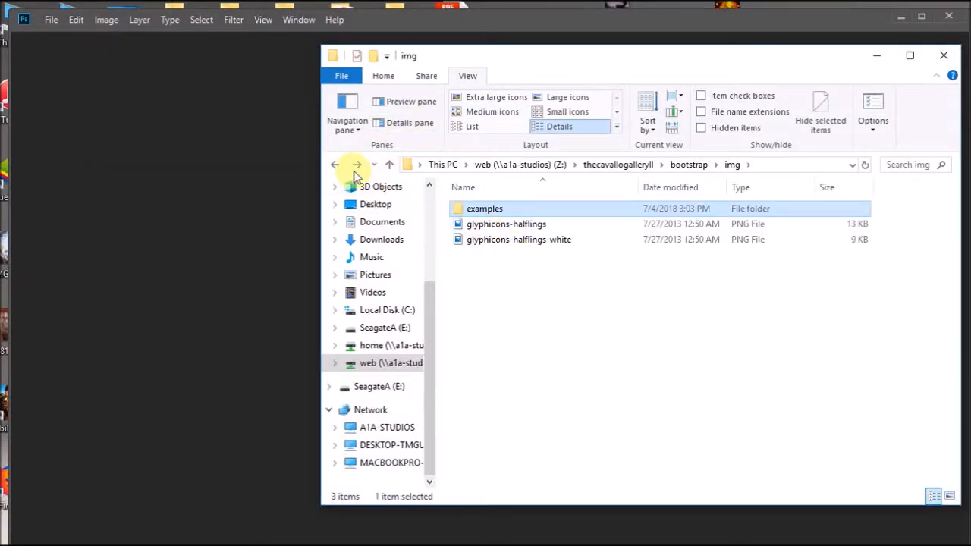
click(336, 165)
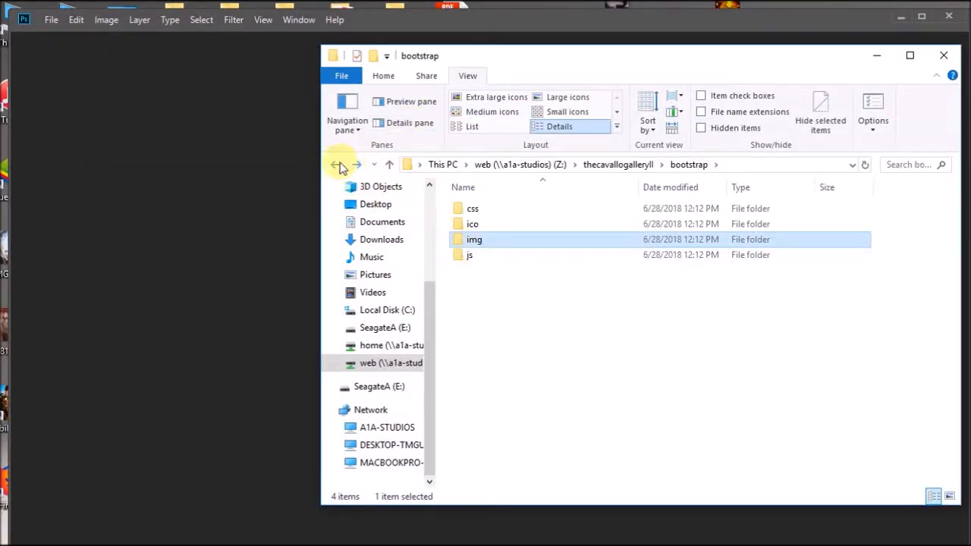
click(336, 165)
click(501, 226)
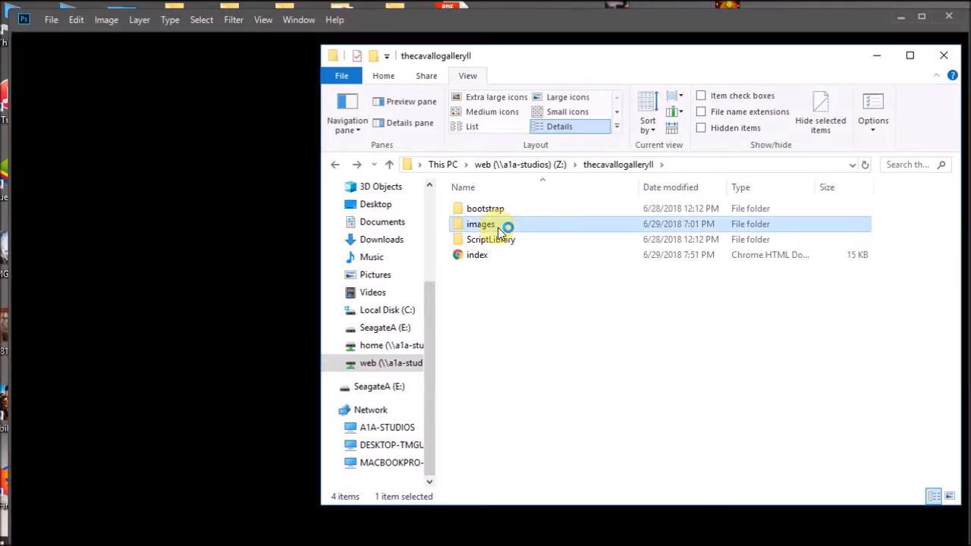
double_click(500, 226)
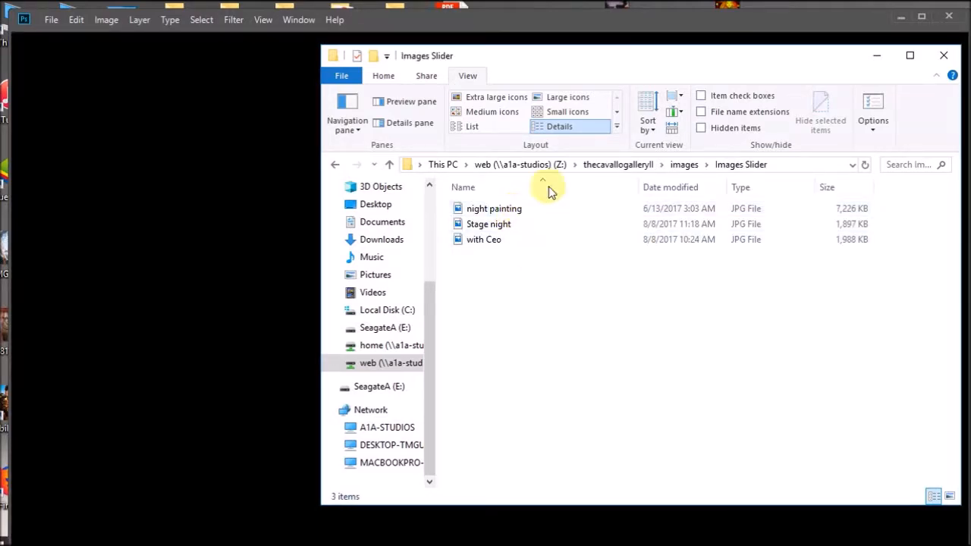
Show the Images Slider pictures as medium icons and retrace the folder path from thecavallogalleryII through images to that folder and back.
click(492, 112)
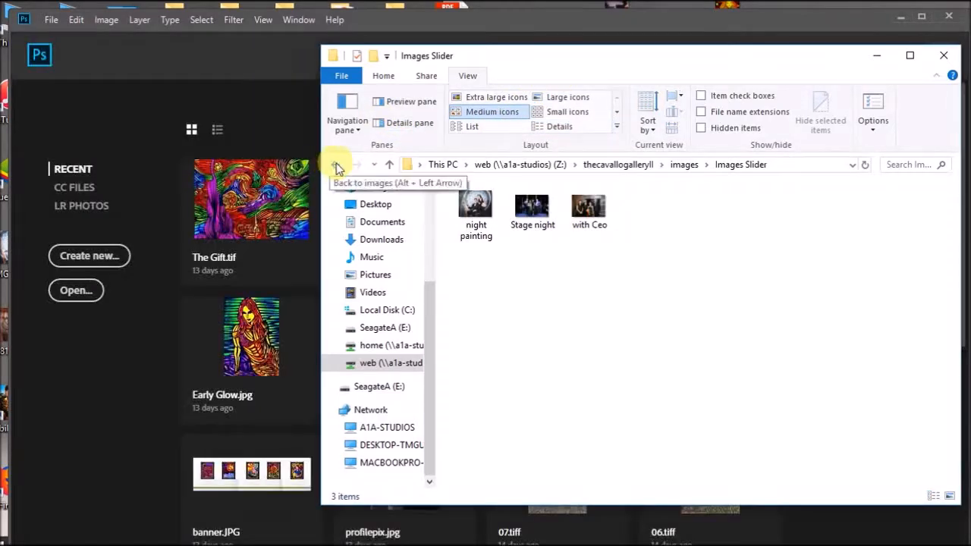
click(336, 165)
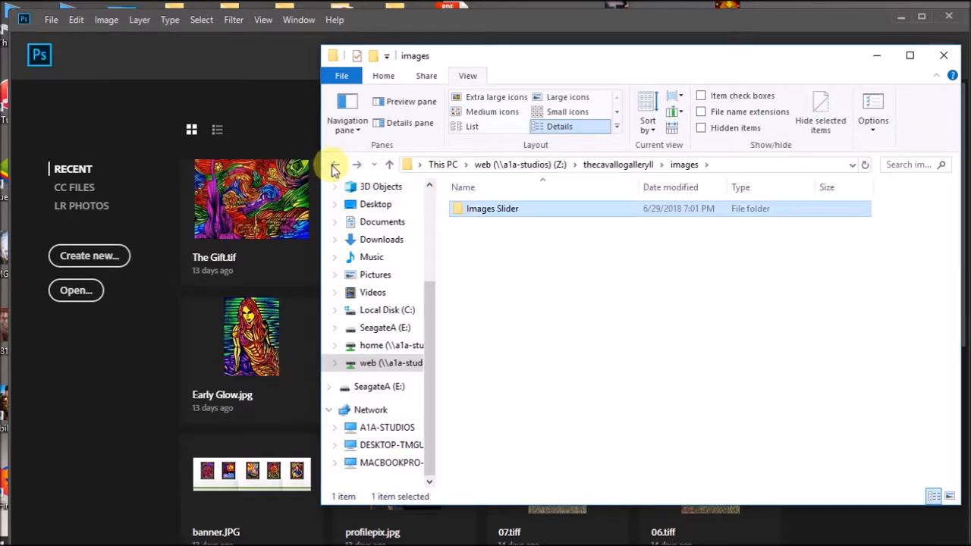
click(335, 165)
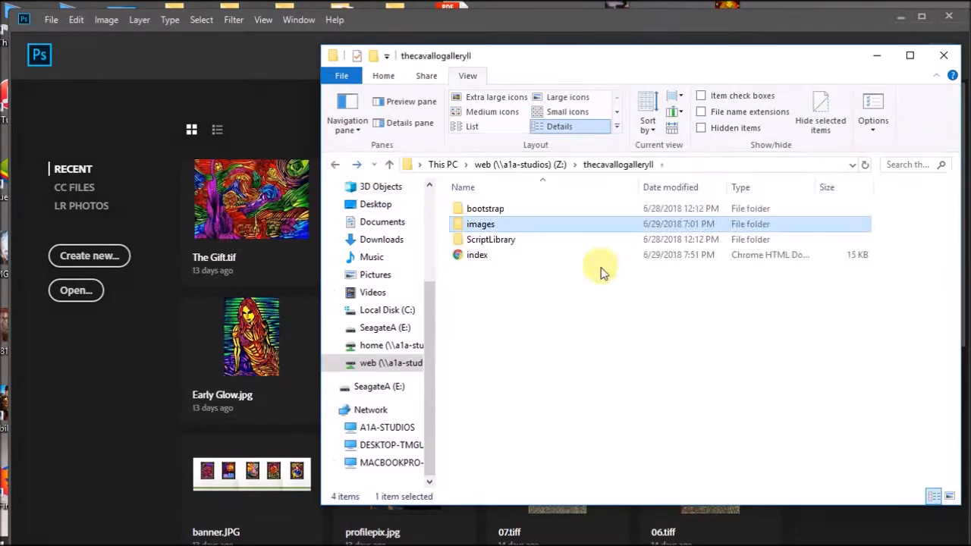
double_click(482, 229)
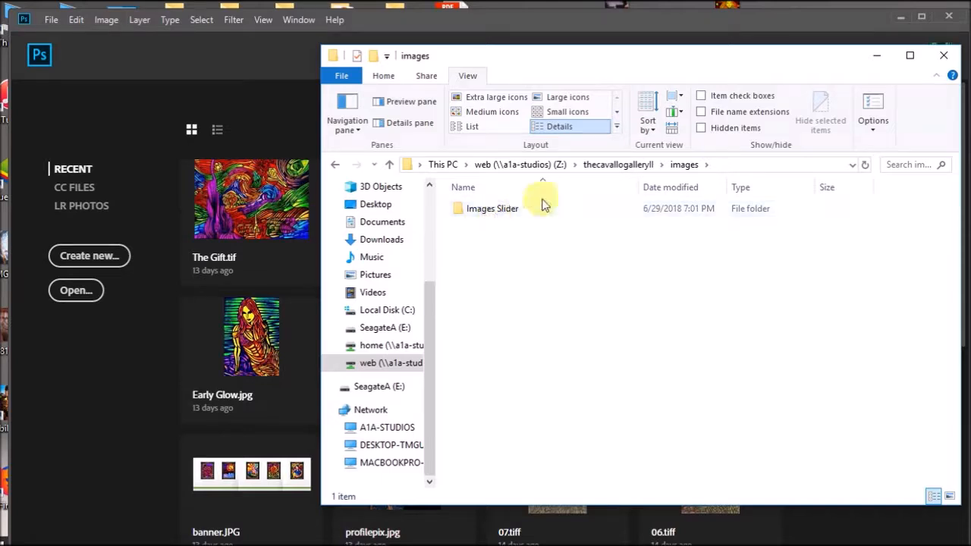
double_click(499, 210)
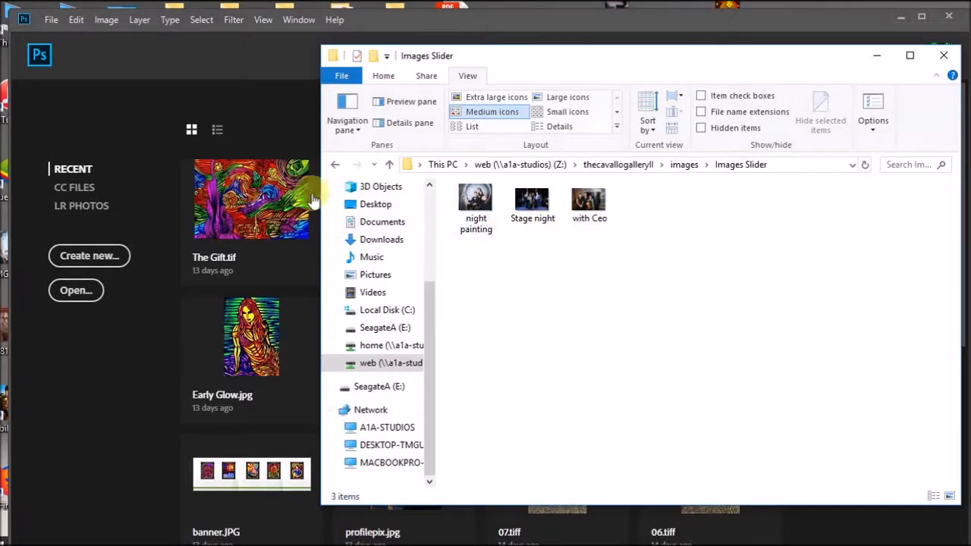
click(335, 164)
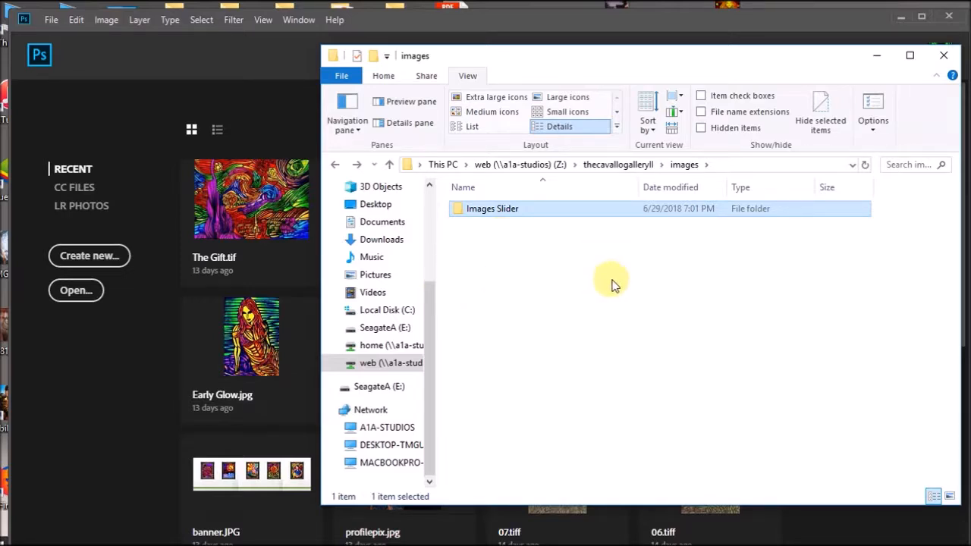
click(336, 166)
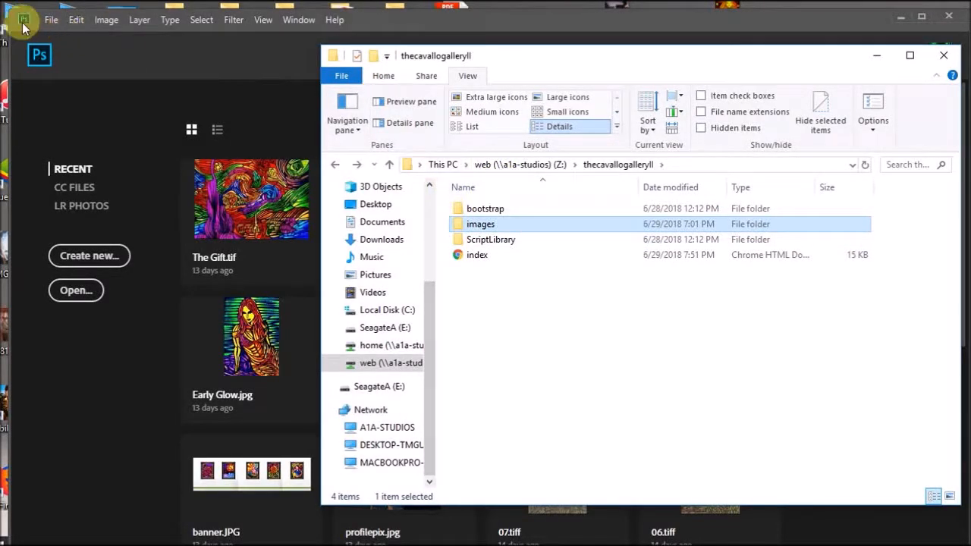
In Photoshop, open slide-01, slide-02 and slide-03 together from bootstrap > img > examples in thecavallogalleryII on the web (Z:) drive.
click(52, 19)
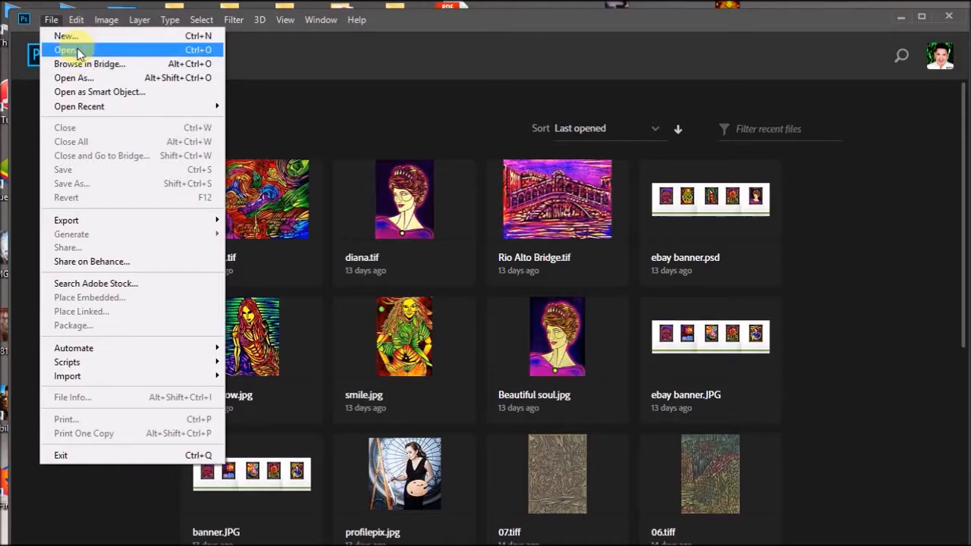
click(72, 50)
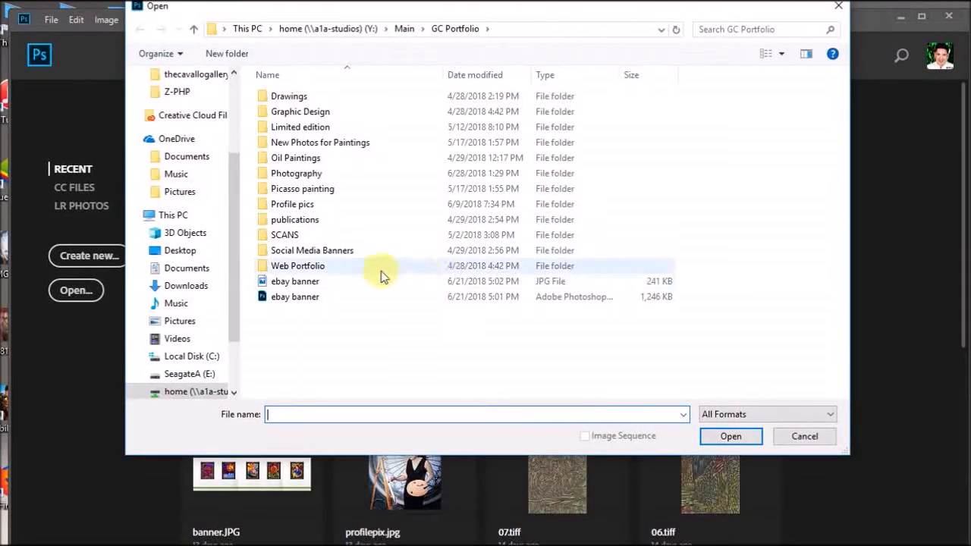
scroll(202, 337, down, 3)
click(201, 273)
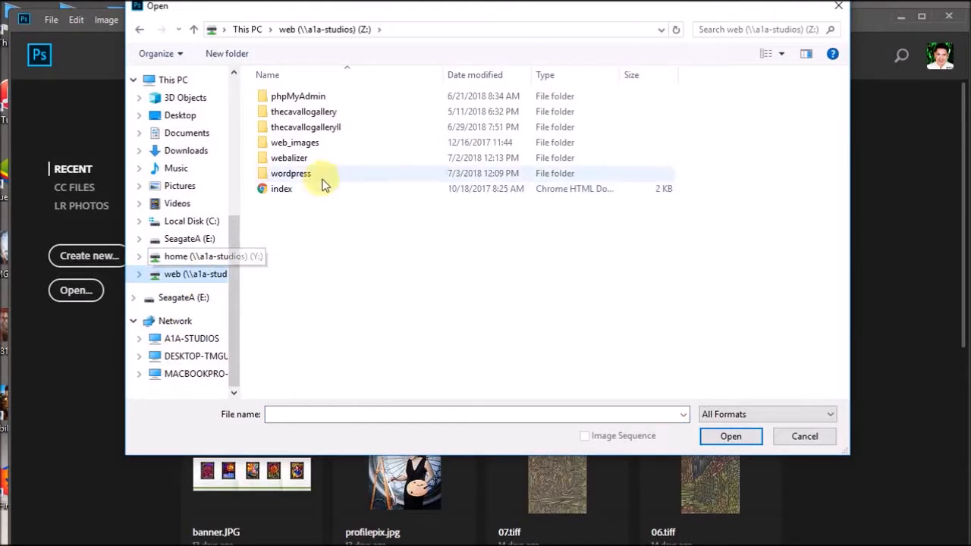
double_click(337, 127)
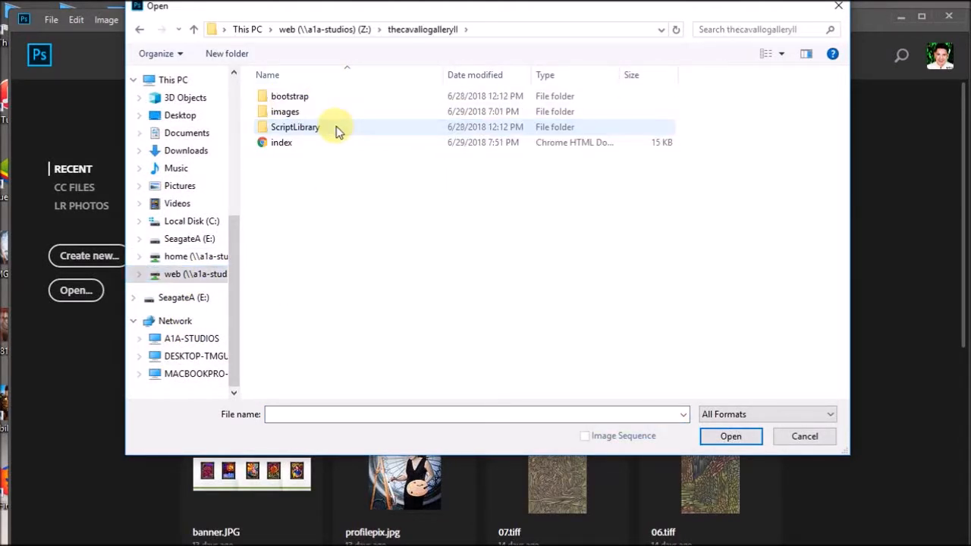
double_click(312, 97)
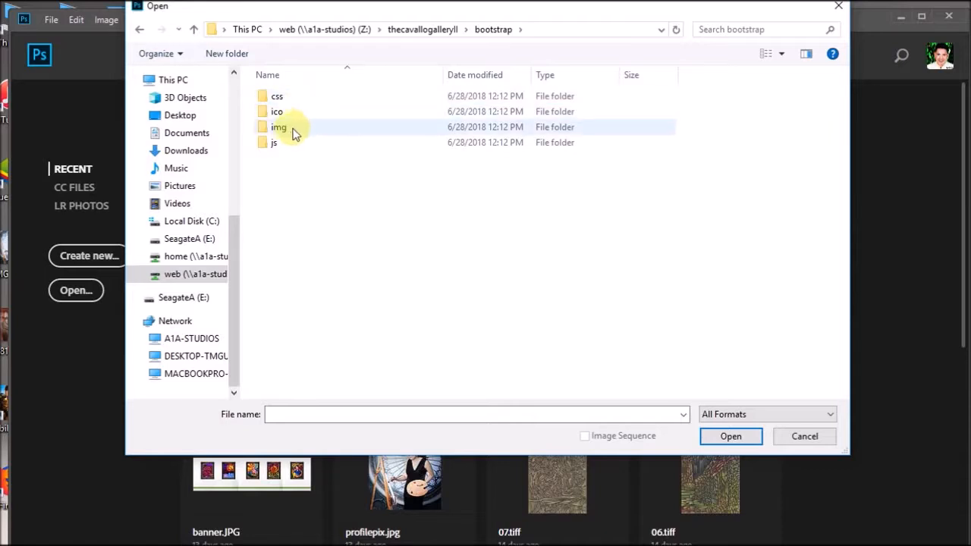
double_click(294, 127)
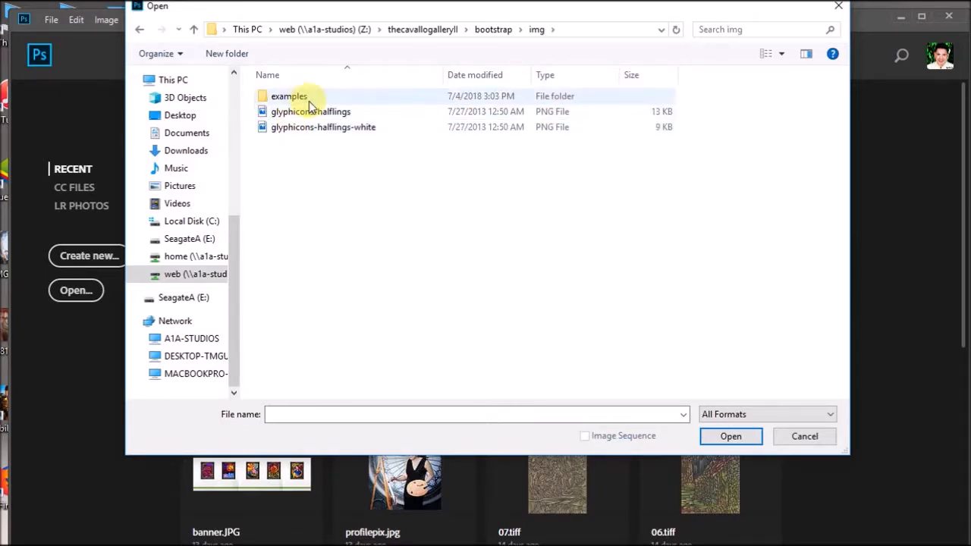
double_click(306, 101)
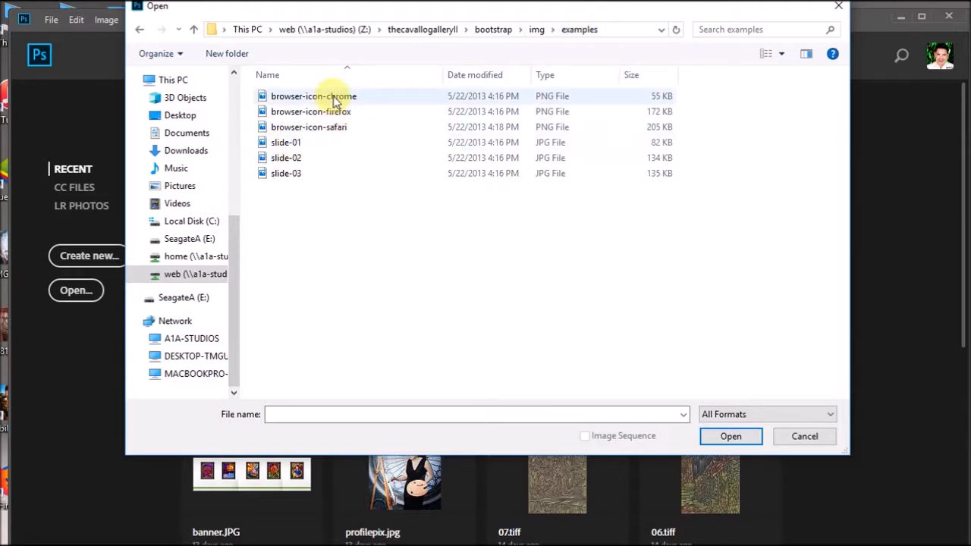
click(314, 146)
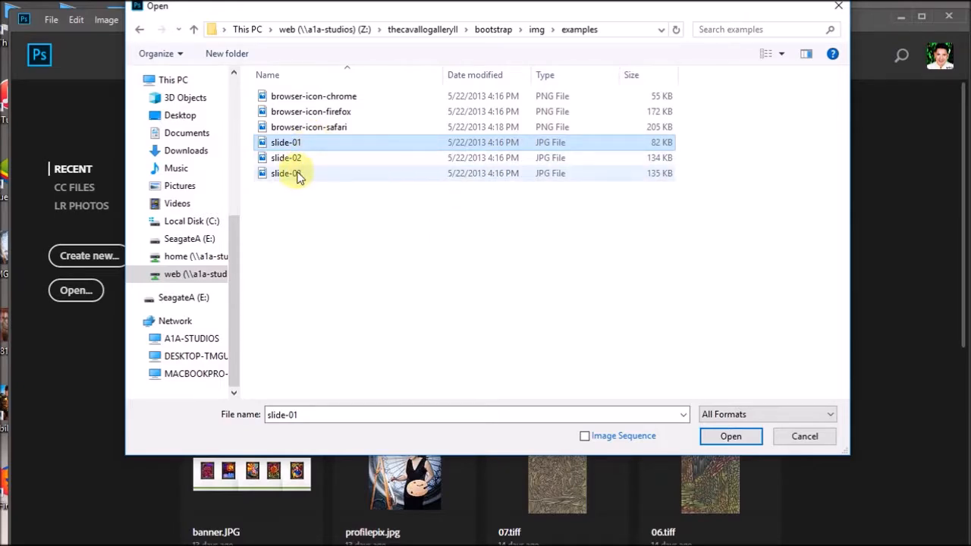
shift+click(295, 182)
click(729, 436)
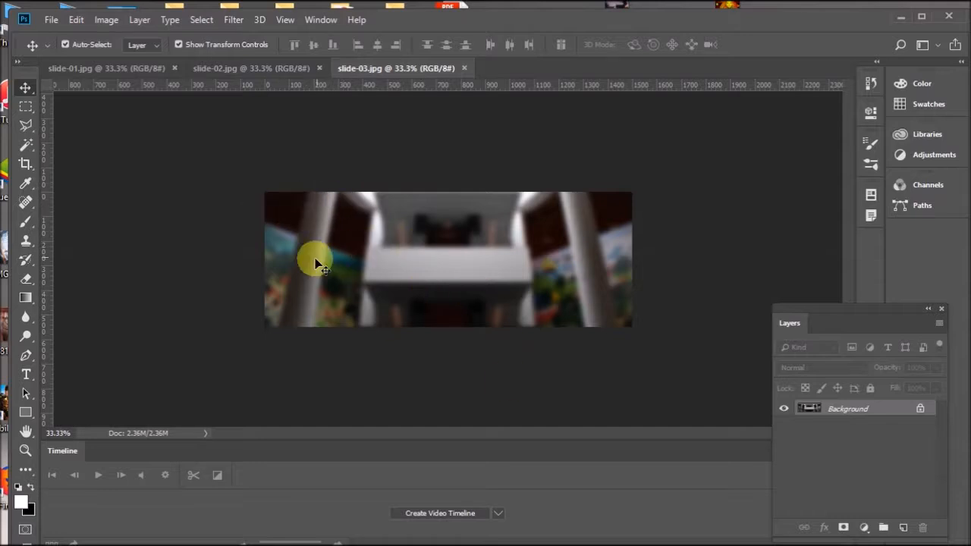
Look through the three open slide images and check the pixel dimensions of slide-03 without changing its image size.
click(257, 67)
click(115, 67)
click(302, 69)
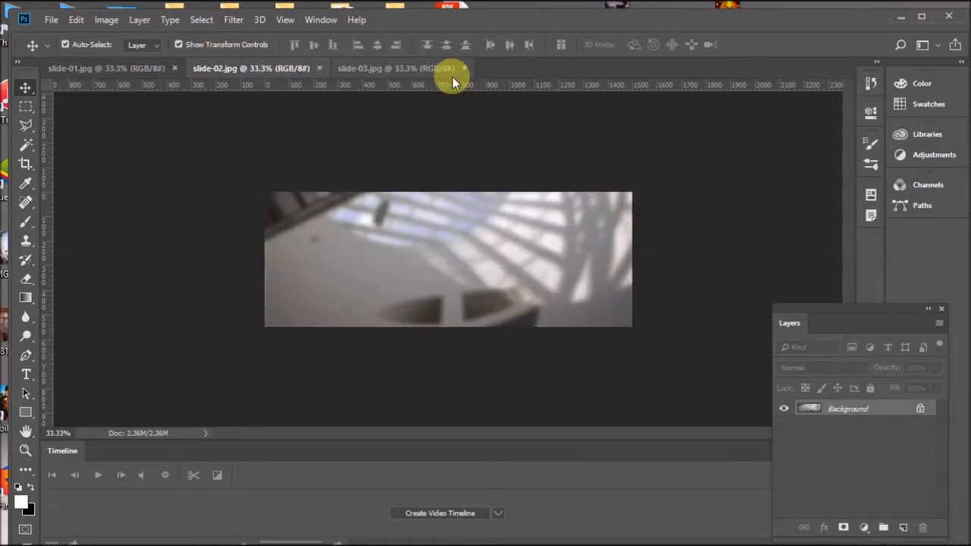
click(369, 69)
click(103, 20)
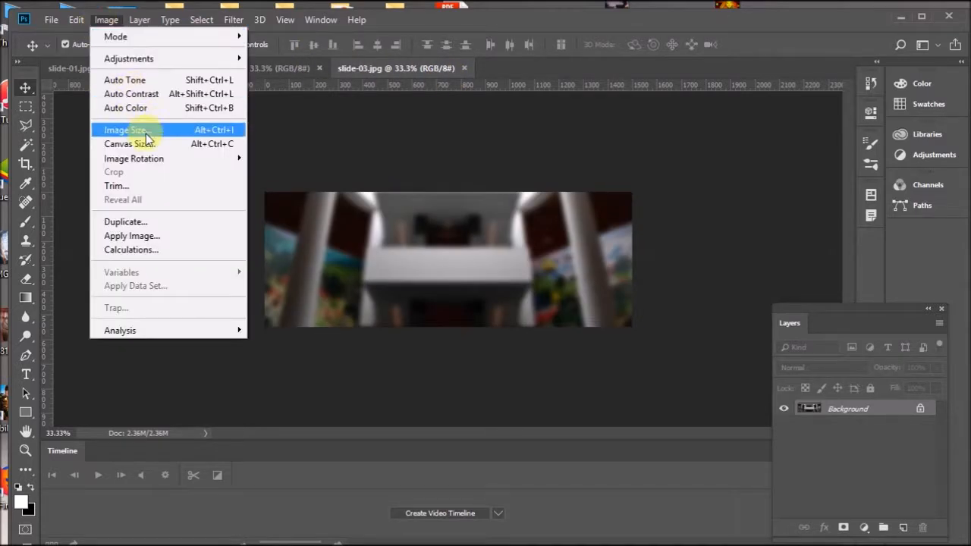
click(140, 129)
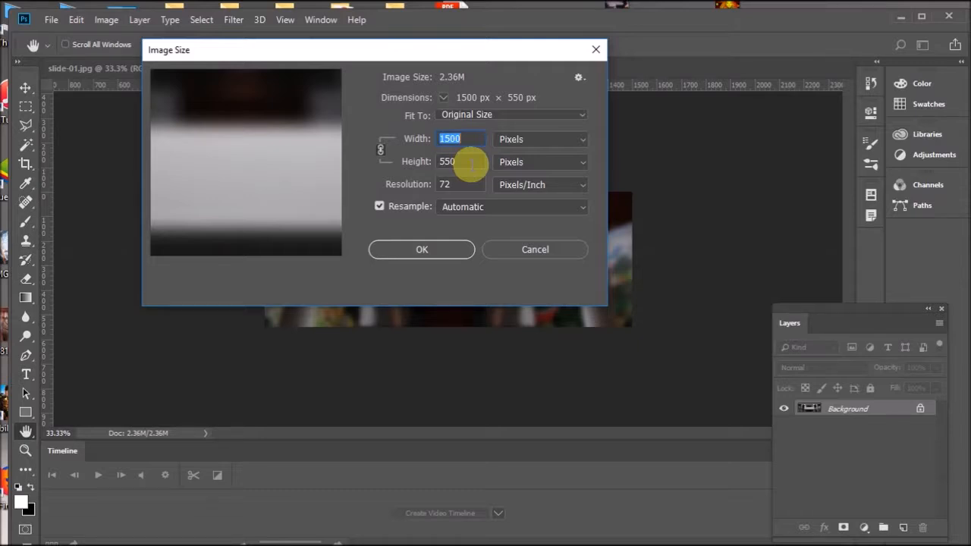
click(600, 45)
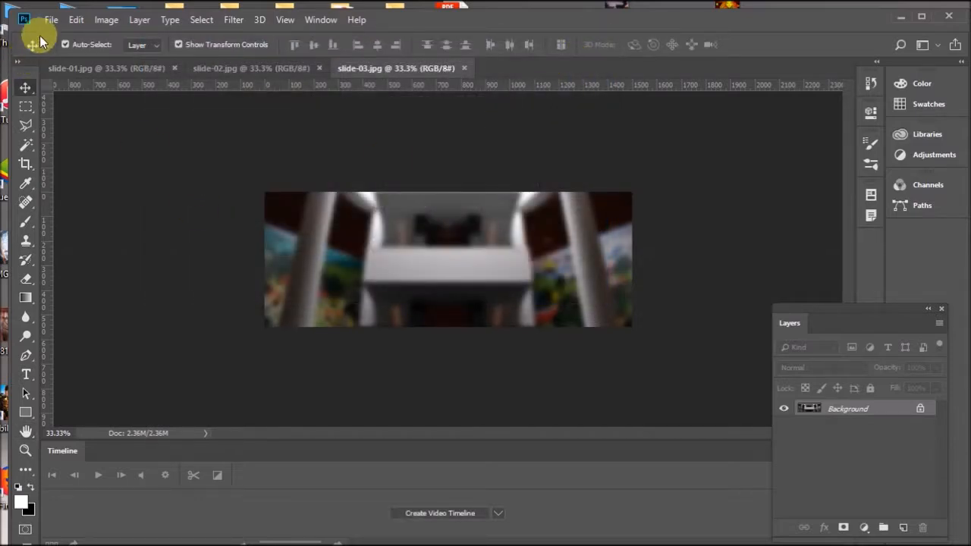
Open night painting, Stage night and with Ceo together from images > Images Slider in thecavallogalleryII on the web (Z:) drive.
click(49, 27)
click(56, 47)
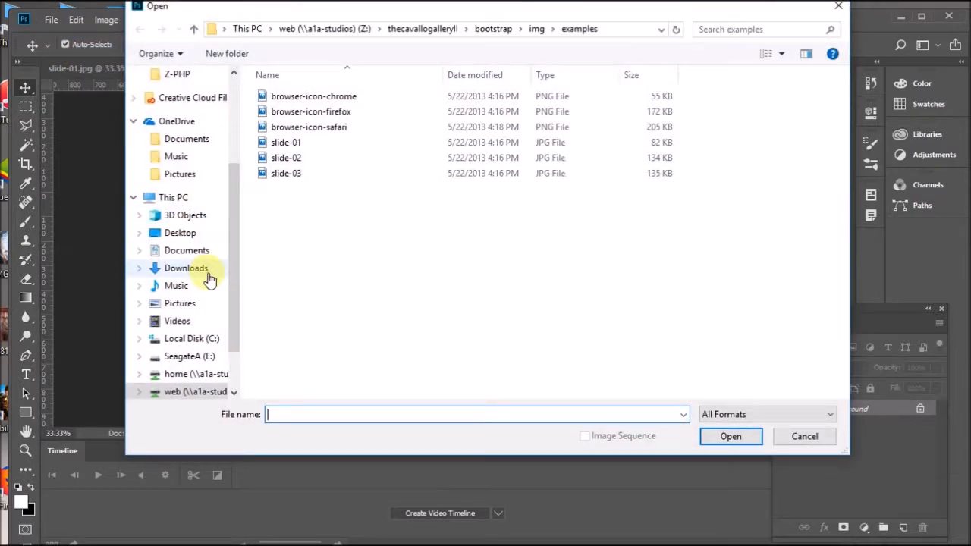
click(198, 392)
double_click(322, 127)
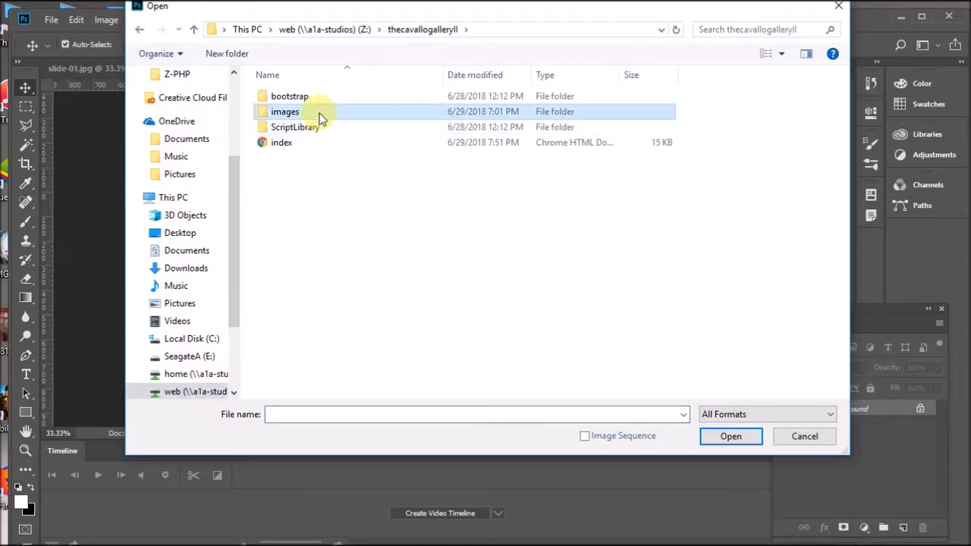
double_click(319, 111)
double_click(316, 96)
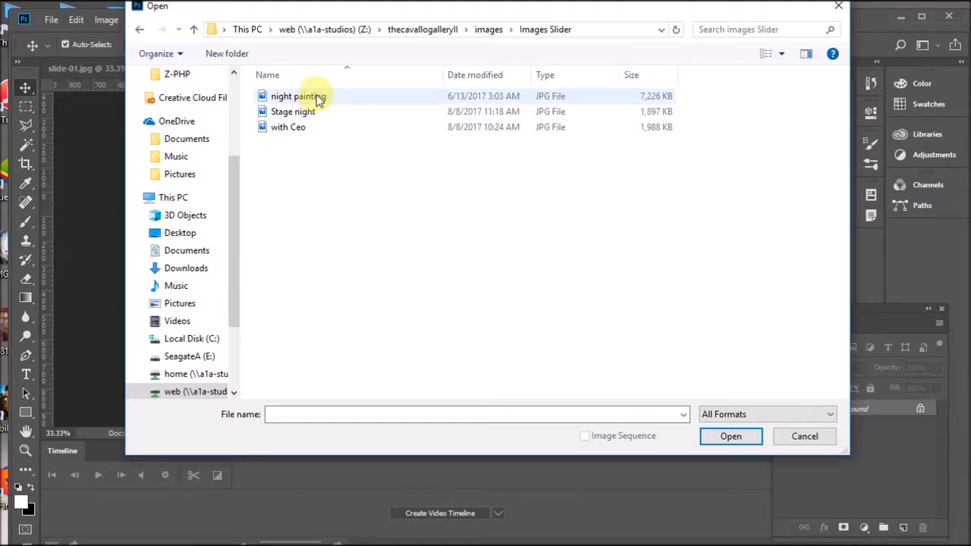
click(320, 96)
shift+click(337, 130)
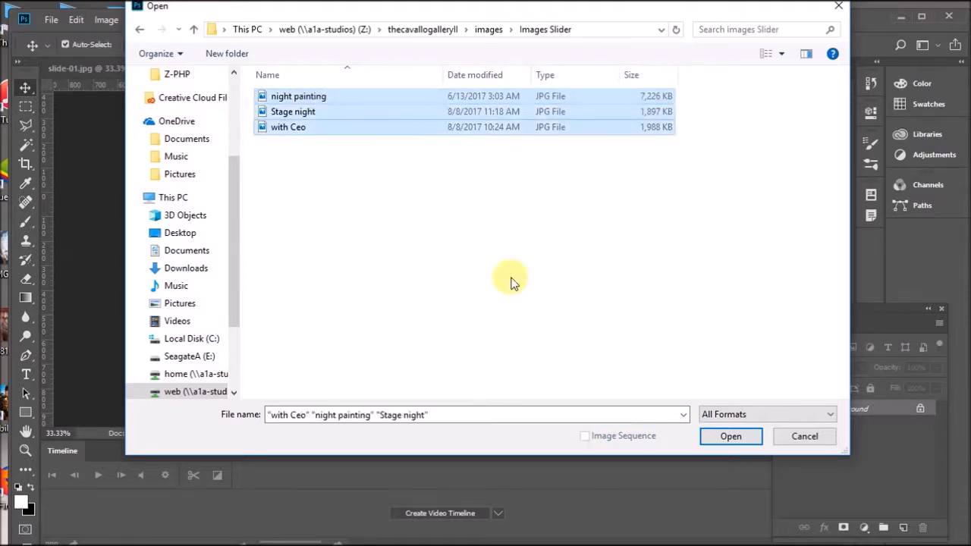
click(716, 437)
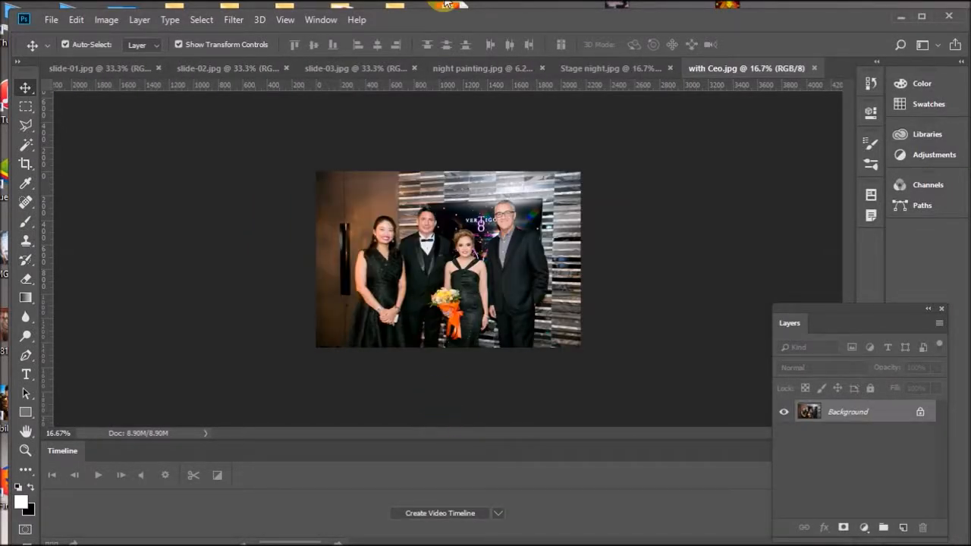
Compare the template slides slide-02 and slide-03 with the night painting, Stage night and with Ceo photos.
click(236, 66)
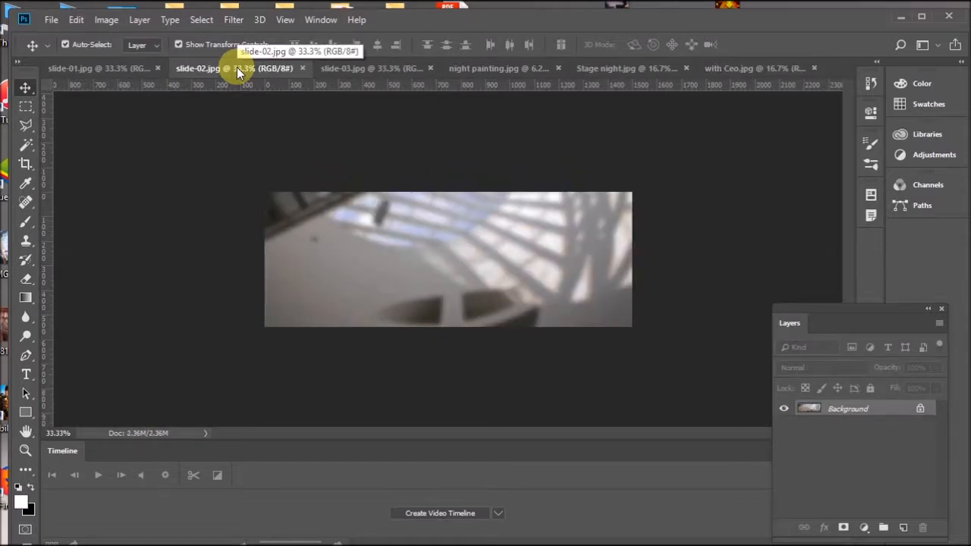
click(343, 68)
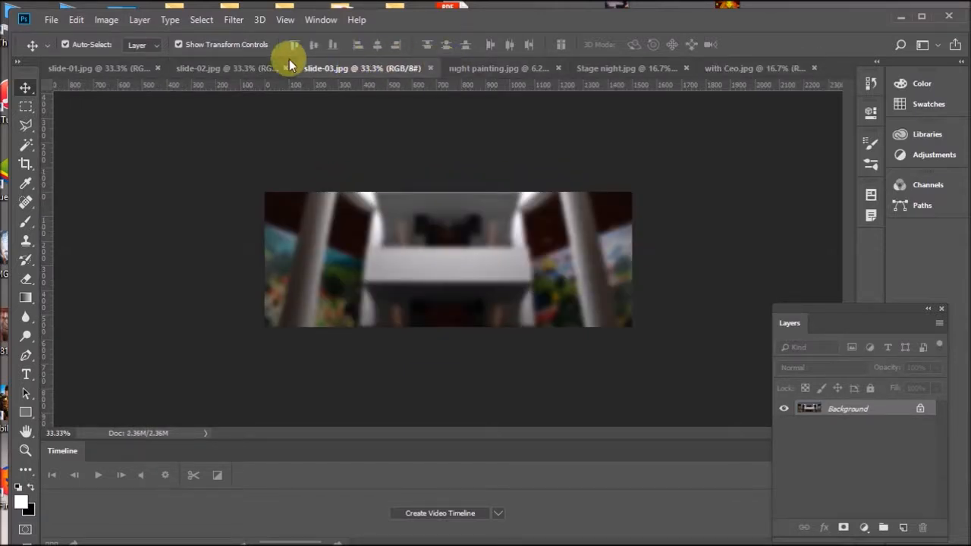
click(505, 68)
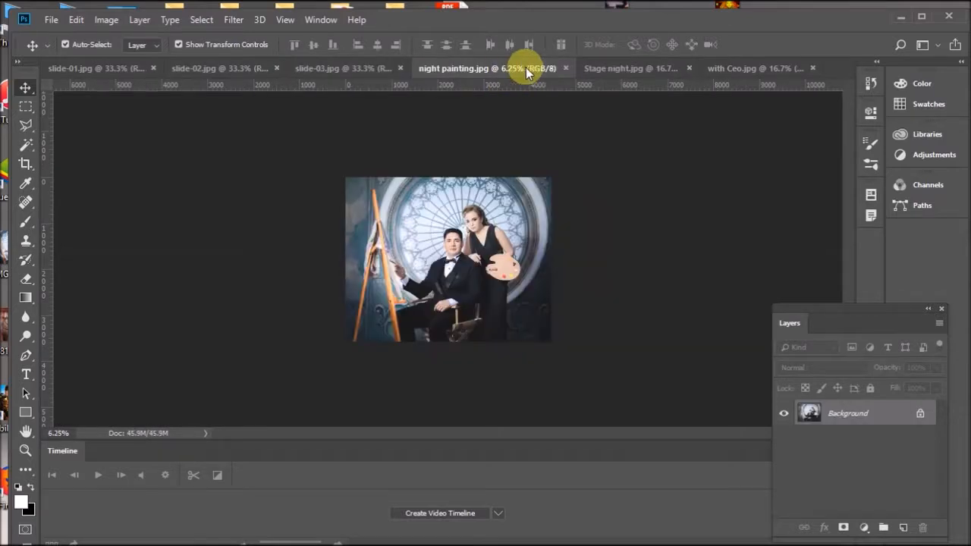
click(621, 70)
click(745, 70)
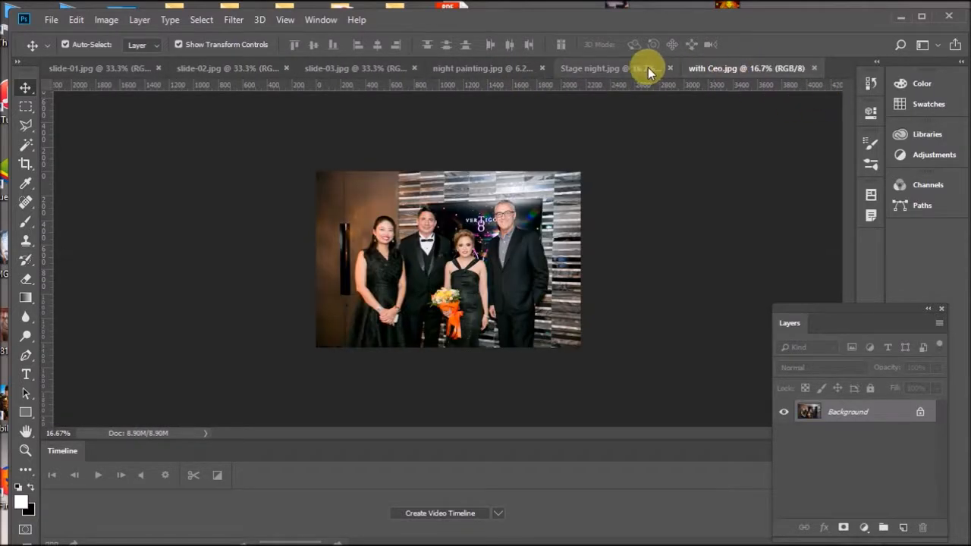
click(648, 67)
Inspect night painting and Stage night up close and at reduced size, and bring up the with Ceo photo.
click(501, 69)
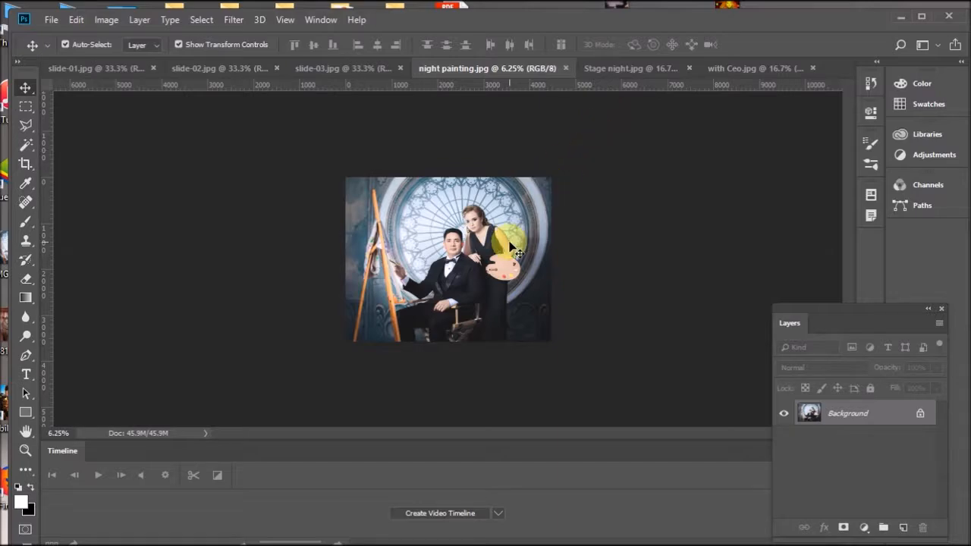
scroll(507, 251, up, 3)
scroll(506, 254, up, 10)
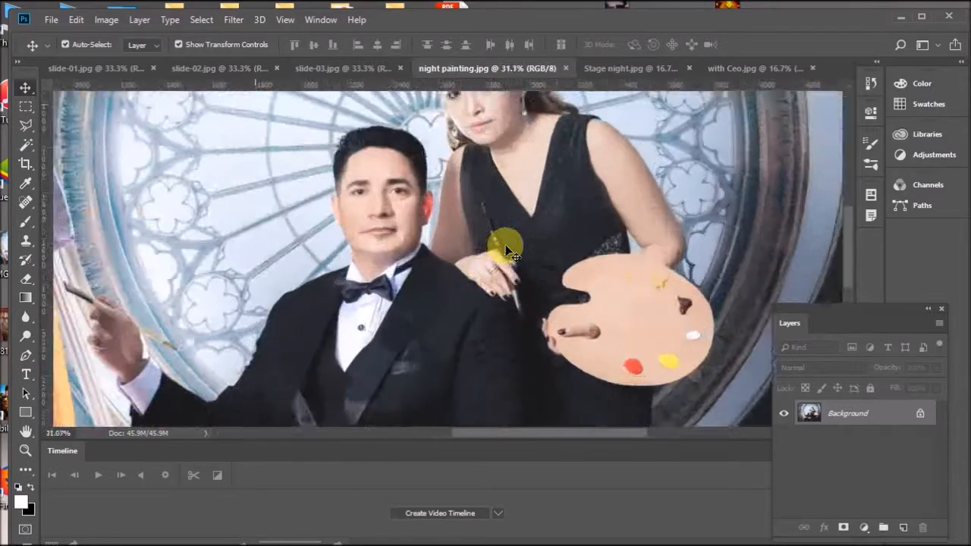
scroll(470, 361, down, 12)
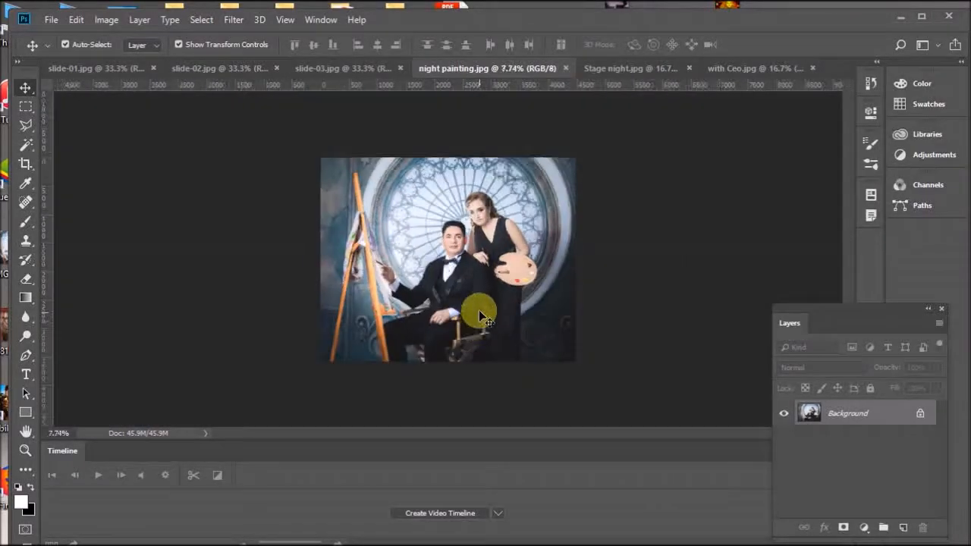
click(660, 68)
scroll(503, 252, up, 6)
scroll(376, 241, up, 5)
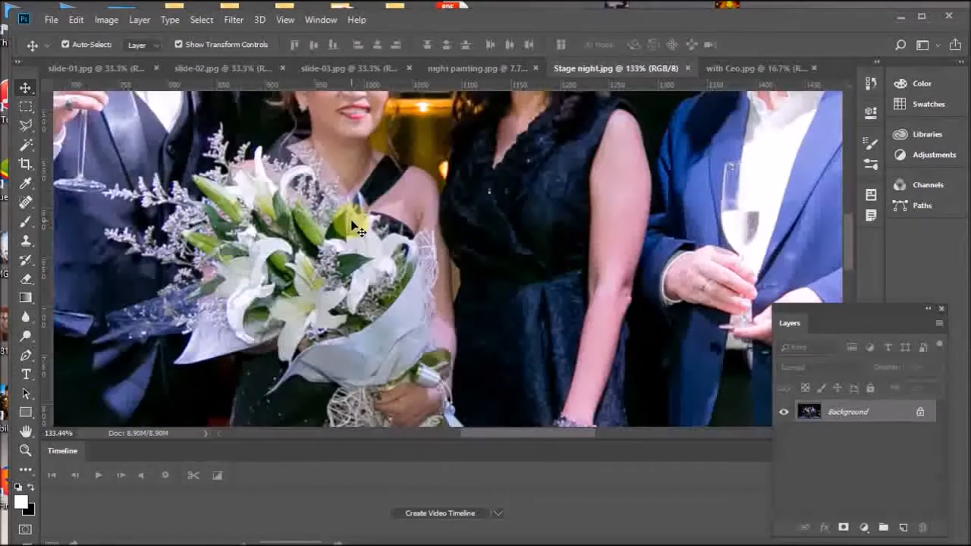
scroll(371, 243, down, 7)
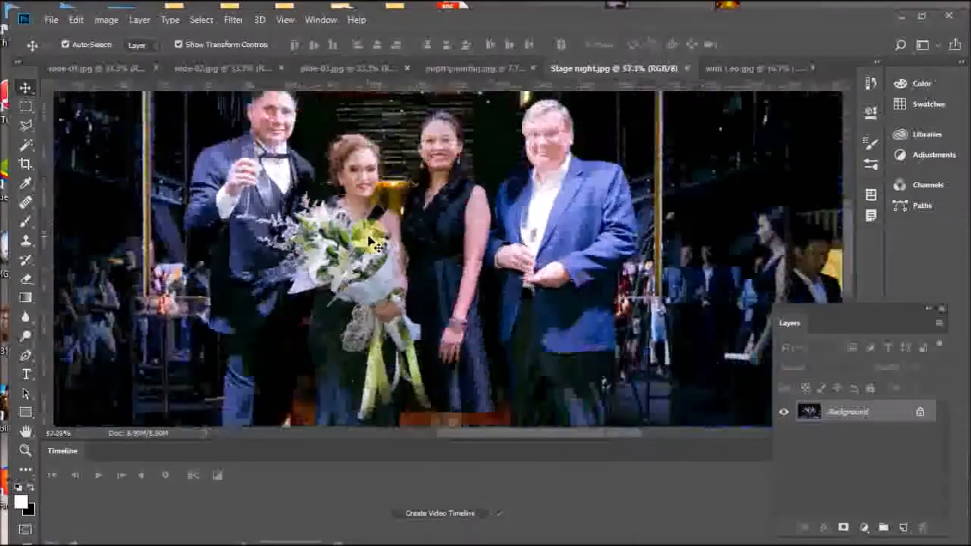
click(752, 75)
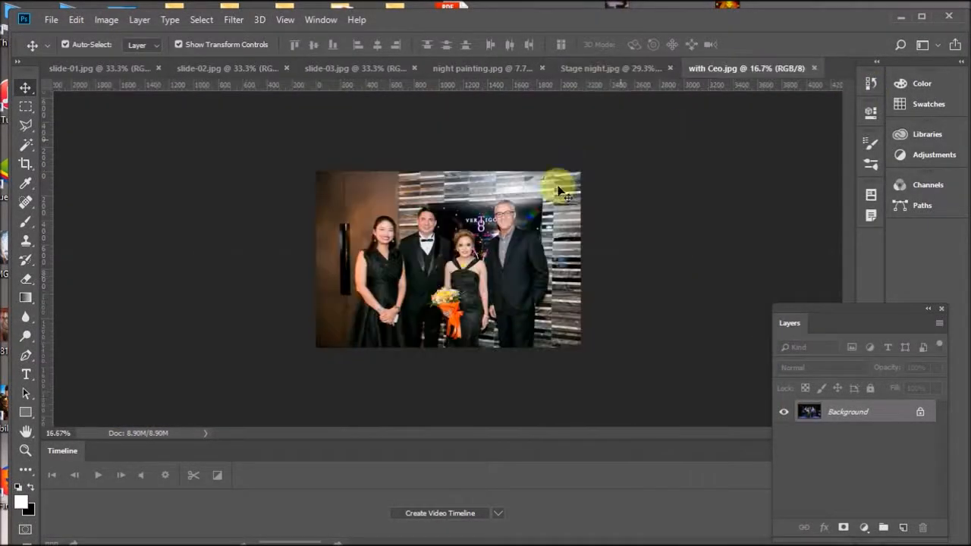
Inspect the with Ceo photo up close and check the pixel dimensions of night painting without resizing it.
scroll(455, 282, up, 8)
scroll(455, 282, up, 4)
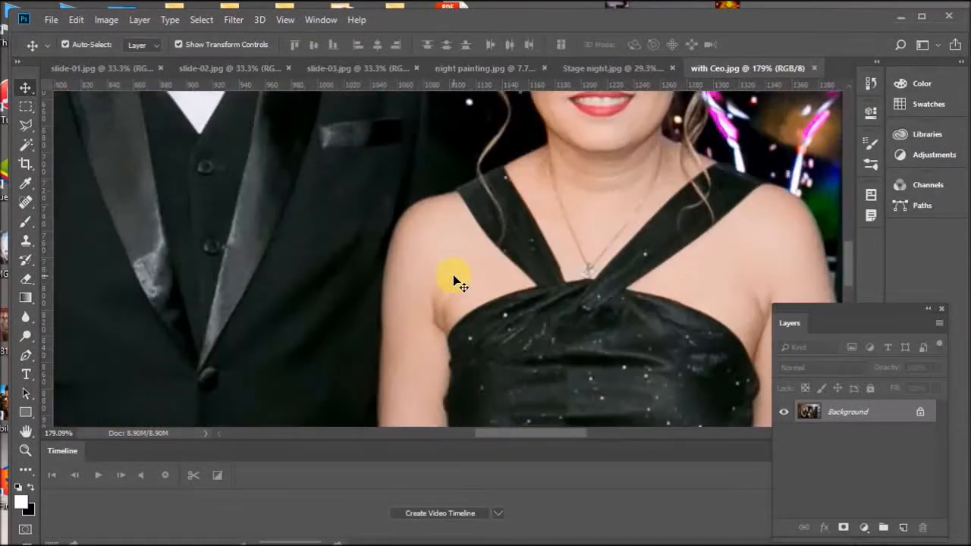
click(479, 69)
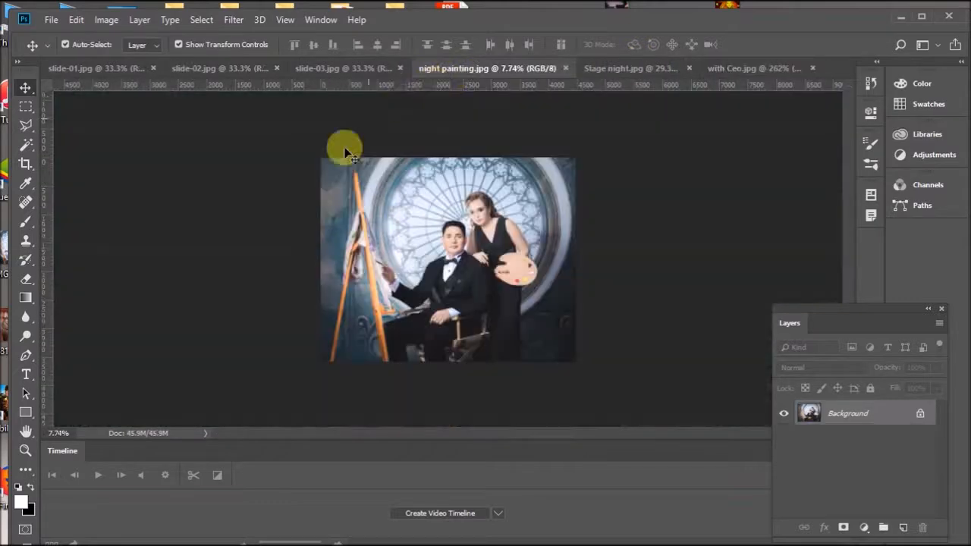
click(107, 19)
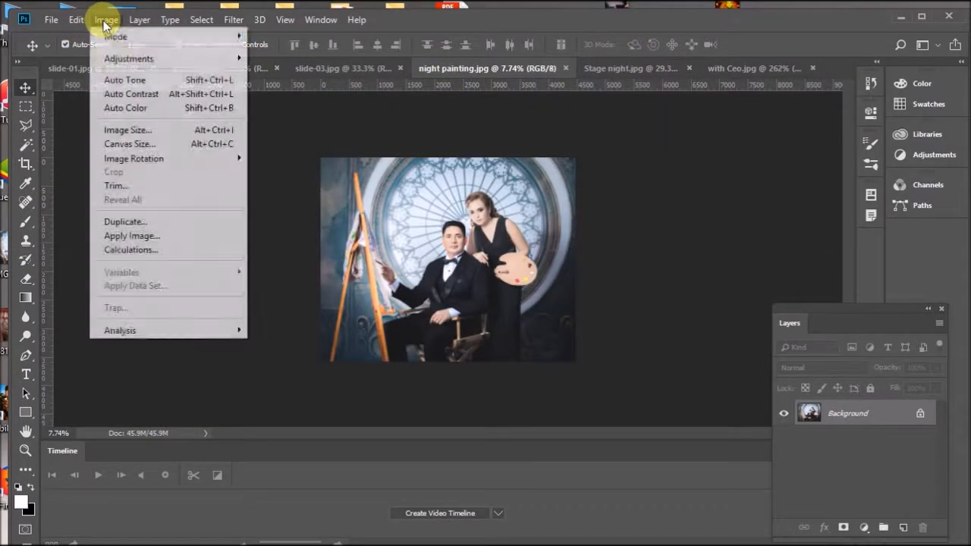
click(143, 130)
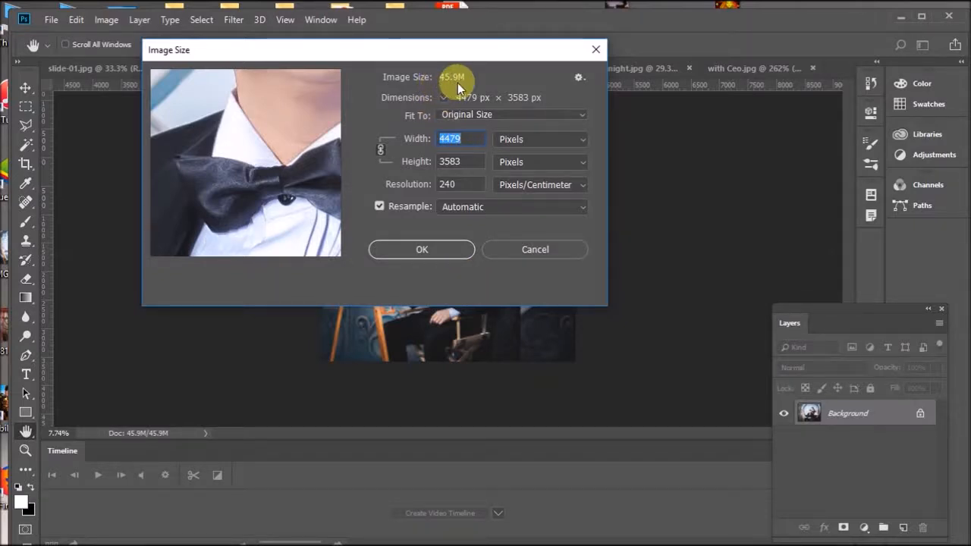
click(596, 49)
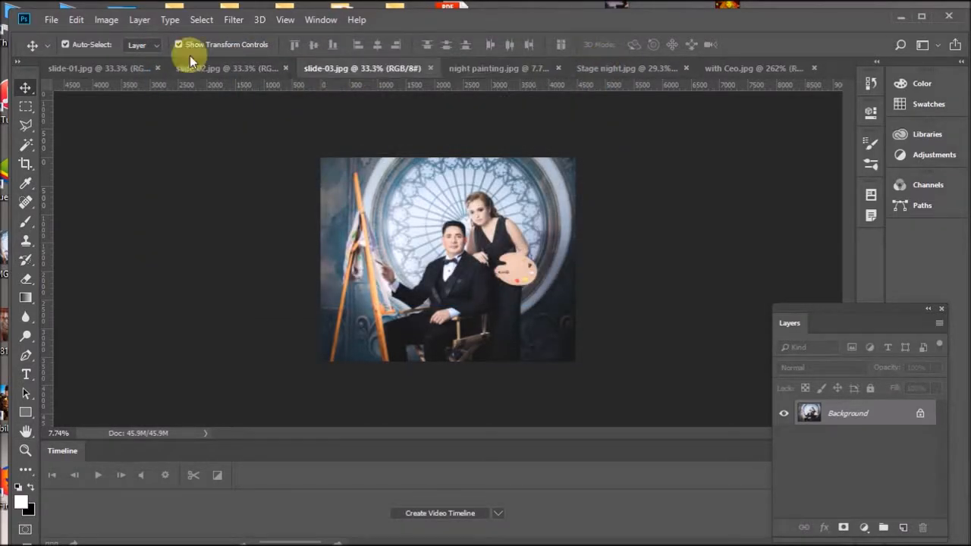
Check the canvas size and image size of slide-03 without changing either.
click(110, 18)
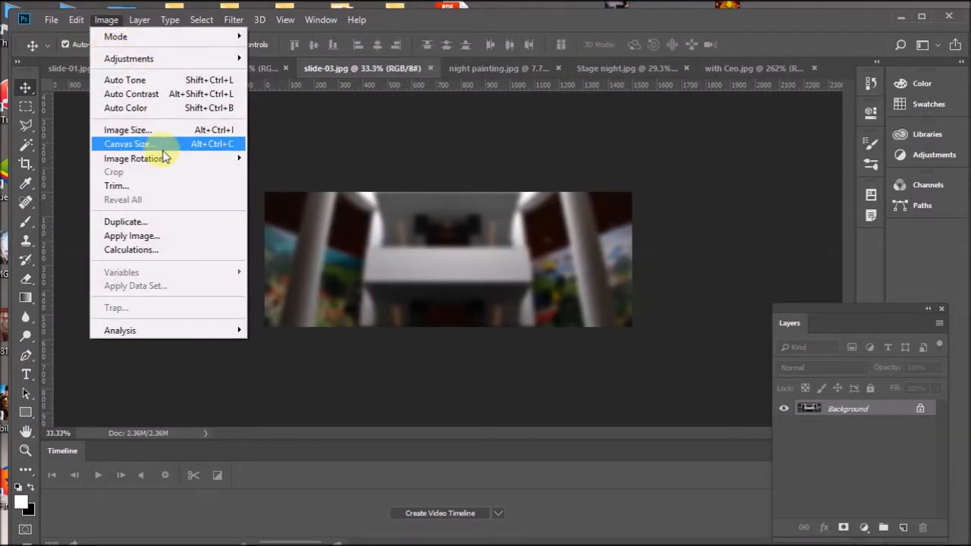
click(159, 141)
click(625, 91)
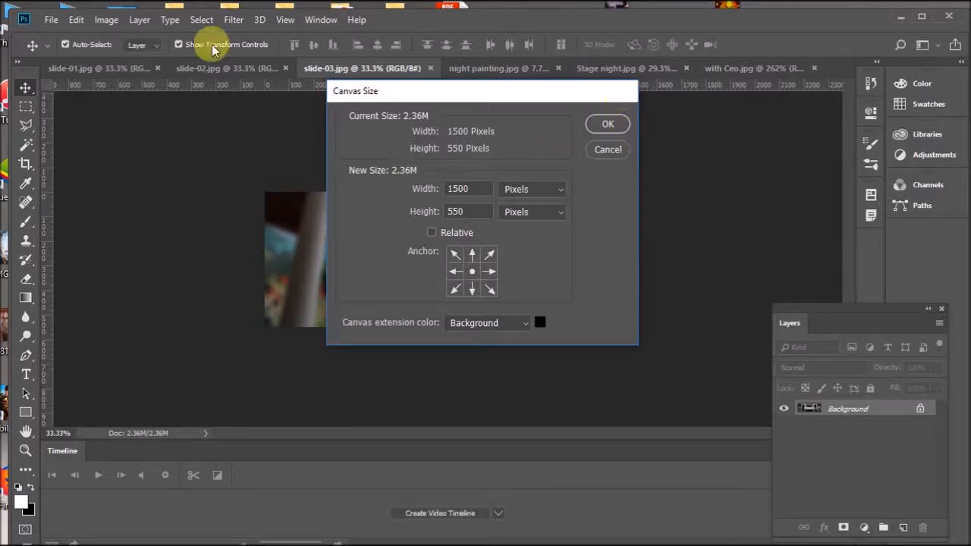
click(118, 17)
click(130, 128)
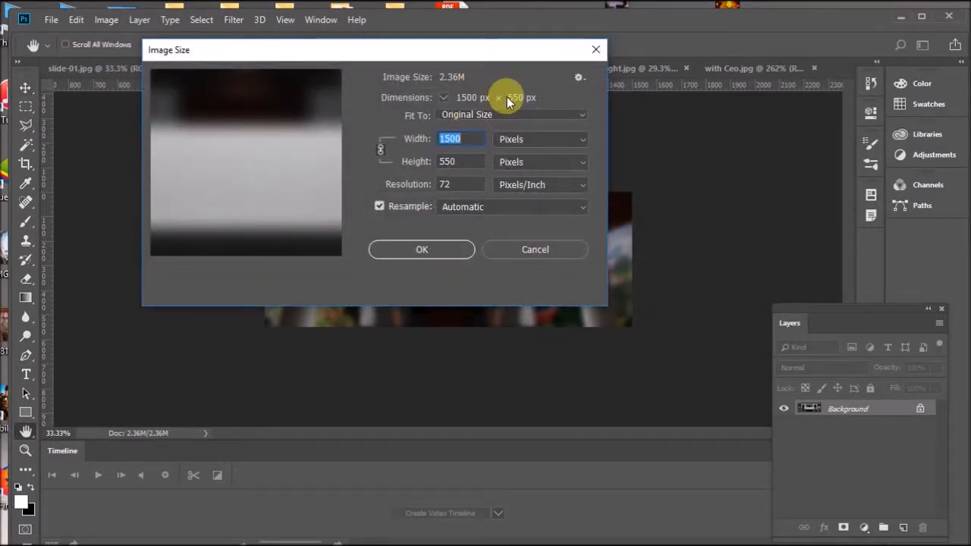
click(595, 51)
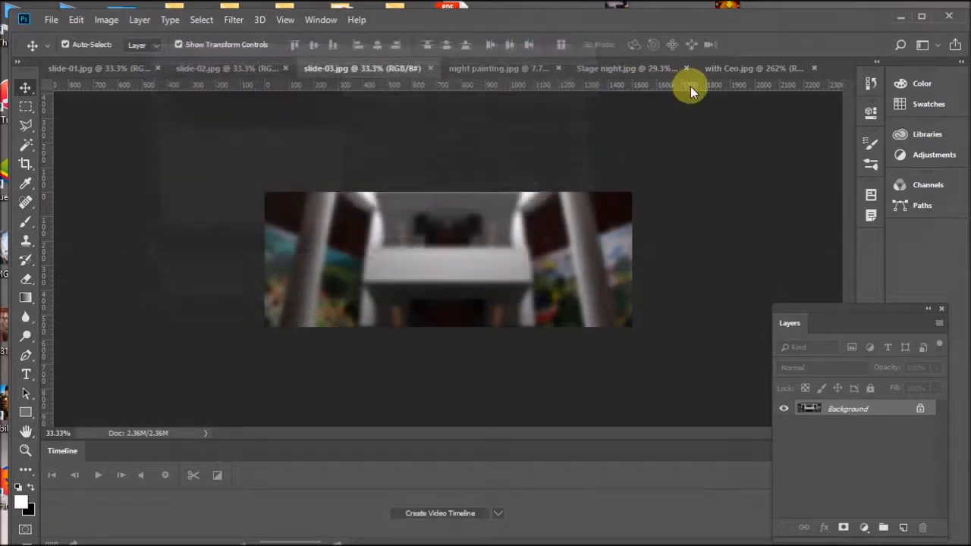
Check the pixel dimensions of the with Ceo photo without resizing it.
click(729, 67)
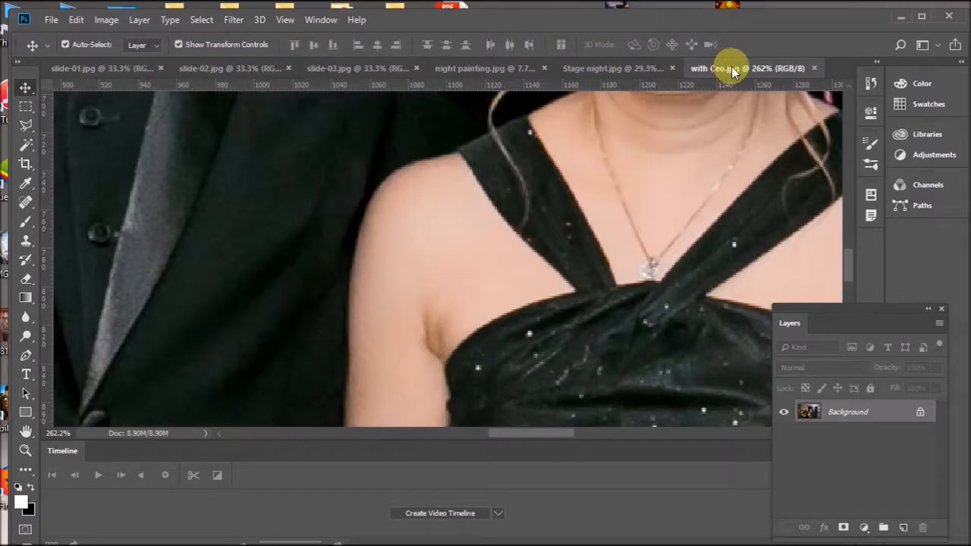
click(107, 20)
click(126, 130)
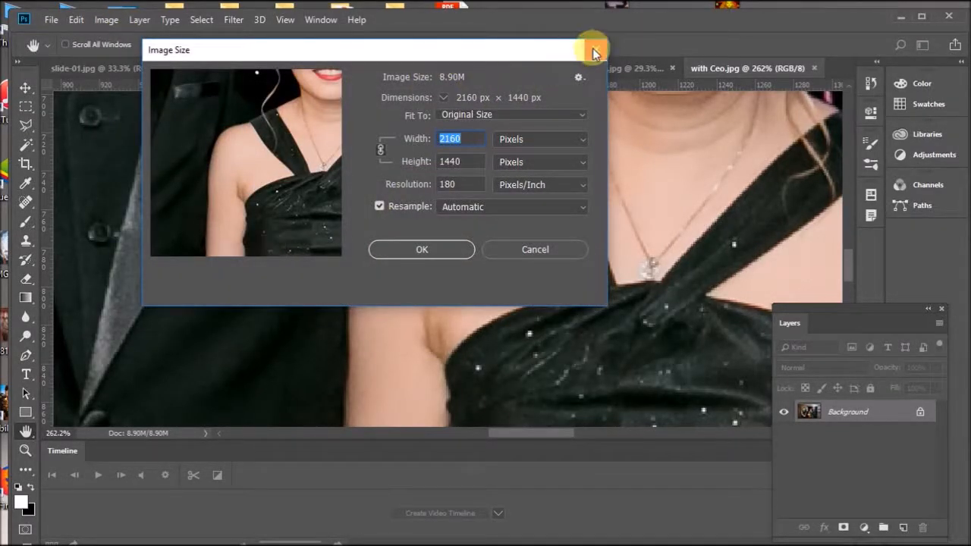
click(595, 49)
Crop a strip off the upper edge of the with Ceo photo, just above the people's heads, keeping the full width.
key(v)
scroll(546, 222, down, 5)
scroll(534, 271, down, 4)
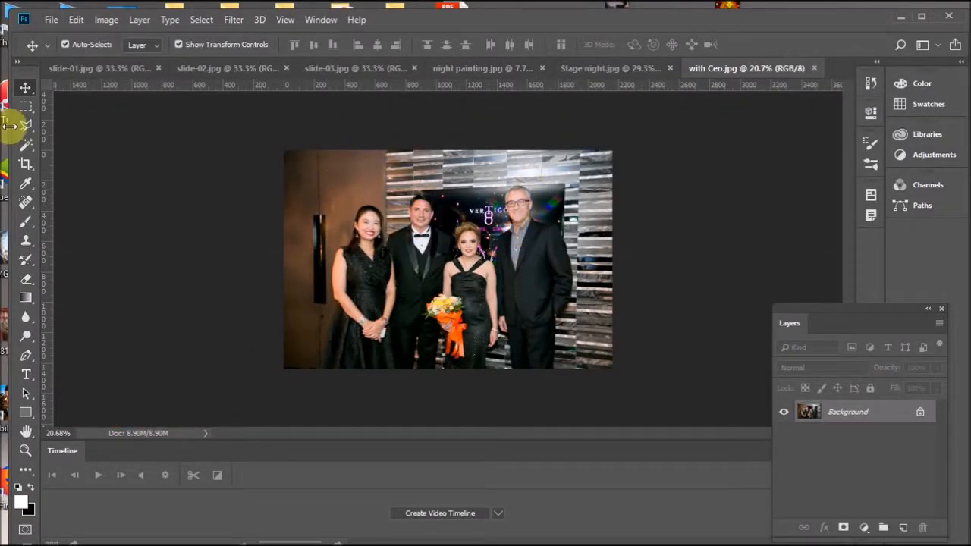
click(27, 166)
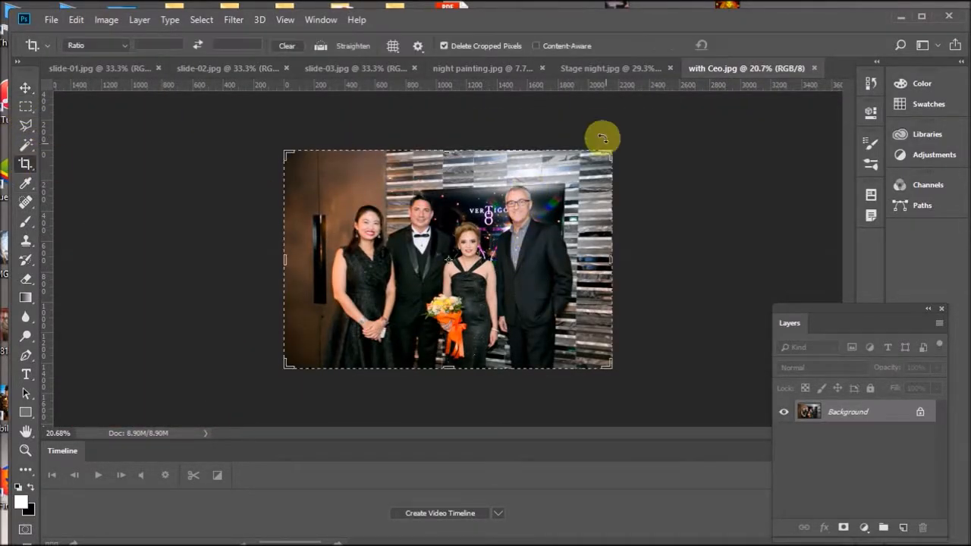
drag(450, 152, 451, 169)
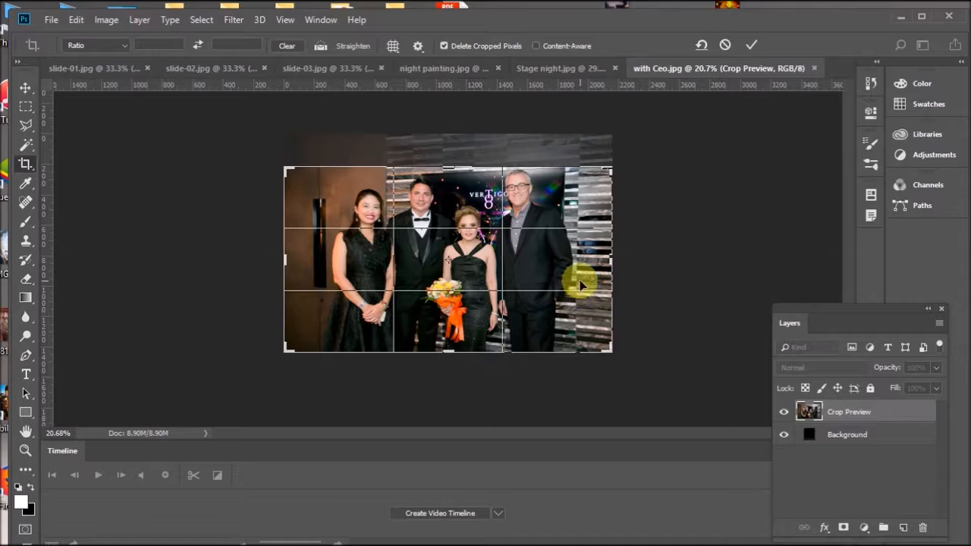
key(Return)
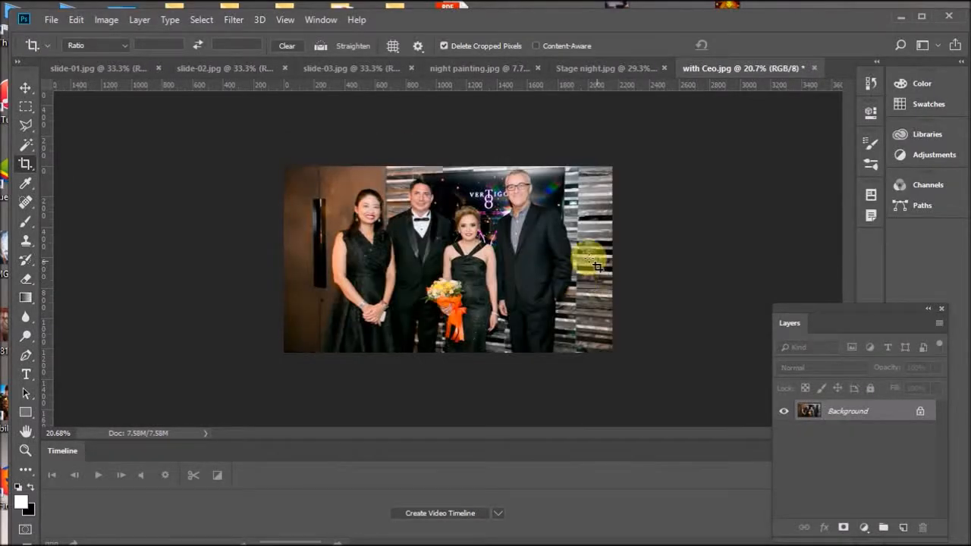
Crop the Stage night photo to remove the area above the people's heads and a thin strip of floor, keeping the full width.
click(607, 69)
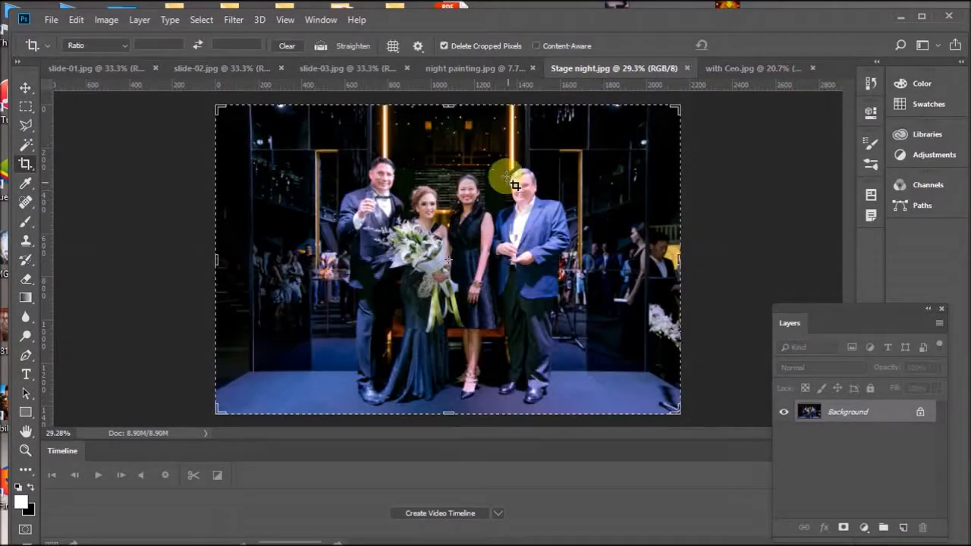
drag(448, 106, 451, 130)
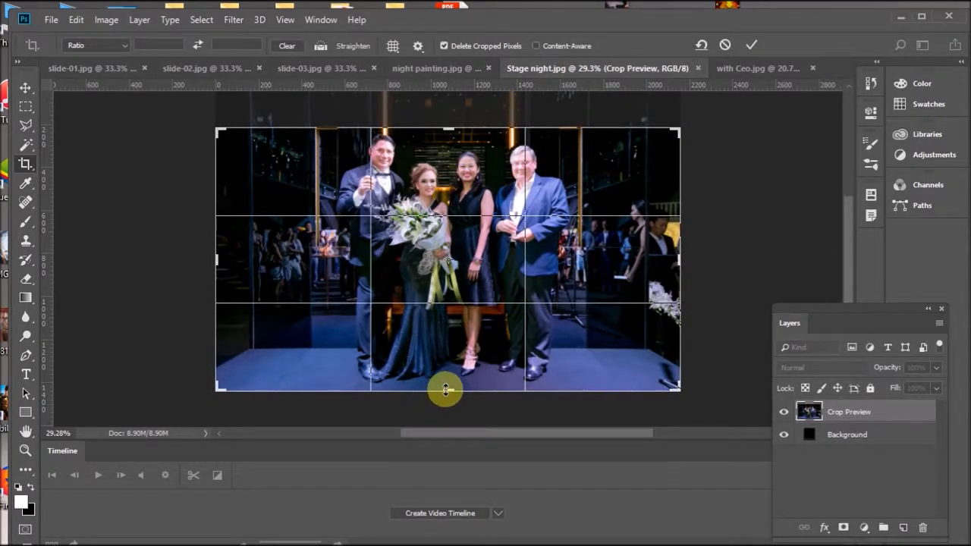
drag(446, 391, 445, 386)
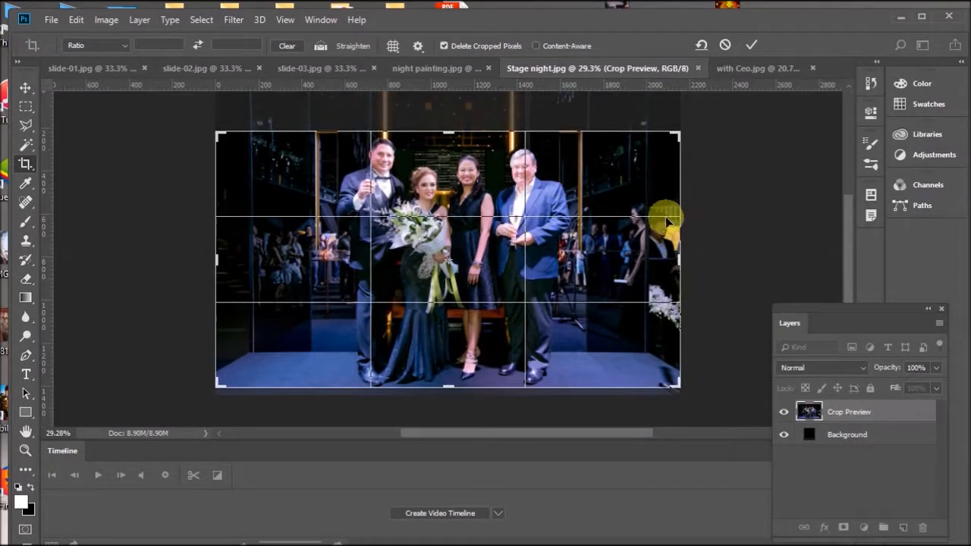
key(Return)
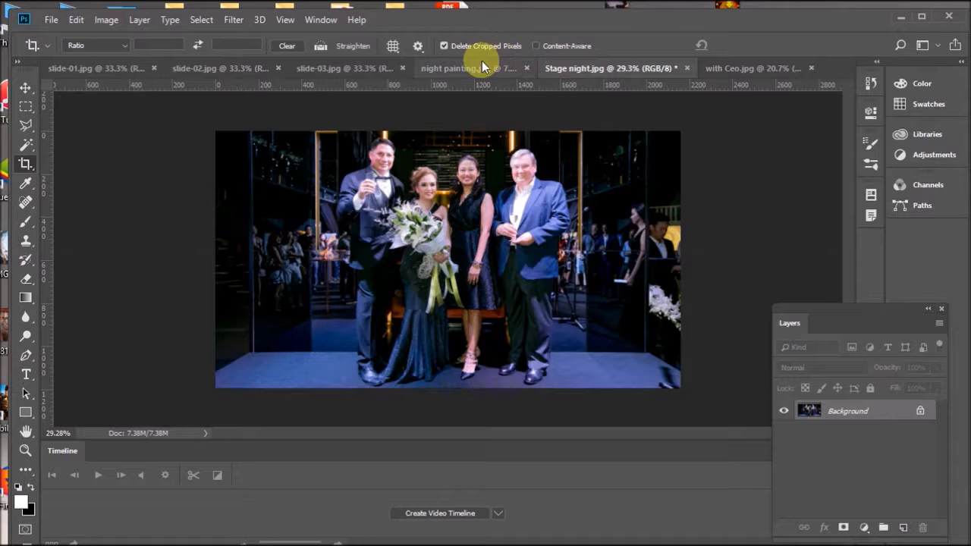
Apply a Brightness/Contrast adjustment to night painting with brightness -32 and contrast 100.
click(482, 64)
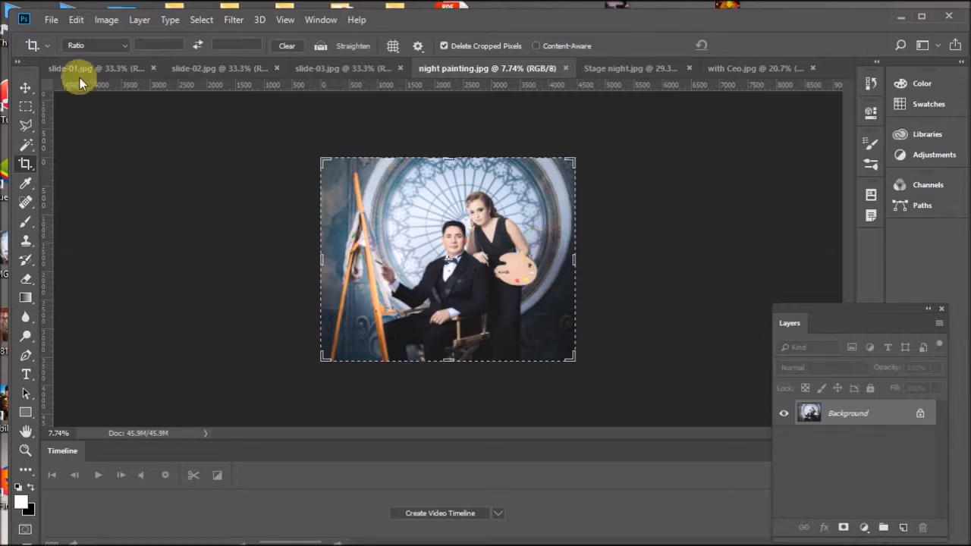
click(102, 20)
mouse_move(163, 56)
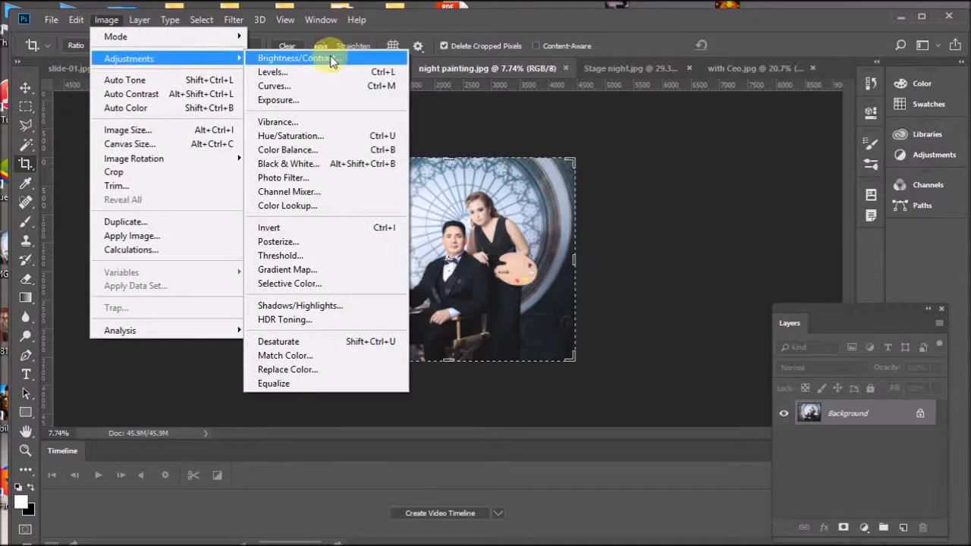
click(314, 57)
drag(705, 223, 769, 220)
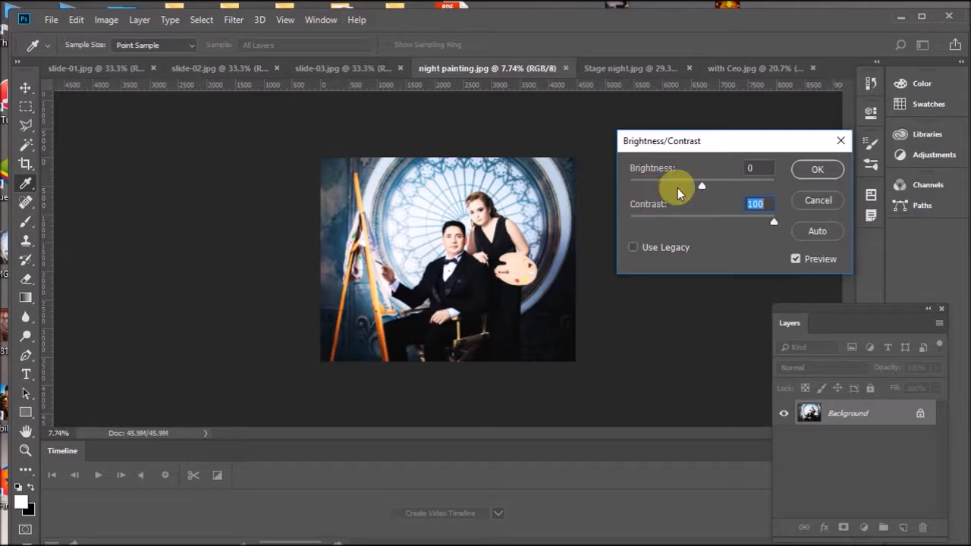
drag(702, 183, 683, 187)
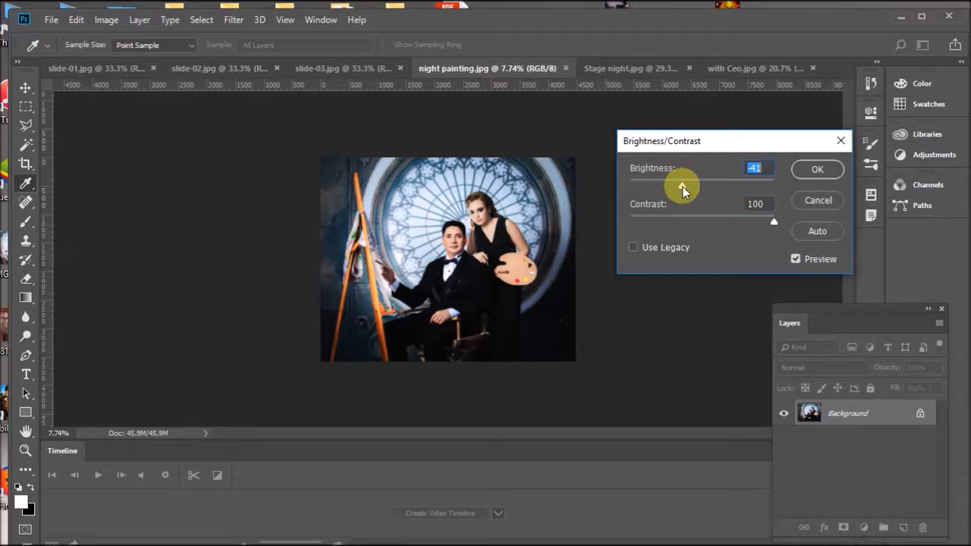
drag(682, 186, 686, 186)
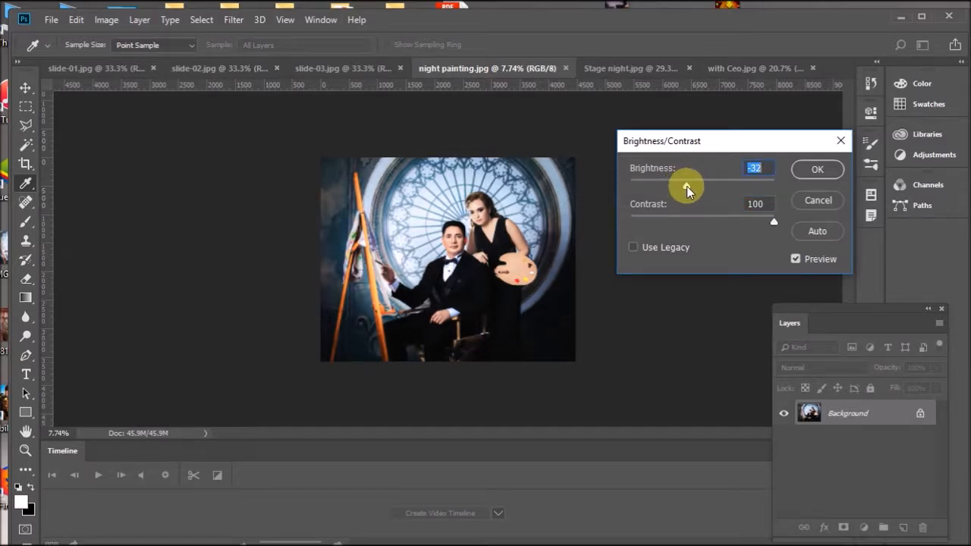
click(813, 170)
key(c)
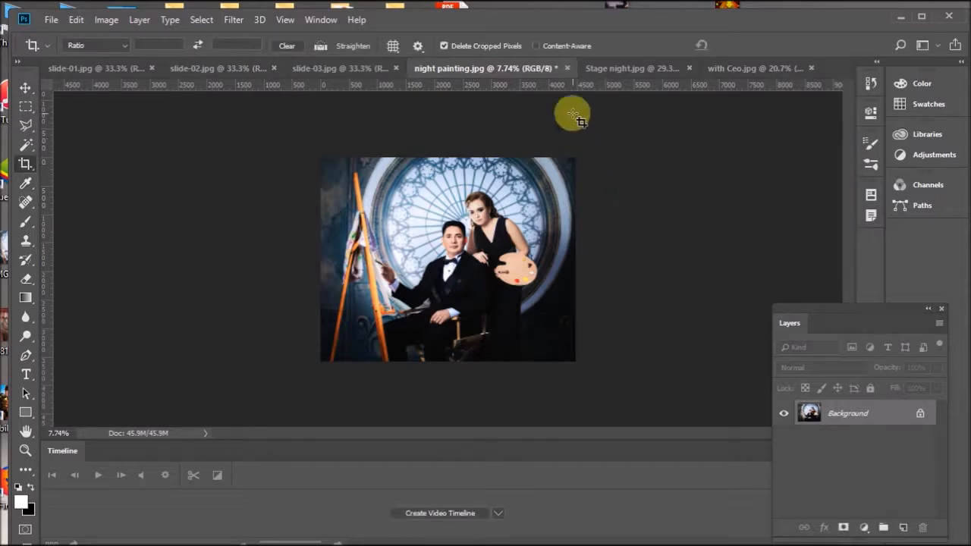
Compare the adjusted night painting with the cropped Stage night and with Ceo photos.
click(613, 68)
click(497, 68)
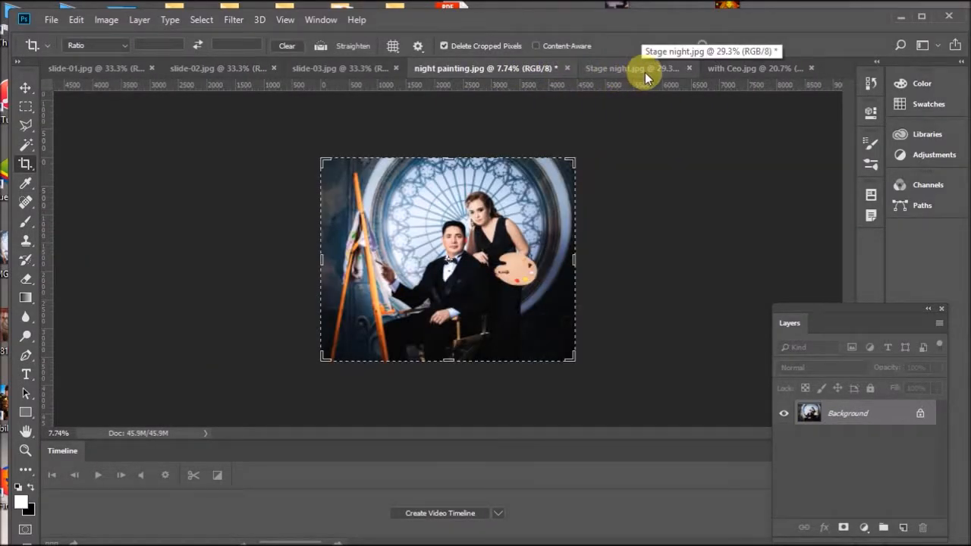
click(645, 69)
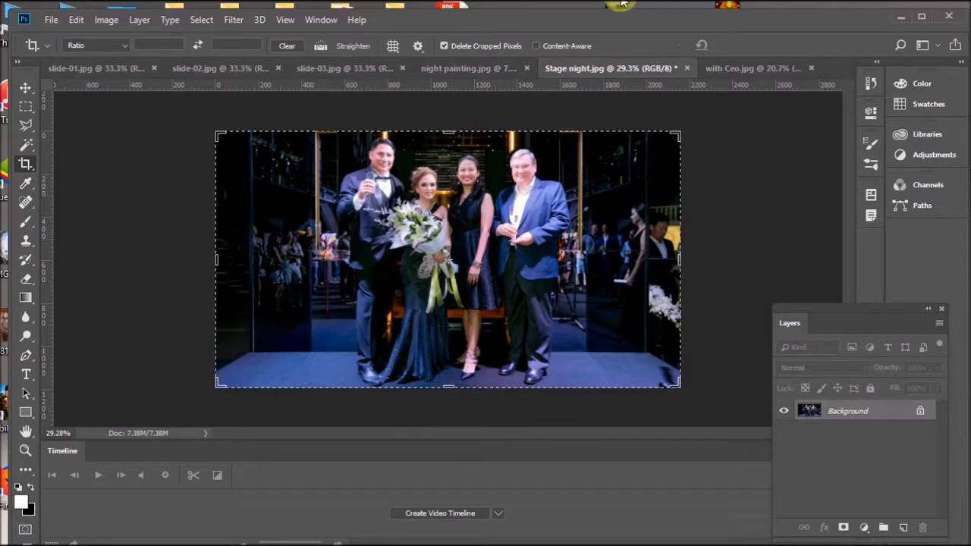
click(489, 67)
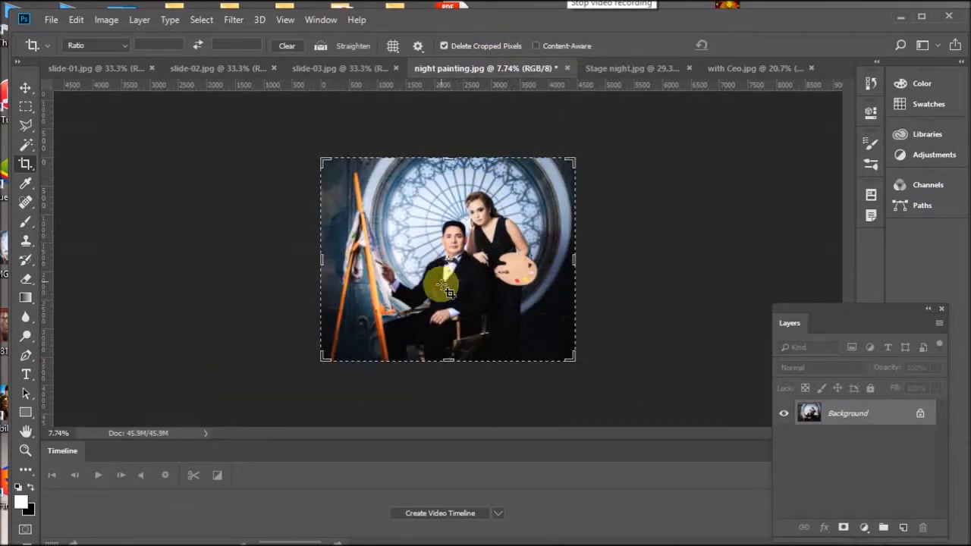
click(622, 69)
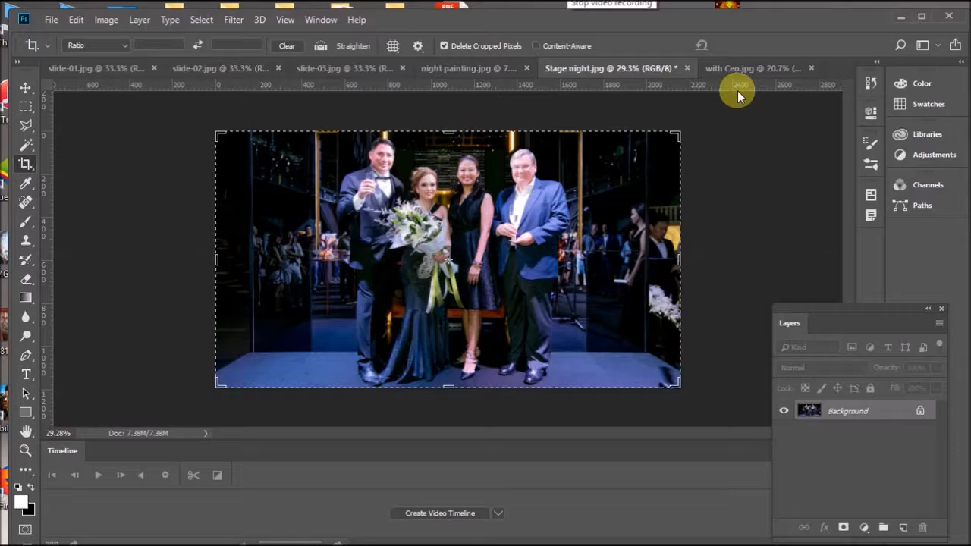
click(756, 62)
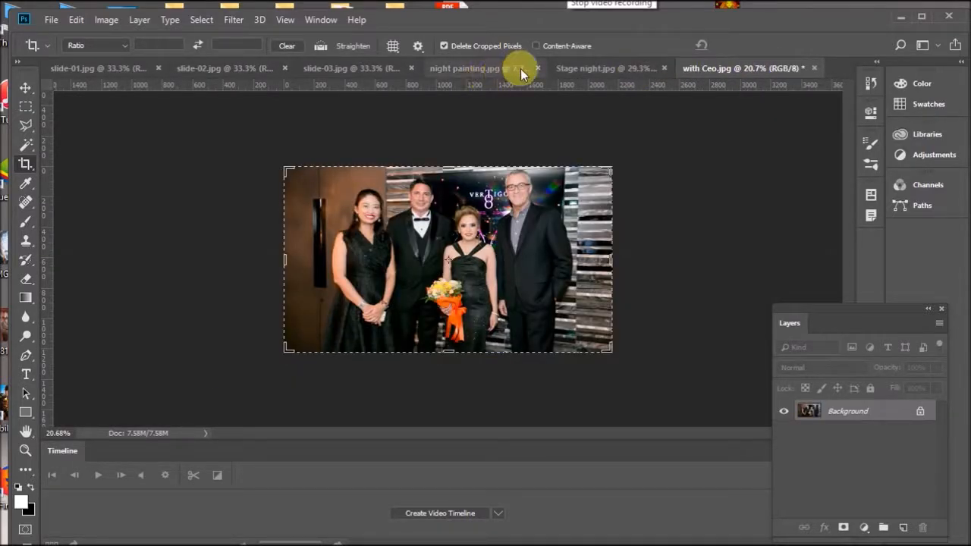
click(626, 74)
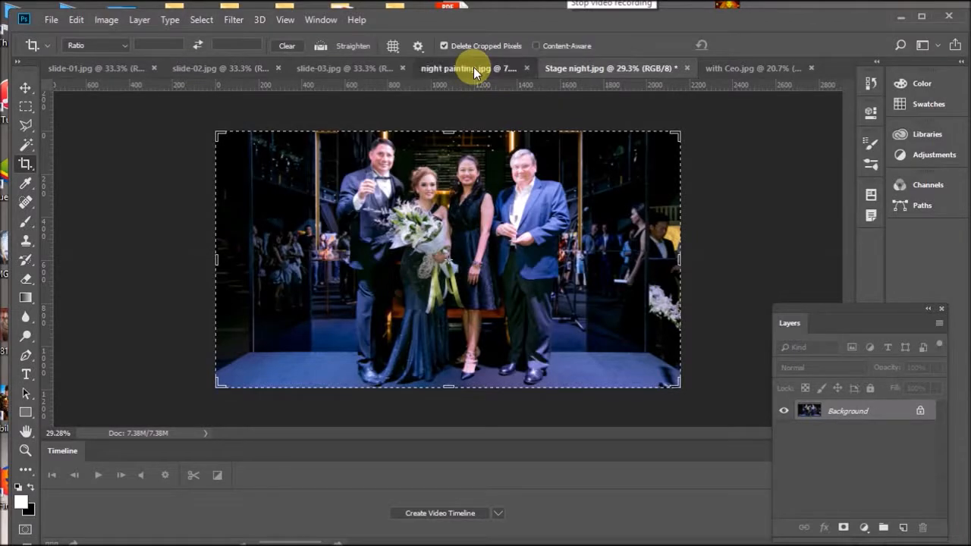
click(473, 67)
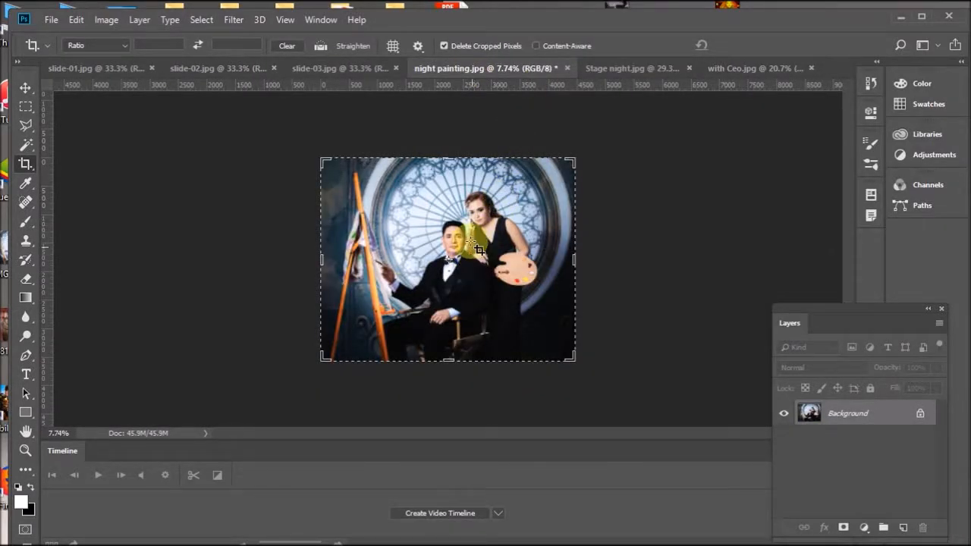
Crop a strip off the upper edge of night painting, just above the woman's head, keeping the full width.
drag(451, 160, 451, 174)
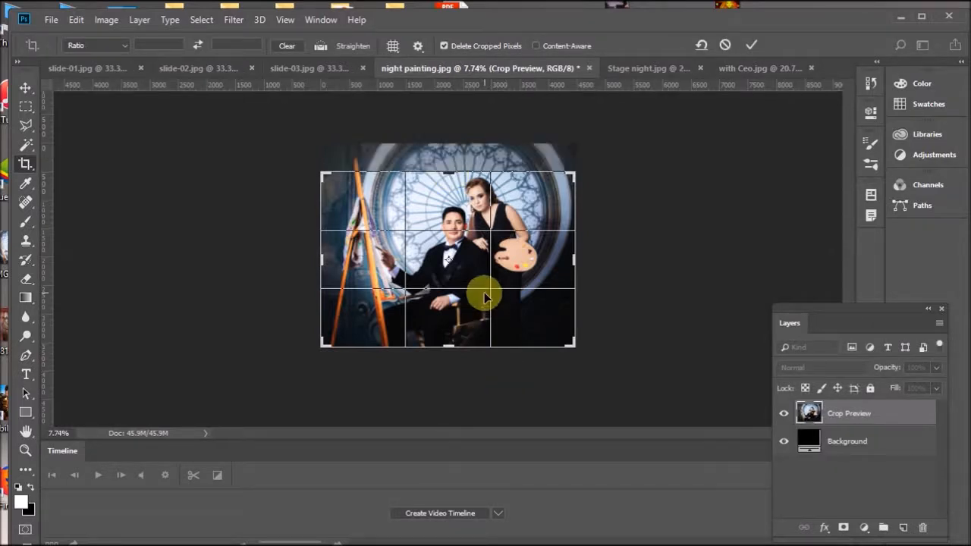
key(Return)
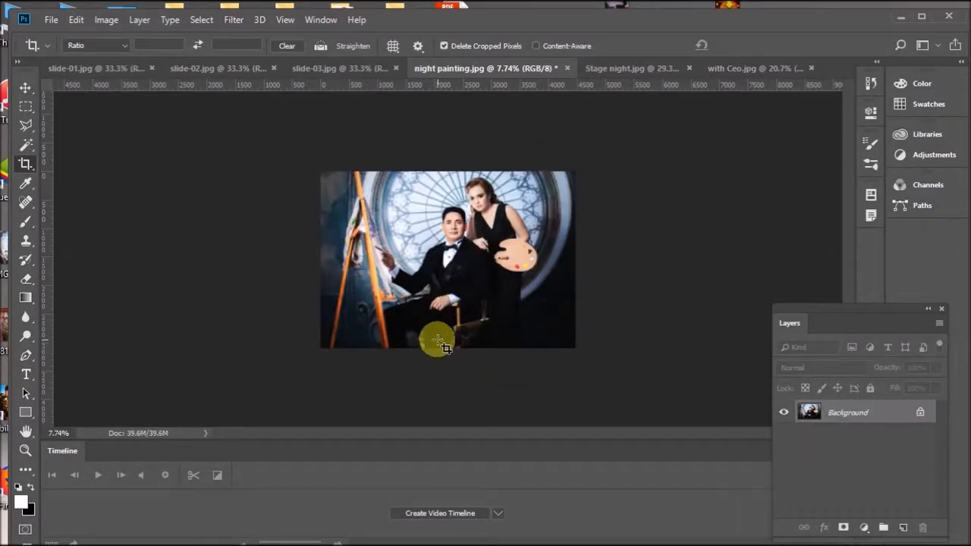
click(26, 163)
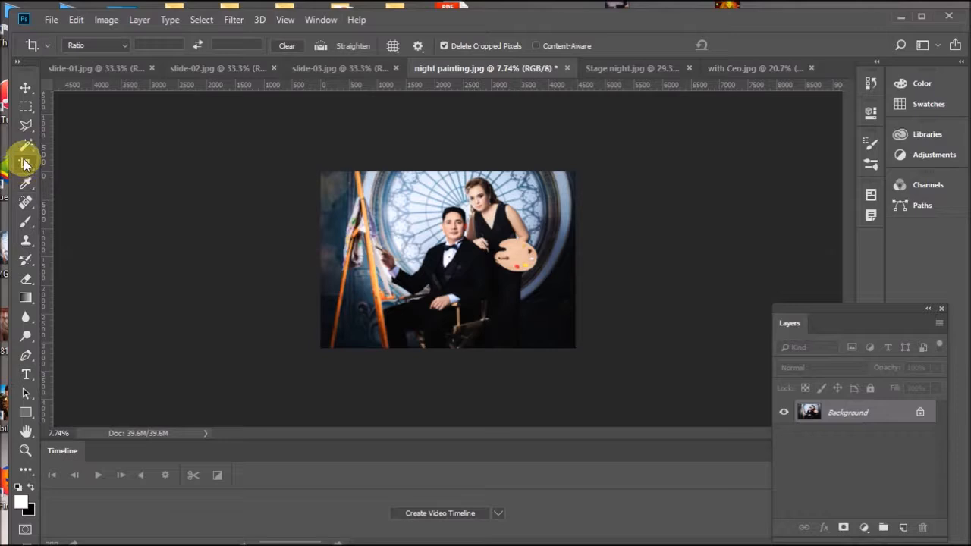
Crop a strip off the lower edge of night painting, just below the seated man's hand, keeping the full width.
drag(452, 348, 452, 336)
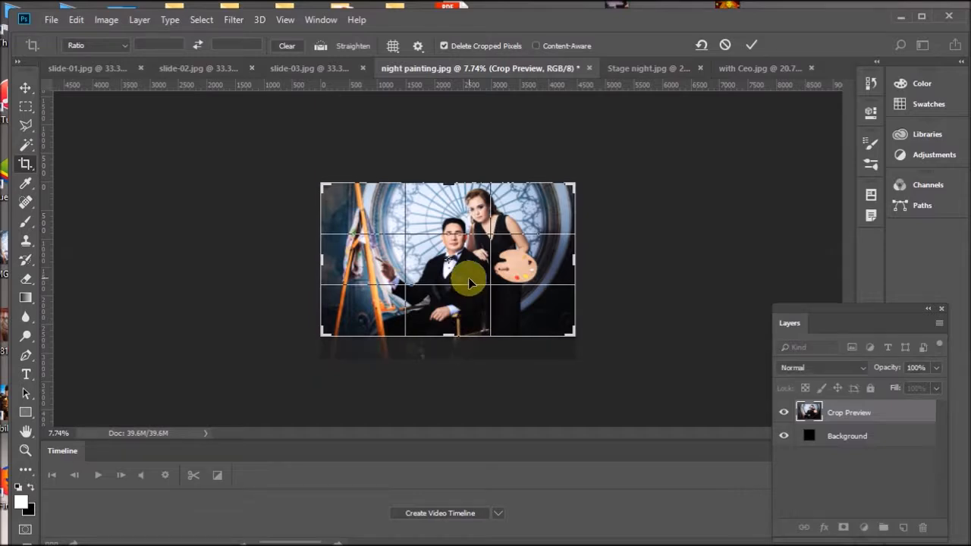
key(Return)
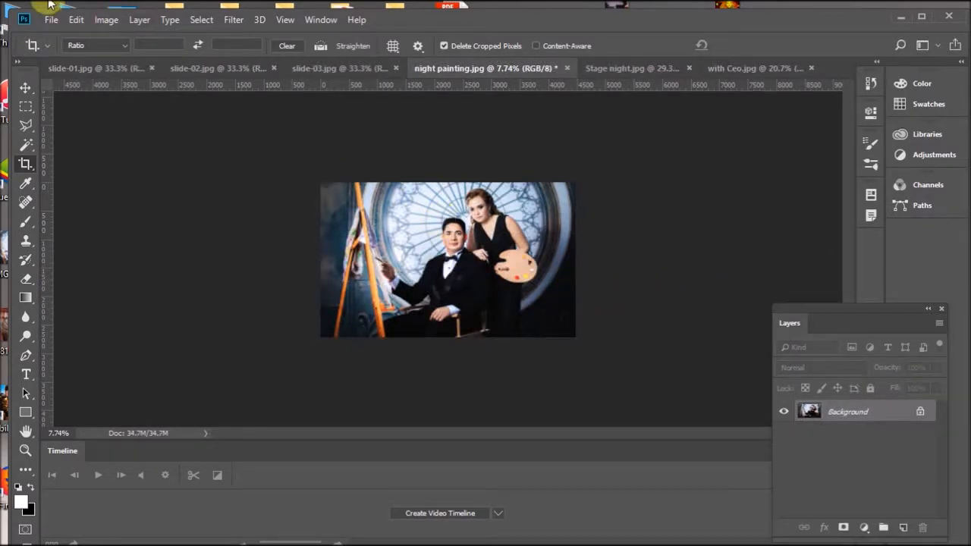
click(109, 20)
mouse_move(139, 20)
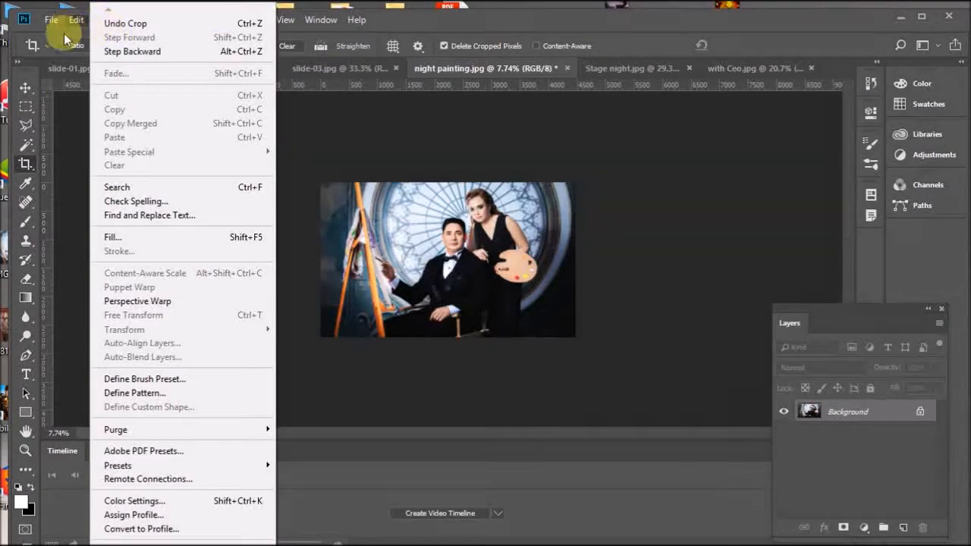
click(81, 134)
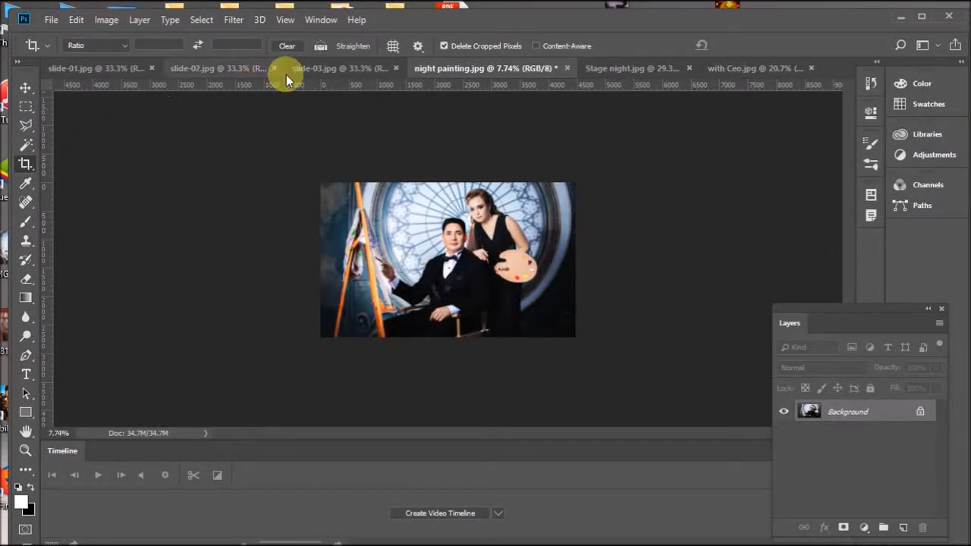
click(330, 67)
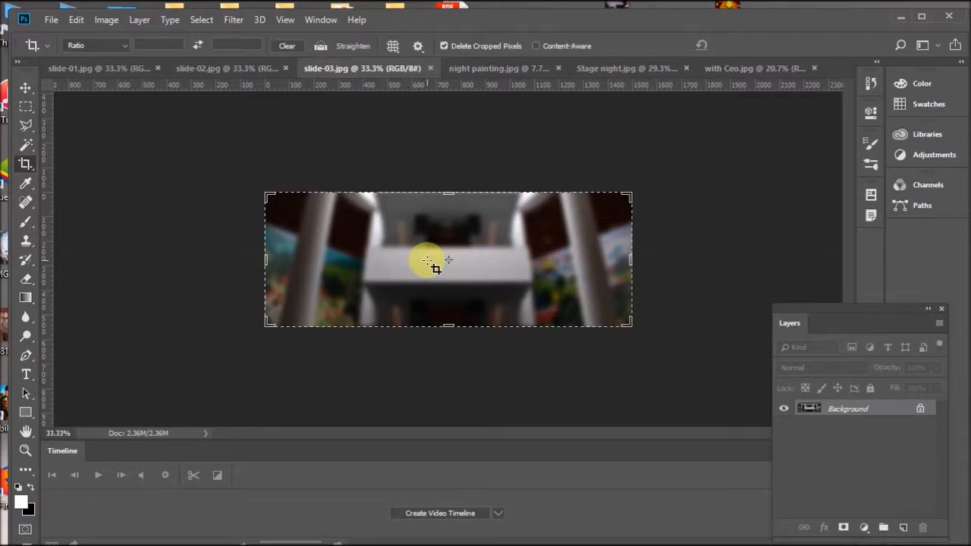
drag(452, 331, 448, 379)
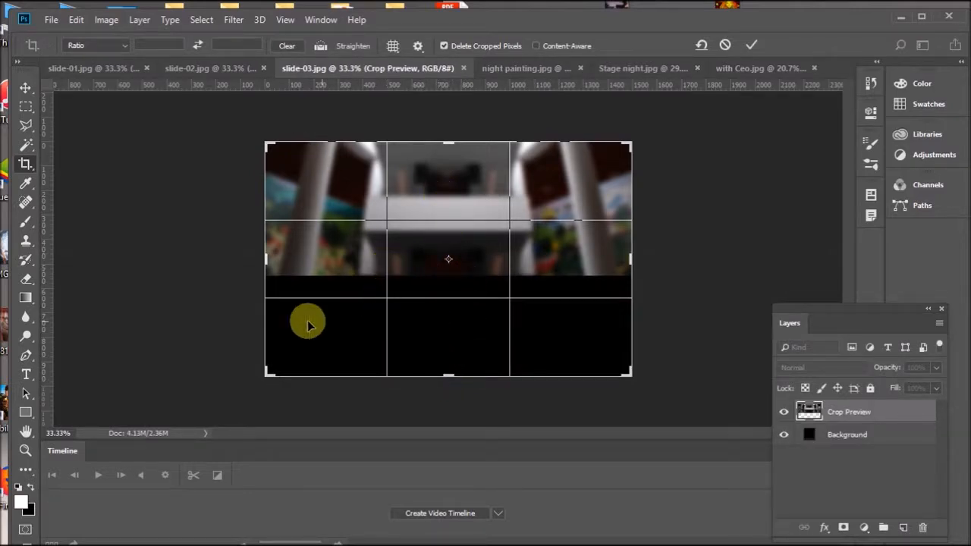
click(220, 301)
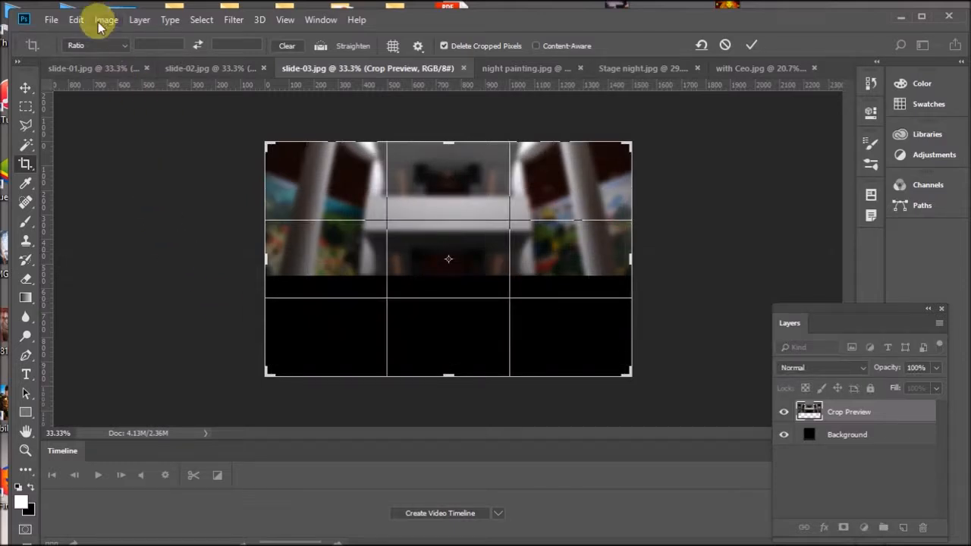
click(106, 20)
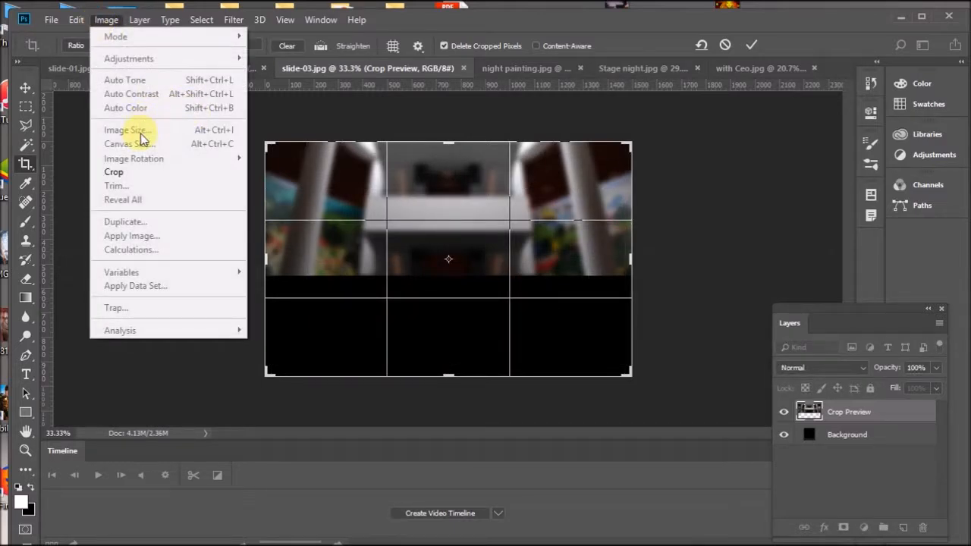
click(351, 98)
click(26, 89)
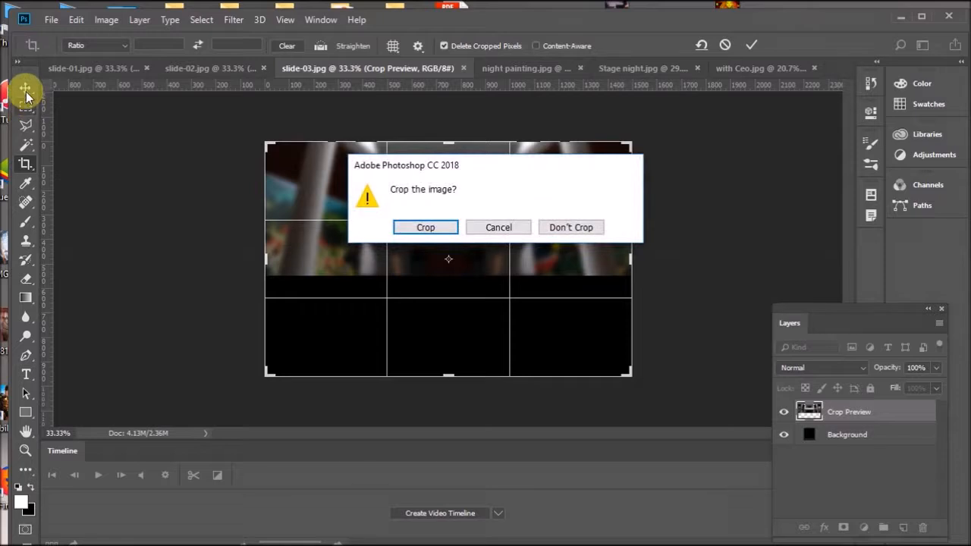
click(489, 227)
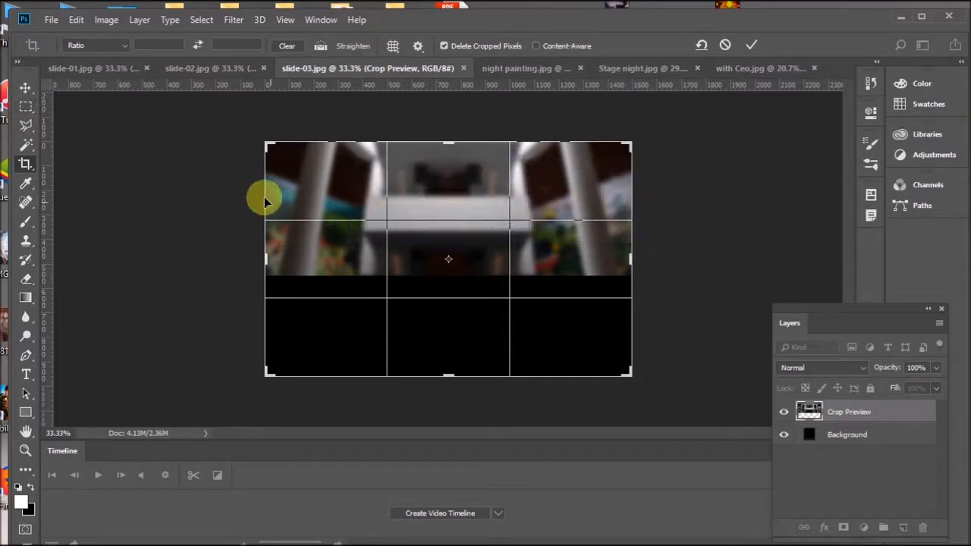
click(30, 83)
click(560, 227)
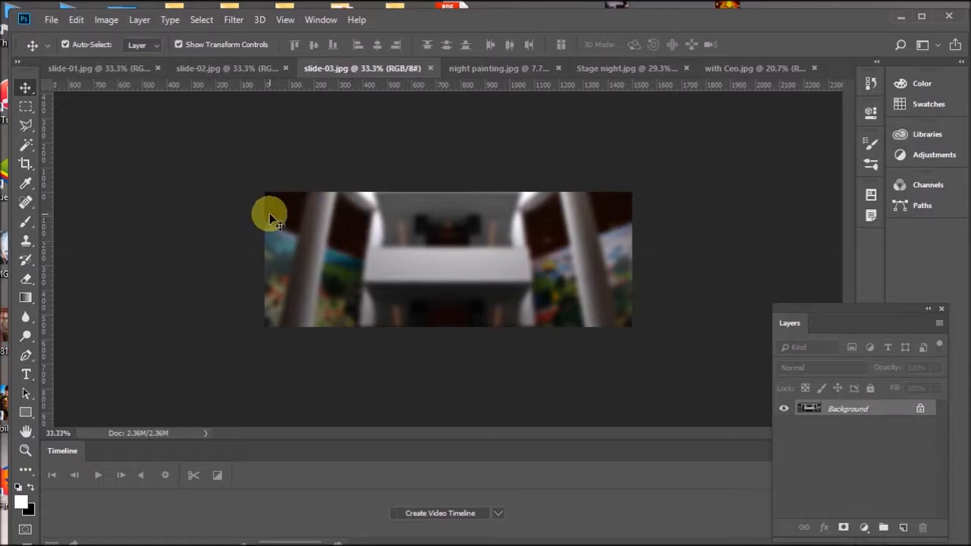
Check the pixel dimensions and resolution of slide-03 in Image Size without changing them.
click(106, 21)
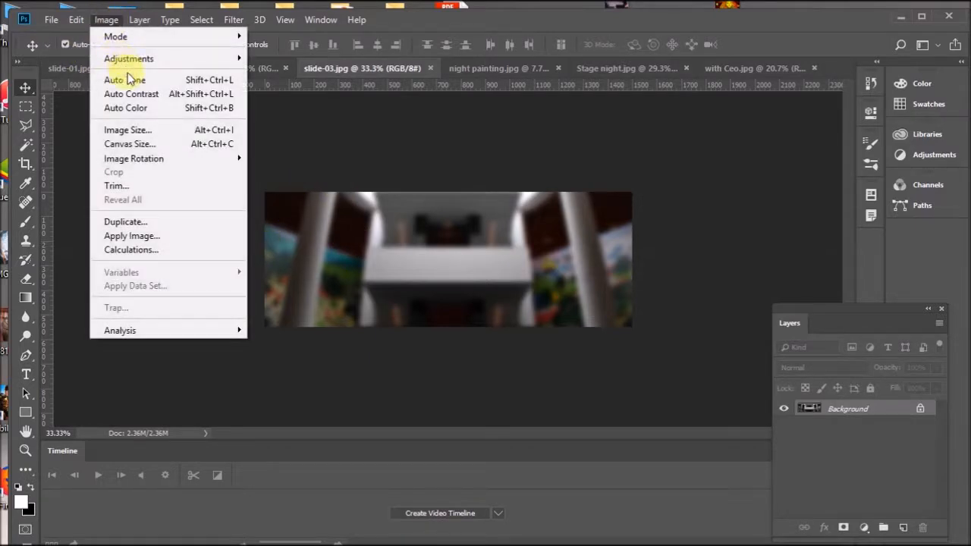
click(117, 131)
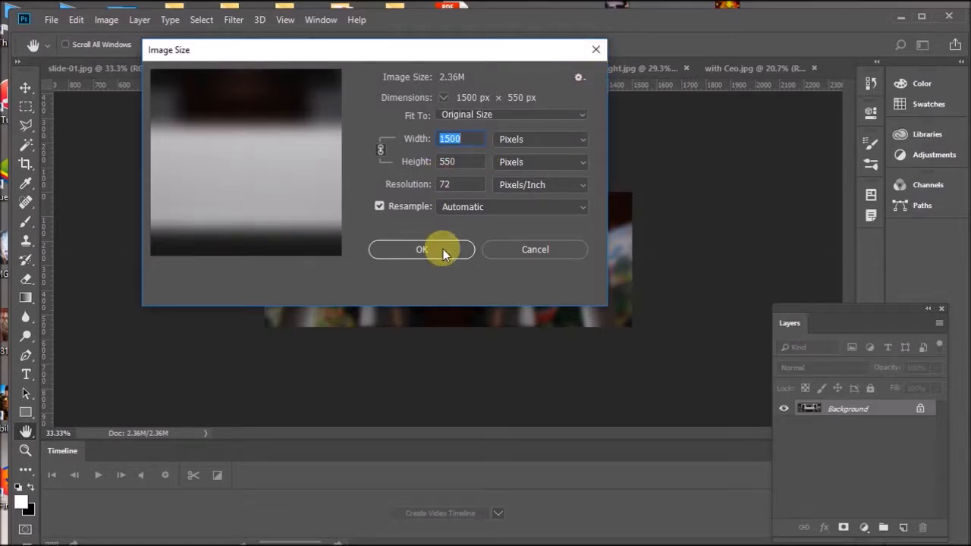
click(422, 249)
key(v)
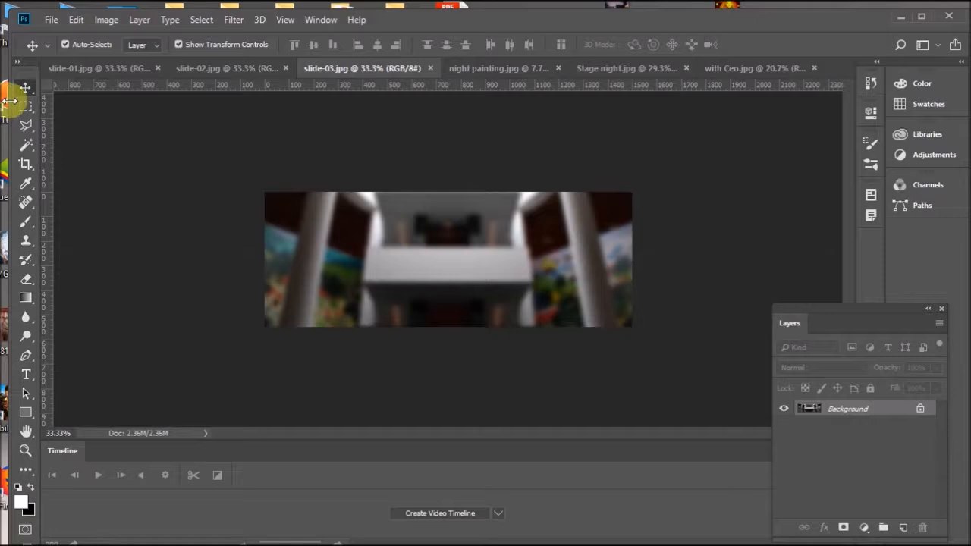
click(26, 161)
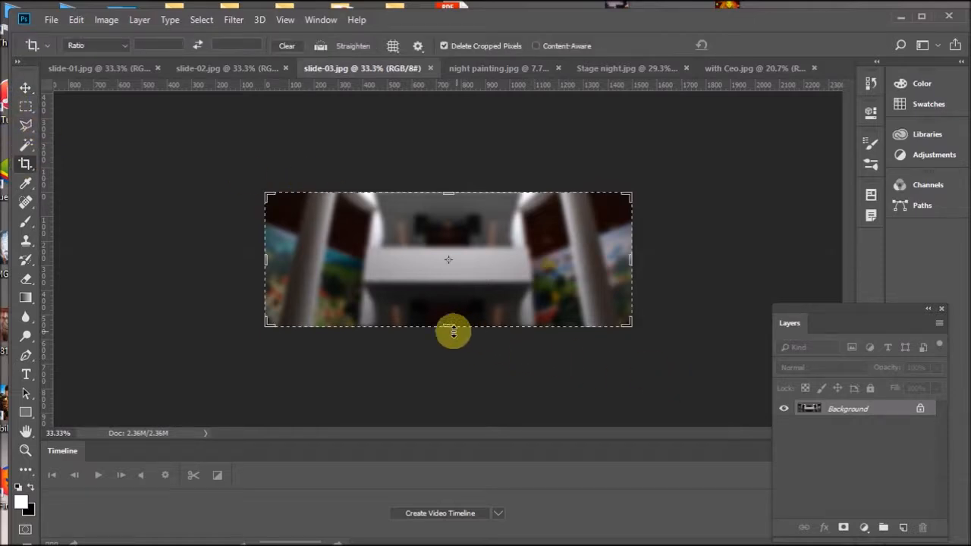
drag(449, 329, 453, 390)
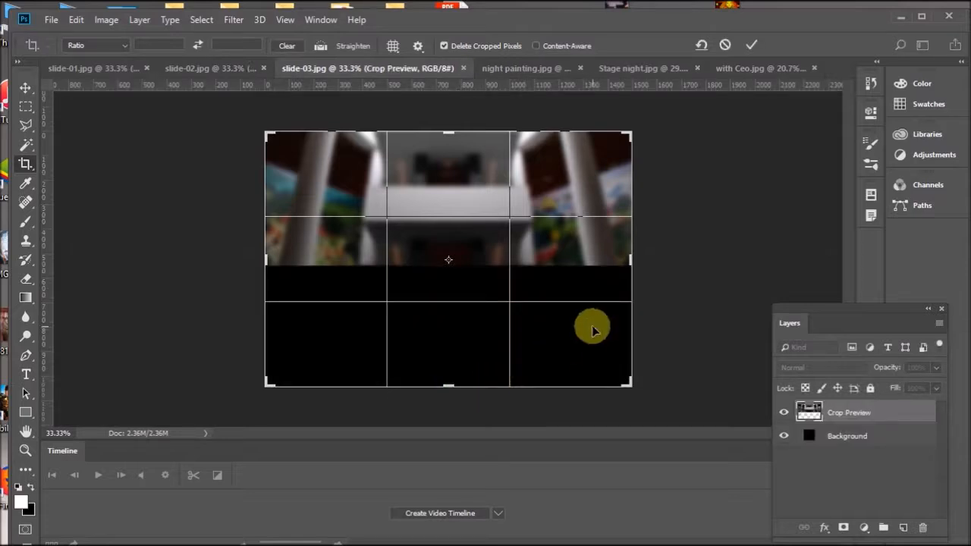
click(518, 65)
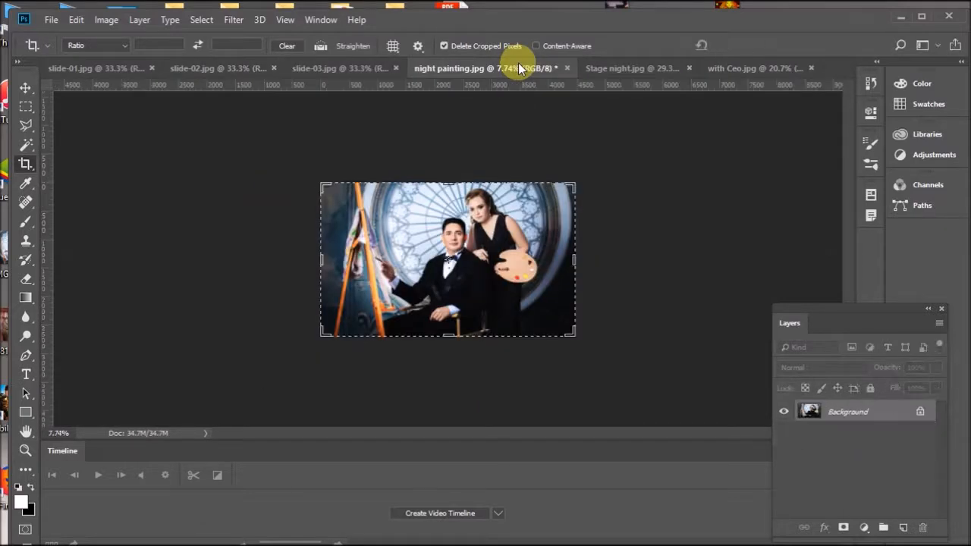
Compare the proportions of the cropped night painting, Stage night and with Ceo photos with the slide-03 template image.
click(649, 67)
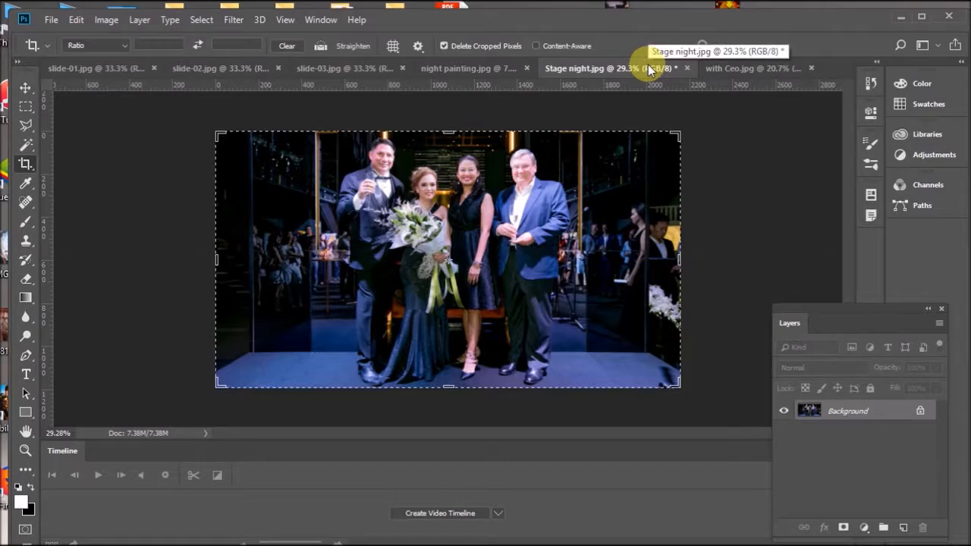
click(737, 67)
click(619, 71)
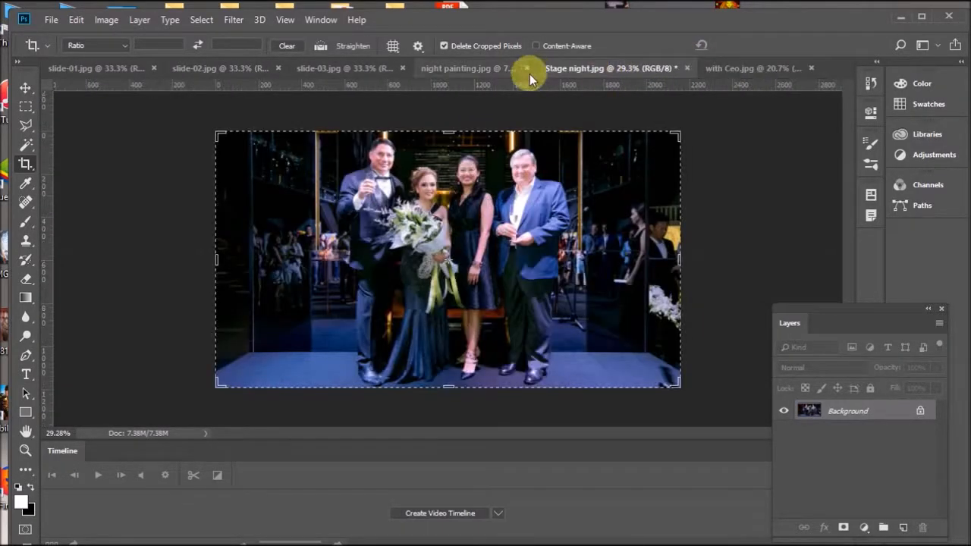
click(462, 65)
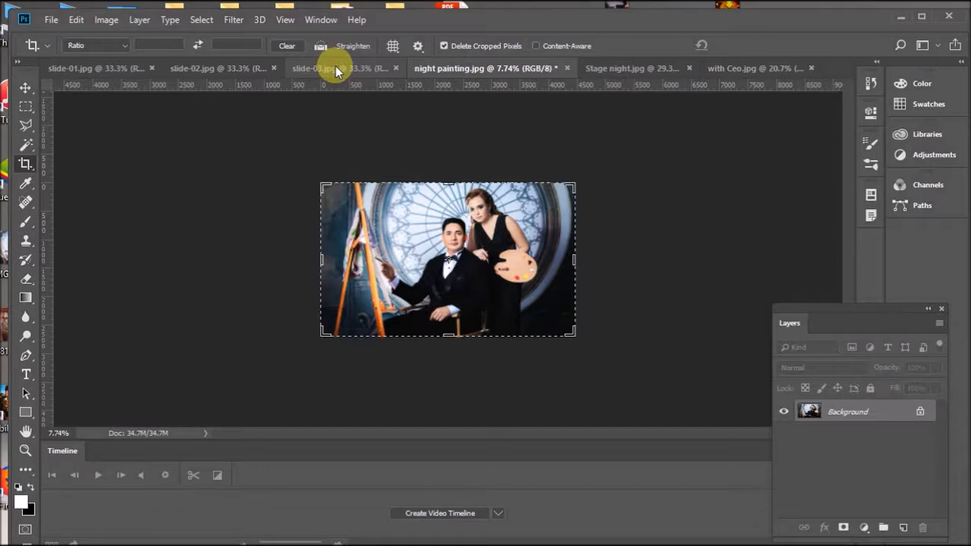
click(336, 66)
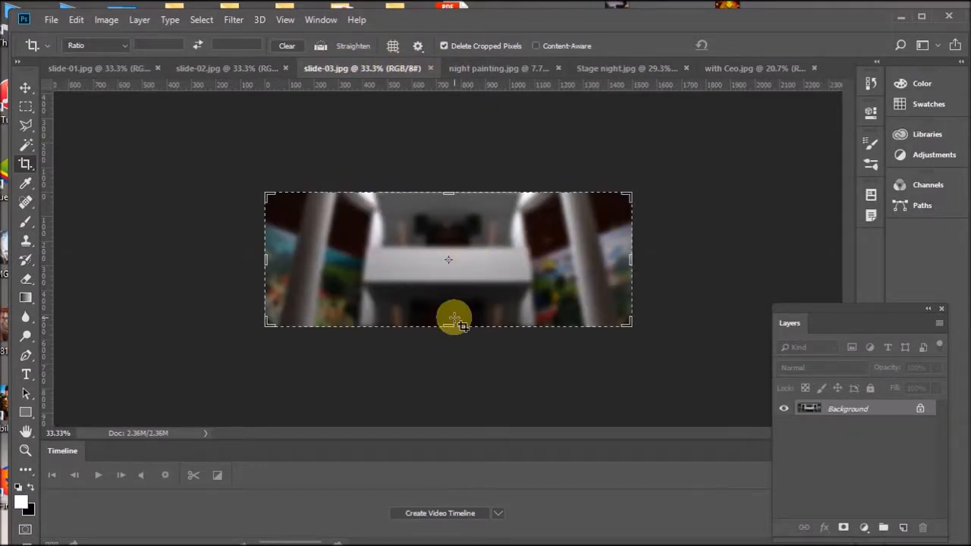
click(494, 68)
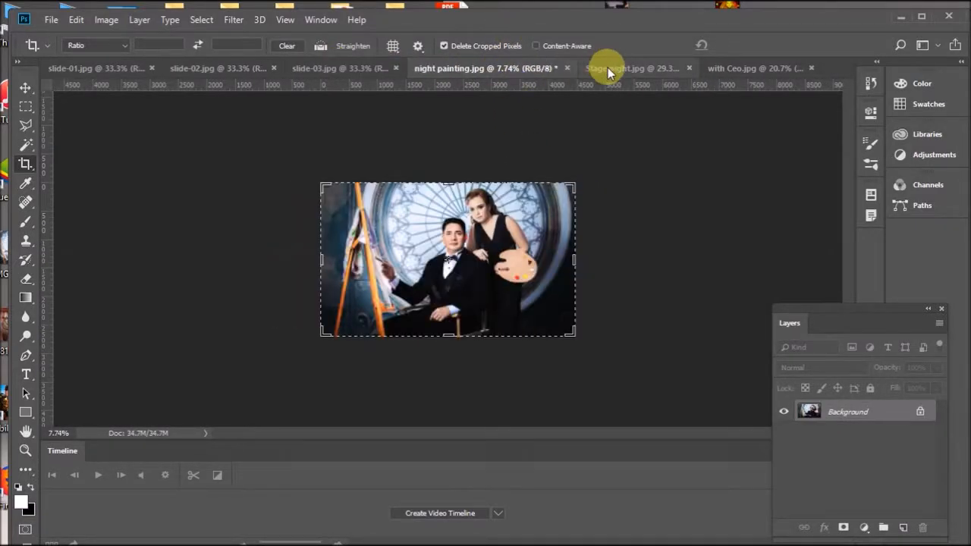
click(628, 67)
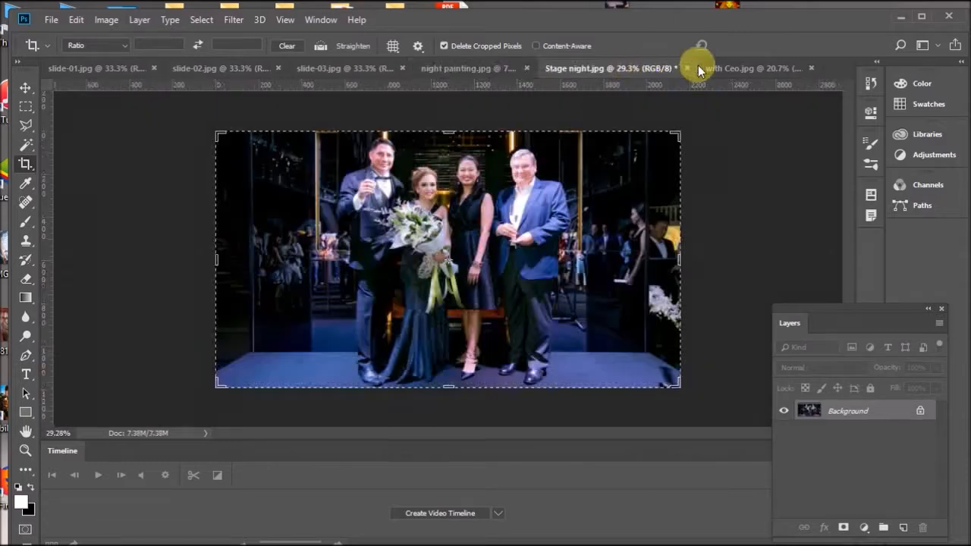
click(750, 66)
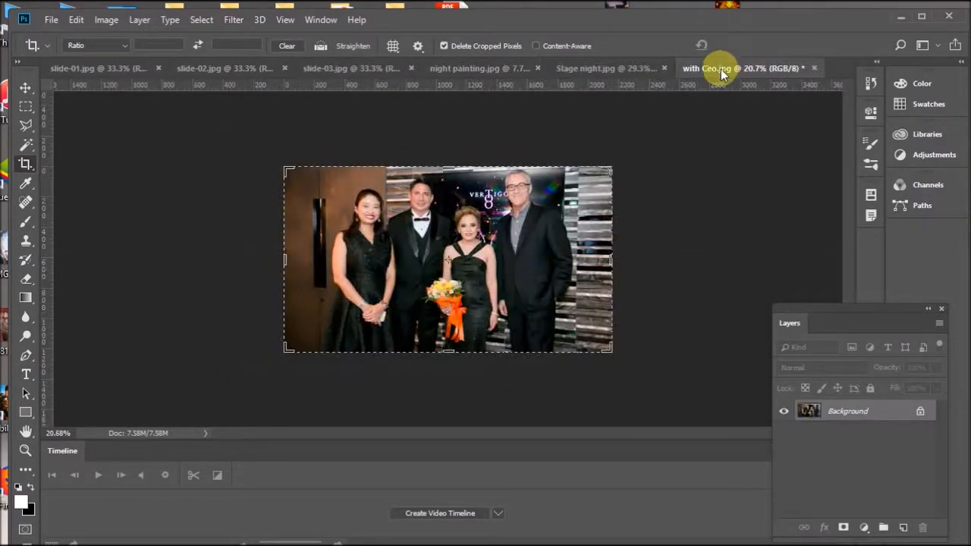
click(610, 69)
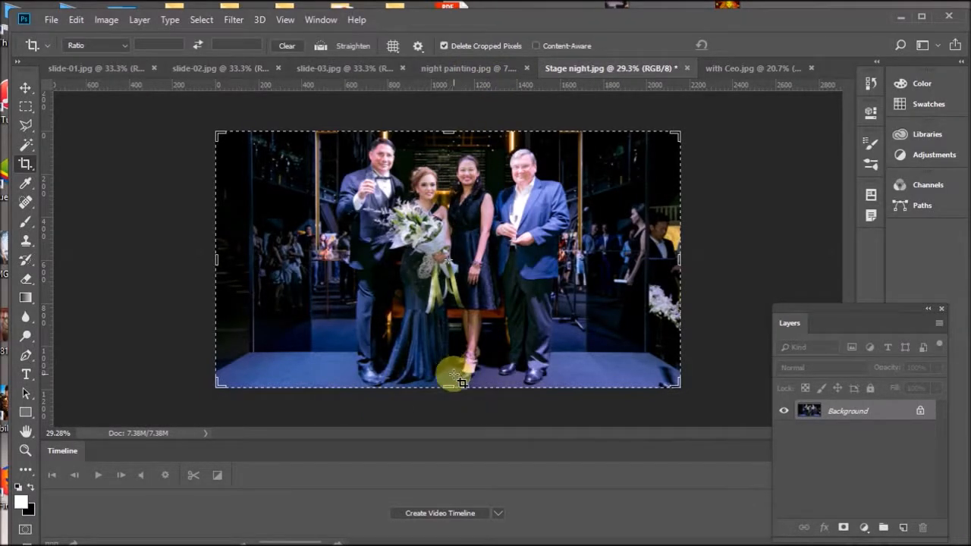
mouse_move(448, 387)
mouse_down()
mouse_move(450, 347)
mouse_move(447, 387)
mouse_up()
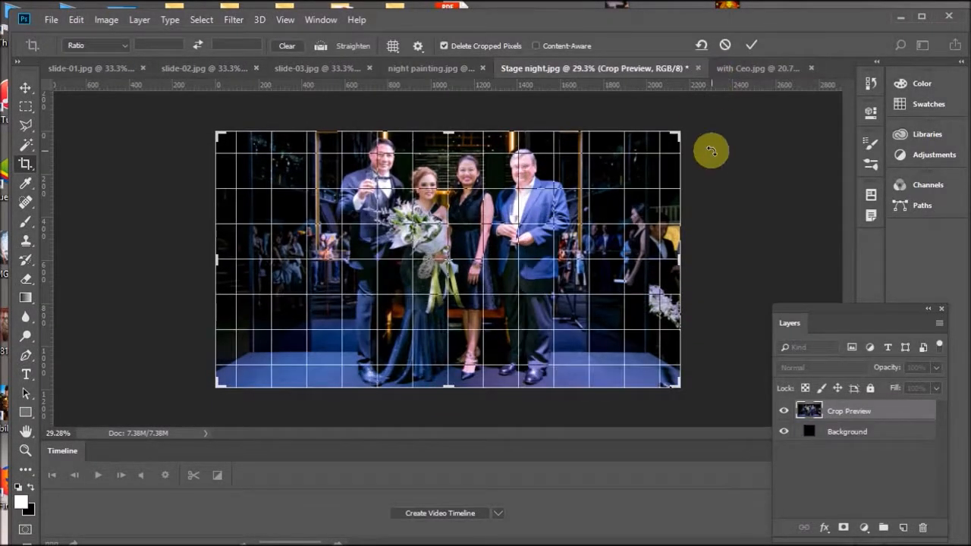
click(730, 68)
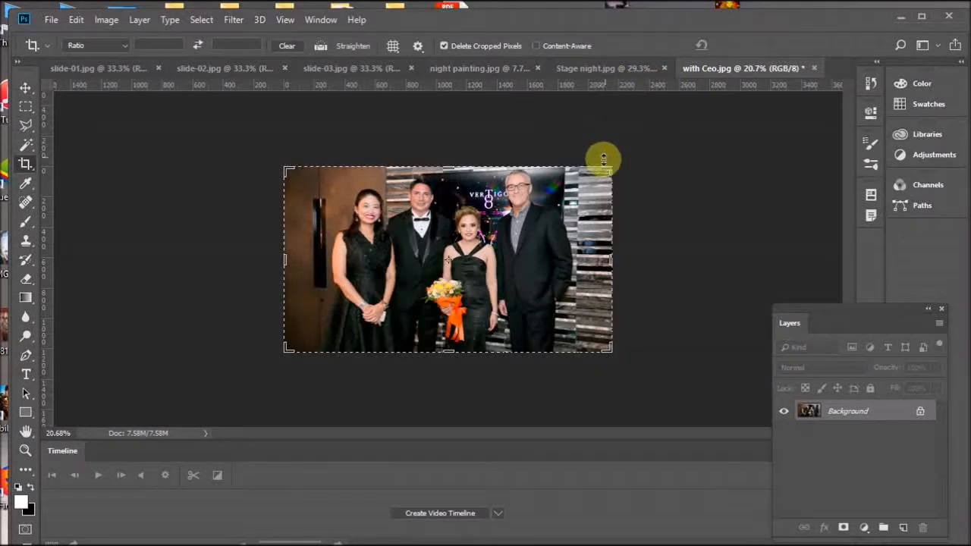
click(360, 69)
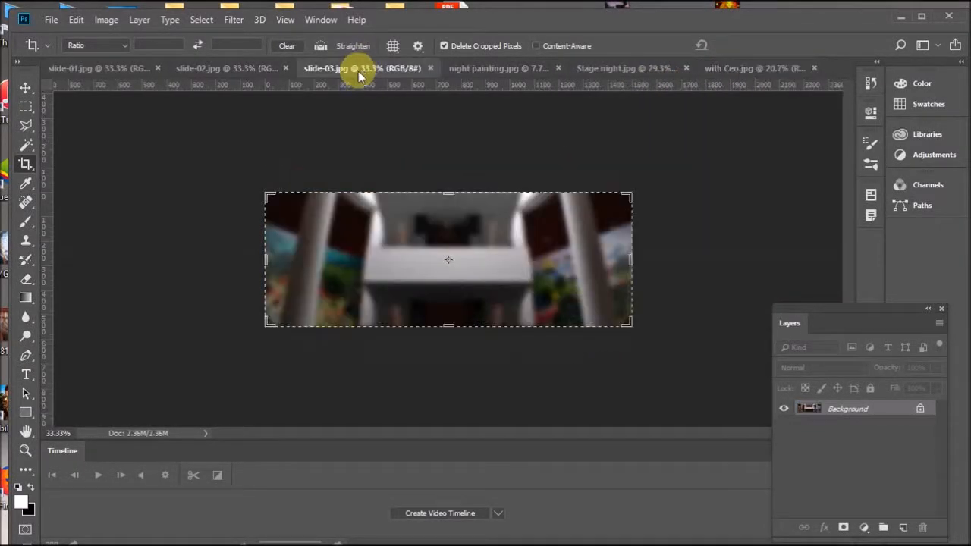
Set the resolution of the night painting photo to 72 pixels/centimeter in Image Size with resampling on.
click(496, 68)
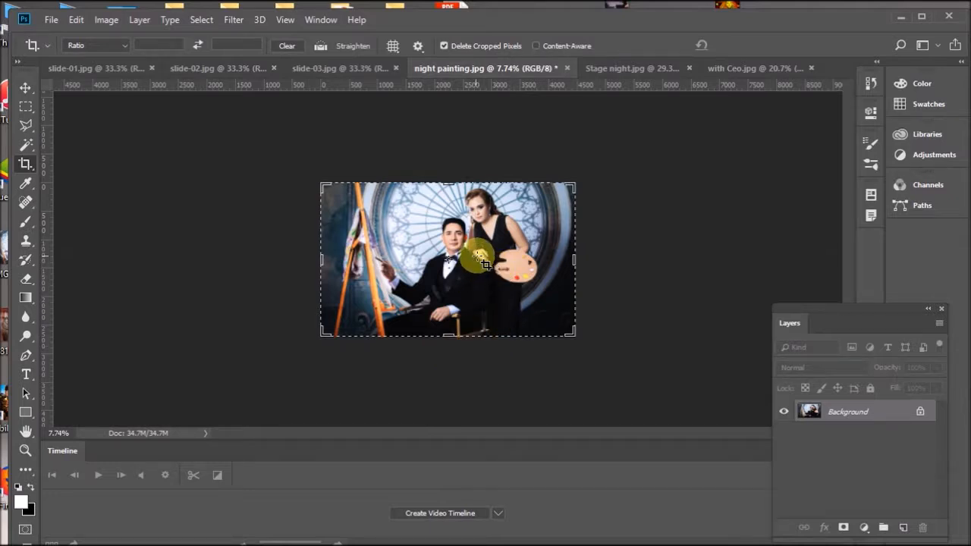
click(106, 20)
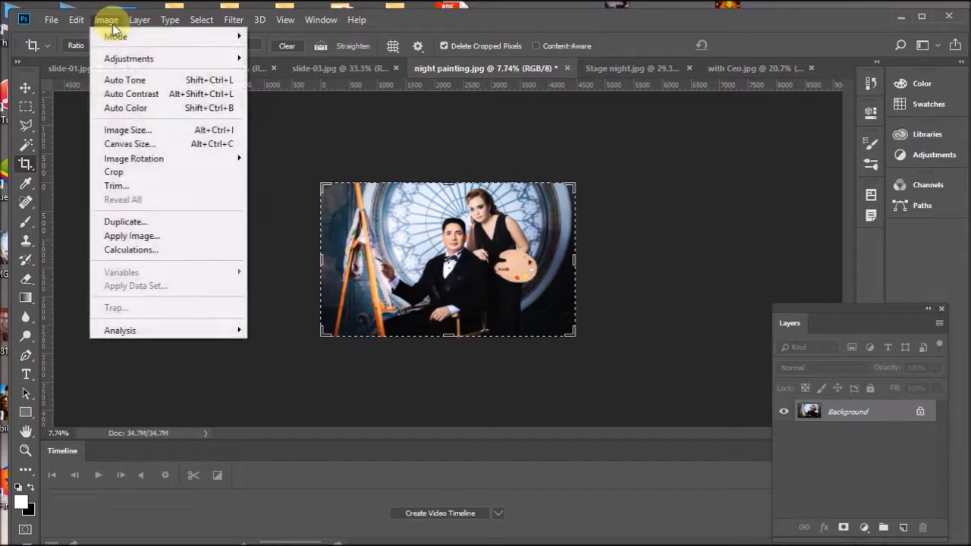
click(123, 130)
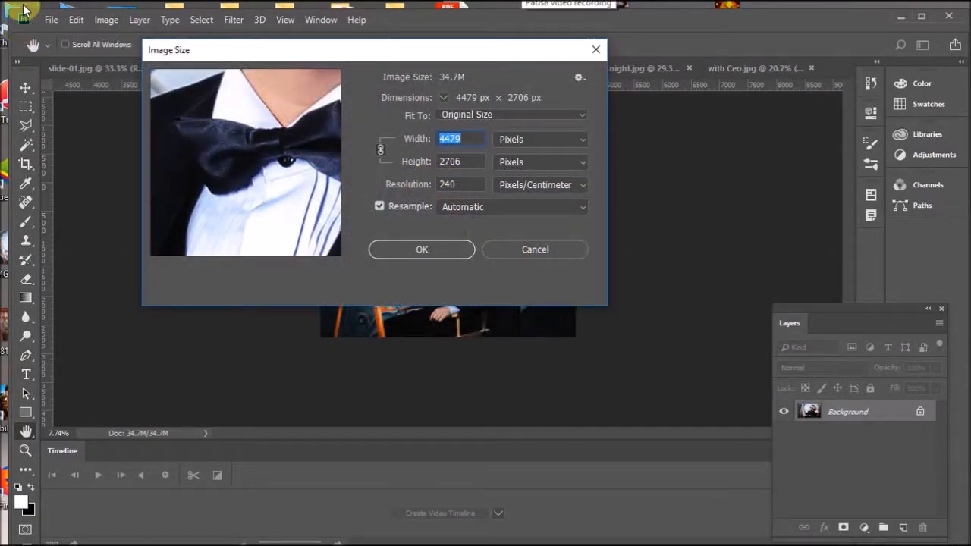
drag(13, 10, 7, 7)
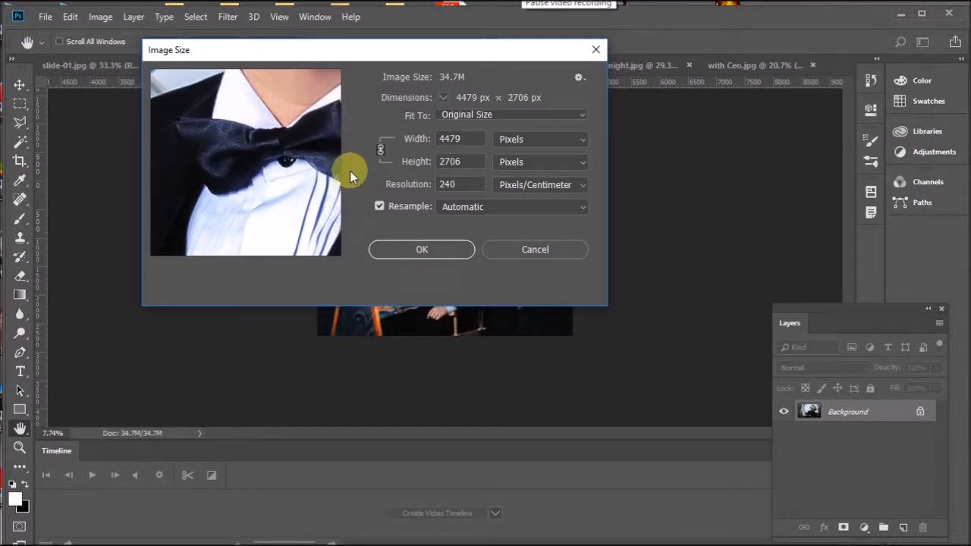
click(403, 182)
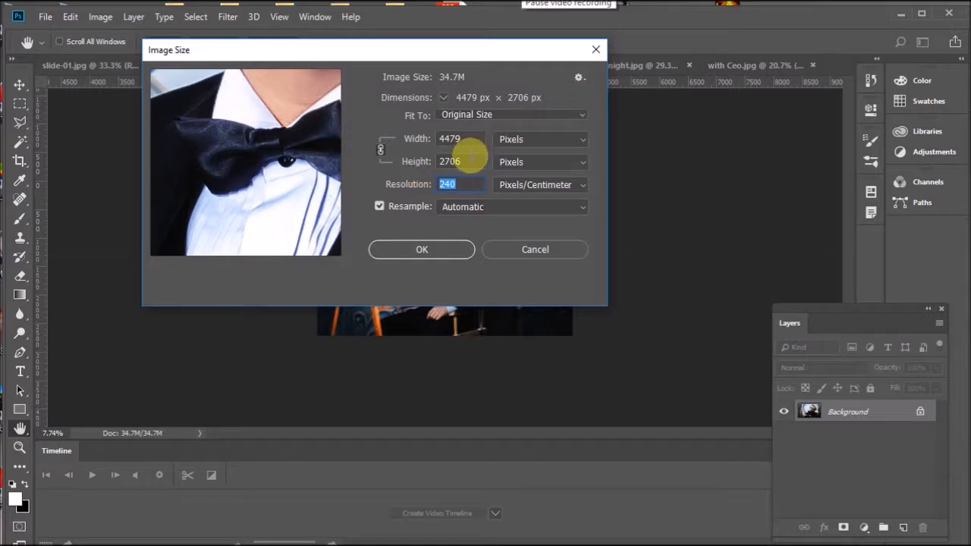
text(72)
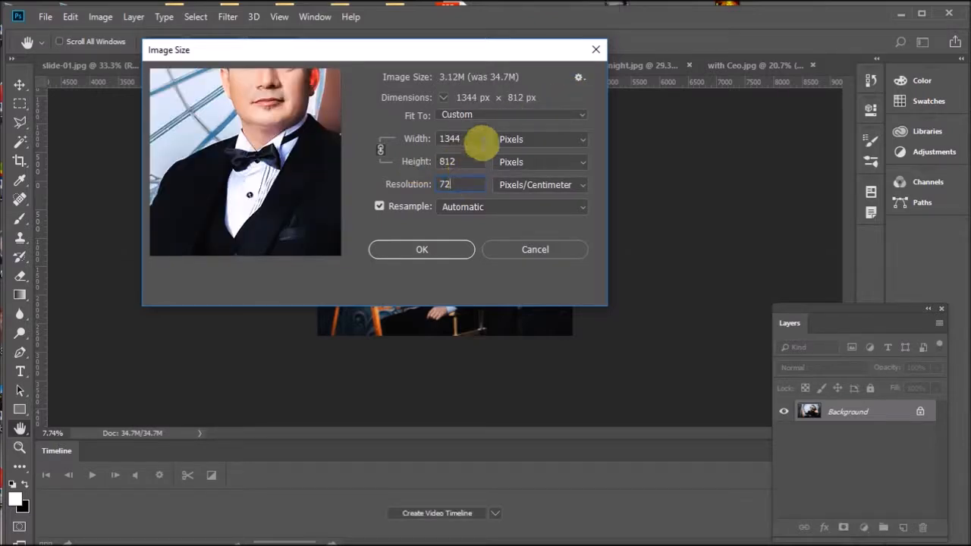
Resize the night painting photo to 1500 pixels wide with proportions linked, and inspect the resized image up close.
click(426, 139)
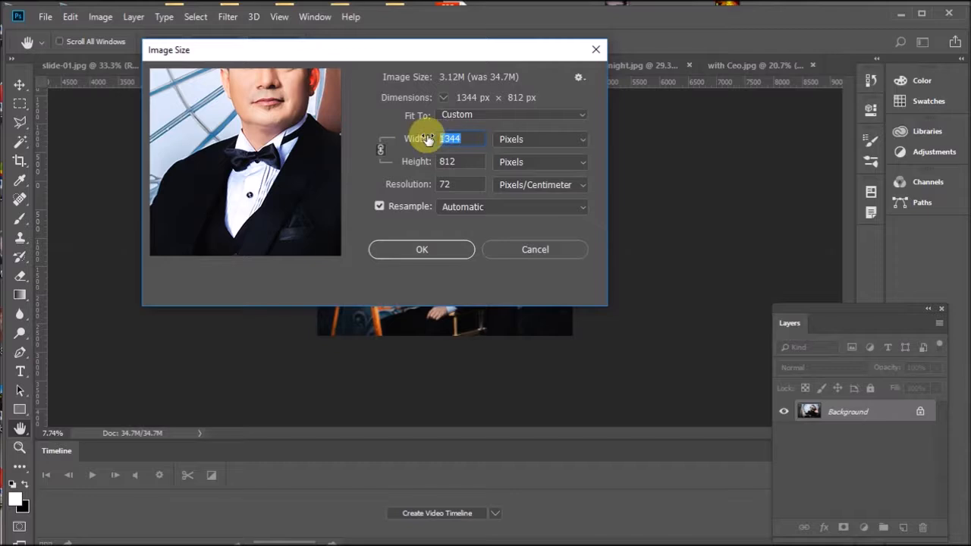
text(1500)
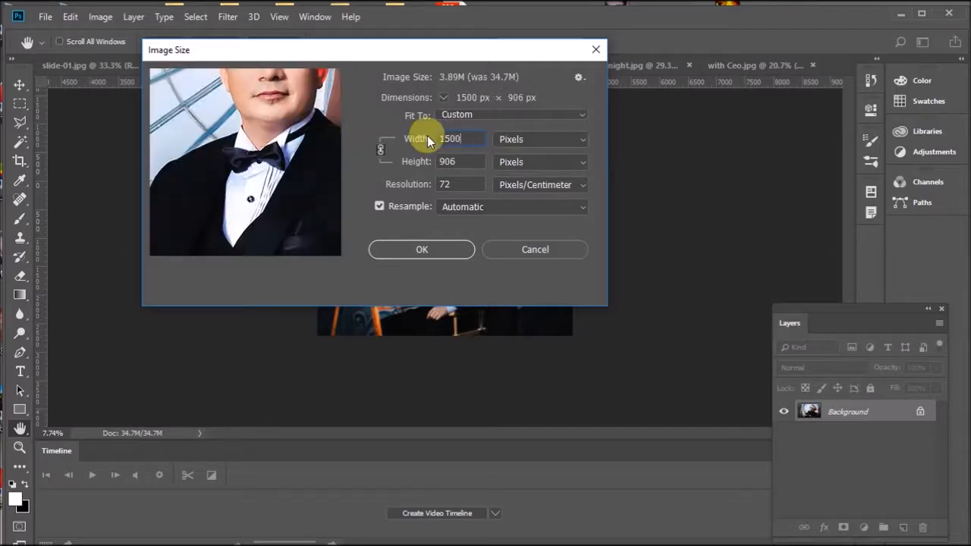
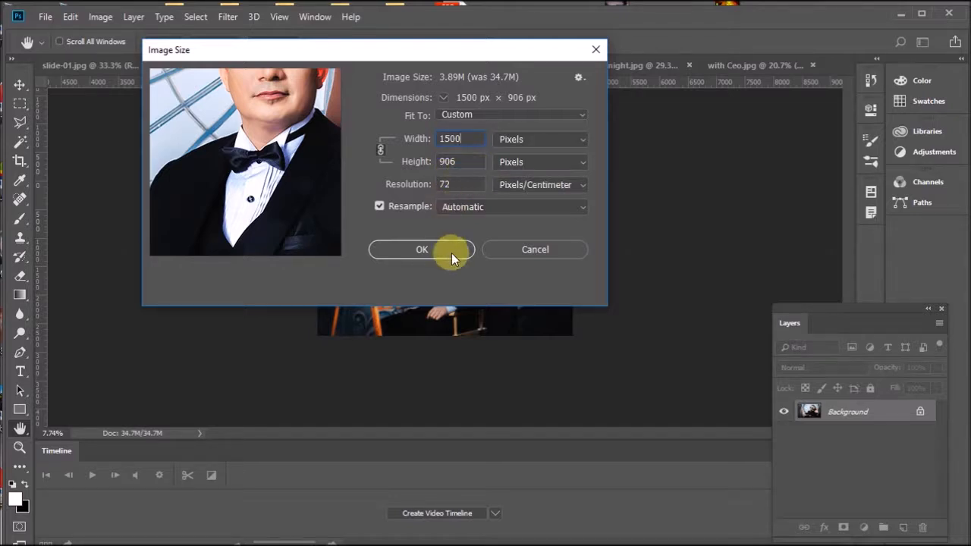
click(421, 250)
key(c)
key(ctrl+0)
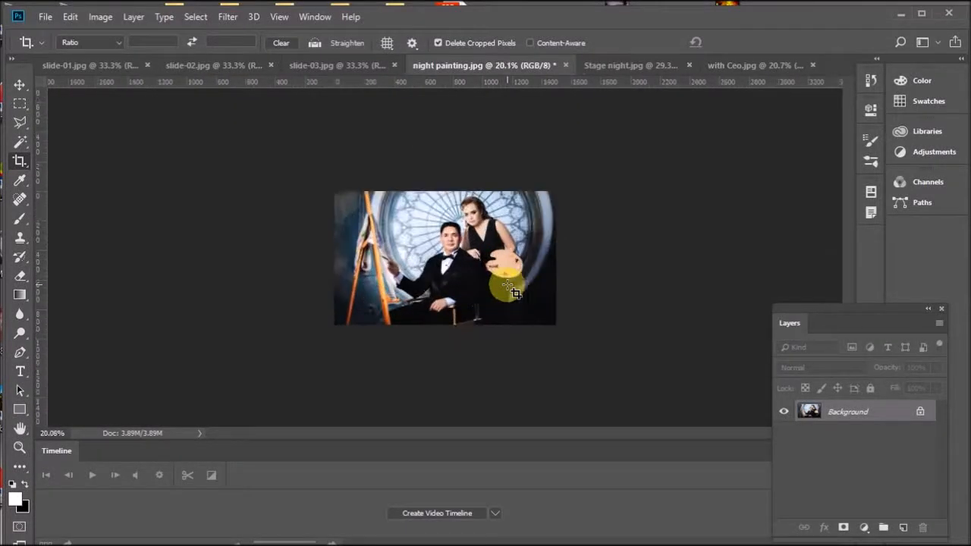
scroll(506, 287, up, 4)
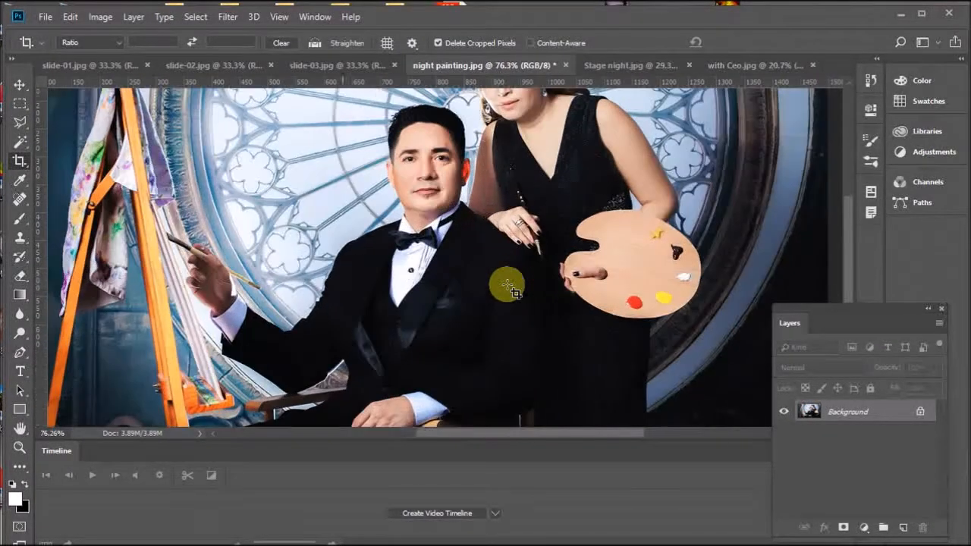
scroll(506, 286, up, 4)
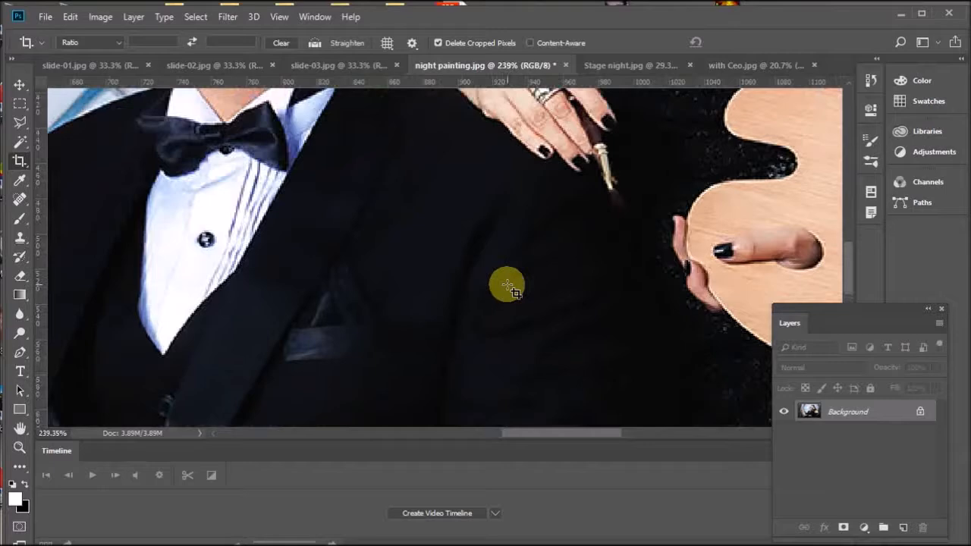
scroll(507, 286, down, 8)
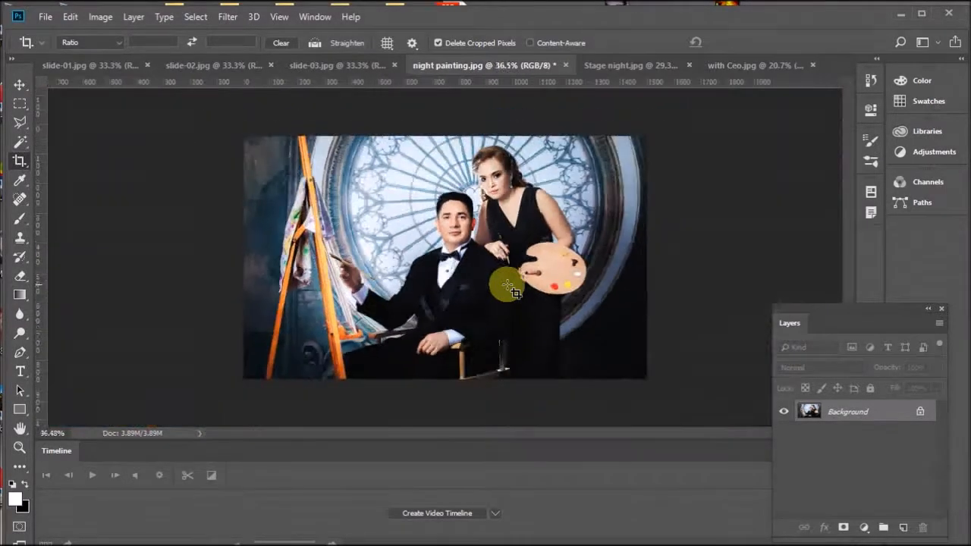
Set the resolution of the Stage night photo to 72 pixels/inch in Image Size with resampling on.
click(618, 72)
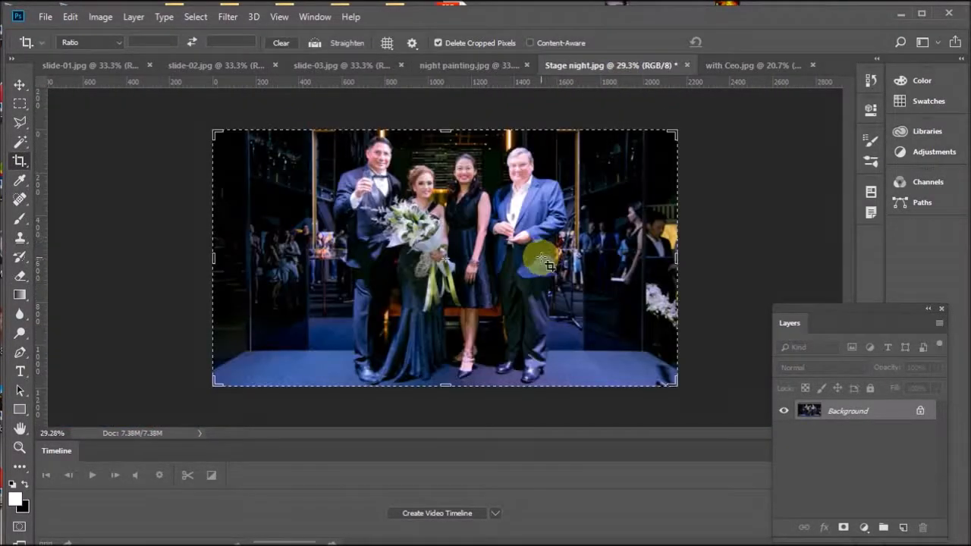
scroll(535, 235, up, 3)
scroll(528, 224, down, 3)
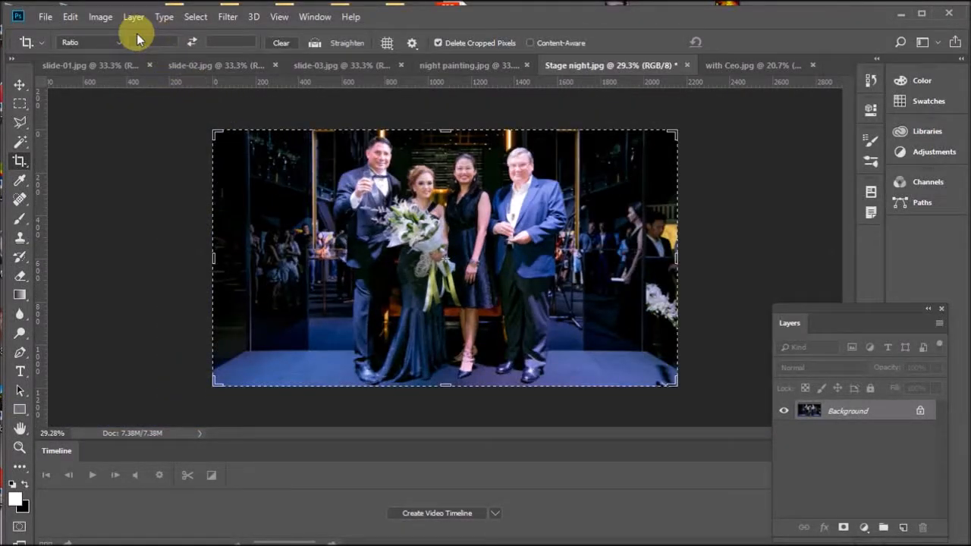
click(69, 16)
click(70, 132)
click(101, 16)
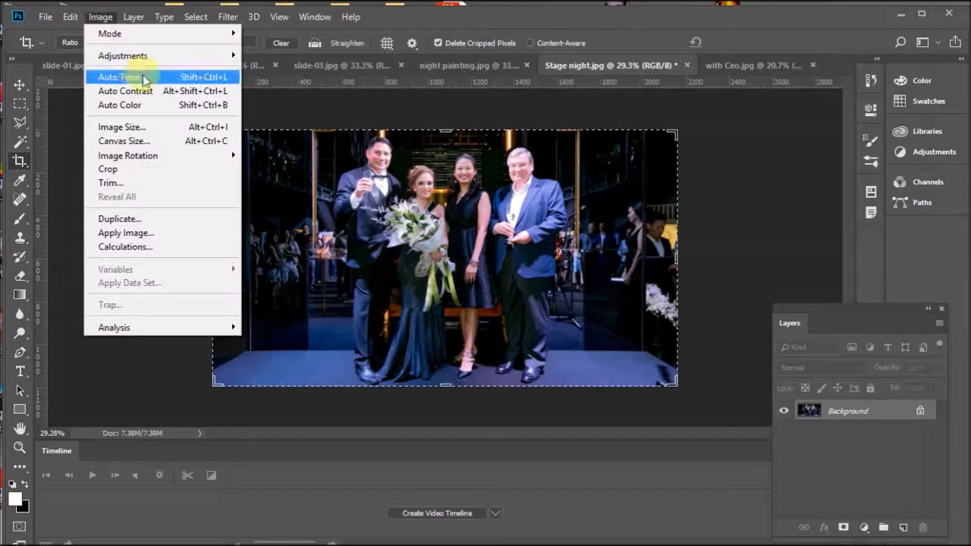
click(128, 126)
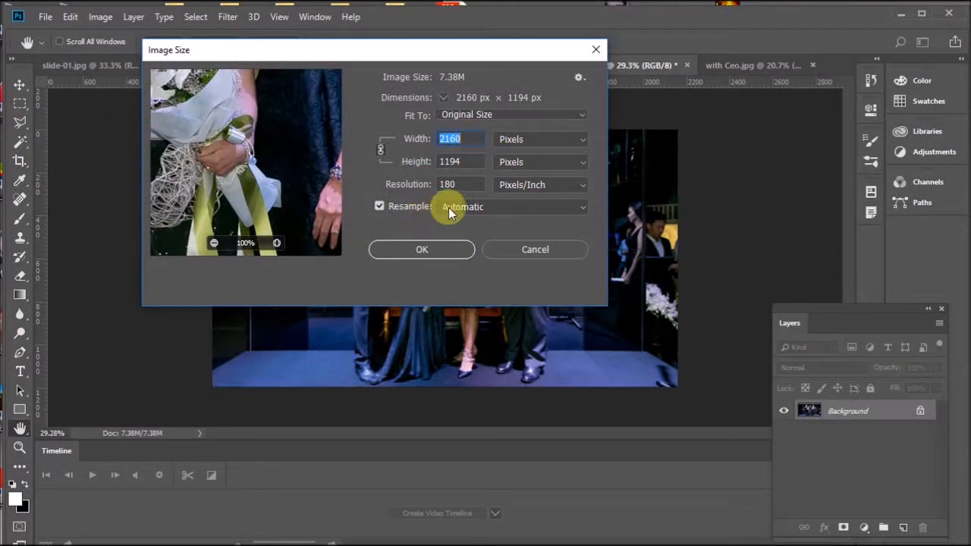
click(399, 184)
text(72)
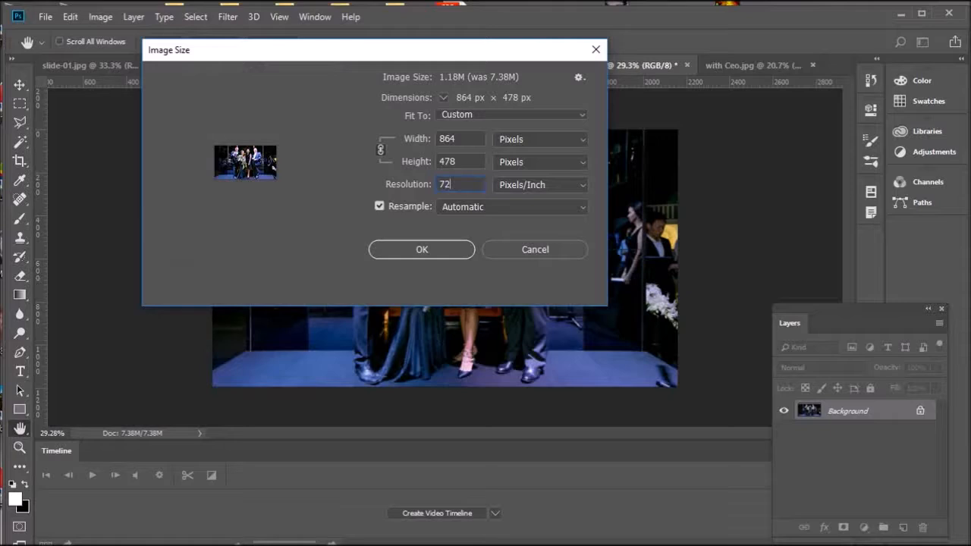
Resize the Stage night image to a width of 1500 pixels, keeping its proportions.
click(458, 138)
text(1)
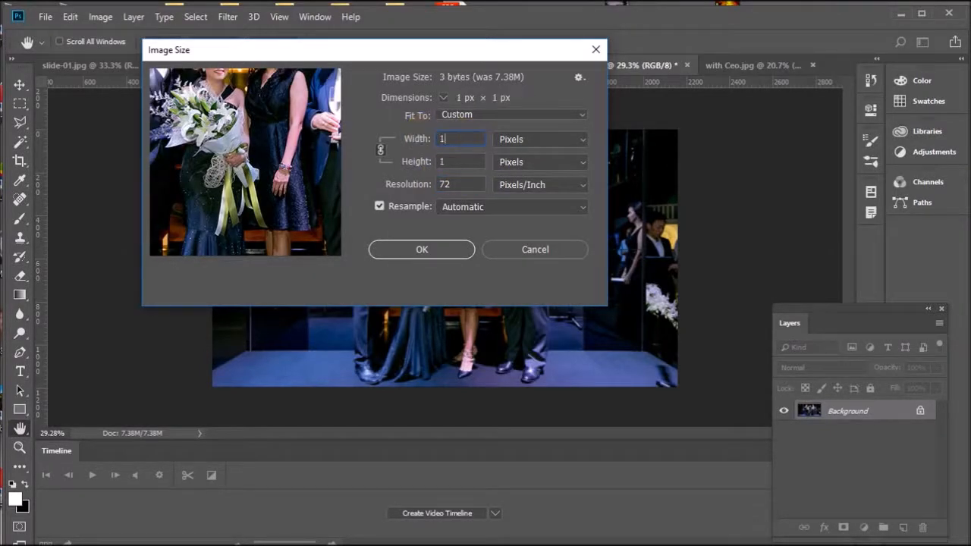
text(500)
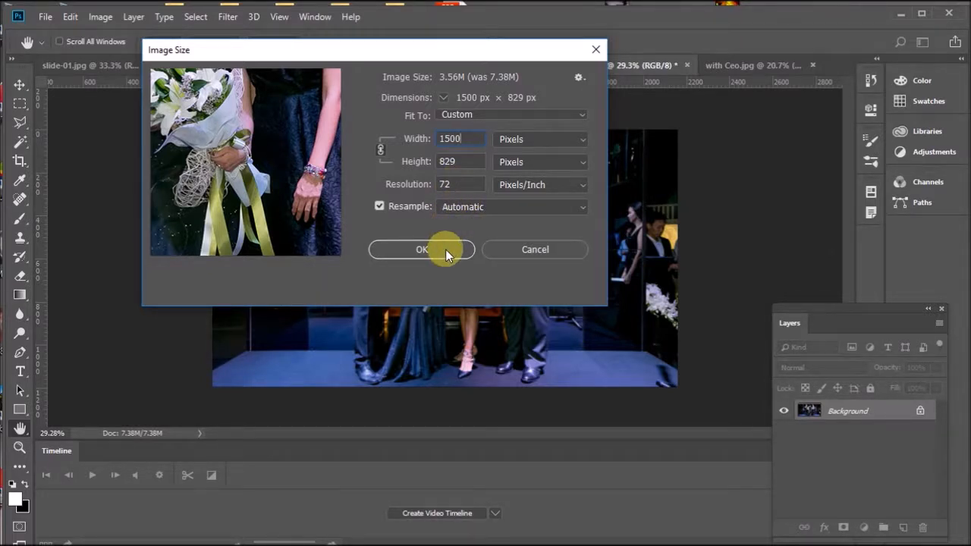
click(421, 249)
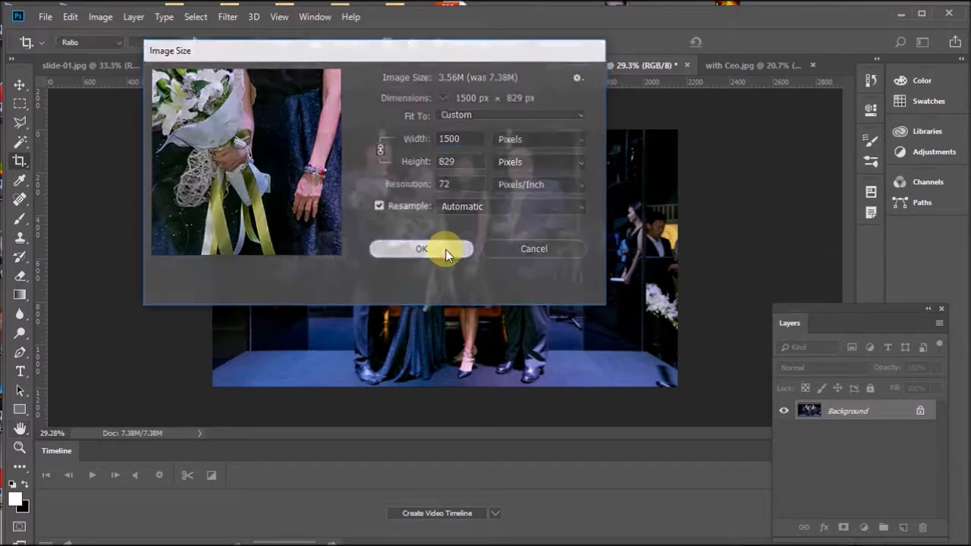
key(c)
Unlock the Background layer in with Ceo.jpg, Stage night.jpg and night painting.jpg so each becomes an editable layer.
click(731, 67)
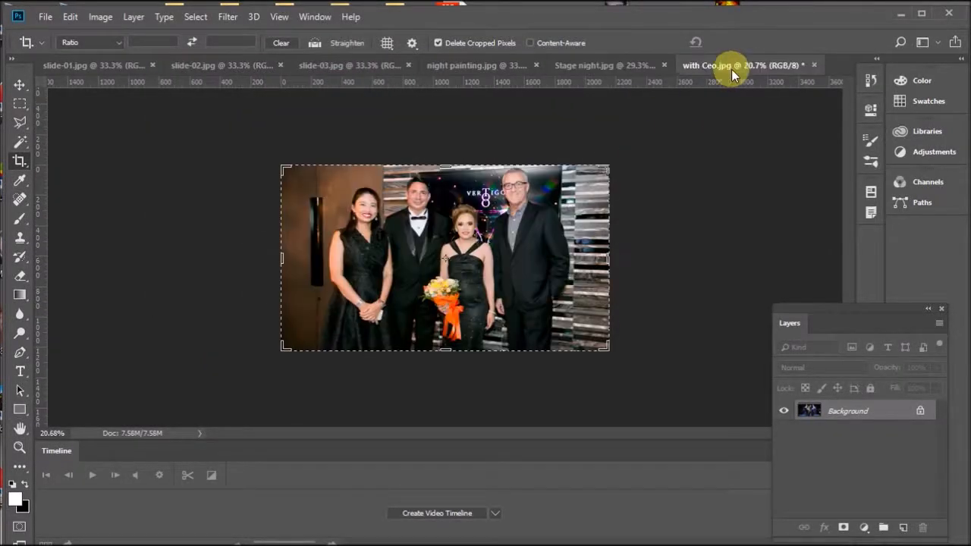
click(100, 16)
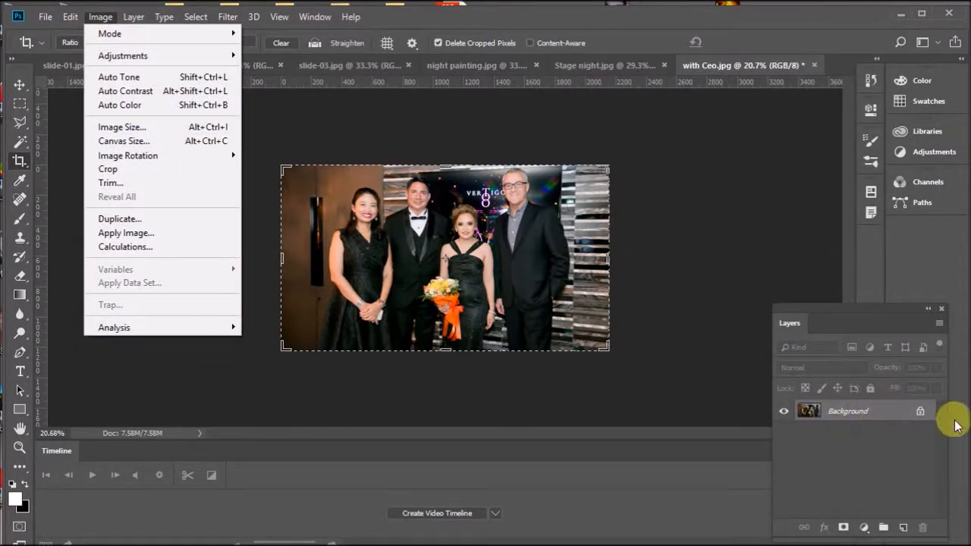
click(921, 412)
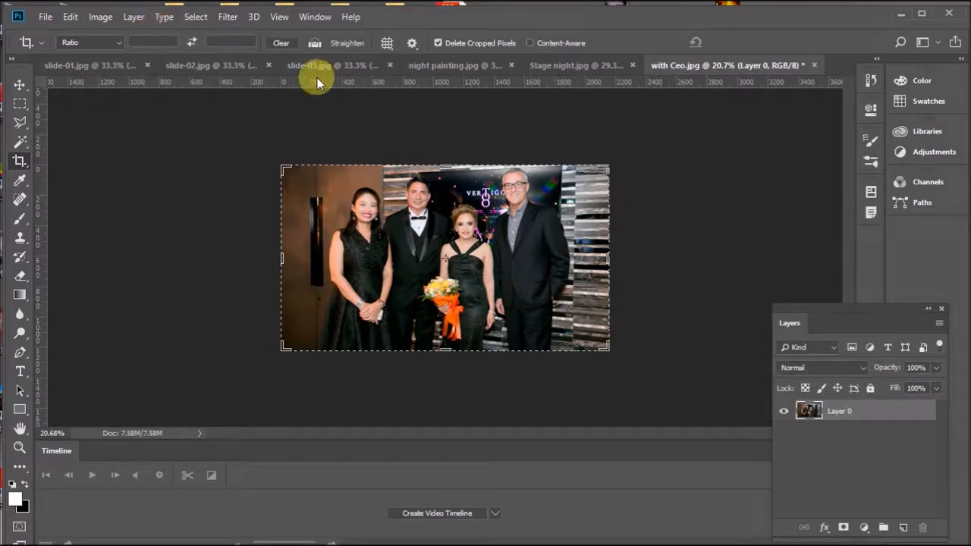
click(537, 65)
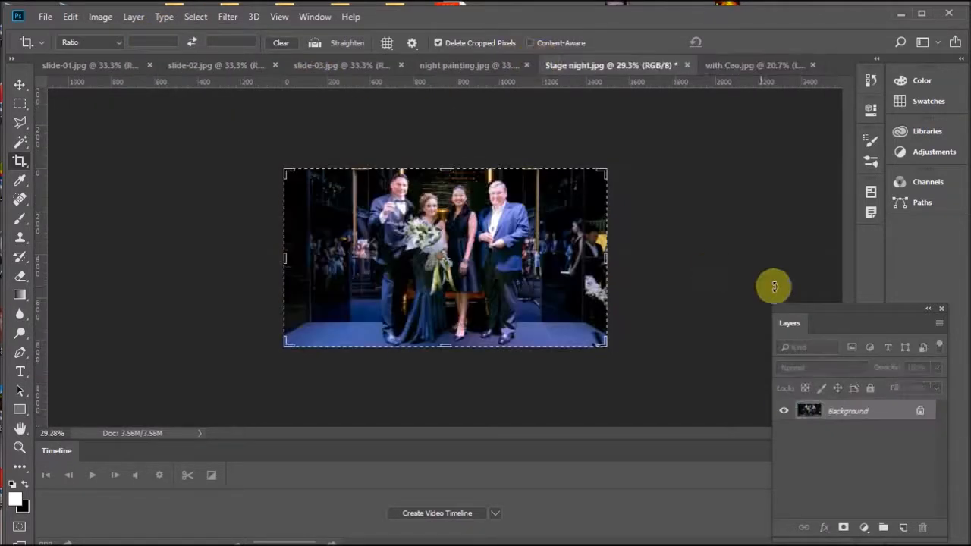
click(920, 414)
click(451, 65)
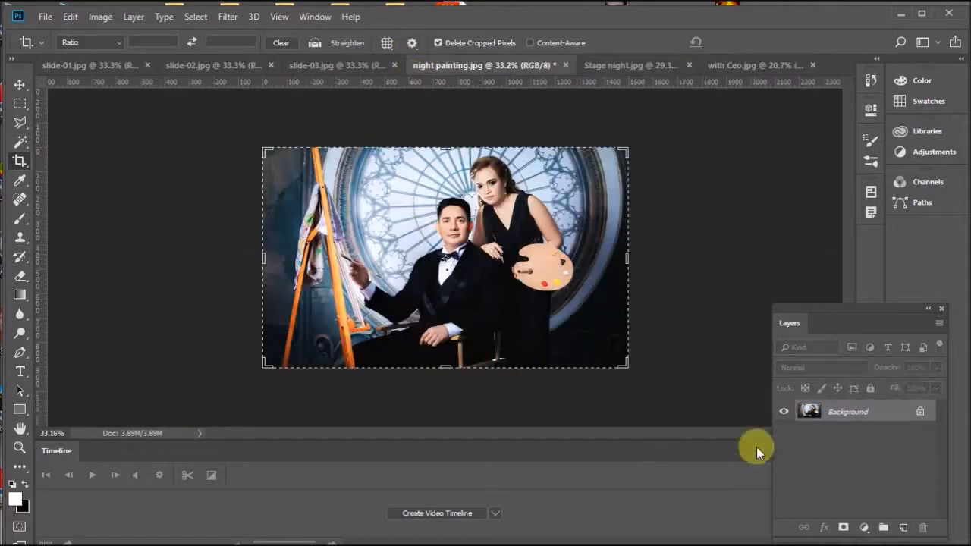
click(919, 414)
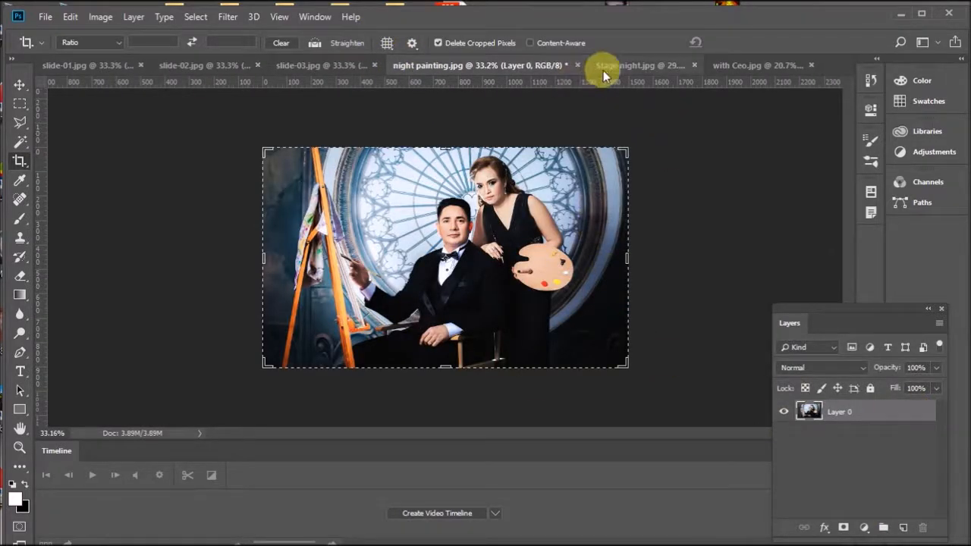
click(643, 66)
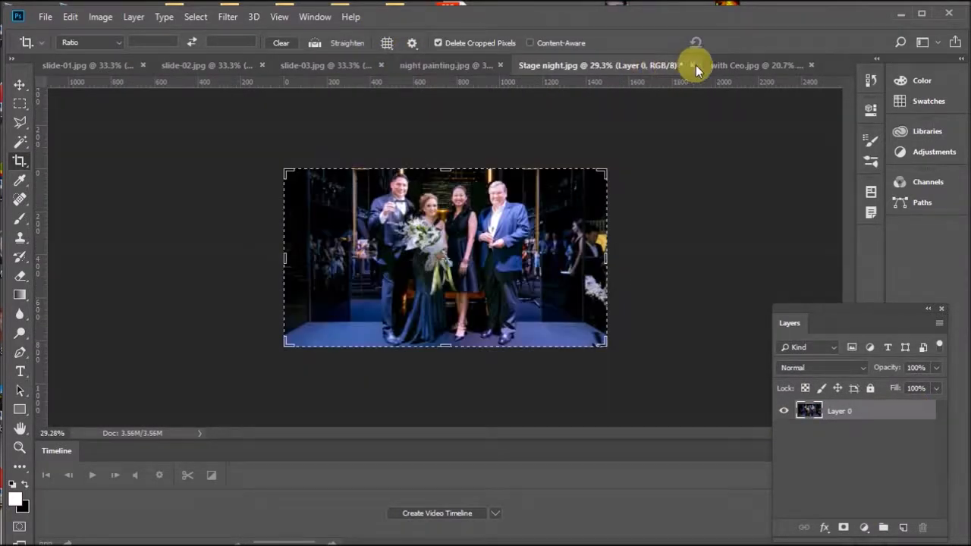
click(457, 65)
click(625, 69)
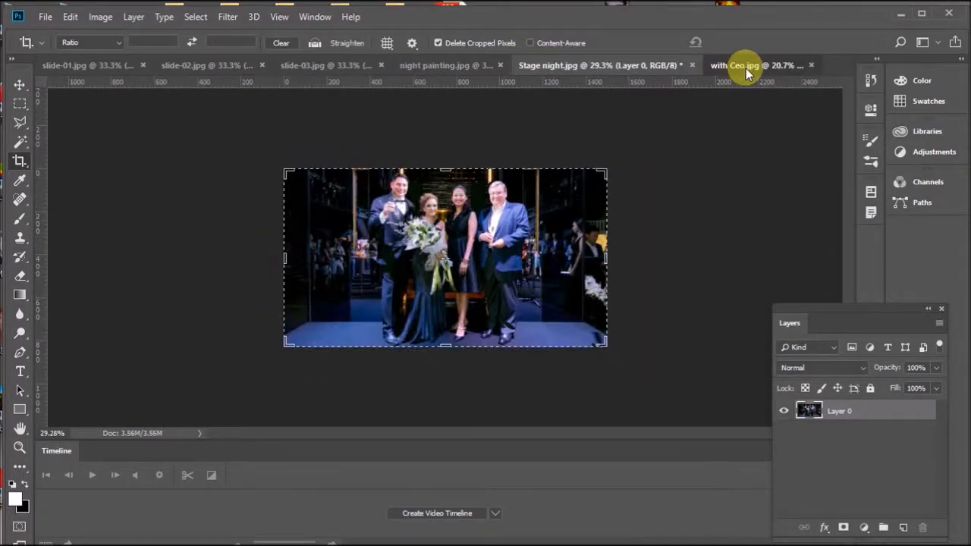
Try a Brightness/Contrast adjustment on with Ceo.jpg with brightness -14 and contrast 49.
click(745, 68)
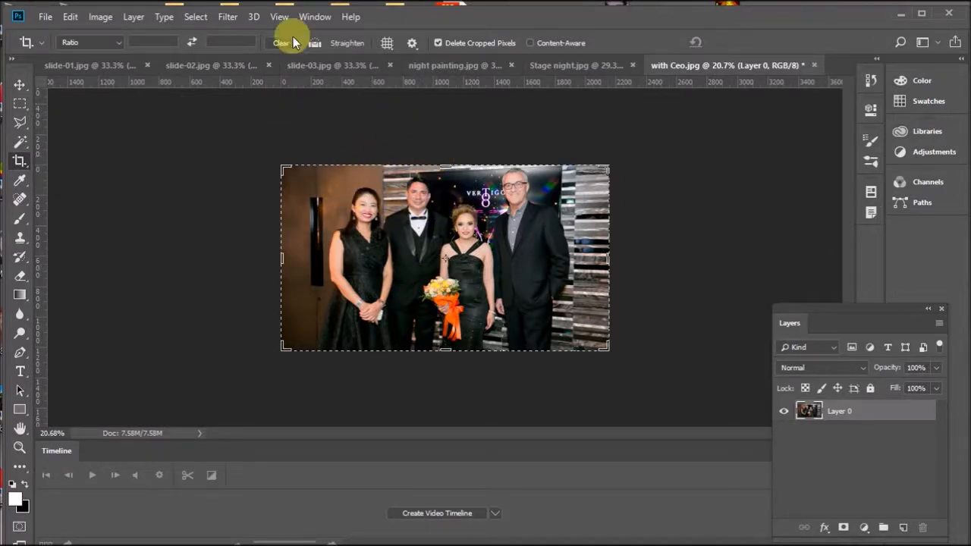
click(104, 17)
mouse_move(124, 56)
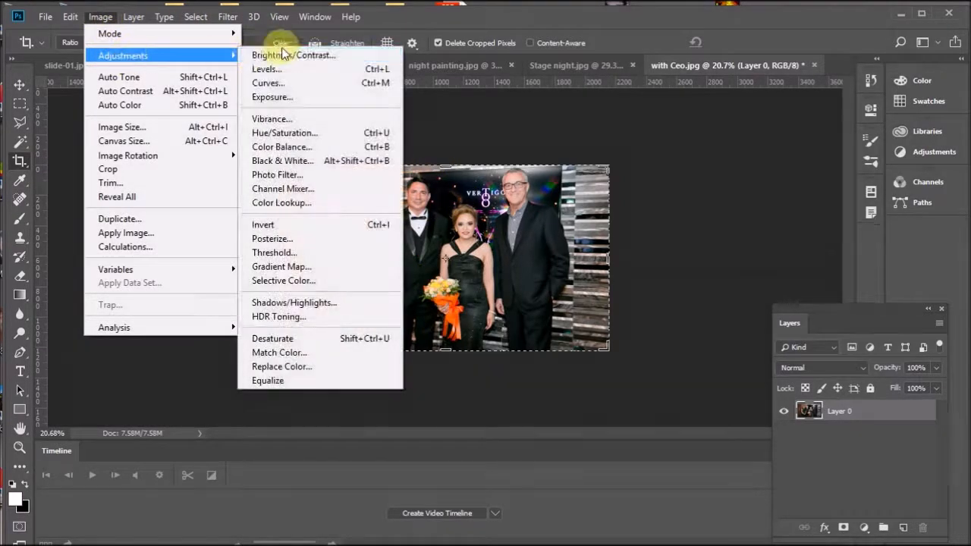
click(284, 58)
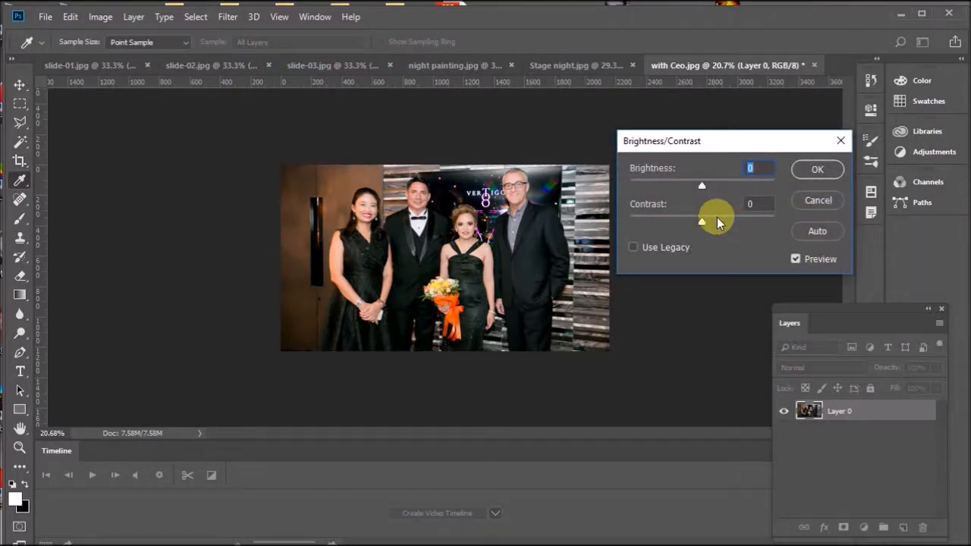
drag(717, 220, 748, 223)
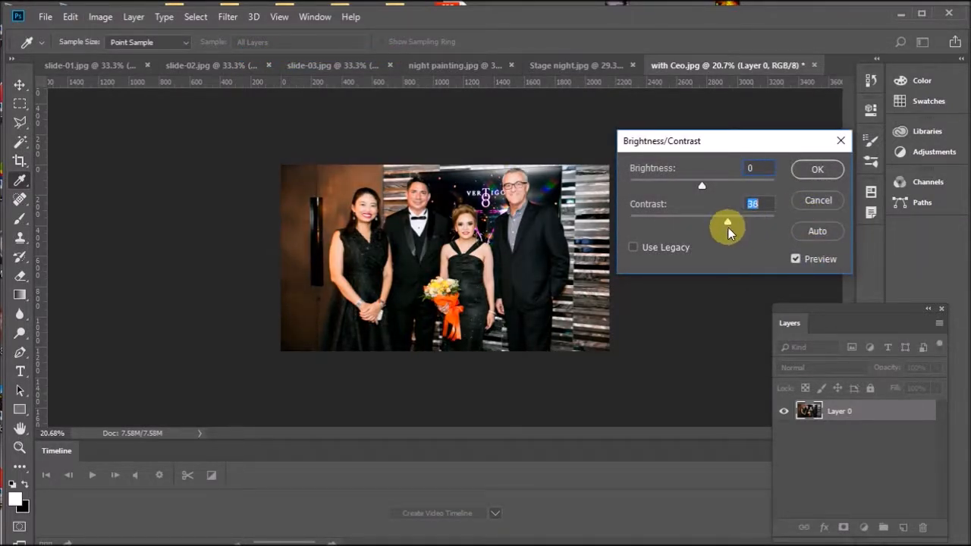
drag(726, 226, 737, 249)
mouse_move(697, 188)
mouse_down()
mouse_move(666, 194)
mouse_move(708, 195)
mouse_move(693, 198)
mouse_up()
click(824, 209)
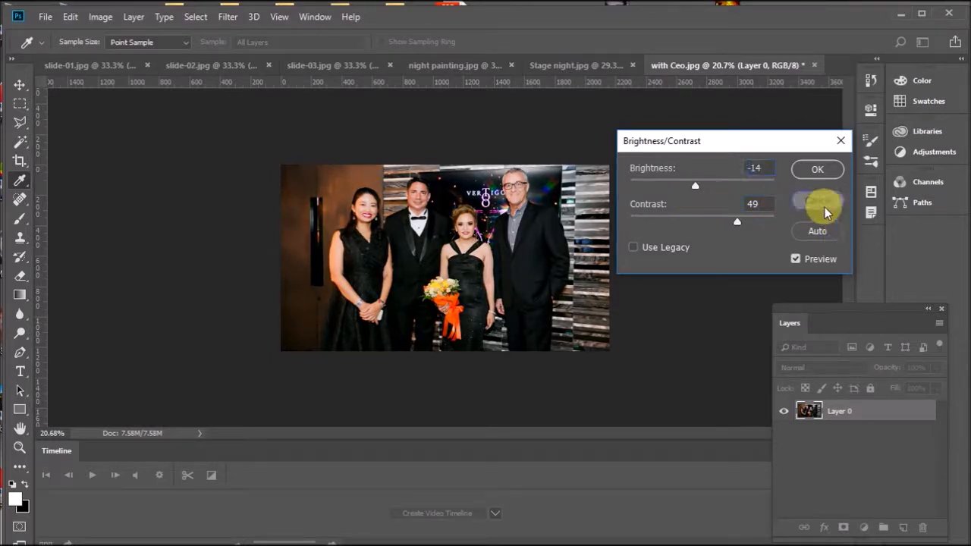
key(c)
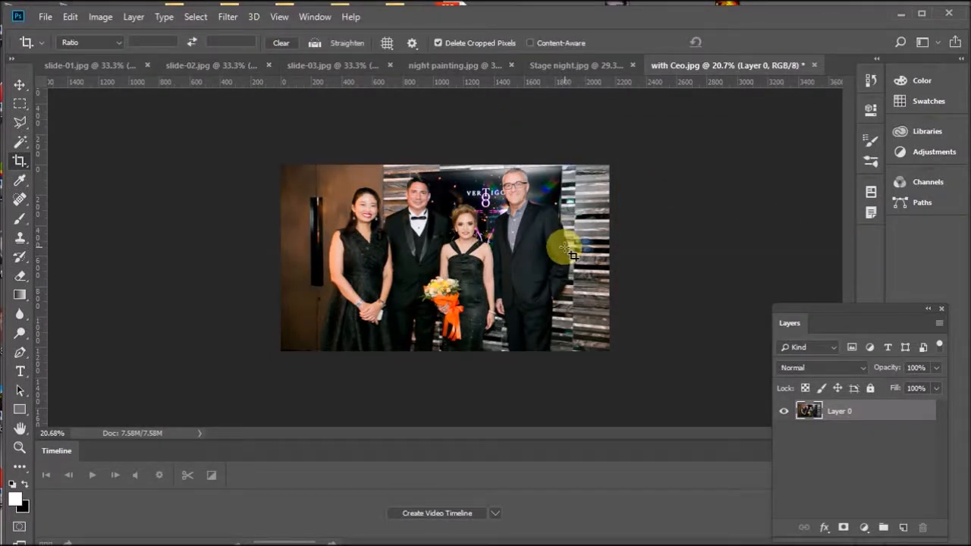
click(590, 64)
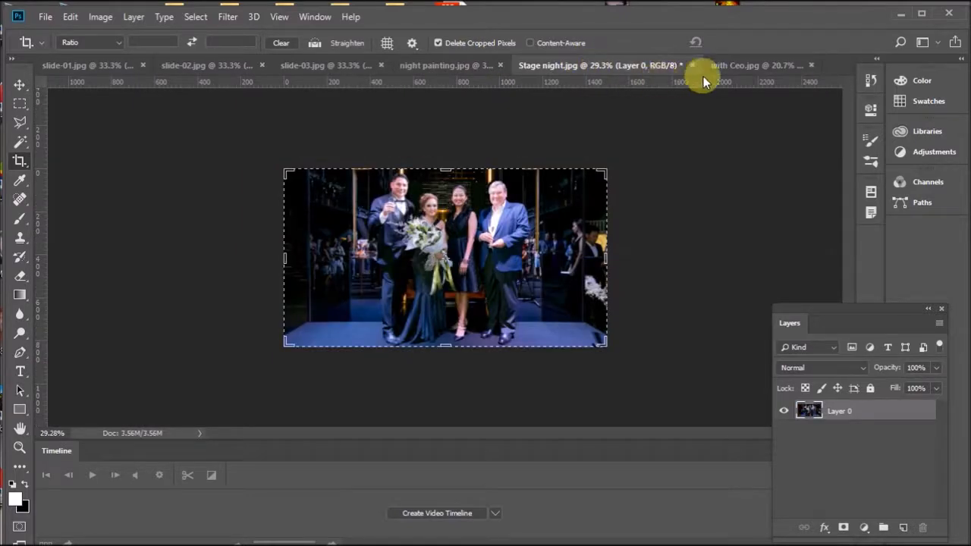
scroll(531, 227, up, 5)
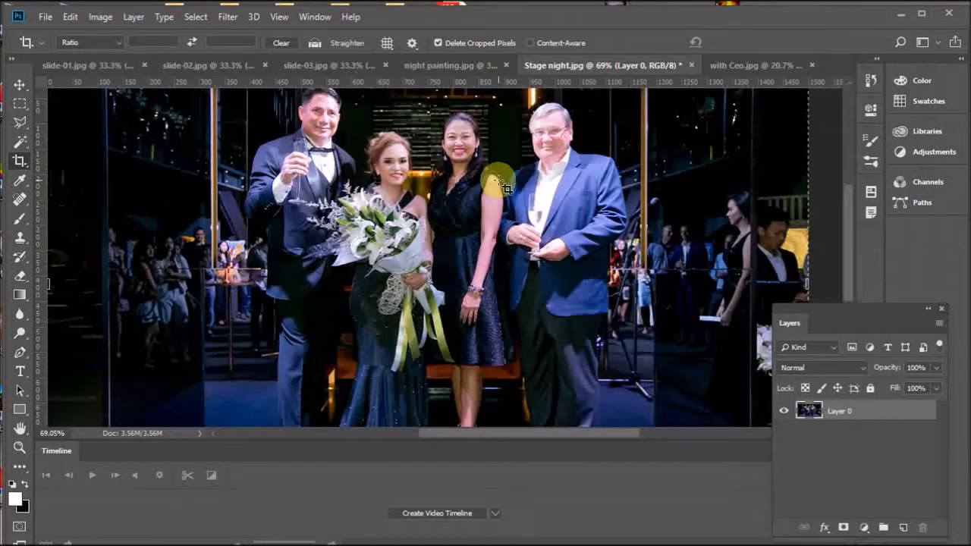
scroll(504, 185, down, 3)
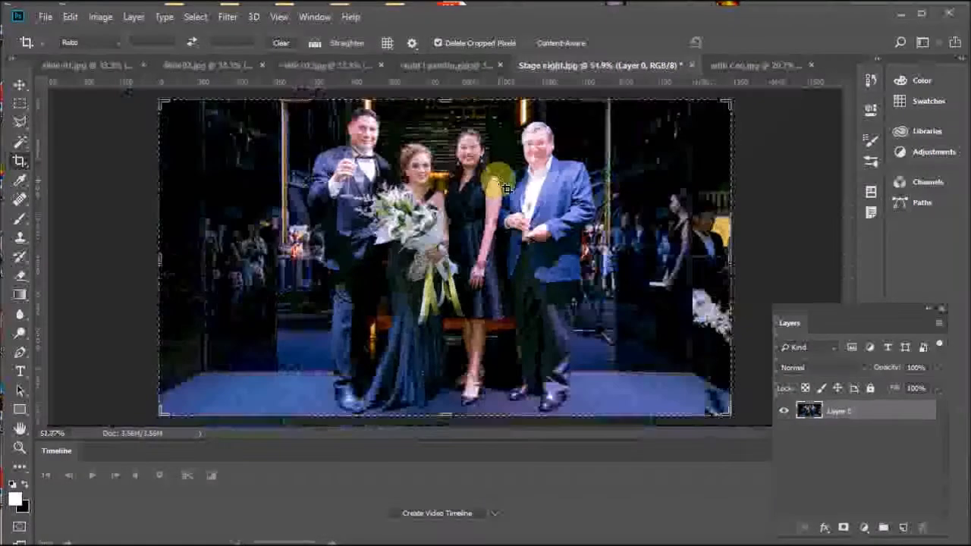
Resize with Ceo.jpg to a resolution of 72 pixels/inch and a width of 1500 pixels.
click(748, 64)
click(100, 16)
click(173, 126)
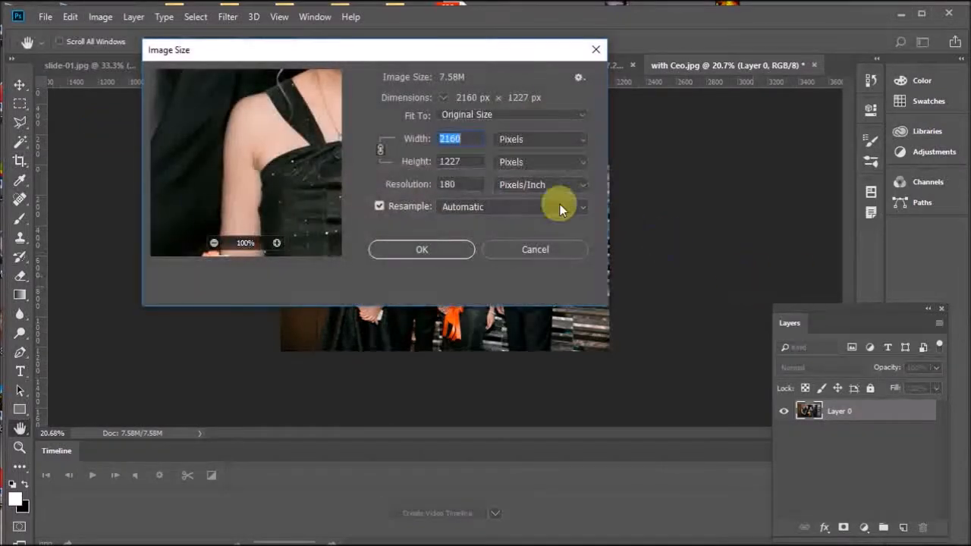
click(400, 184)
text(72)
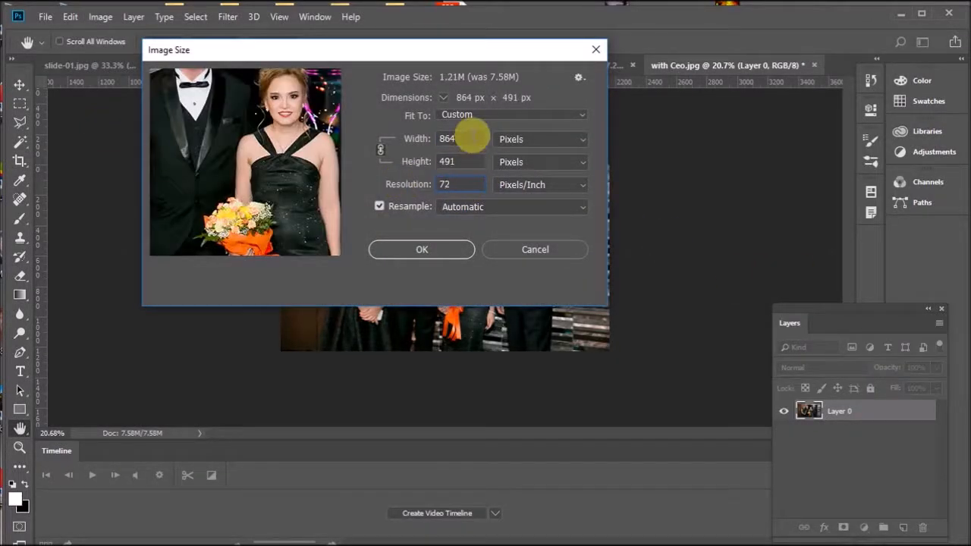
click(415, 139)
text(1500)
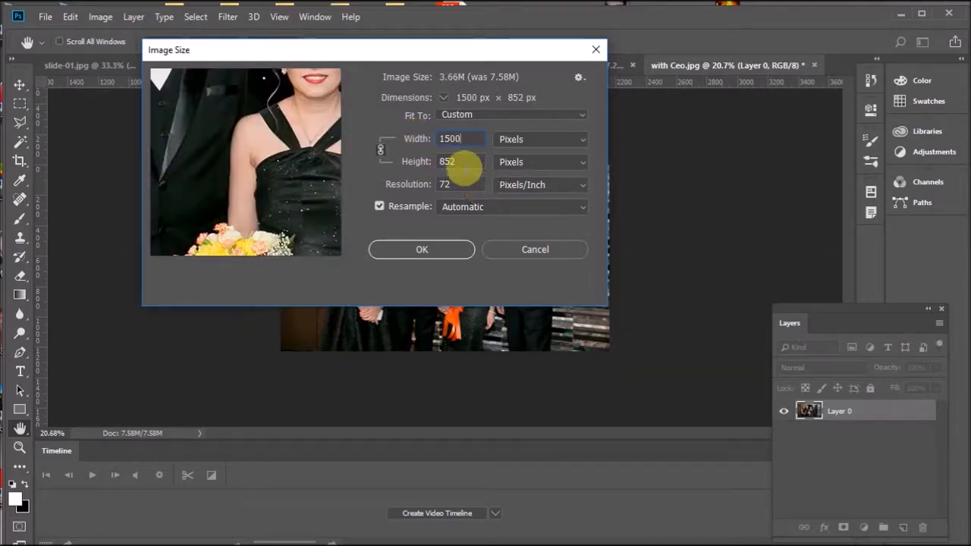
click(431, 254)
key(c)
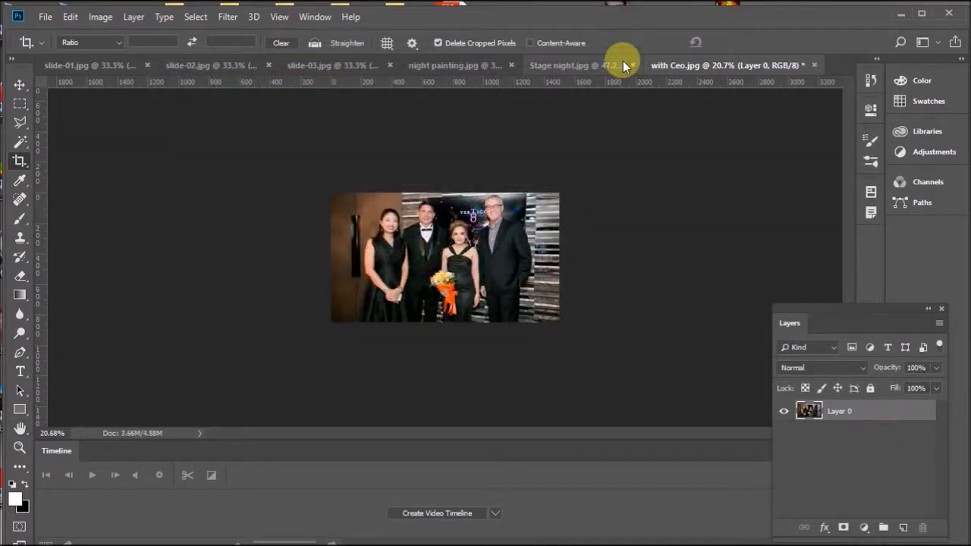
click(598, 65)
click(445, 66)
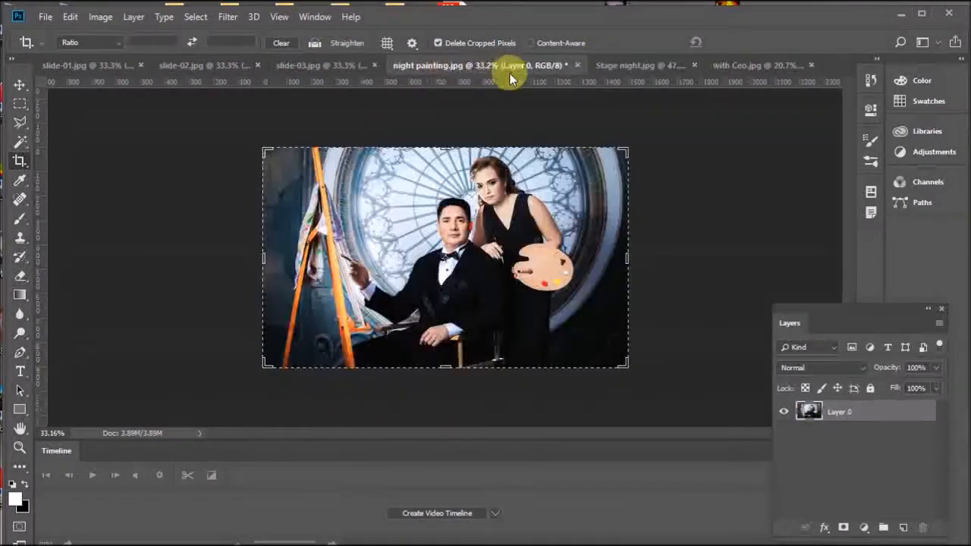
click(632, 66)
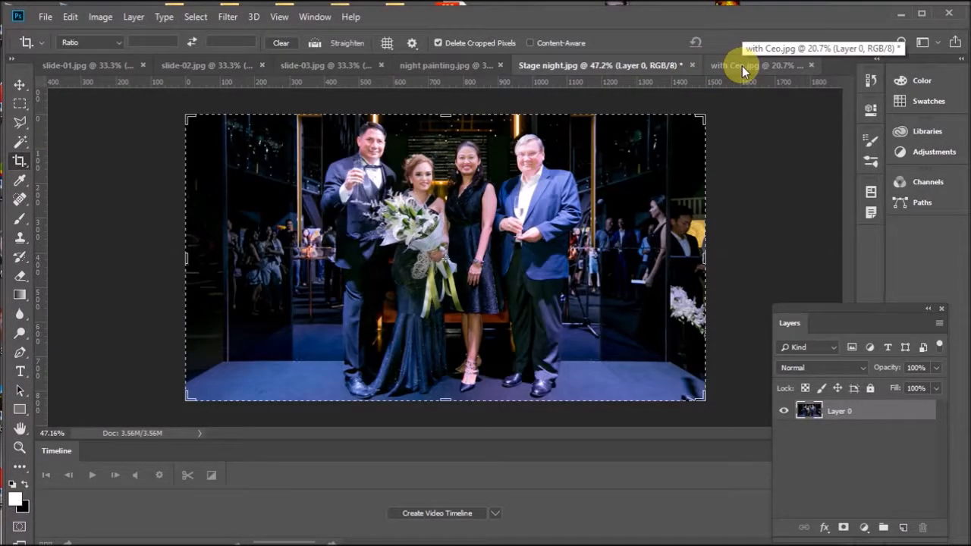
click(742, 66)
click(577, 69)
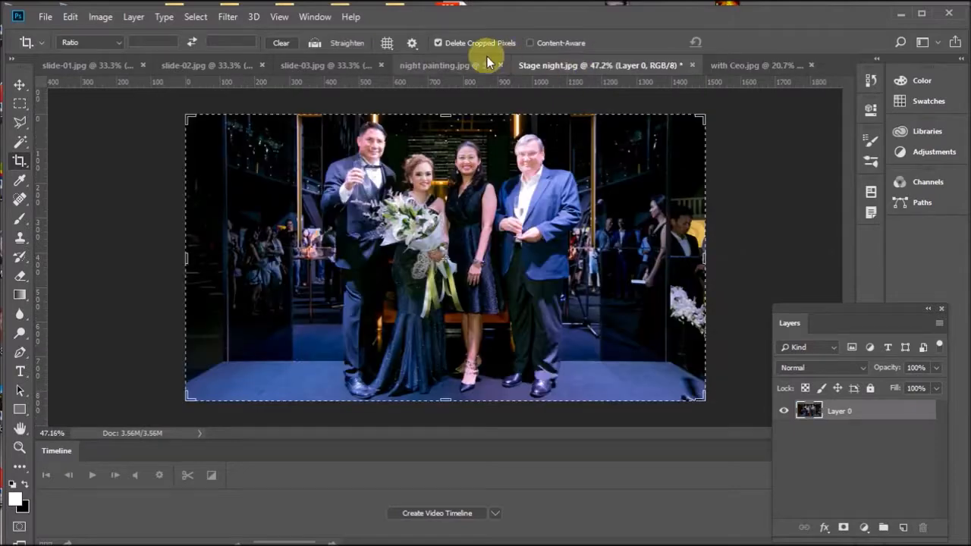
Check the image size settings of night painting.jpg and Stage night.jpg without changing them.
click(462, 64)
click(91, 16)
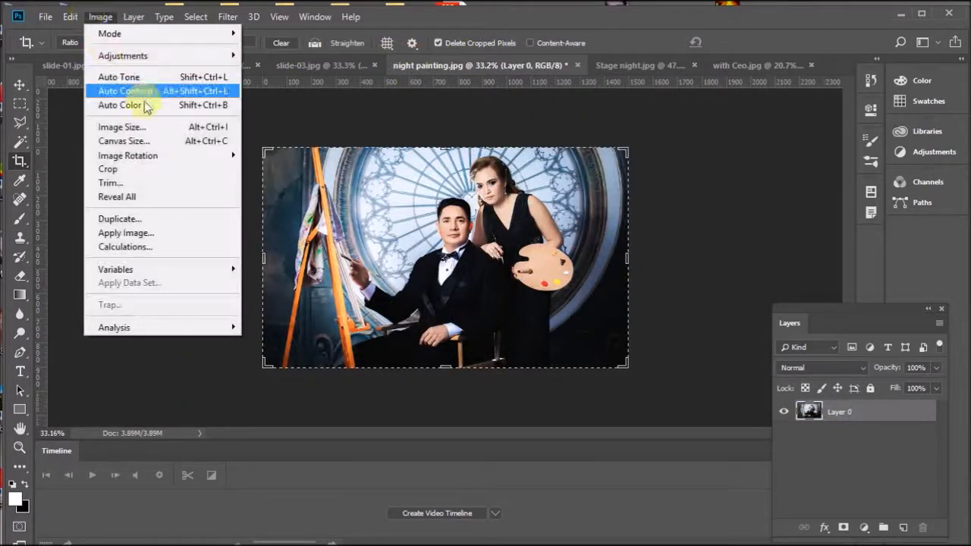
click(152, 126)
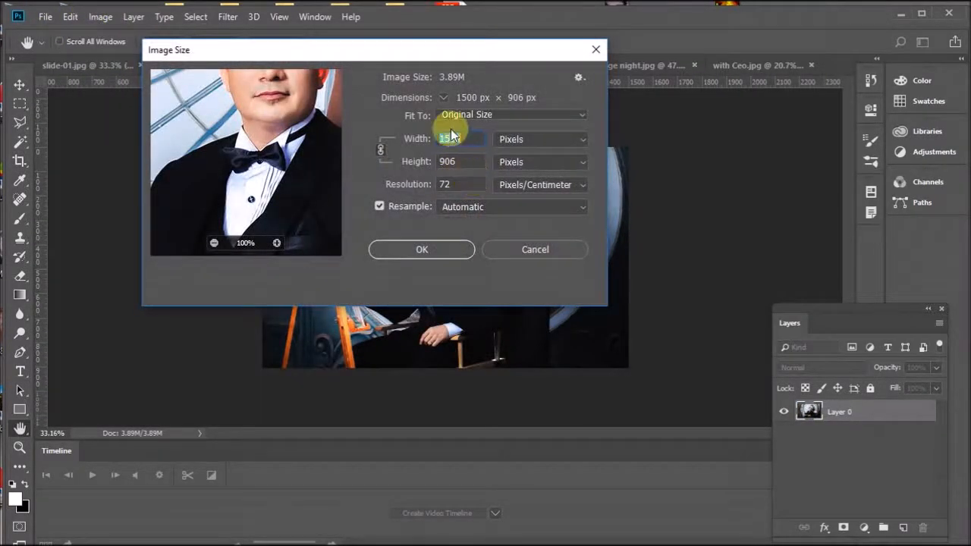
click(596, 49)
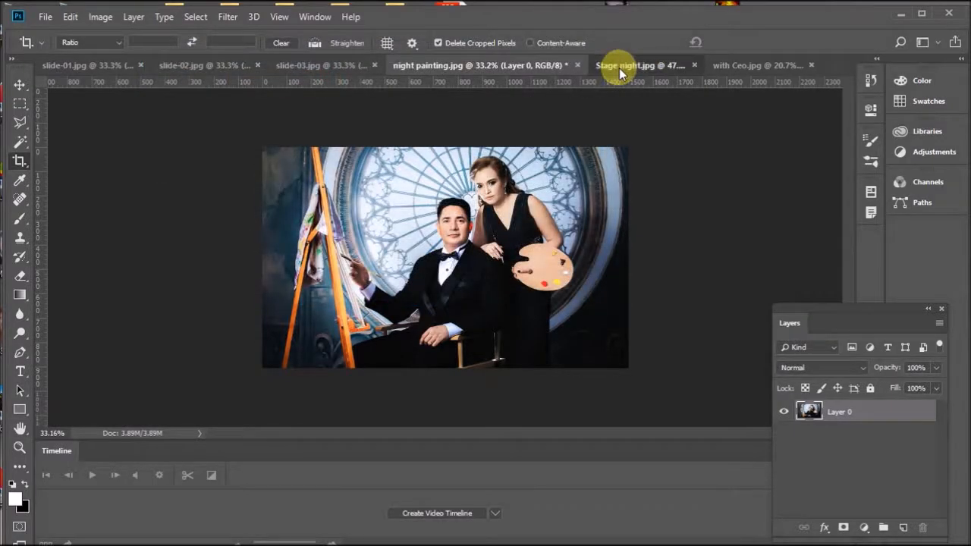
click(619, 67)
click(101, 17)
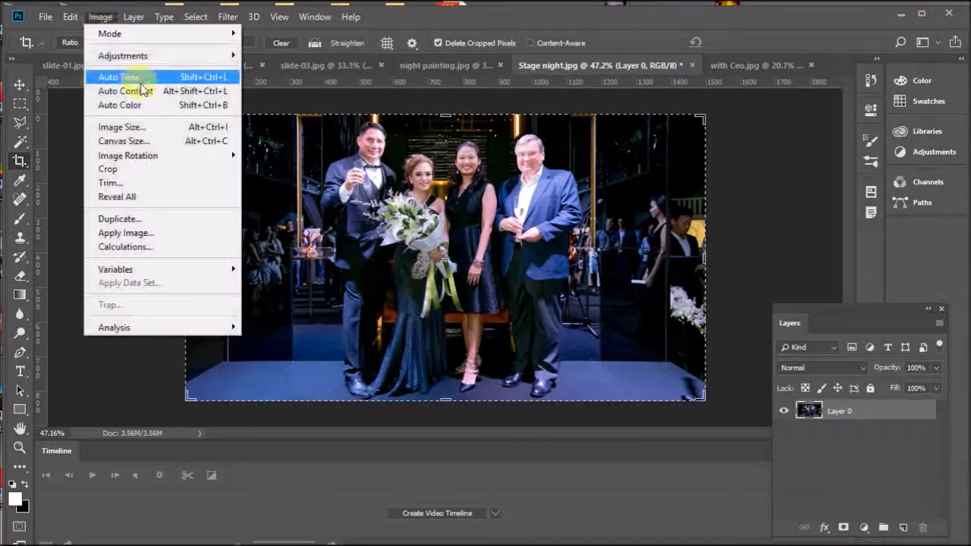
click(137, 126)
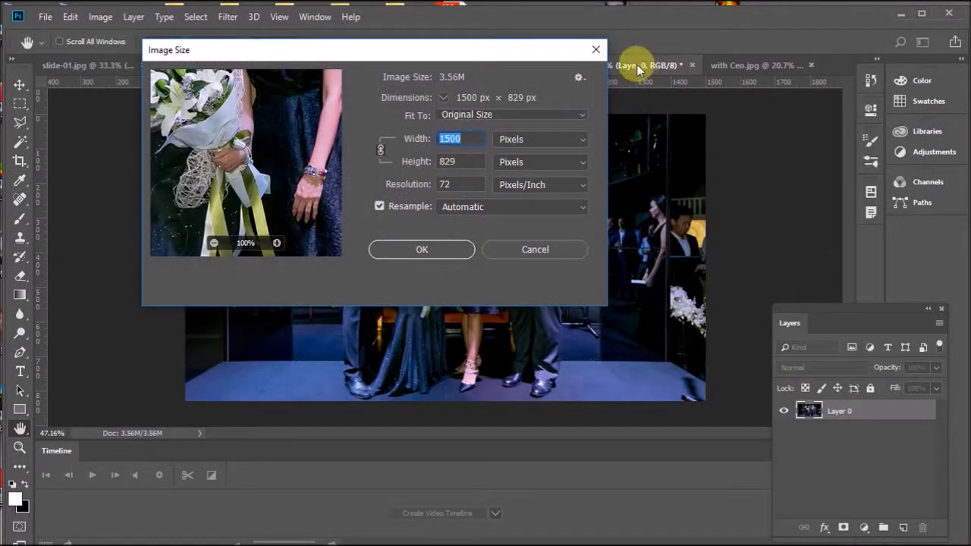
click(596, 49)
Check the image size settings of with Ceo.jpg without changing them.
click(729, 64)
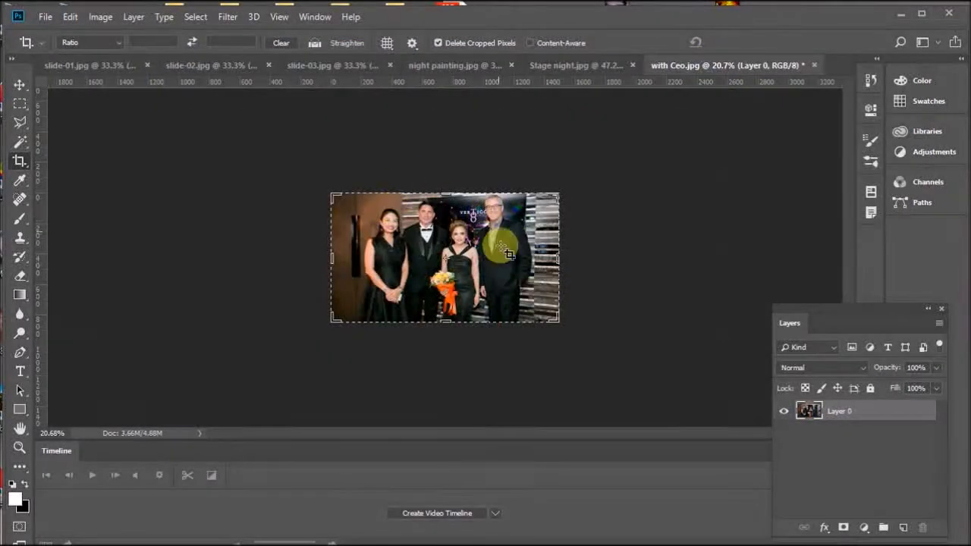
click(82, 16)
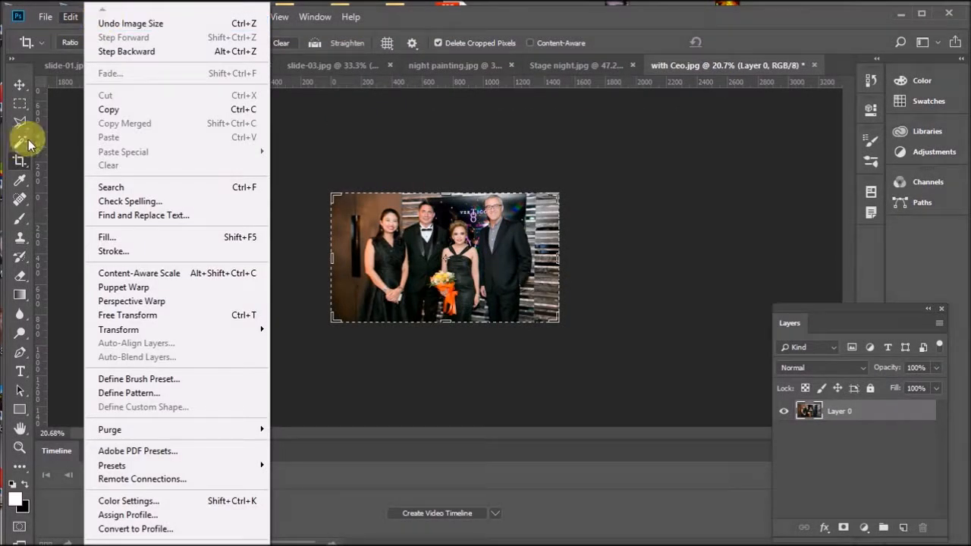
click(70, 16)
click(100, 16)
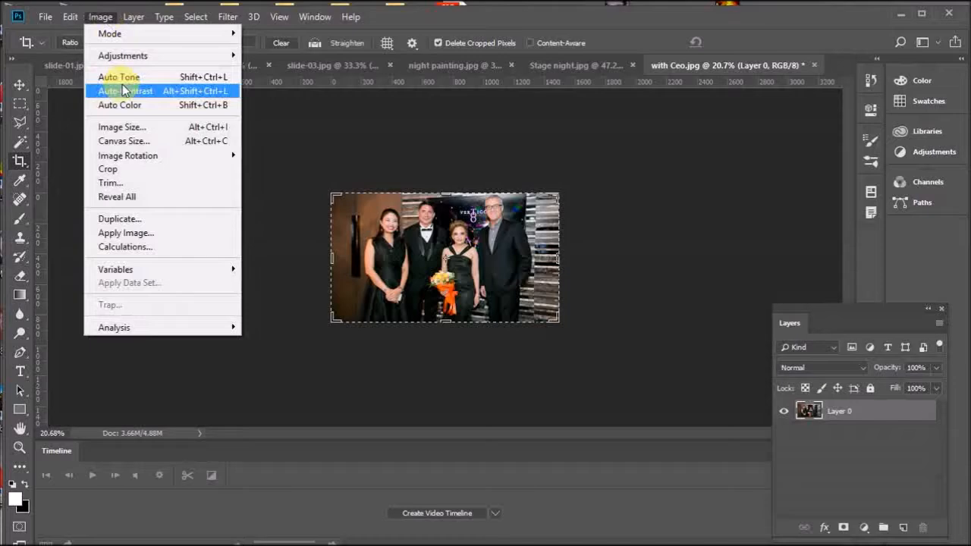
click(113, 124)
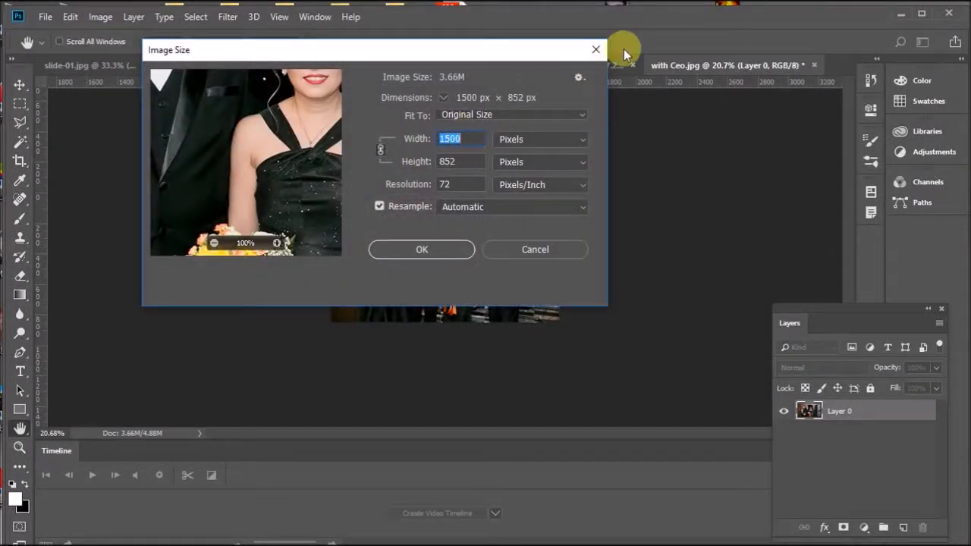
click(597, 50)
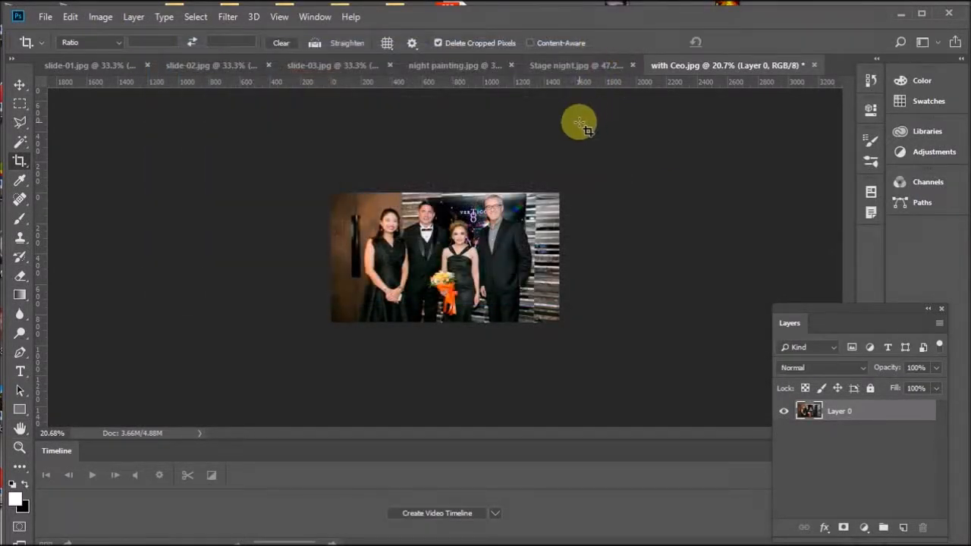
Compare the image dimensions of night painting.jpg and Stage night.jpg, leaving both at their present size.
click(464, 66)
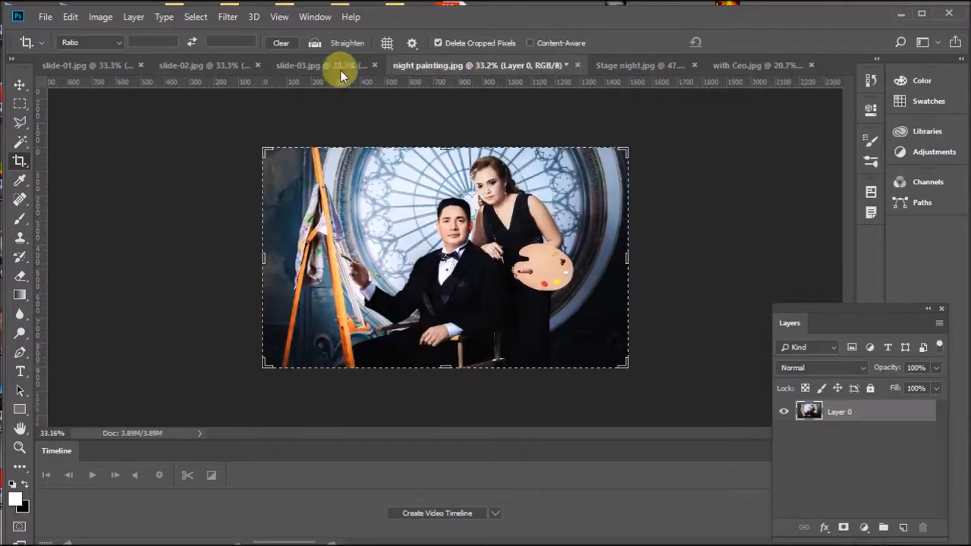
click(98, 16)
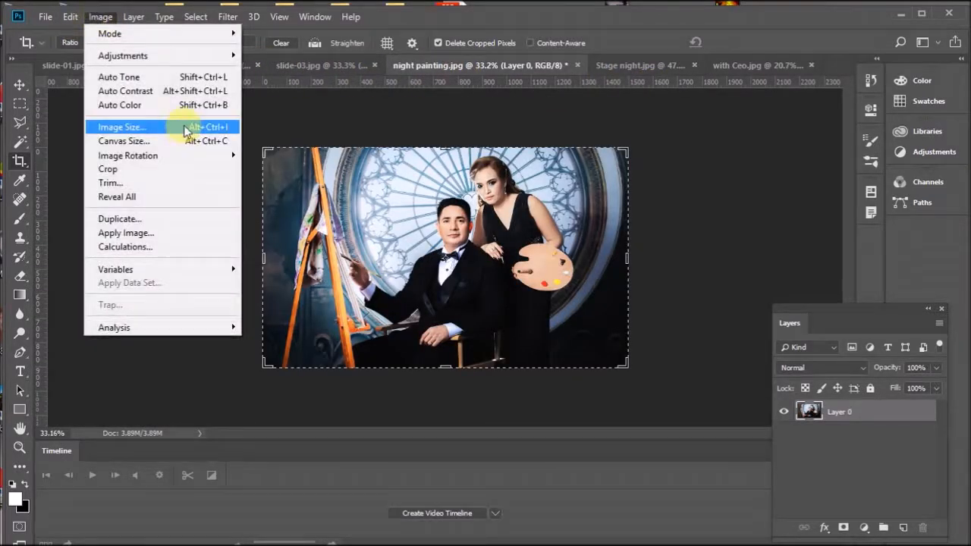
click(135, 129)
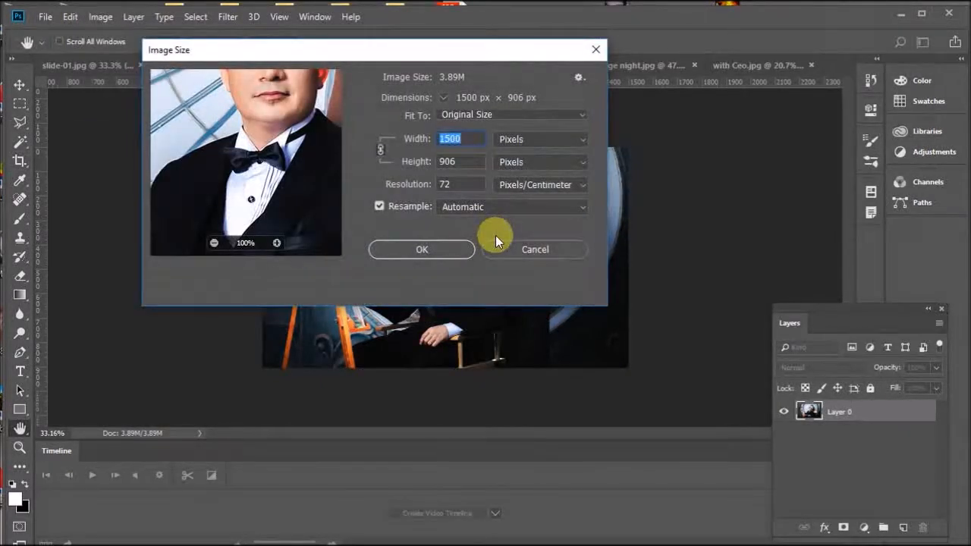
key(c)
click(534, 250)
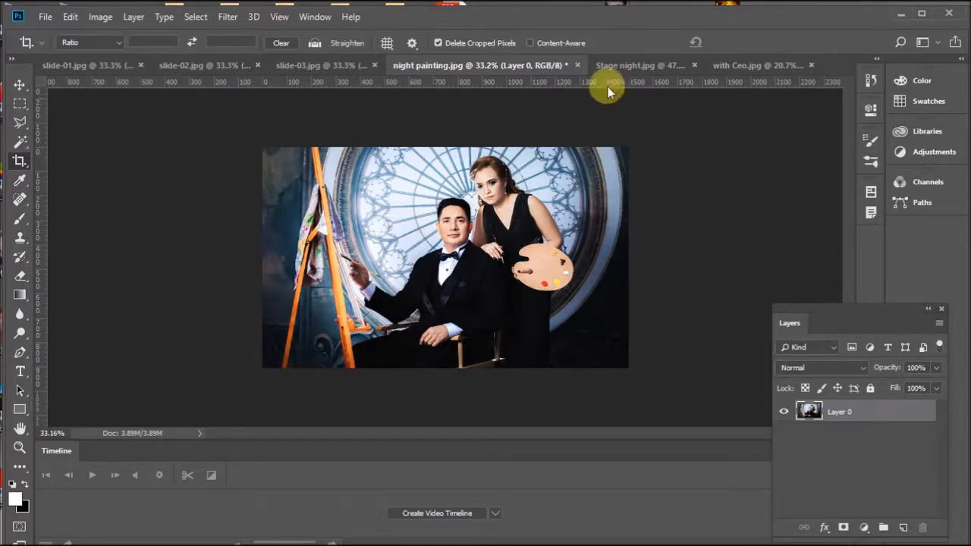
click(625, 64)
click(95, 16)
click(161, 124)
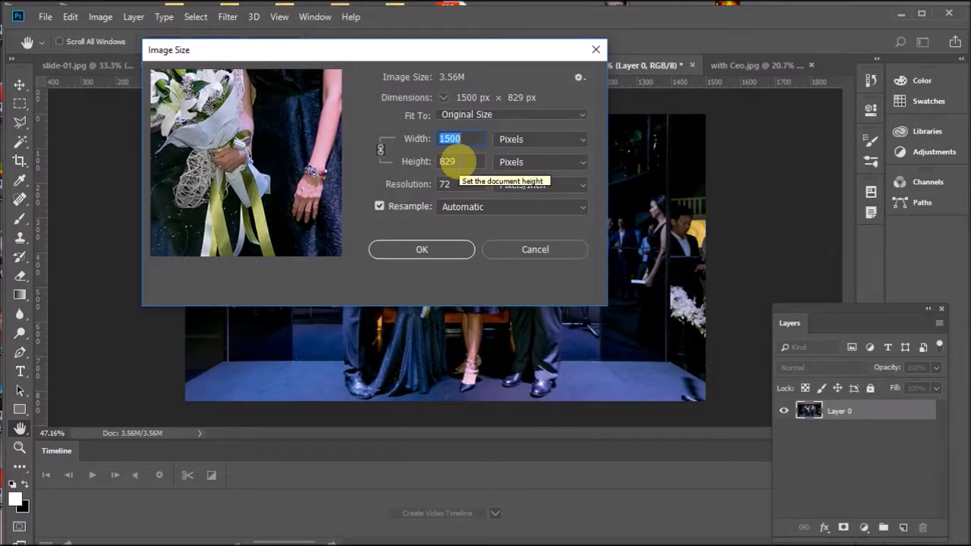
click(543, 253)
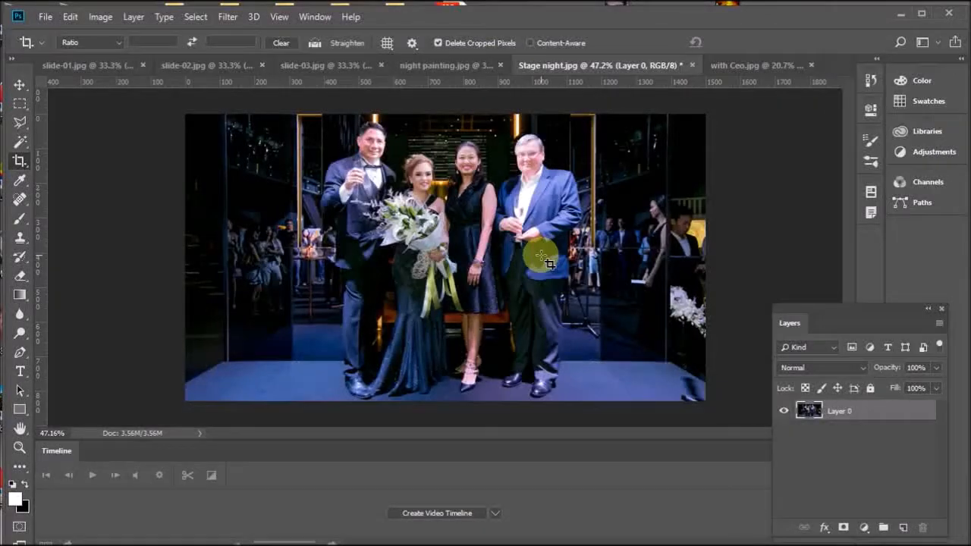
Step Stage night.jpg back in its history to undo the layer unlock, the resize and the last crop.
click(106, 16)
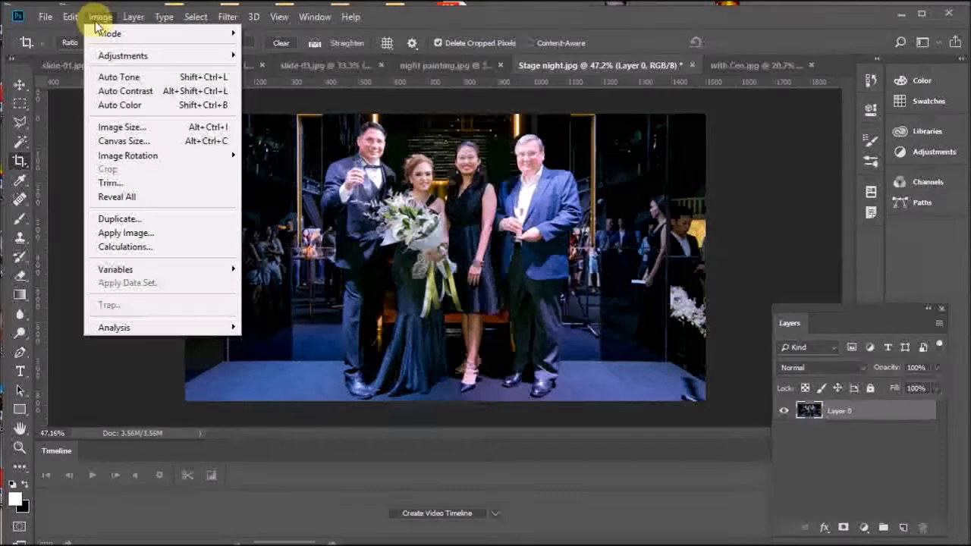
mouse_move(70, 16)
click(114, 50)
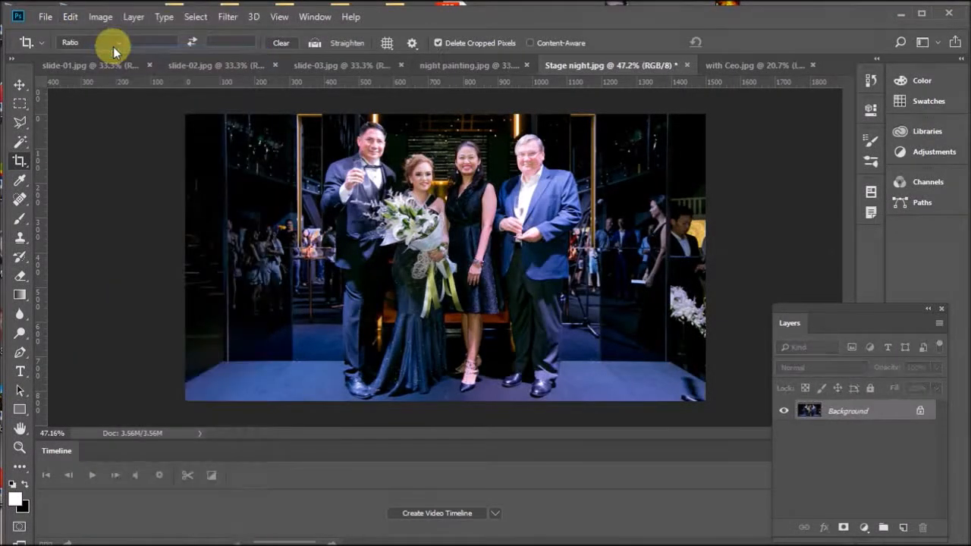
click(75, 17)
click(152, 53)
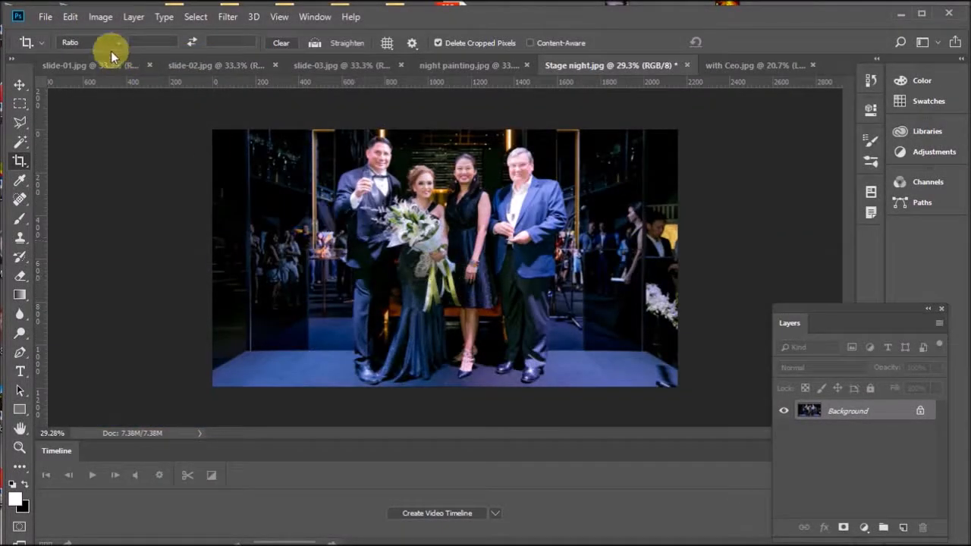
click(71, 17)
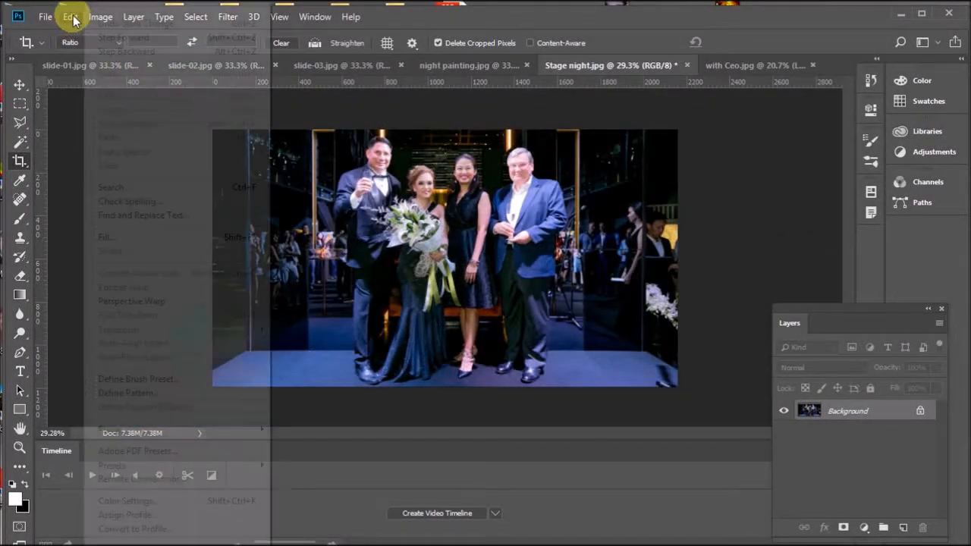
click(117, 53)
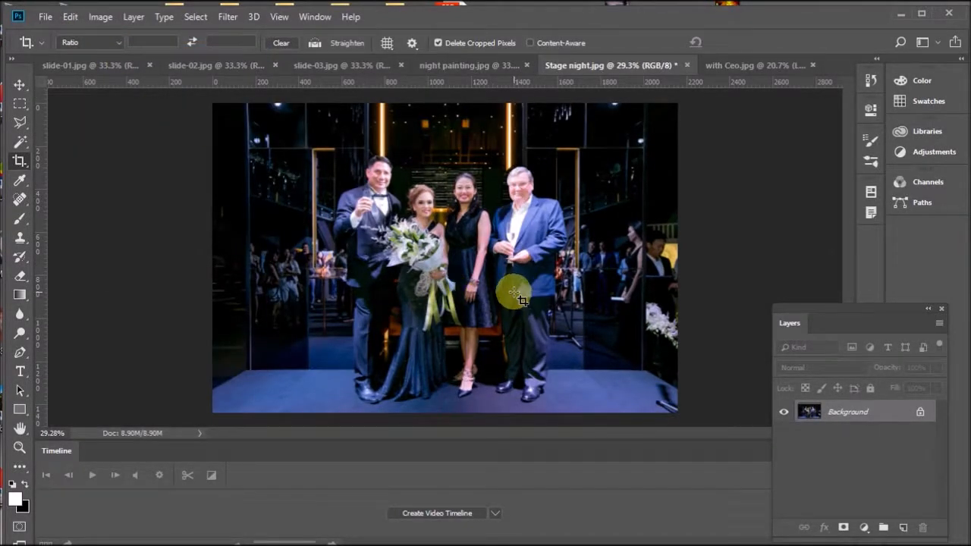
Crop away the upper part of Stage night.jpg at full width so the image is about 1230 px high.
scroll(514, 293, up, 1)
scroll(513, 292, down, 2)
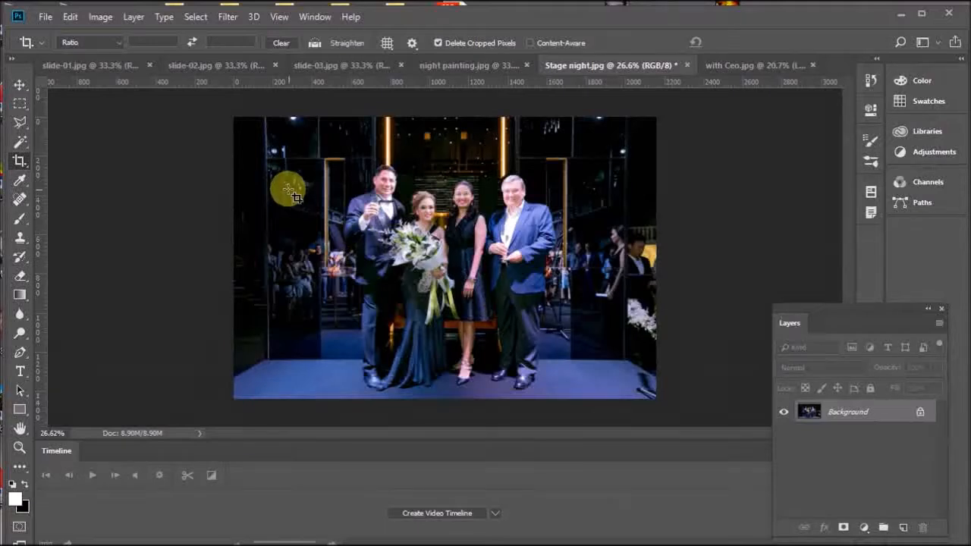
click(19, 163)
drag(444, 115, 446, 139)
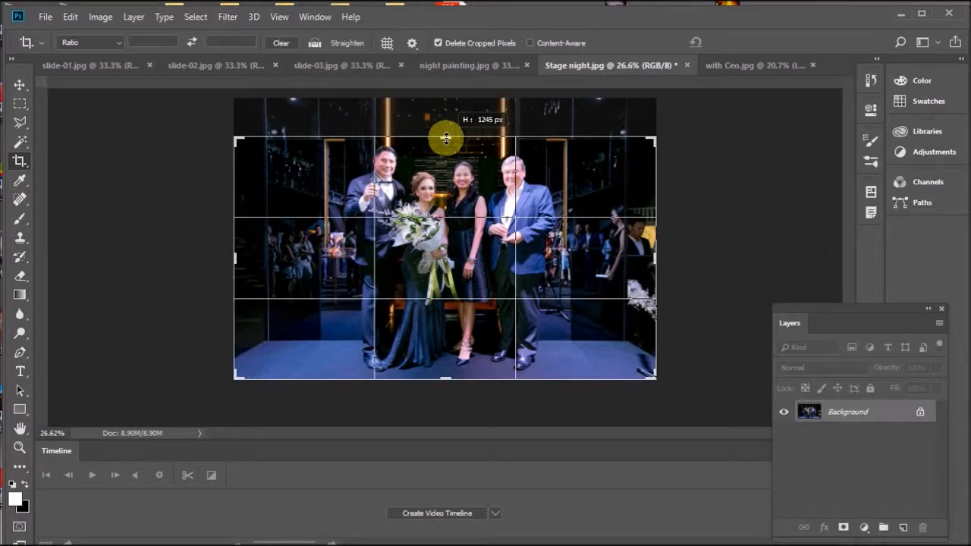
mouse_move(446, 139)
mouse_down()
mouse_move(448, 123)
mouse_move(450, 140)
mouse_up()
drag(449, 376, 449, 373)
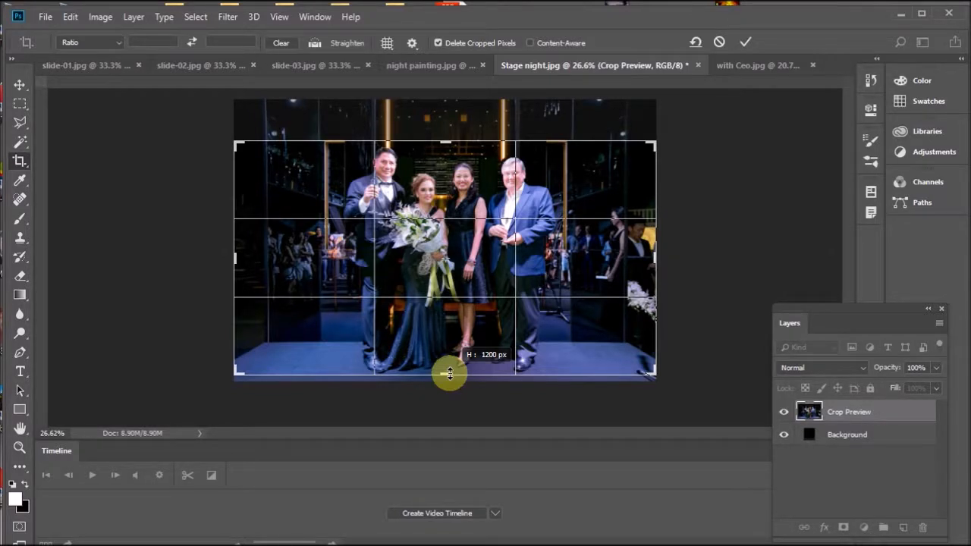
drag(449, 373, 449, 377)
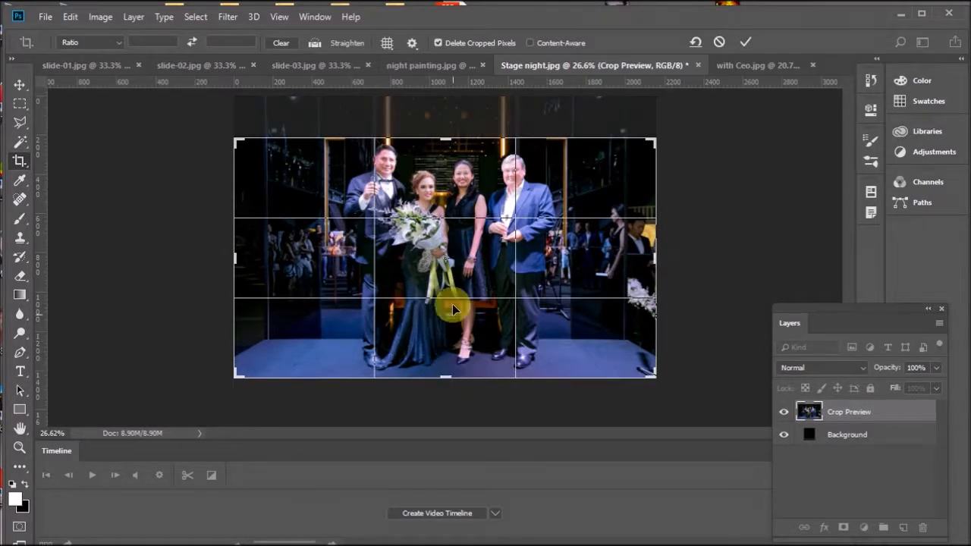
key(Return)
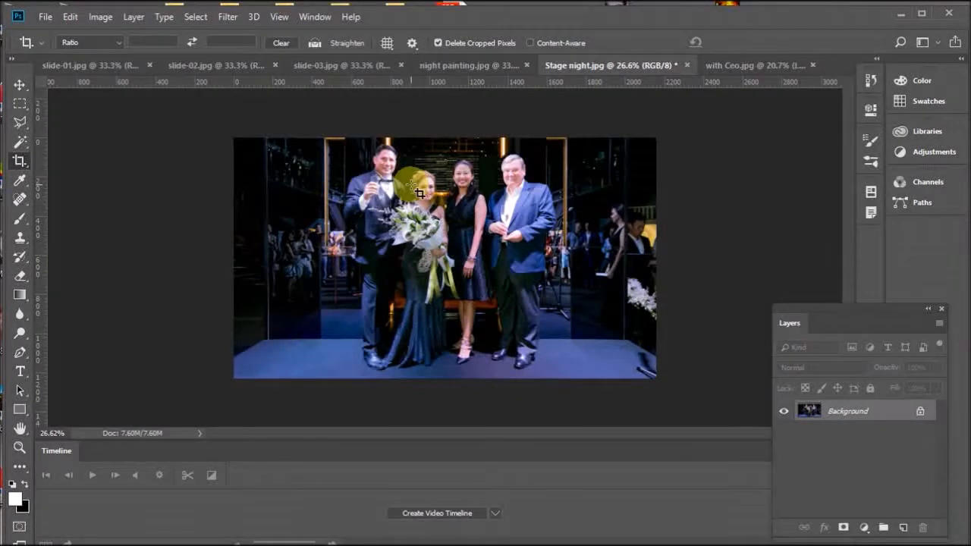
click(374, 162)
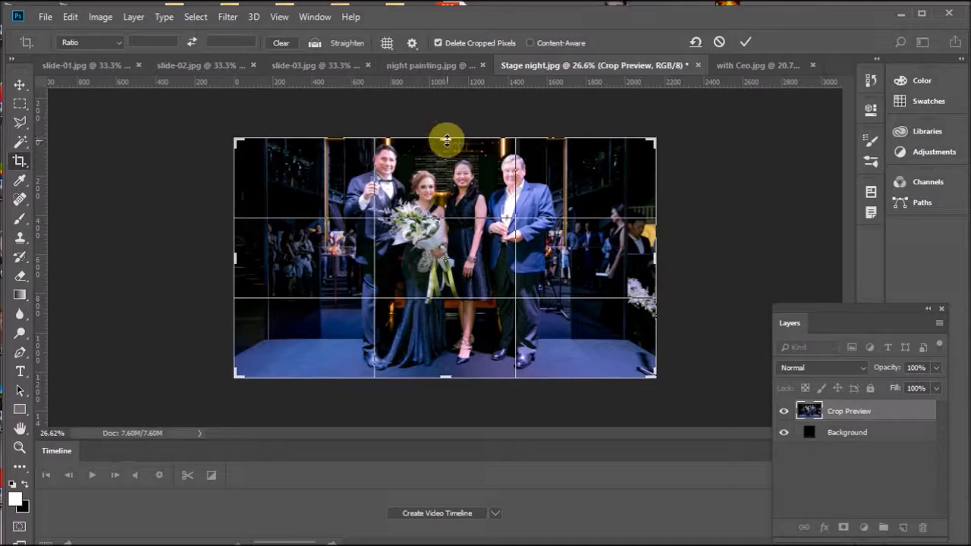
click(100, 16)
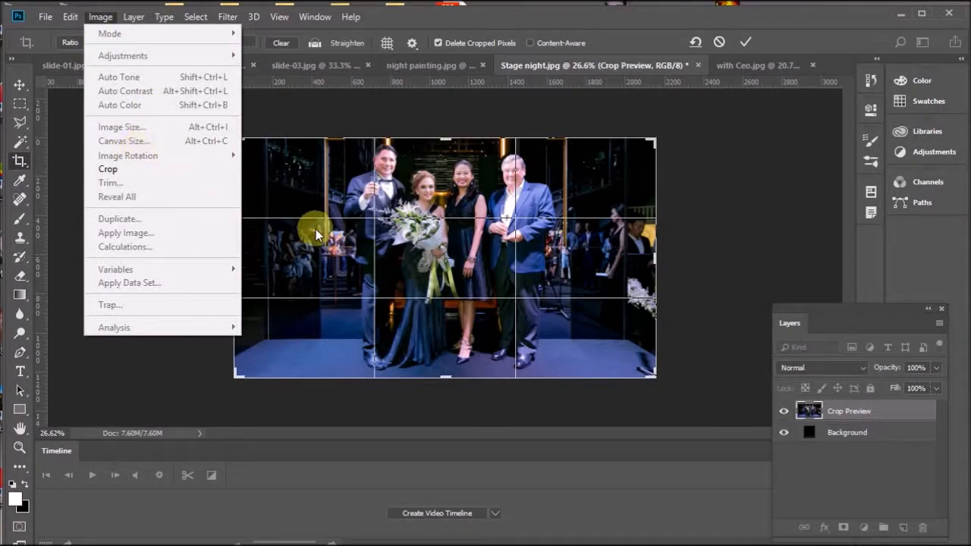
click(348, 166)
click(20, 84)
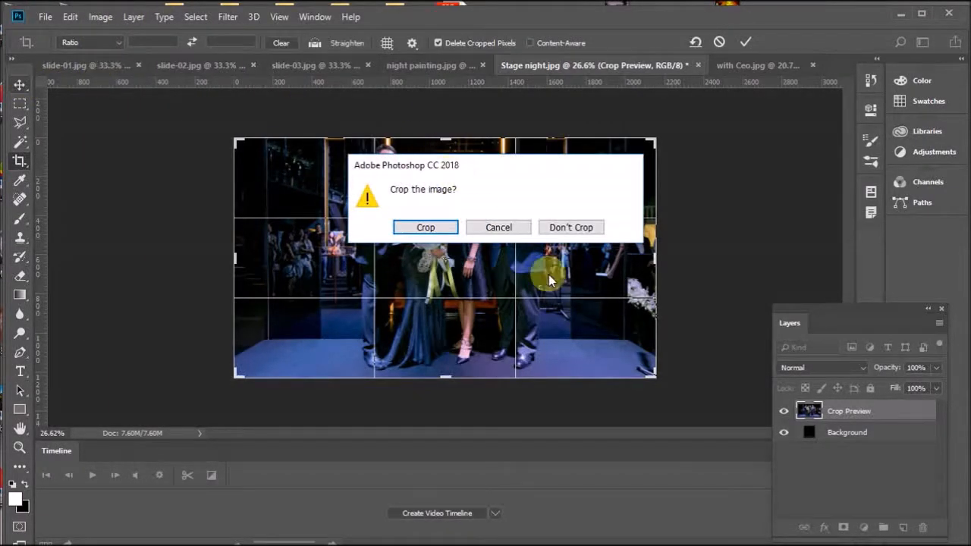
click(568, 227)
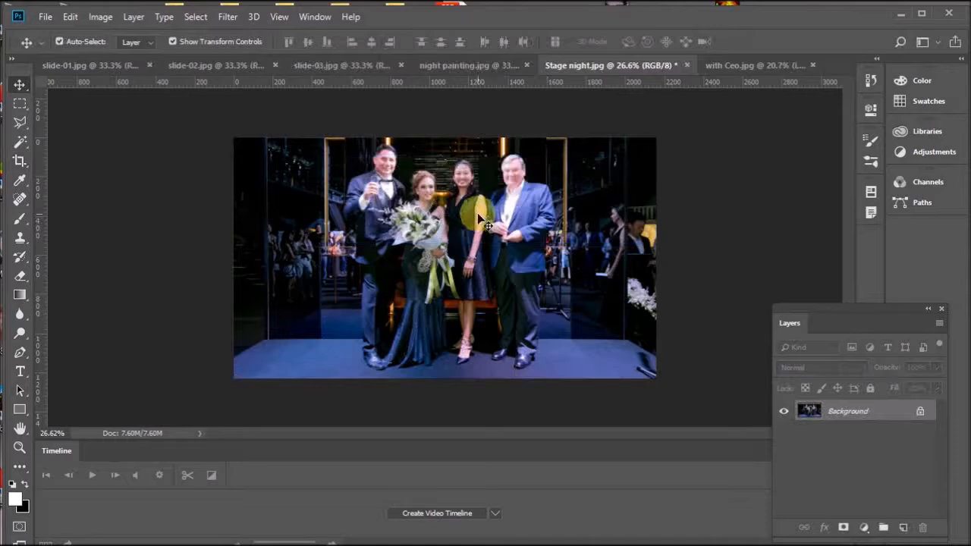
Resize Stage night.jpg to a resolution of 72 pixels/inch and a width of 1500 pixels.
click(76, 18)
click(70, 93)
click(114, 18)
click(127, 128)
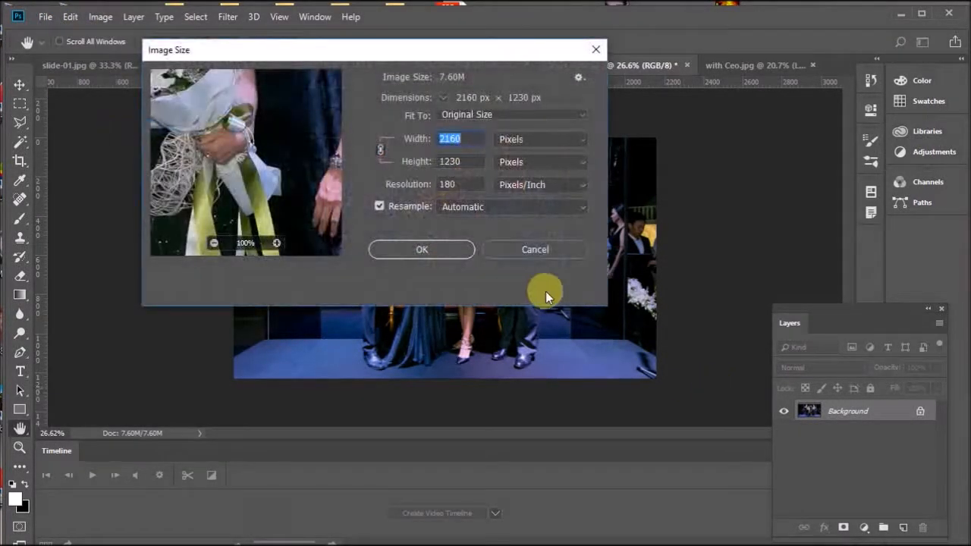
drag(464, 186, 429, 185)
text(72)
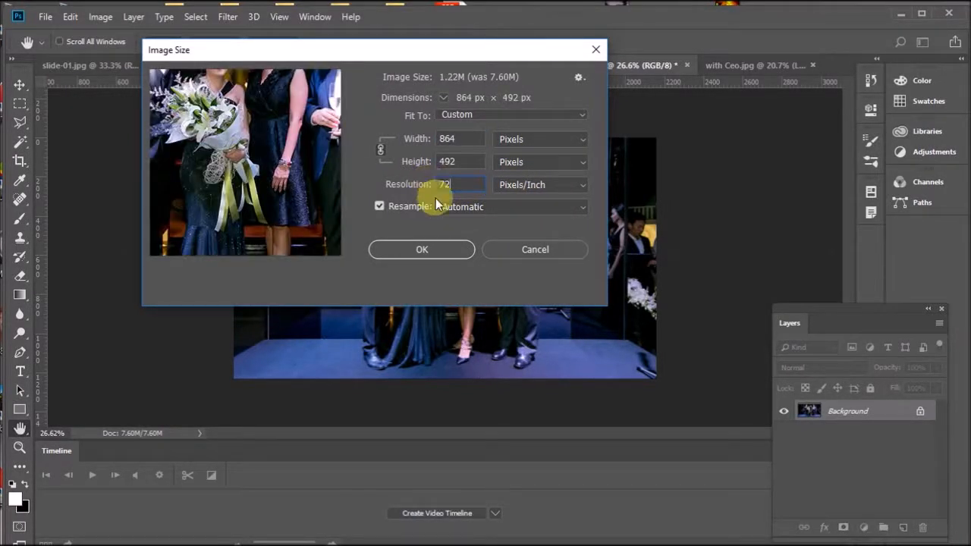
drag(466, 138, 419, 138)
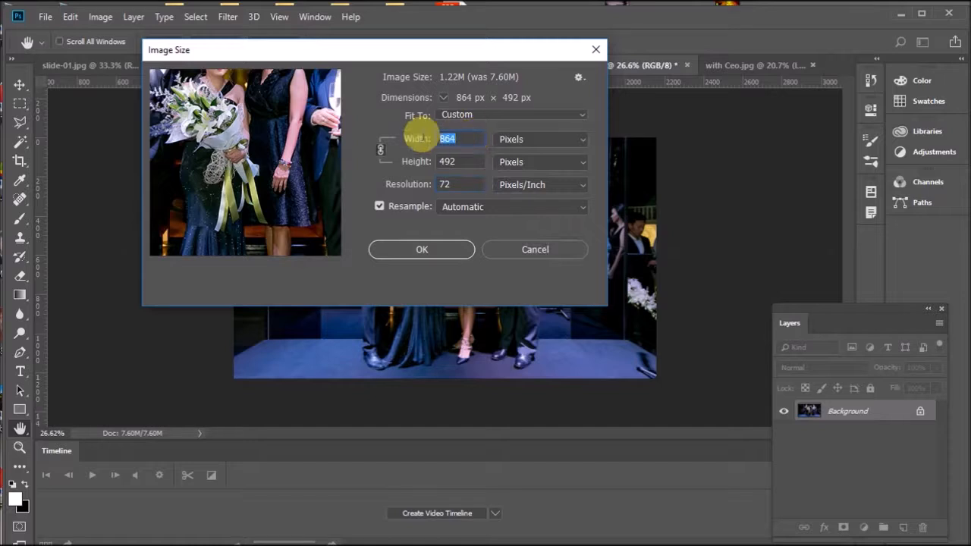
text(1500)
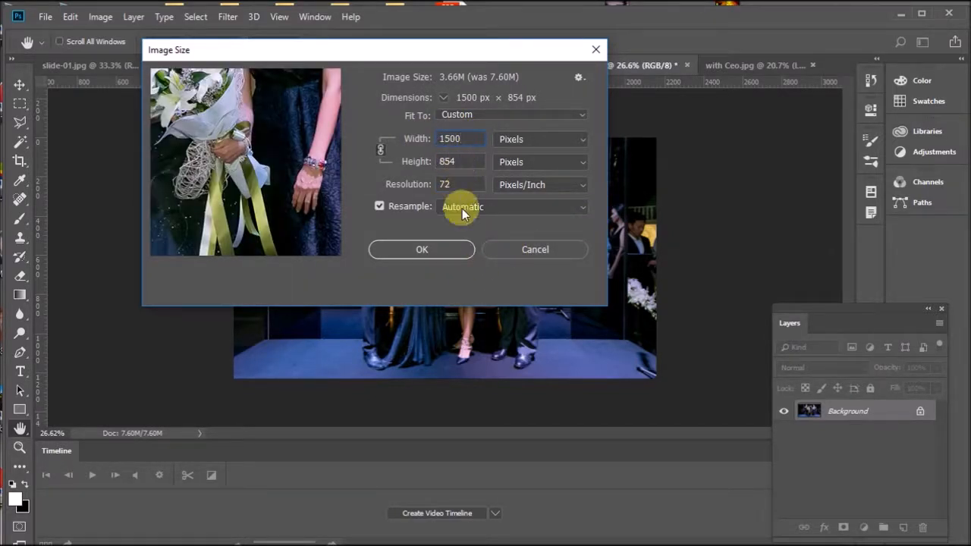
click(459, 254)
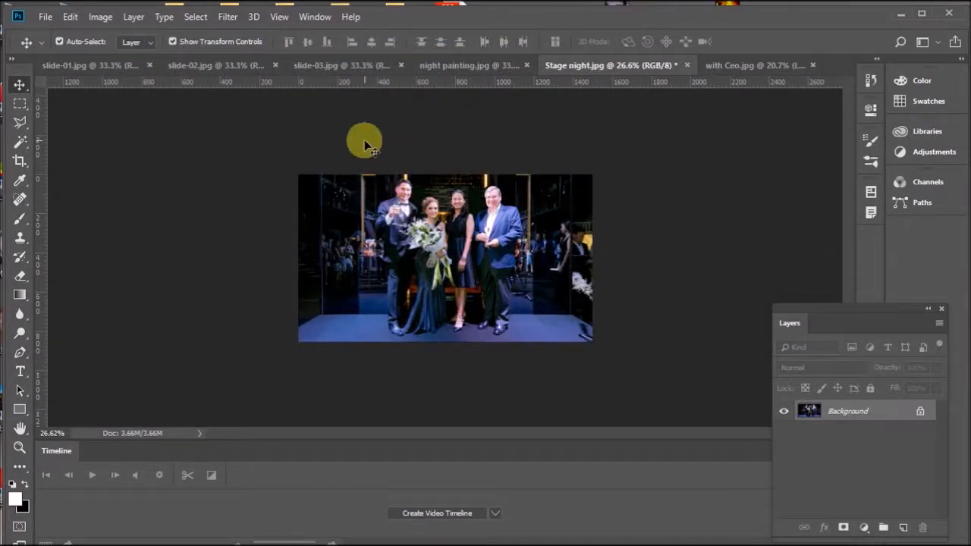
Check the image size of night painting.jpg without changing it, and return to Stage night.jpg.
click(444, 64)
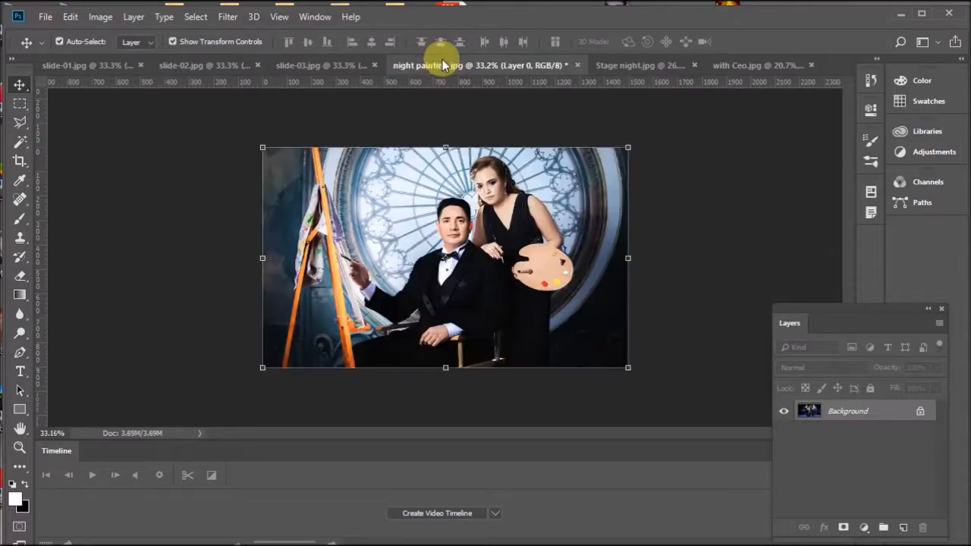
click(99, 16)
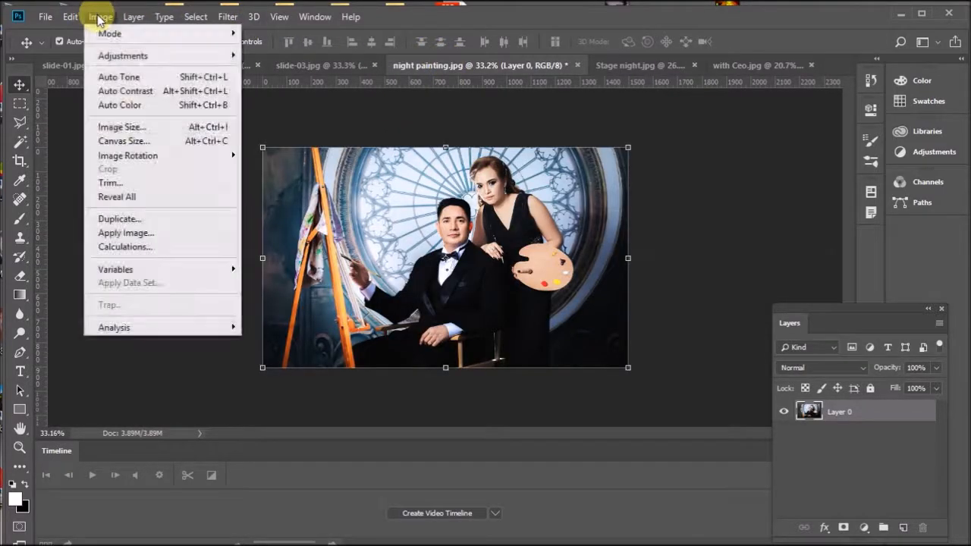
click(121, 126)
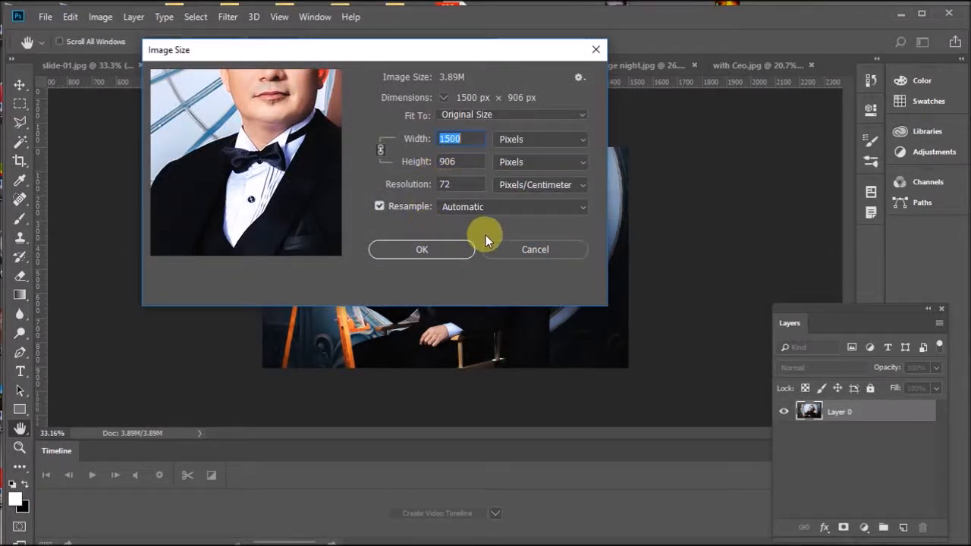
click(558, 250)
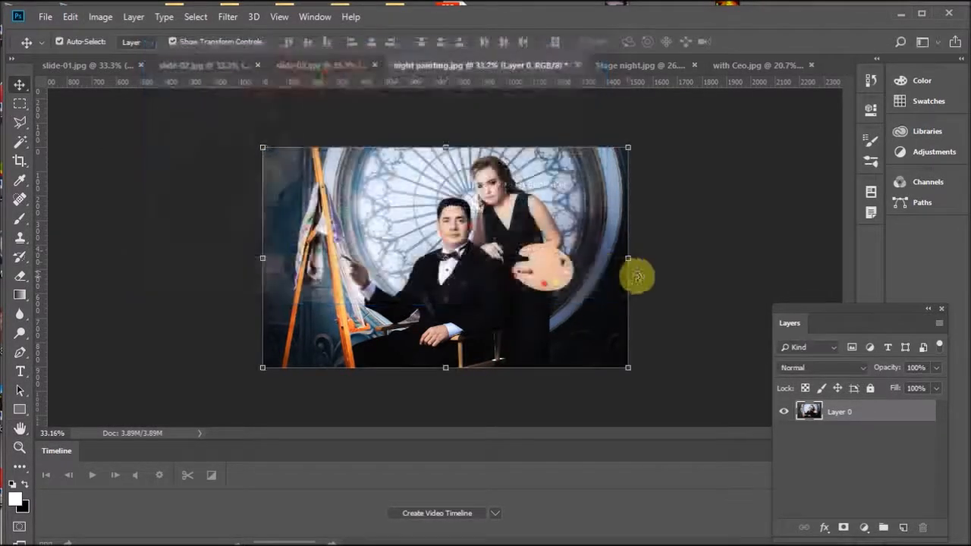
click(629, 66)
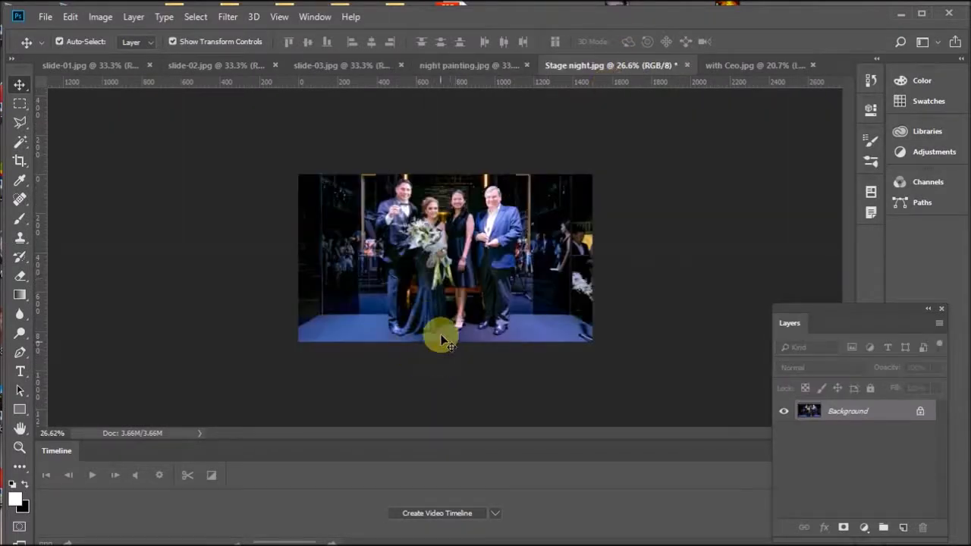
Step Stage night.jpg back in its history to undo the last resize and the crop before it.
click(97, 17)
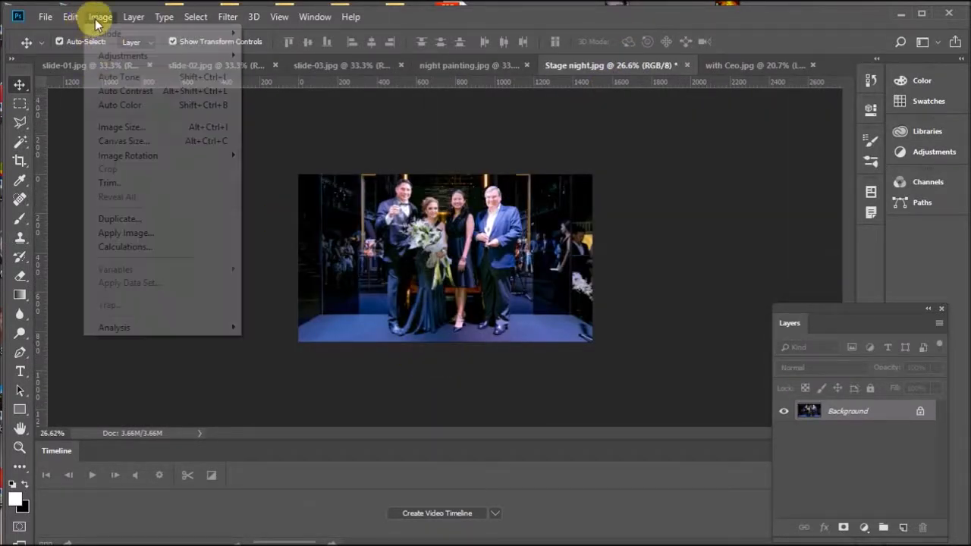
mouse_move(72, 19)
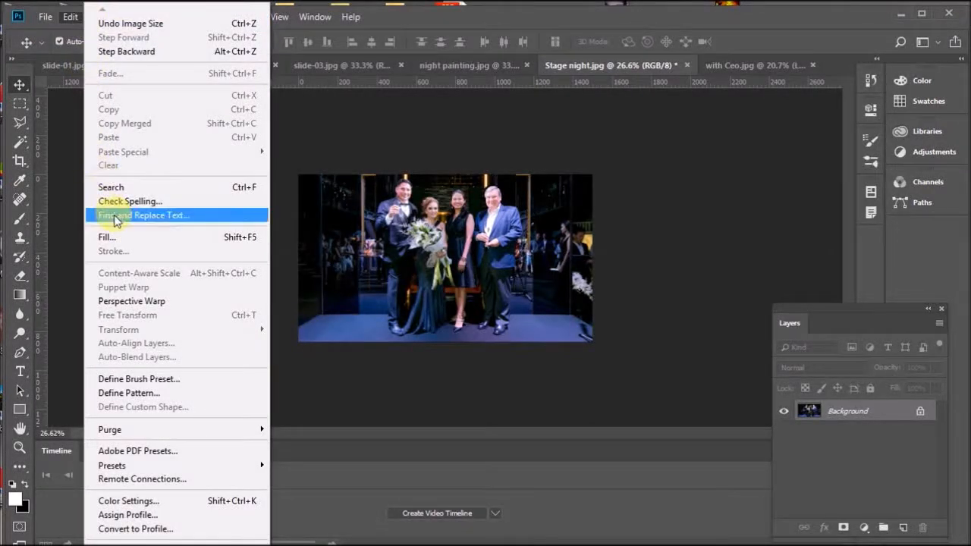
click(126, 51)
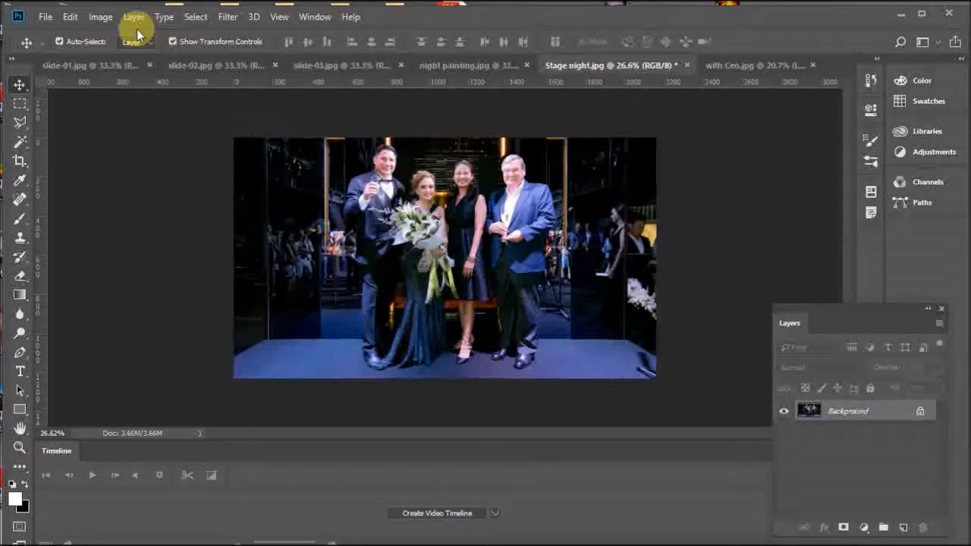
click(69, 16)
click(134, 52)
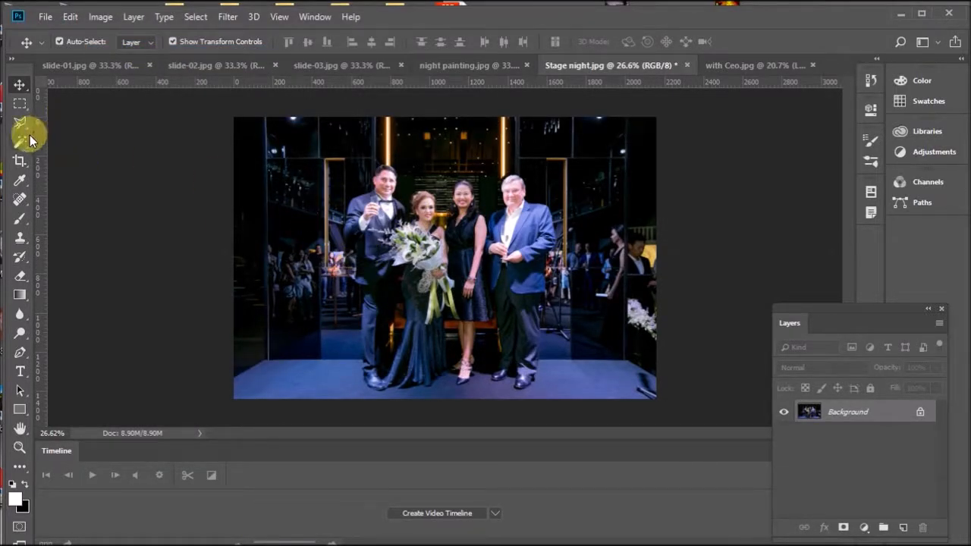
Crop a narrow strip off the upper edge of Stage night.jpg at full width so the image is about 1275 px high.
click(20, 161)
drag(445, 117, 446, 137)
double_click(499, 207)
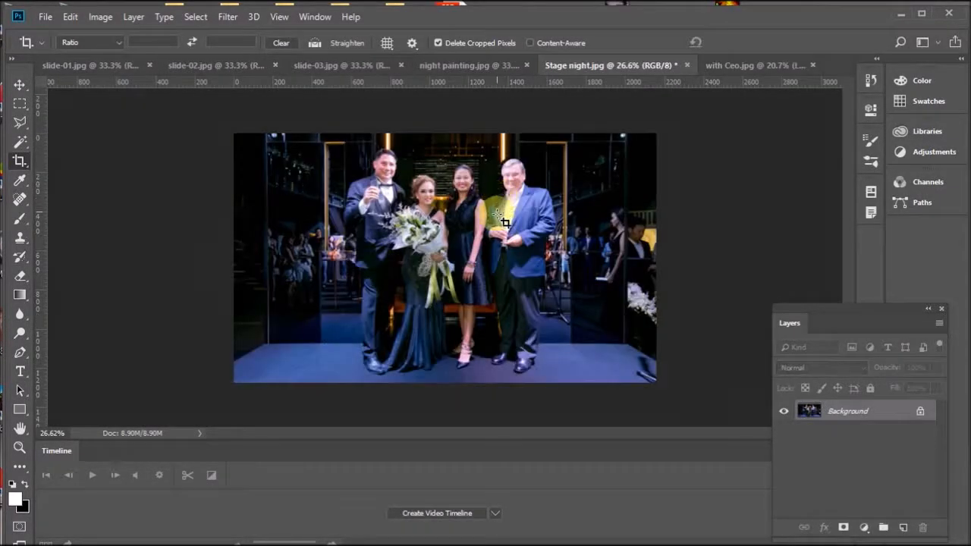
Resize the newly cropped Stage night.jpg to a resolution of 72 pixels/inch and a width of 1500 pixels.
click(102, 18)
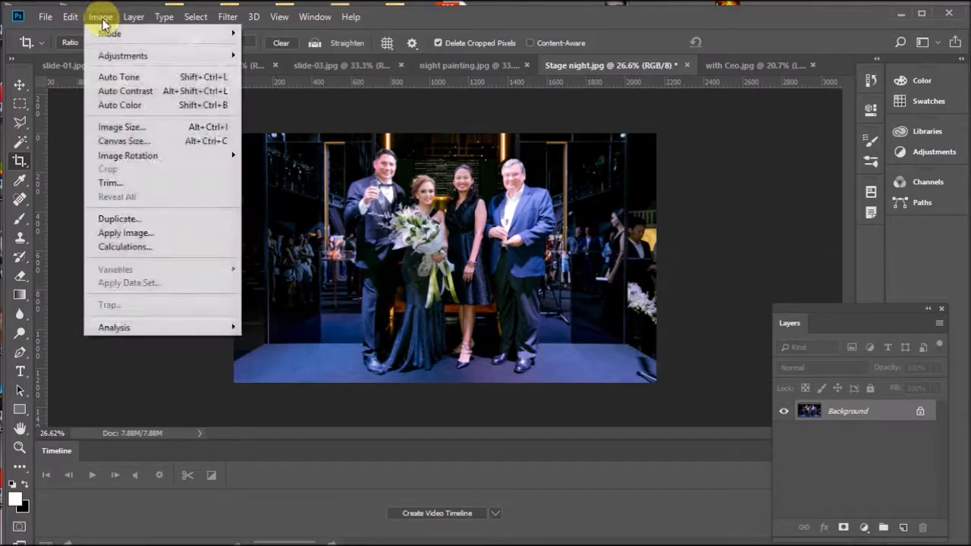
click(152, 127)
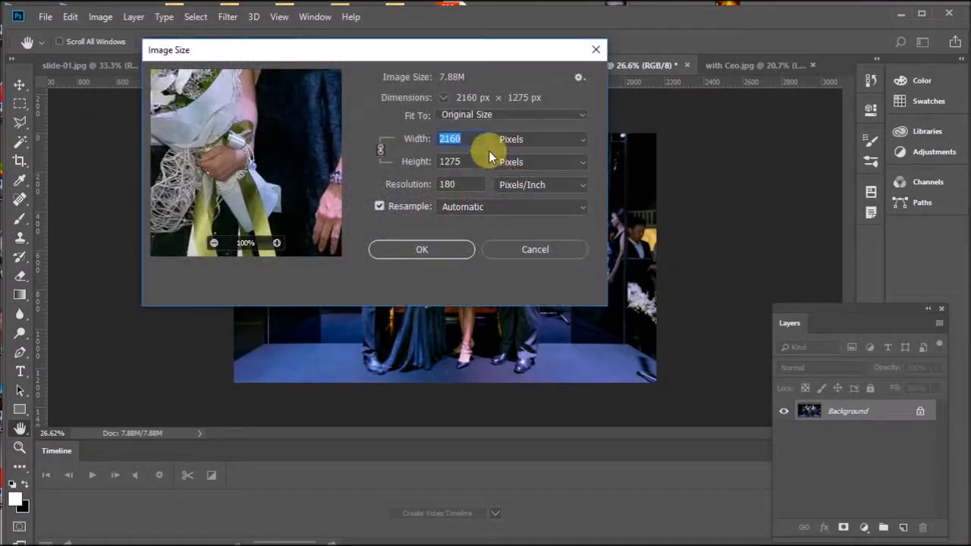
double_click(464, 181)
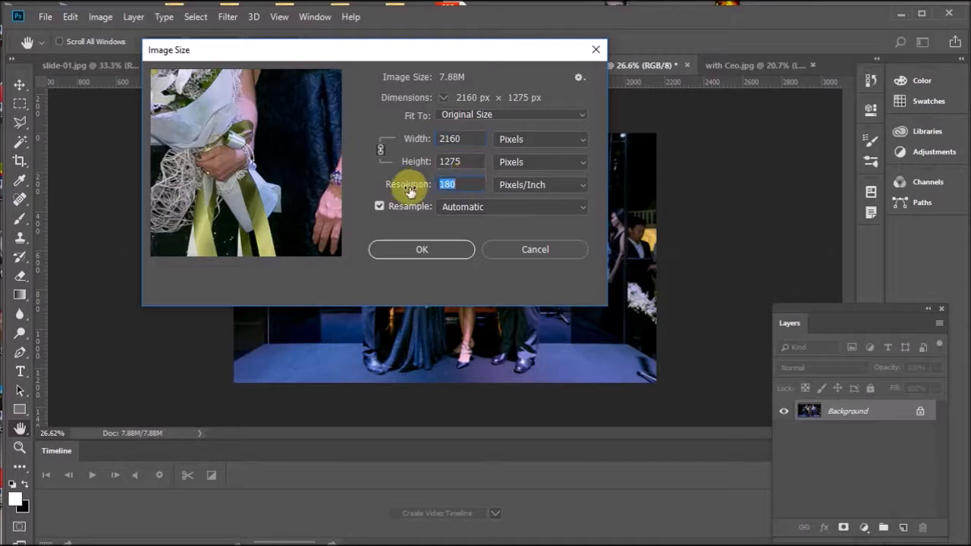
text(72)
double_click(459, 140)
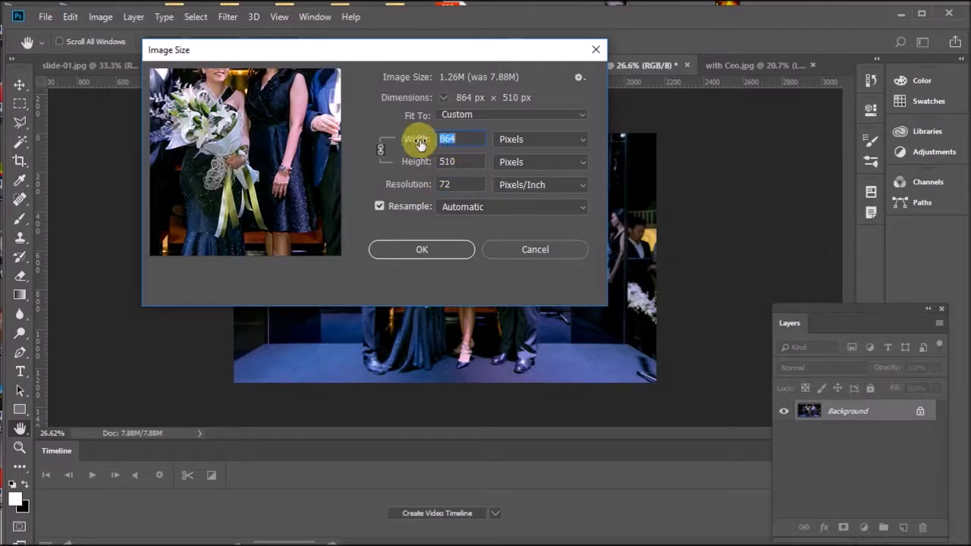
text(1500)
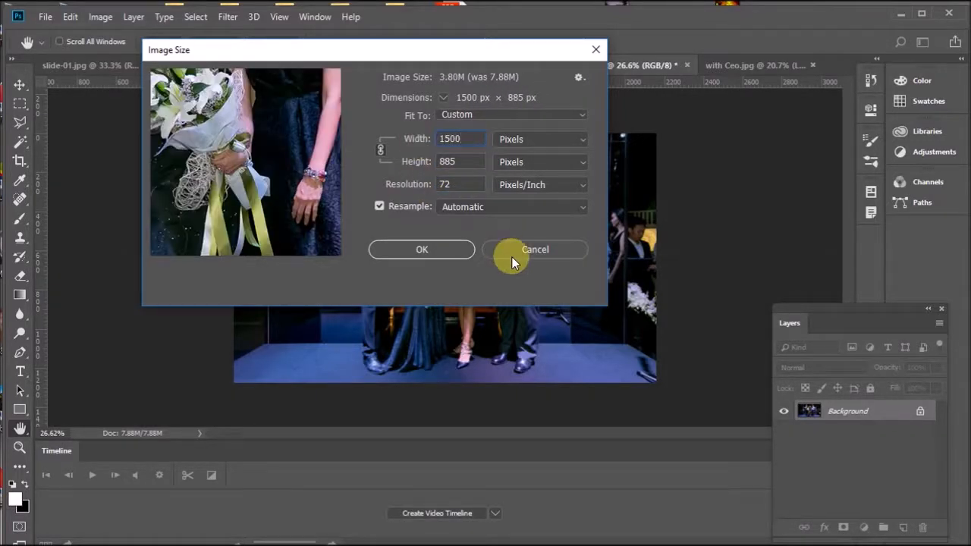
click(457, 251)
key(c)
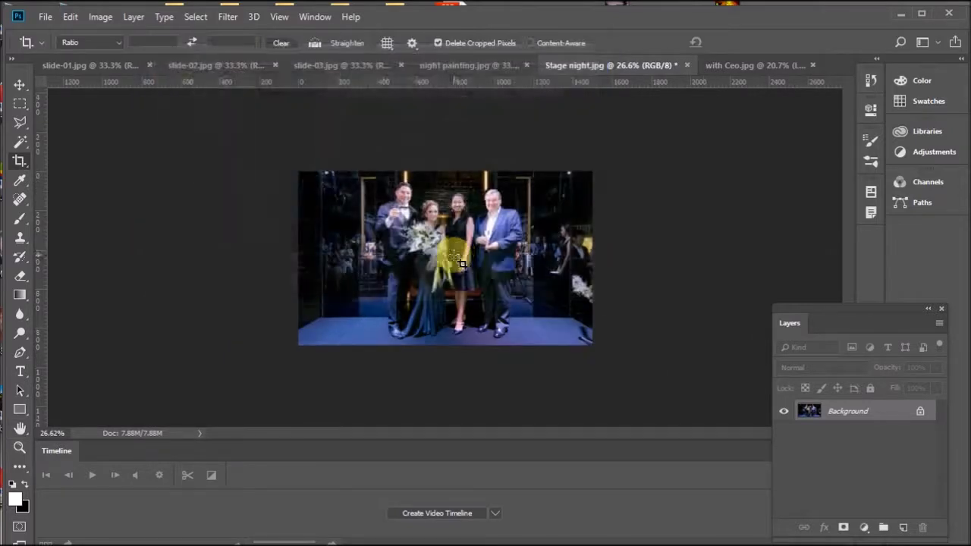
In the image size settings of with Ceo.jpg, try a proportional height of 890 pixels, then set the width back to 1500 pixels.
click(748, 65)
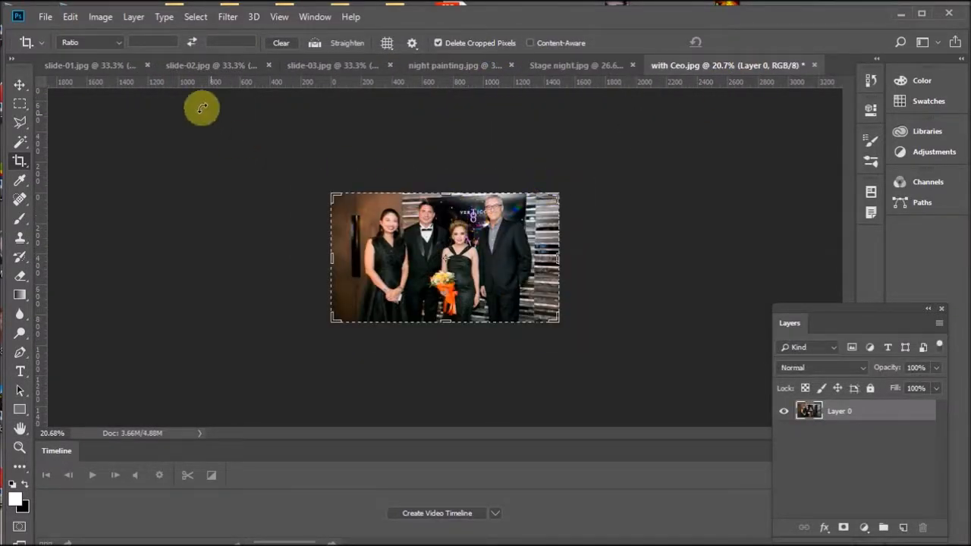
click(101, 16)
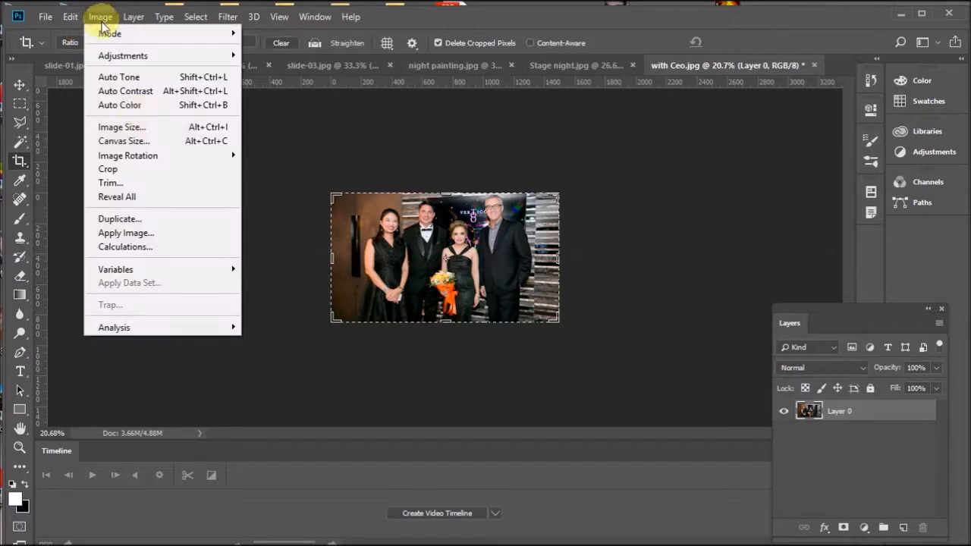
click(141, 128)
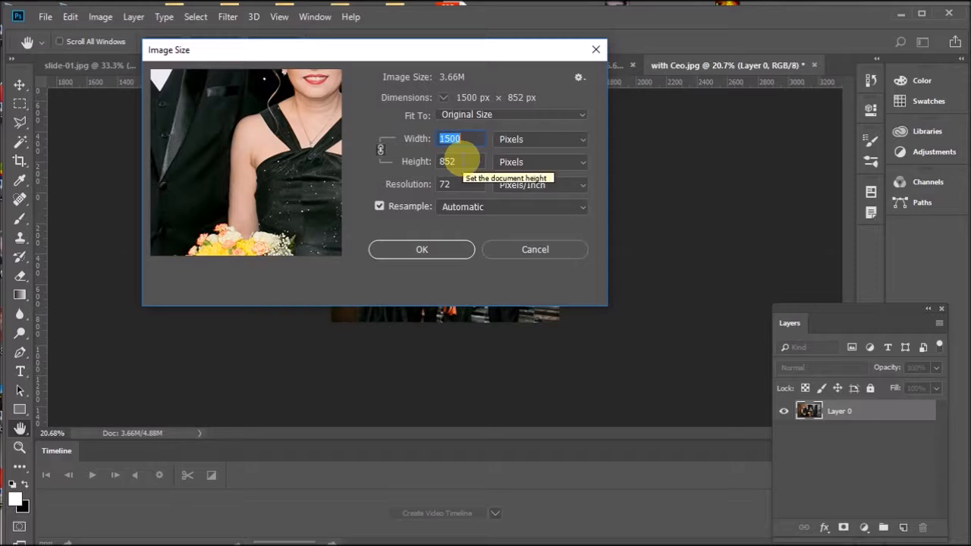
double_click(447, 161)
text(890)
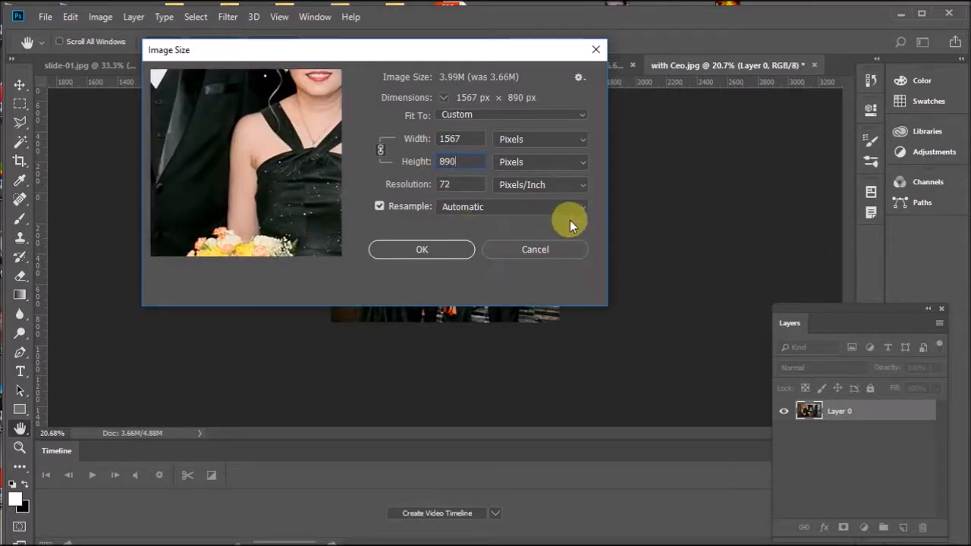
drag(535, 55, 969, 110)
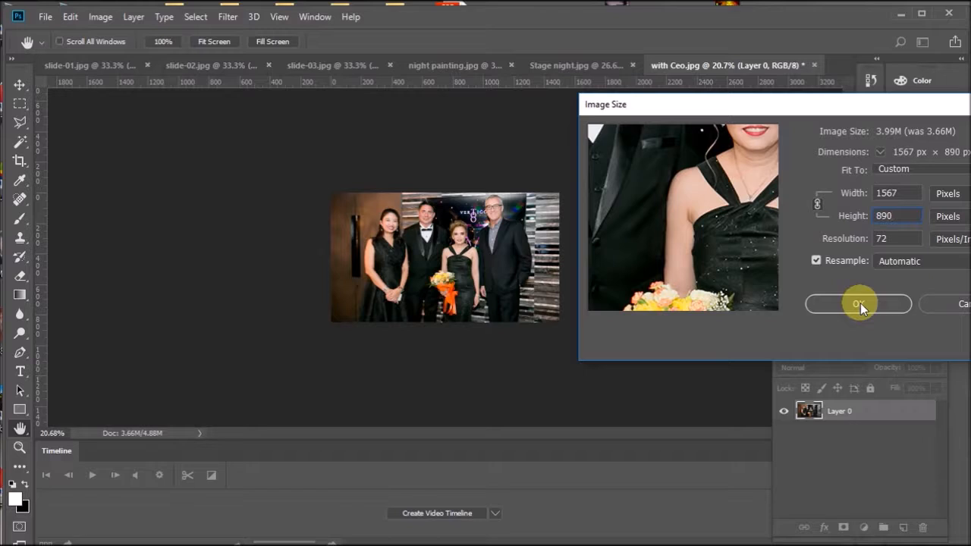
double_click(907, 192)
text(1500)
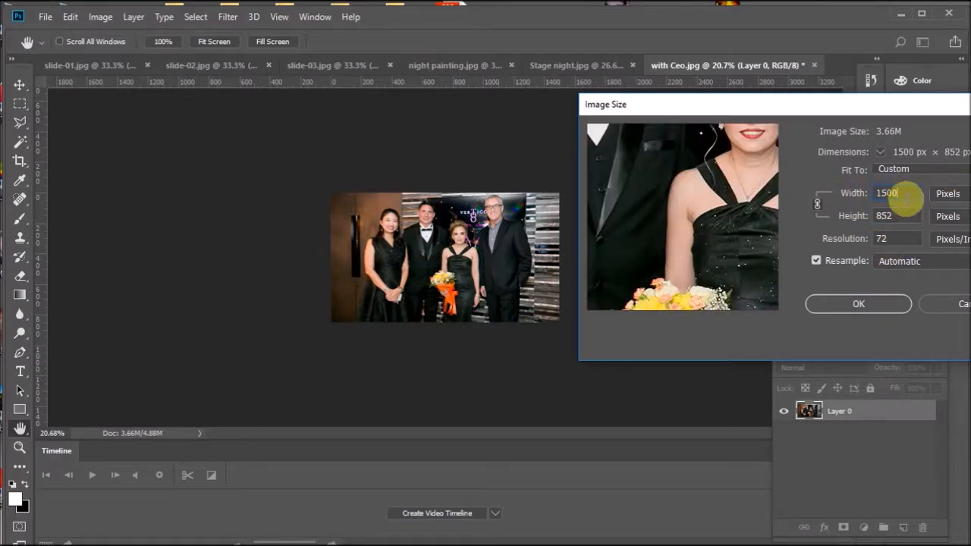
Set the height of with Ceo.jpg to 890 pixels independently of its 1500-pixel width and apply the resize.
double_click(897, 216)
drag(898, 216, 834, 217)
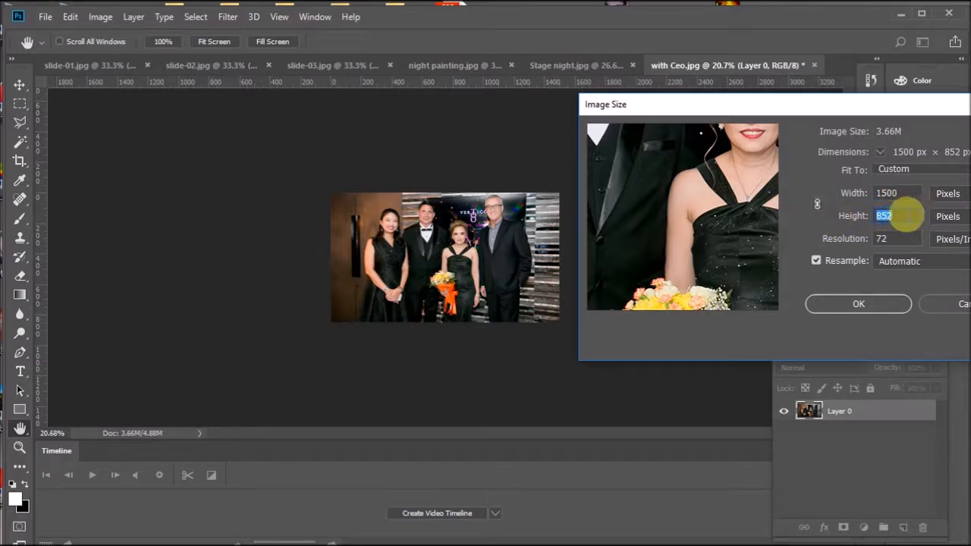
text(890)
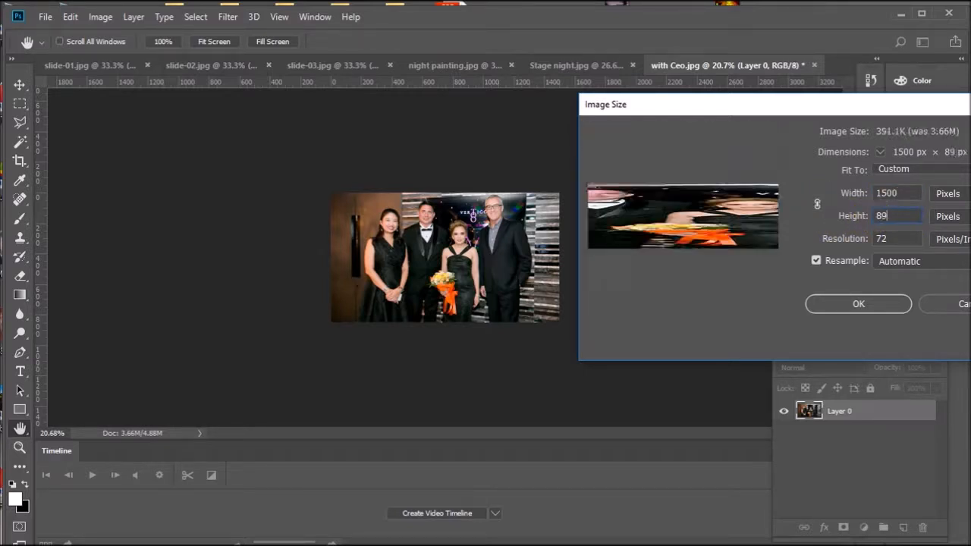
click(873, 310)
key(c)
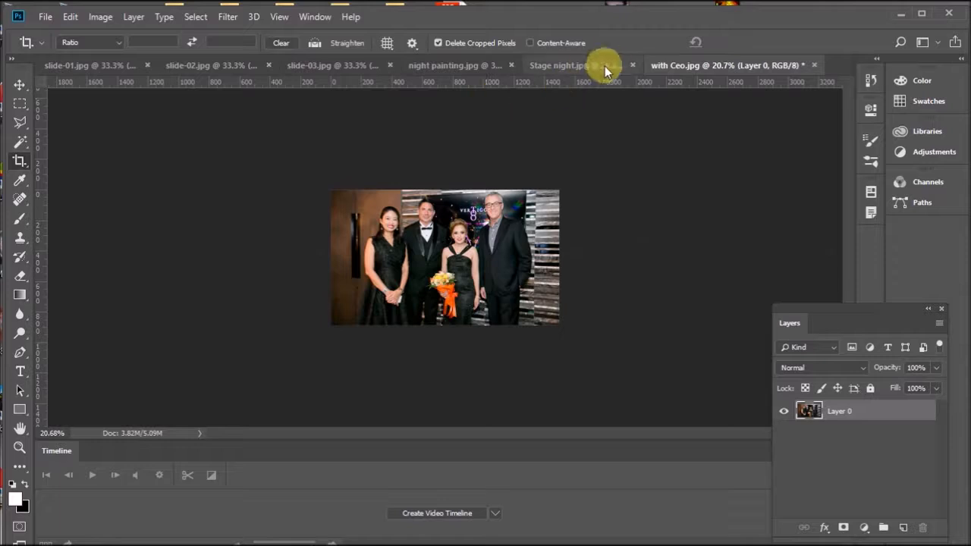
Resize Stage night.jpg to a height of 890 pixels without constraining the proportions.
click(580, 65)
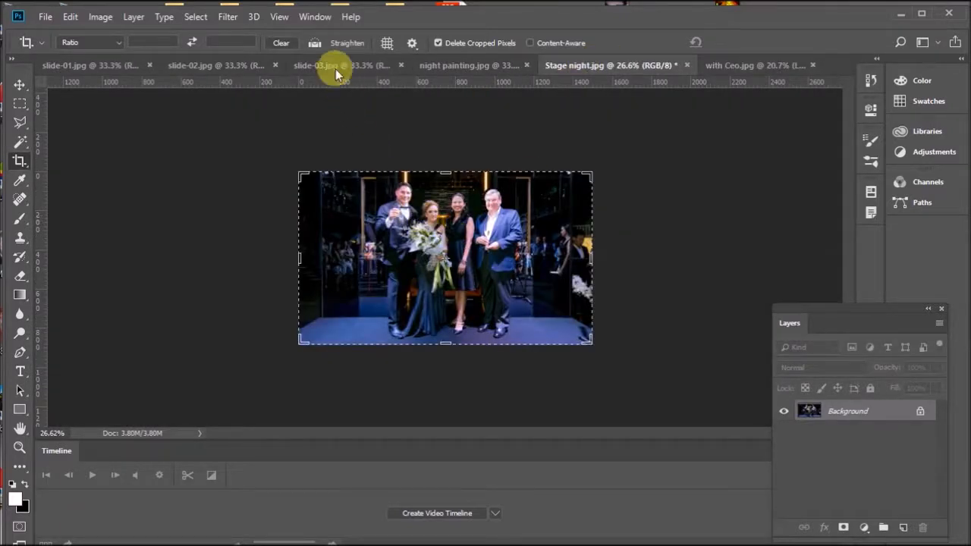
click(99, 16)
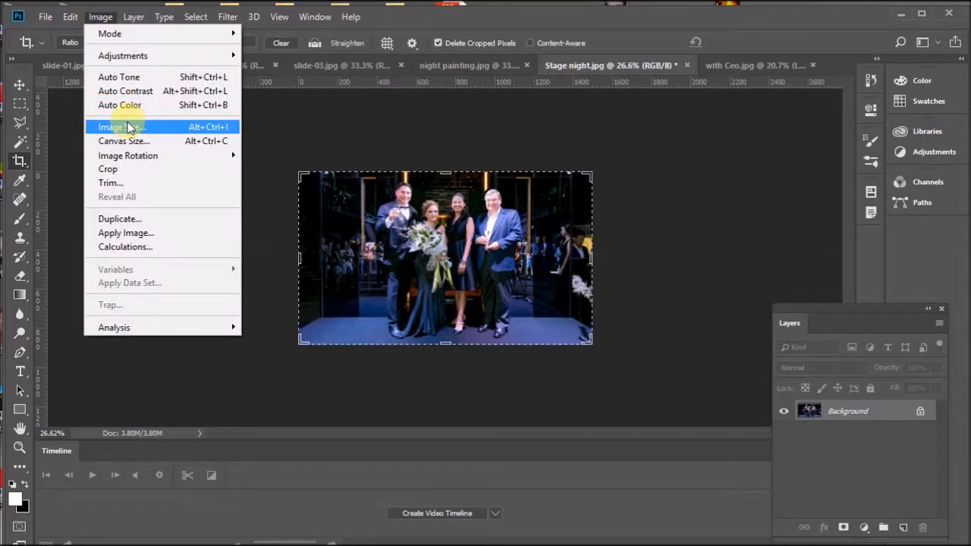
click(124, 126)
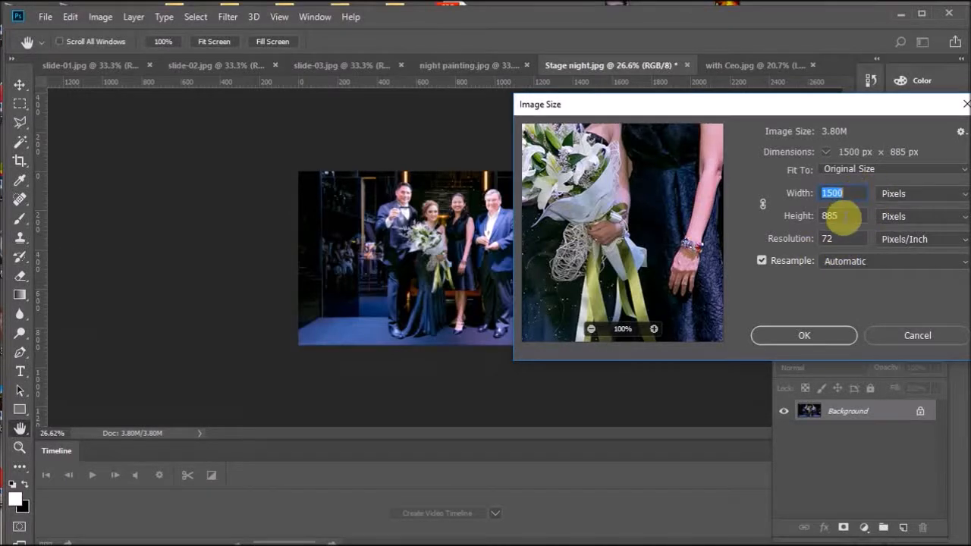
double_click(831, 216)
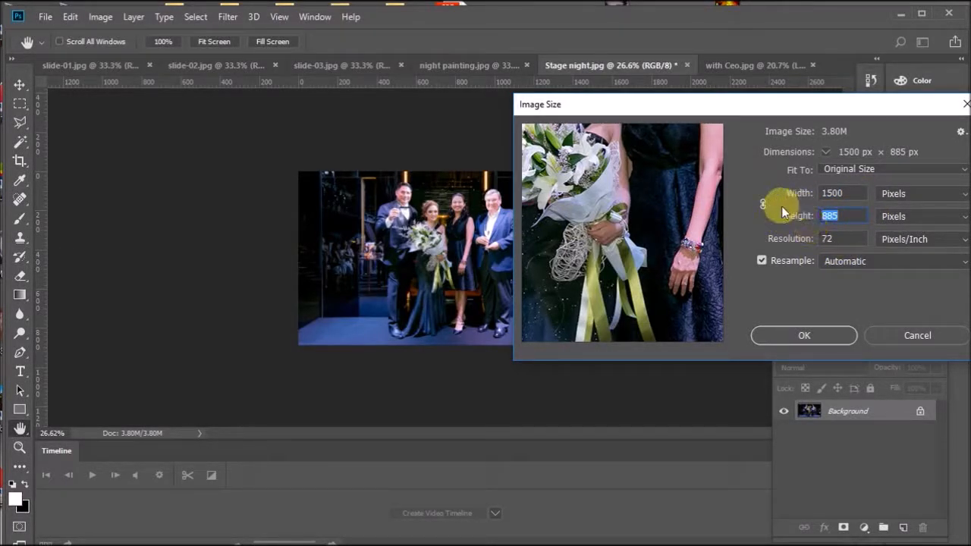
text(890)
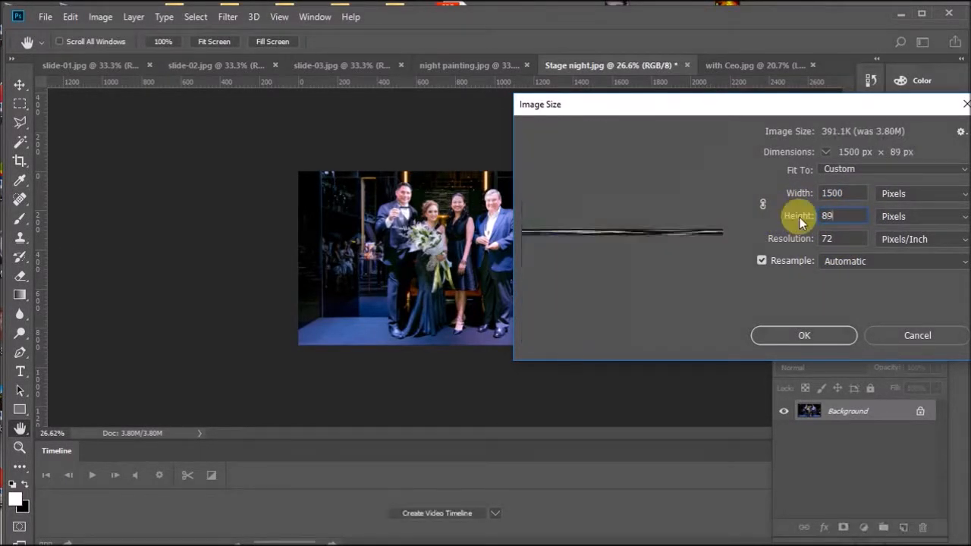
click(807, 333)
key(c)
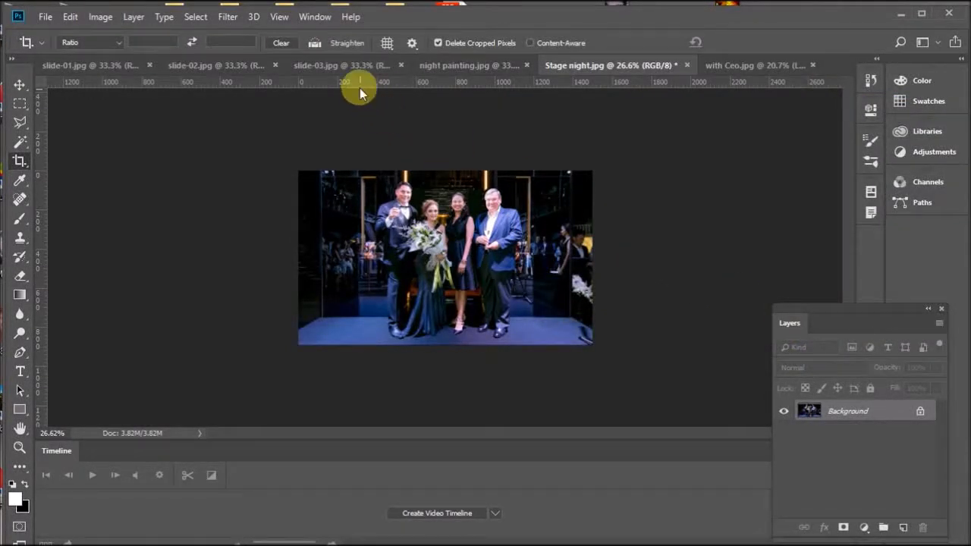
Resize night painting.jpg to a height of 910 pixels without constraining the proportions.
click(474, 64)
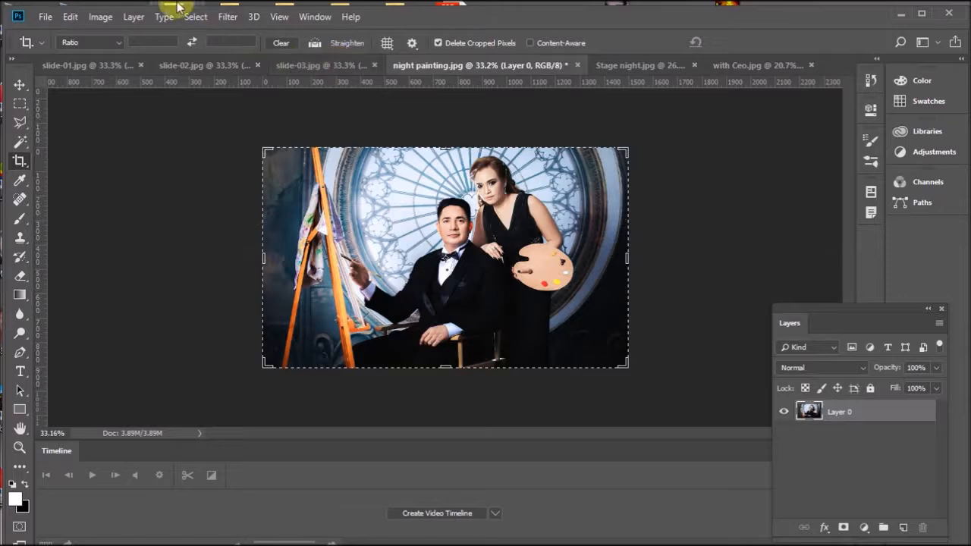
click(111, 16)
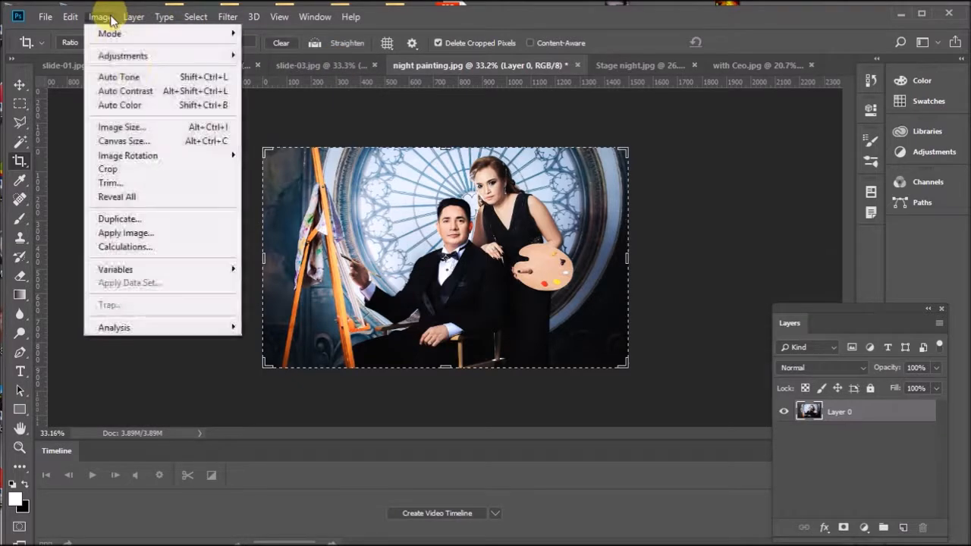
click(156, 126)
drag(852, 218, 774, 211)
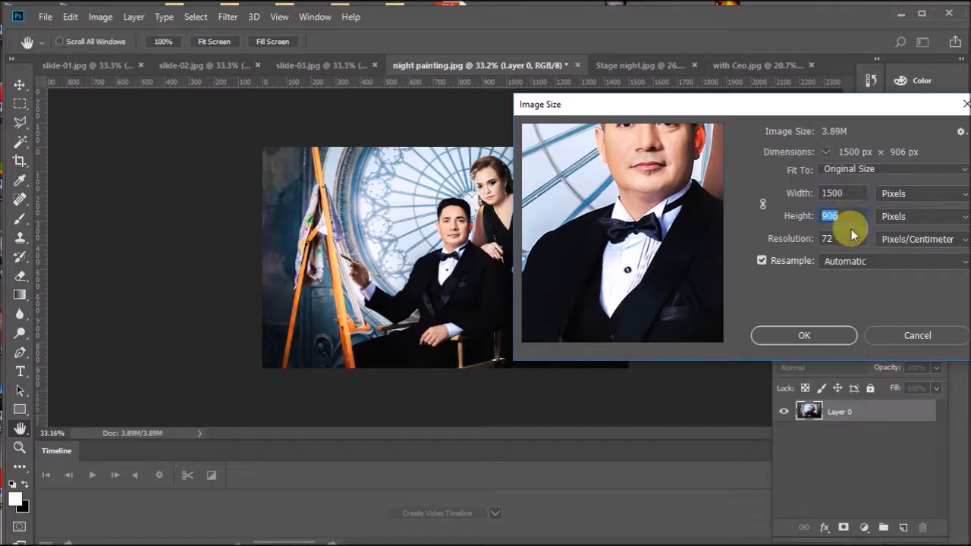
text(900)
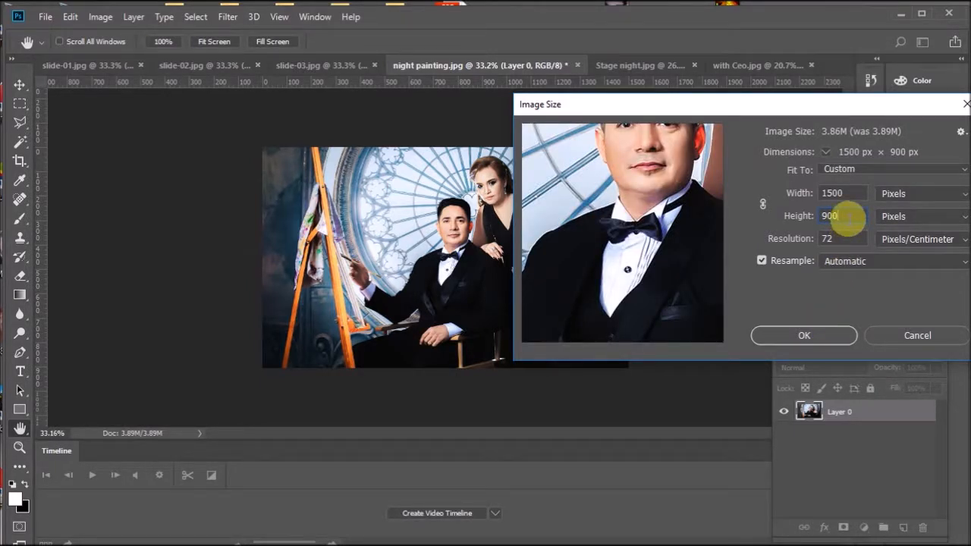
click(796, 218)
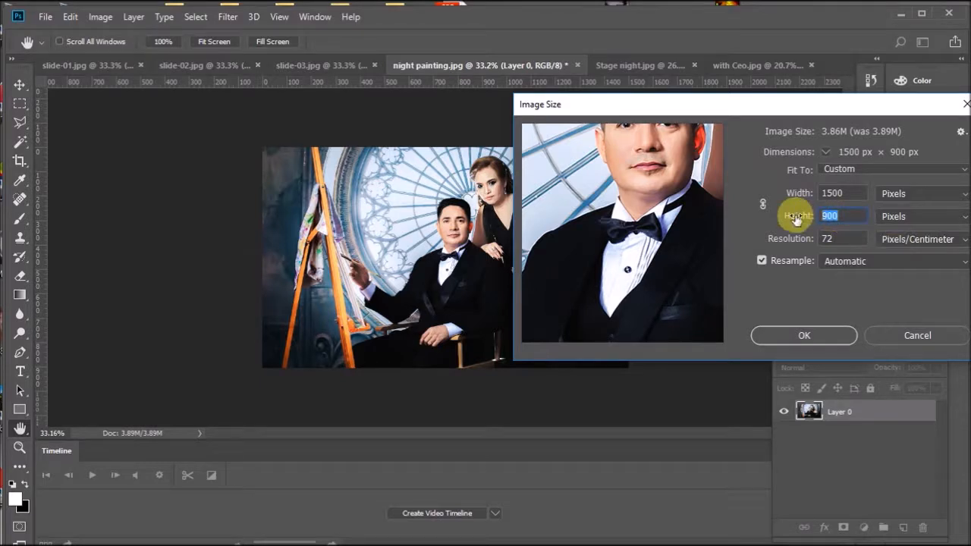
text(910)
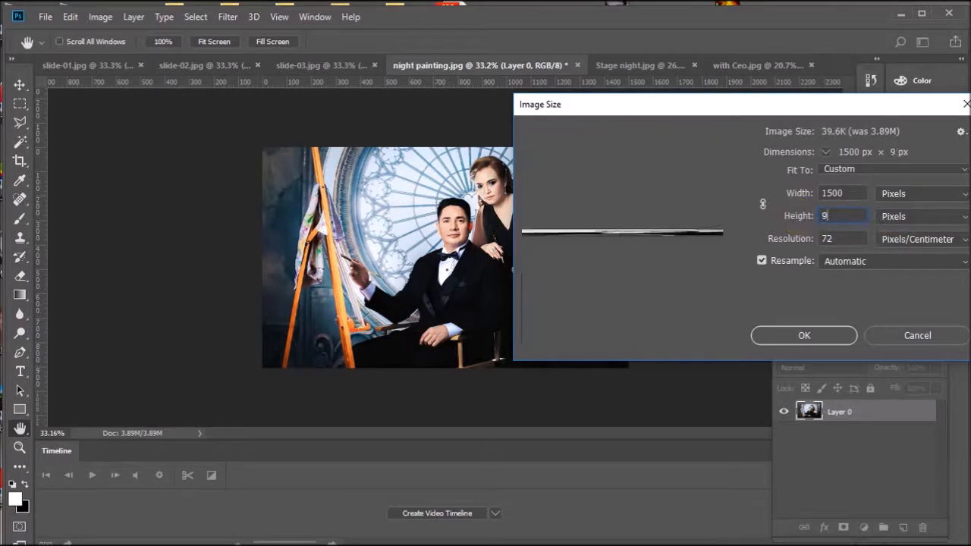
click(804, 335)
key(c)
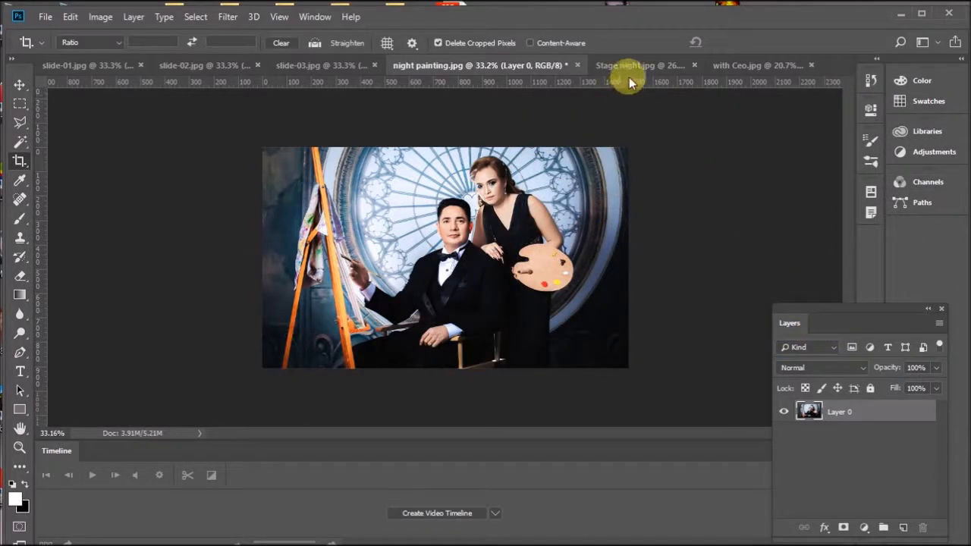
Resize Stage night.jpg to a height of 910 pixels, keeping its 1500-pixel width.
click(611, 66)
click(99, 17)
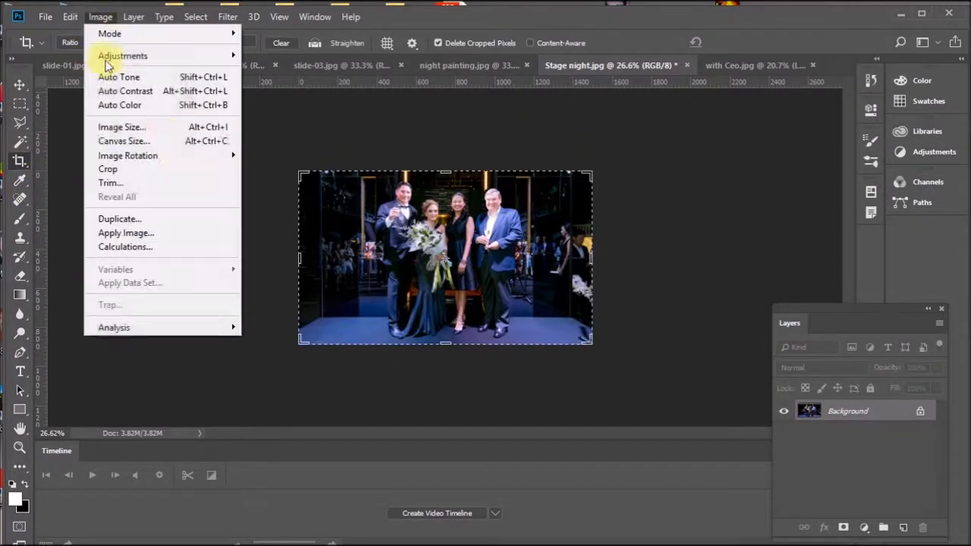
click(121, 127)
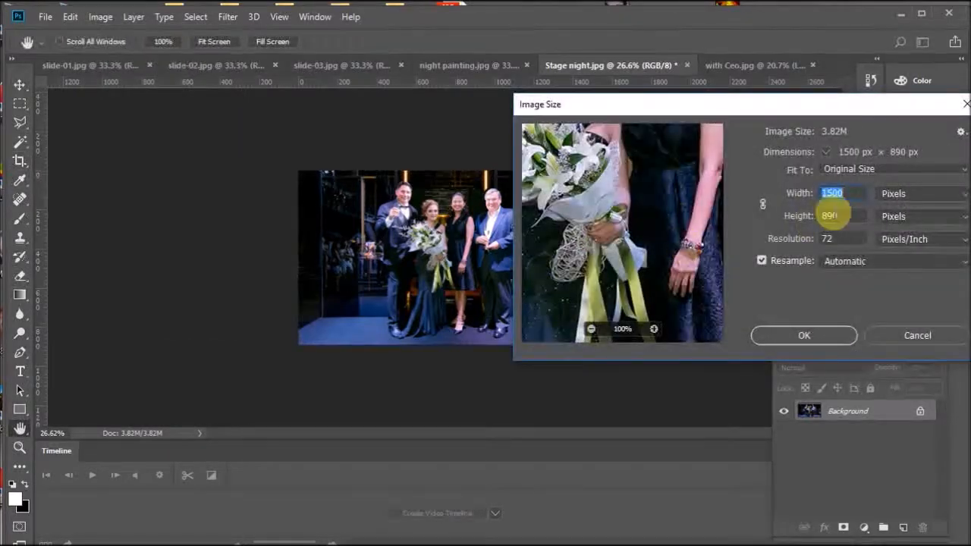
click(850, 216)
text(910)
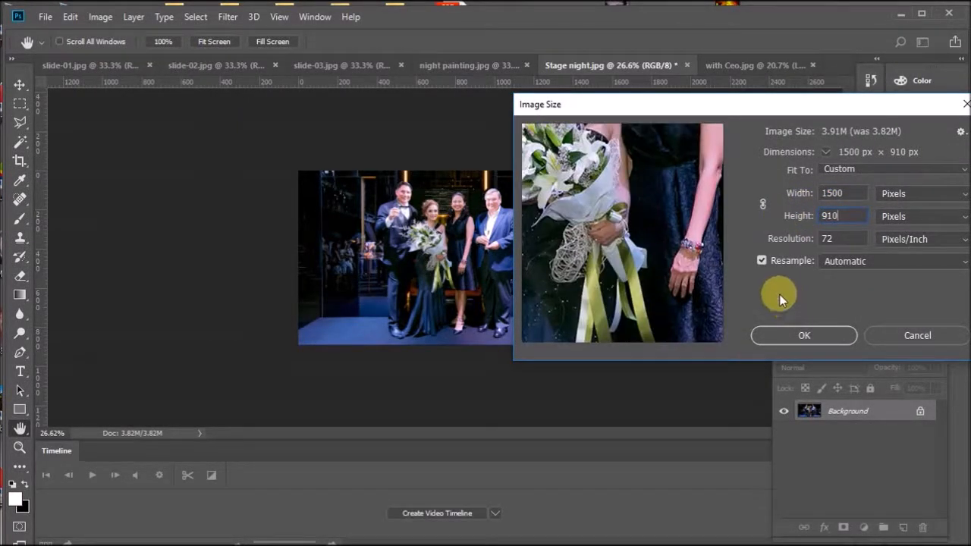
click(802, 337)
key(c)
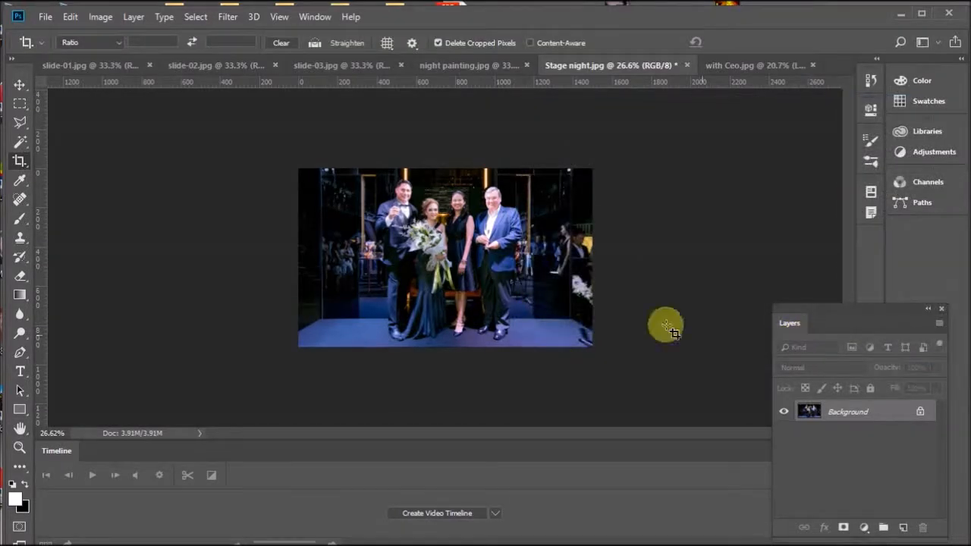
Resize with Ceo.jpg to a height of 910 pixels without constraining the proportions.
click(744, 65)
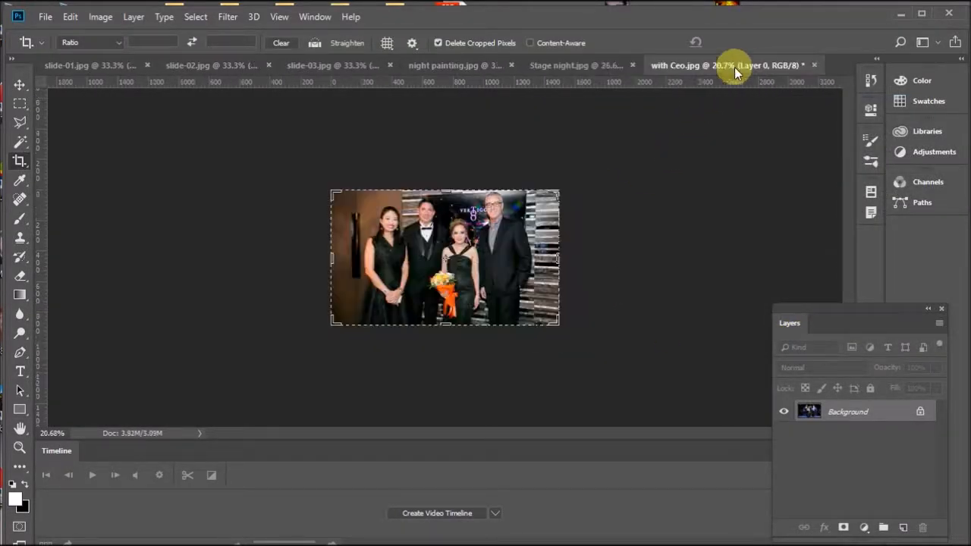
click(100, 17)
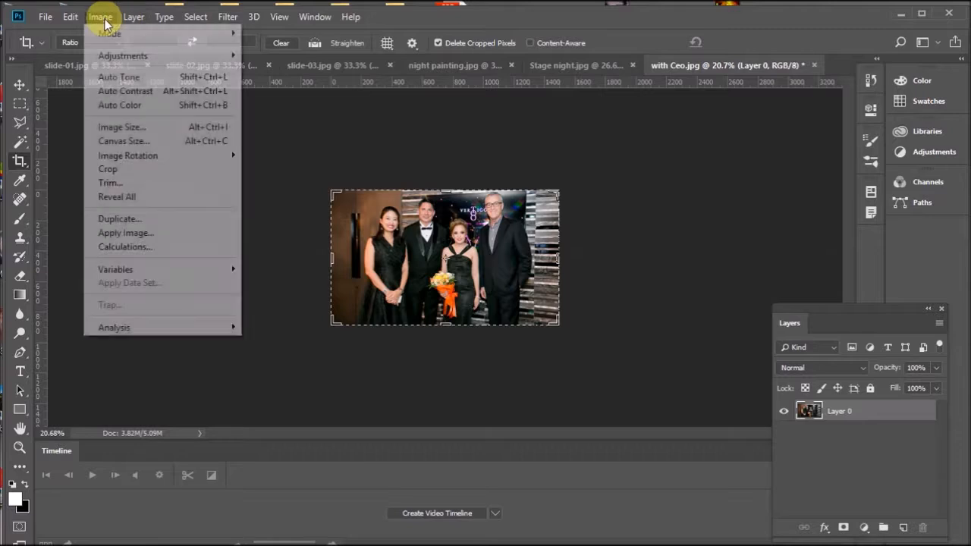
click(121, 127)
click(834, 216)
text(910)
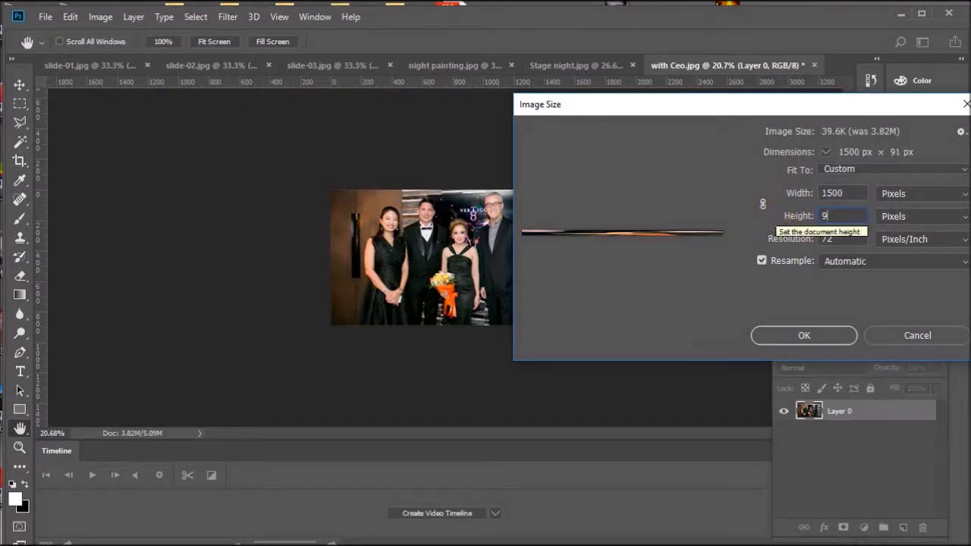
click(802, 336)
key(c)
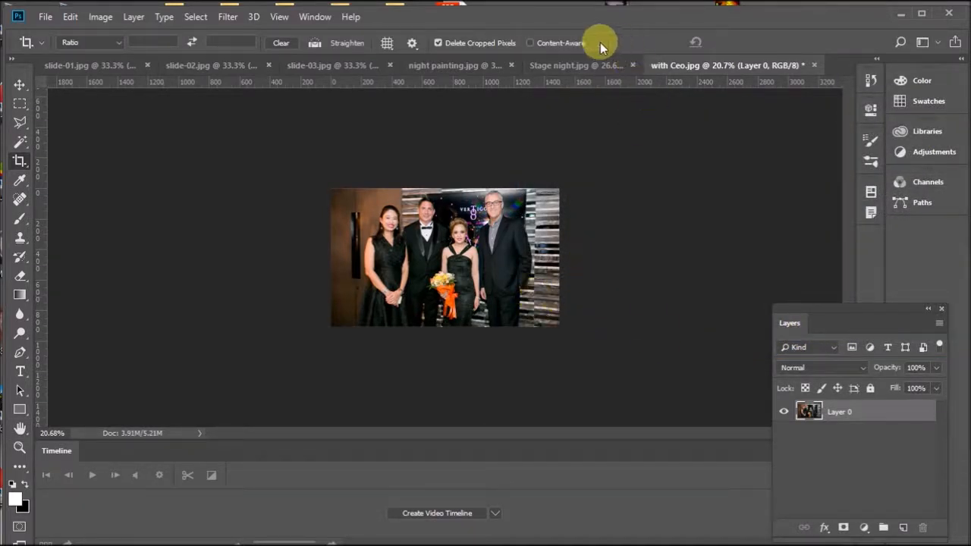
Compare the sizes of night painting.jpg, Stage night.jpg and with Ceo.jpg by viewing the three documents in turn.
click(582, 62)
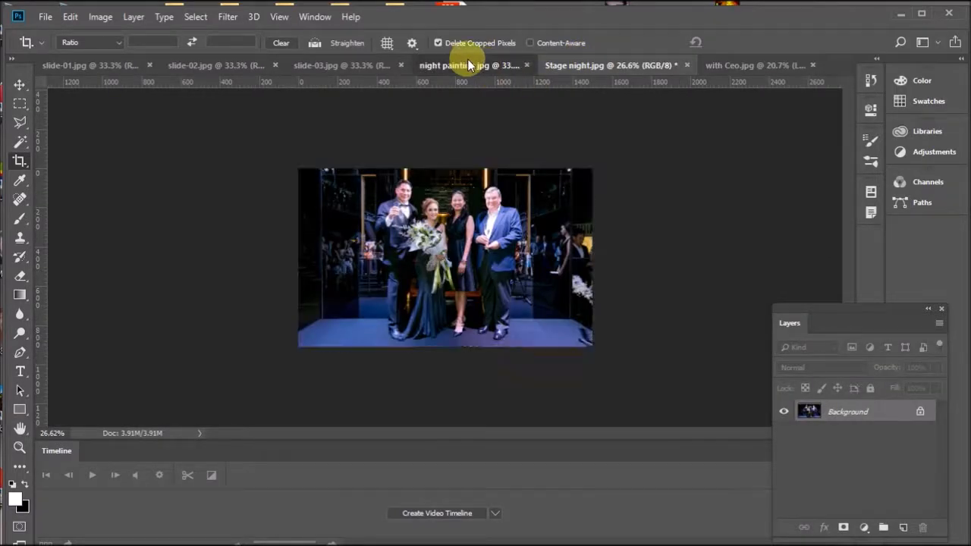
click(462, 64)
click(654, 70)
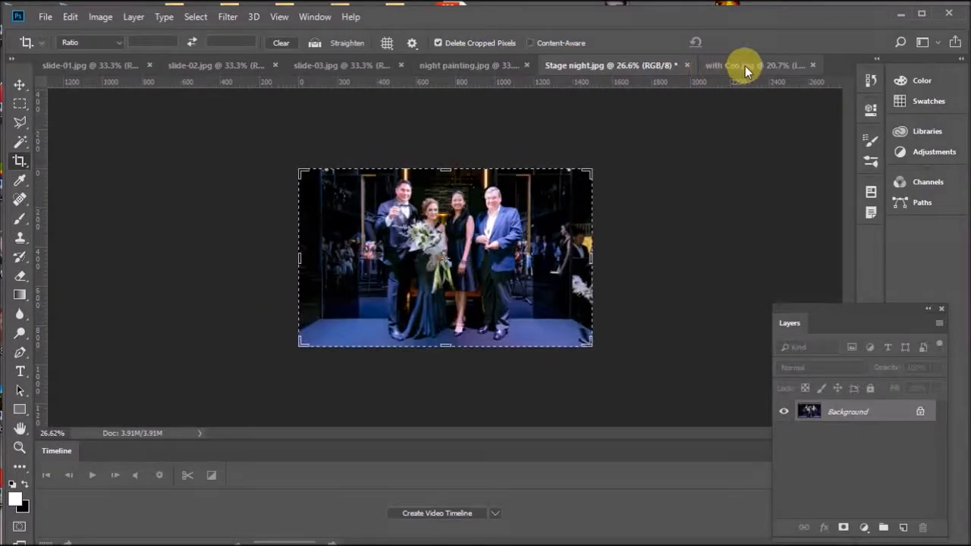
click(744, 66)
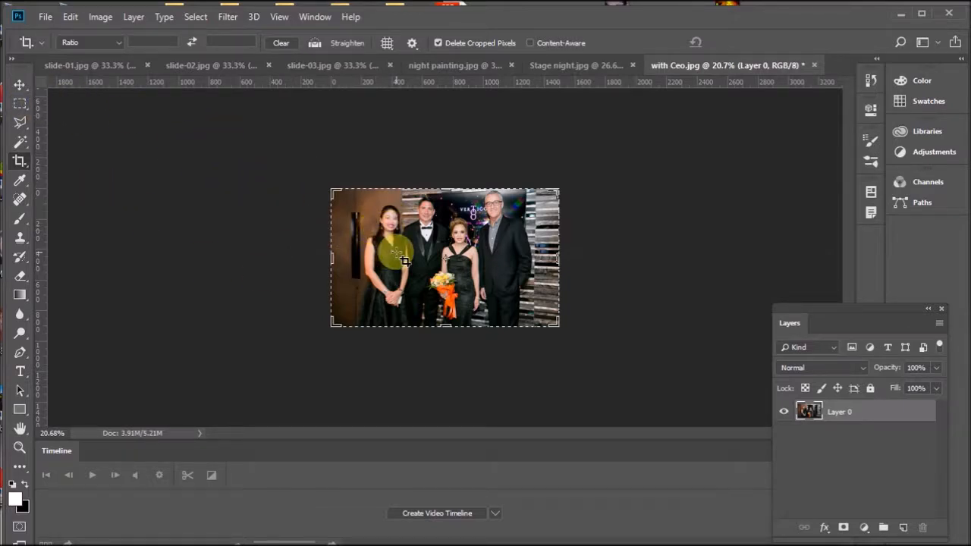
click(584, 64)
click(492, 63)
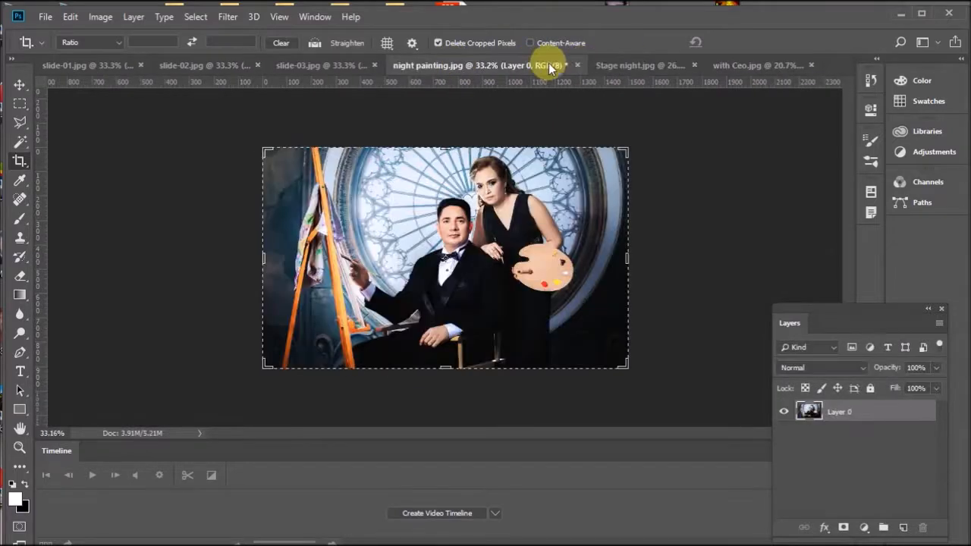
click(643, 64)
click(730, 66)
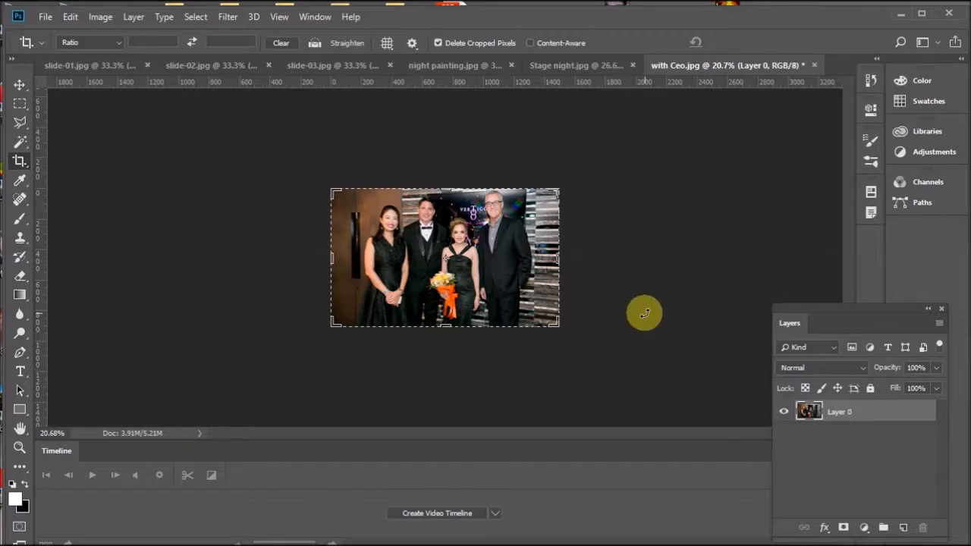
click(563, 65)
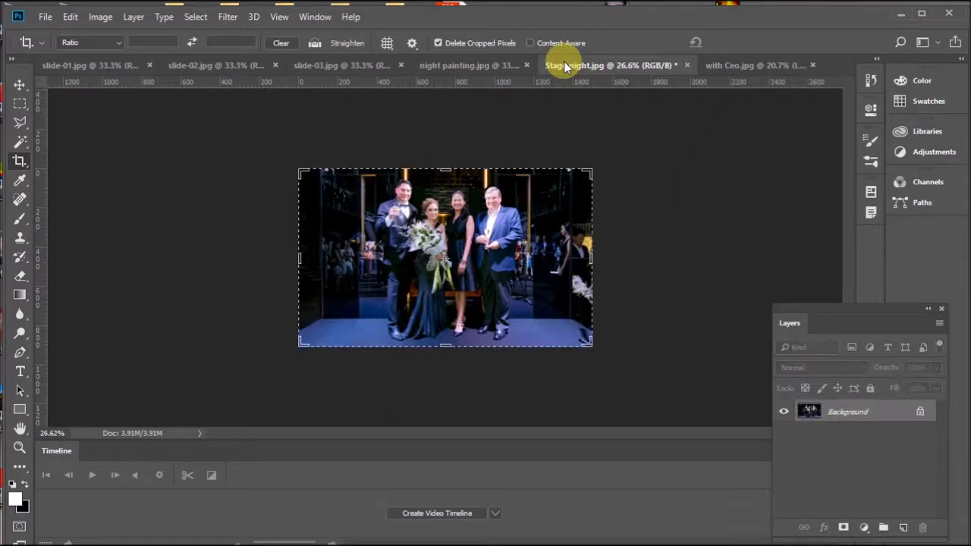
click(729, 66)
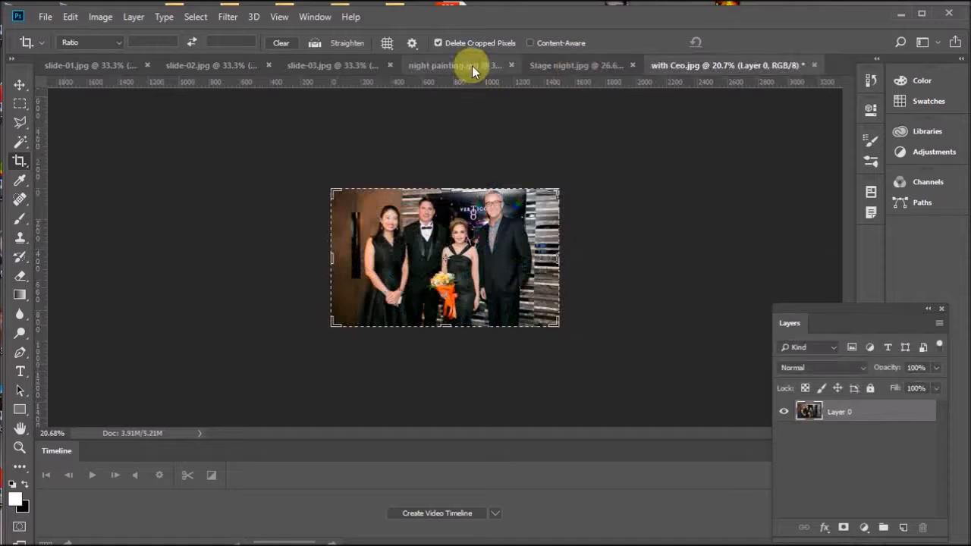
click(460, 63)
click(637, 68)
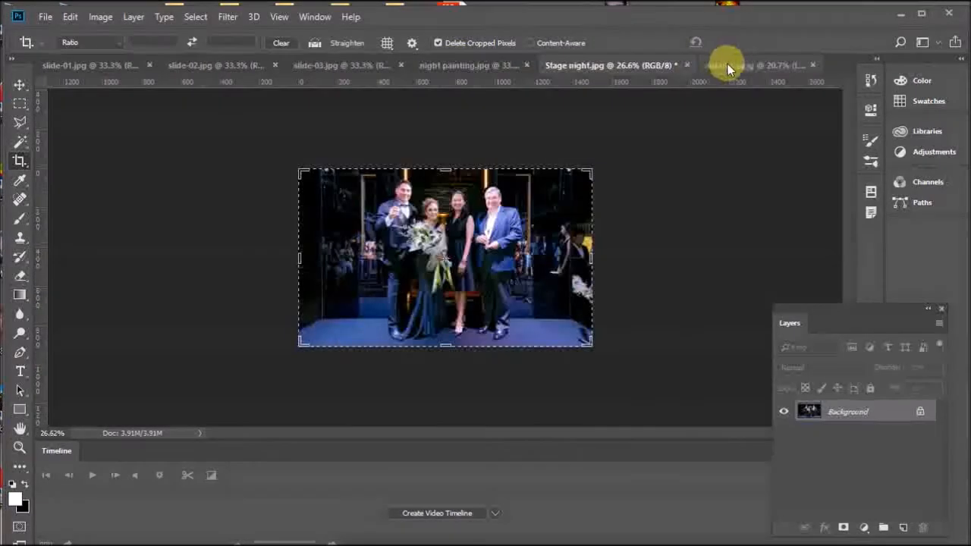
click(739, 64)
click(620, 65)
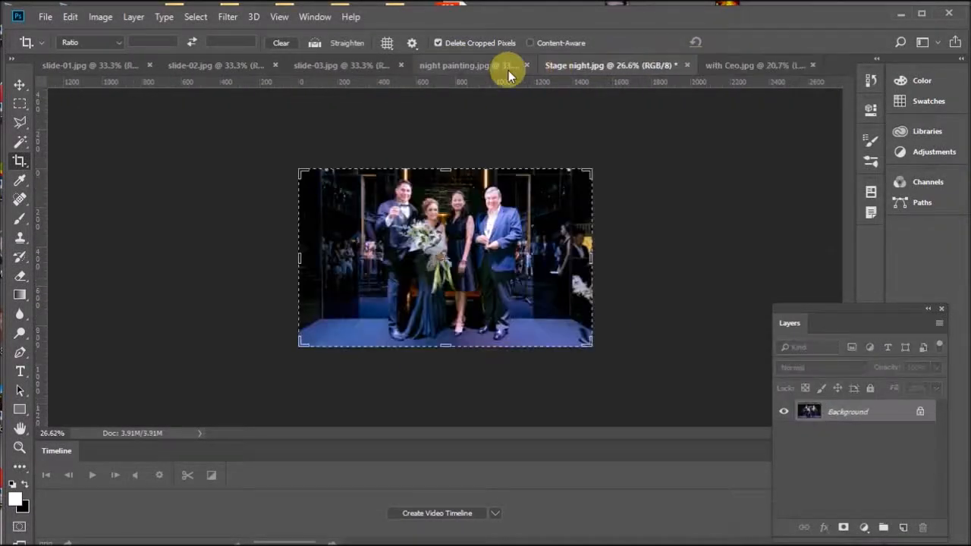
click(493, 68)
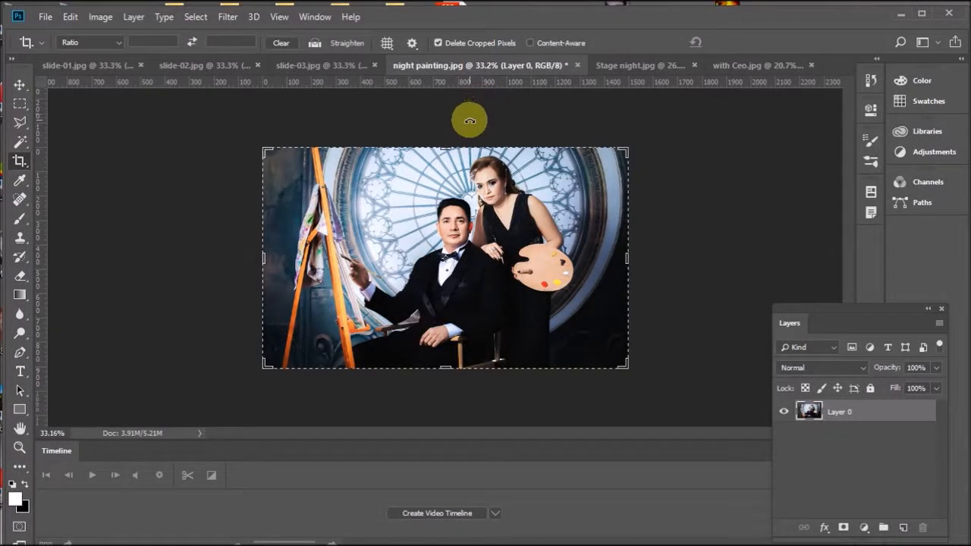
Review the existing slider images slide-01.jpg, slide-02.jpg and slide-03.jpg against the night painting photo.
click(327, 65)
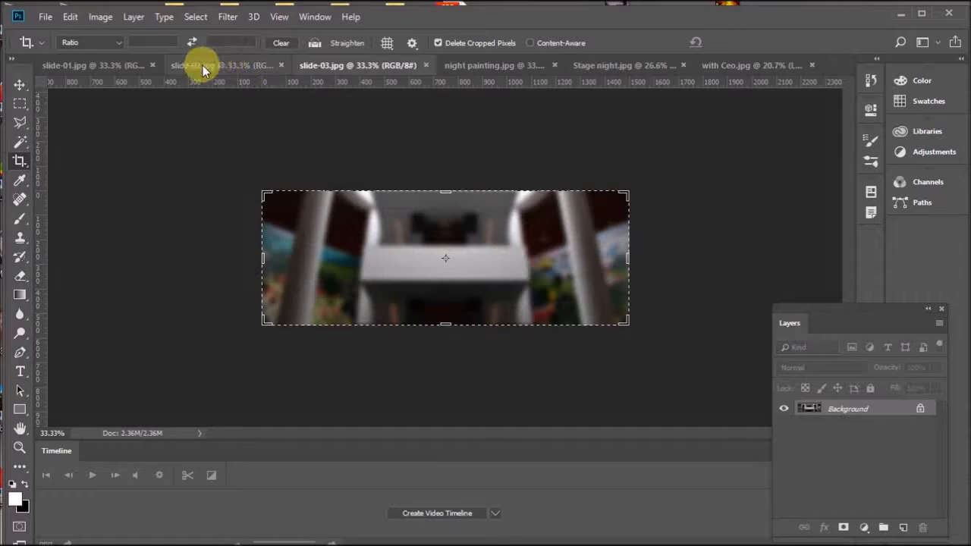
click(203, 66)
click(105, 65)
click(206, 63)
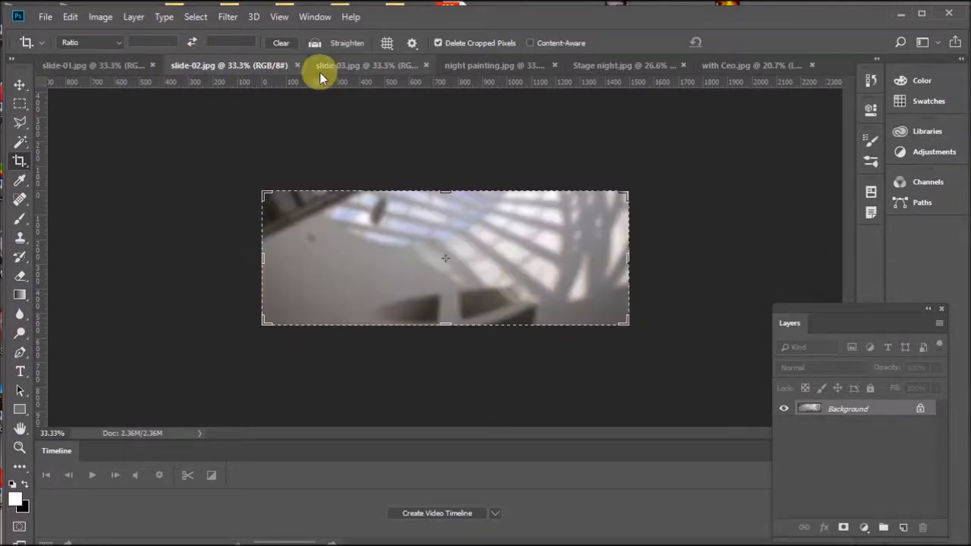
click(336, 65)
click(251, 66)
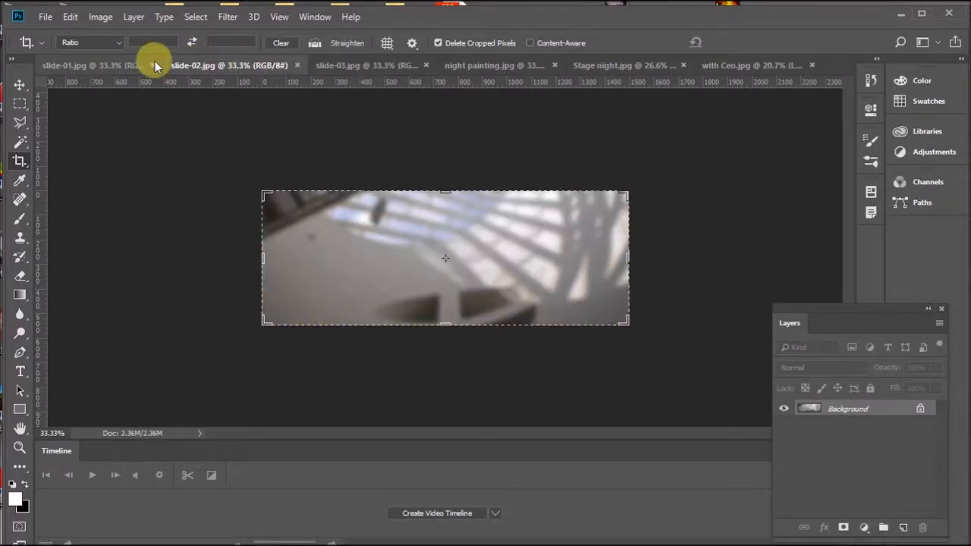
click(504, 67)
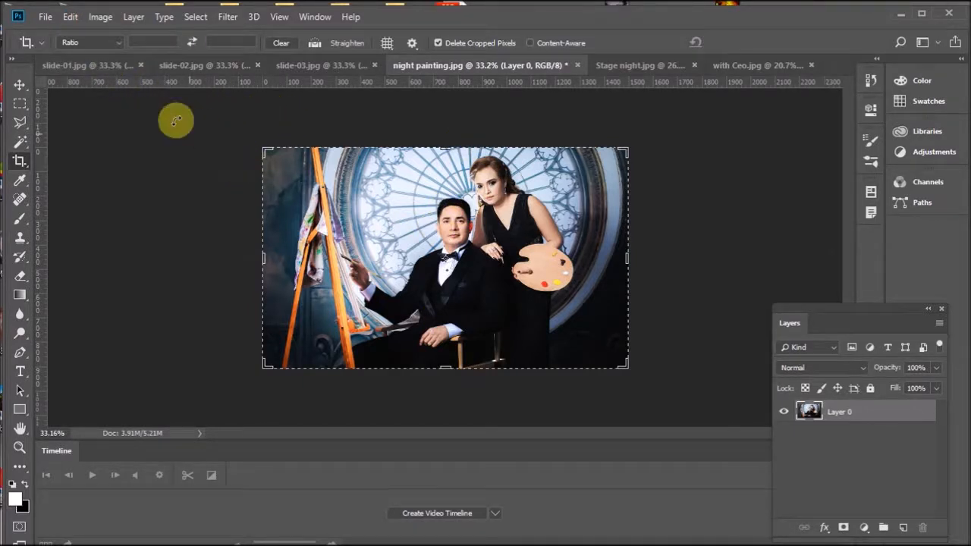
click(102, 65)
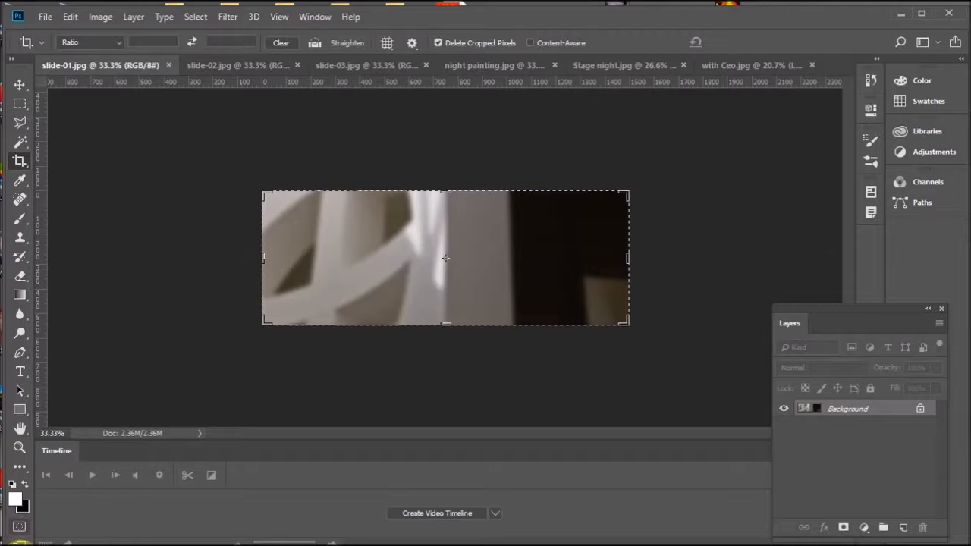
Save night painting as a JPEG in the Images Slider folder, replacing the existing file.
click(492, 61)
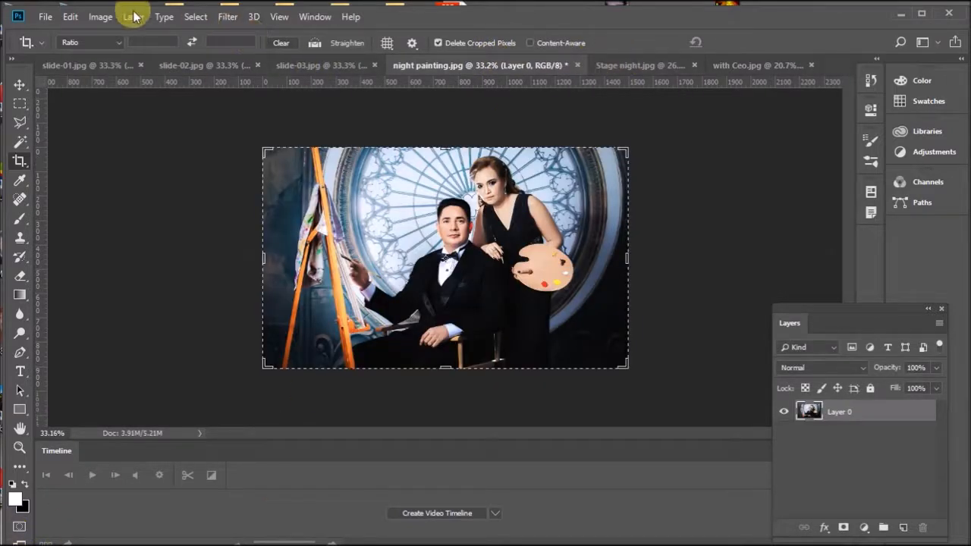
click(46, 17)
click(84, 169)
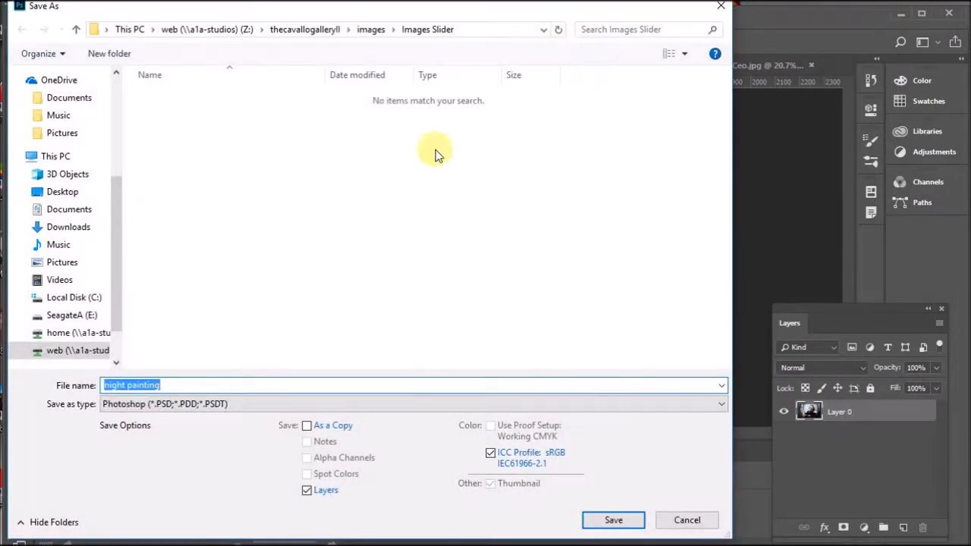
click(227, 403)
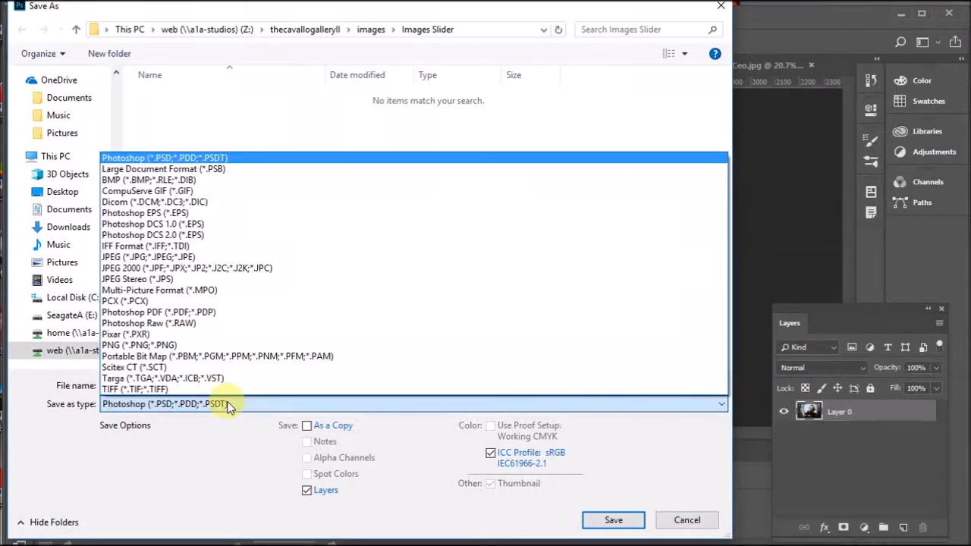
click(195, 257)
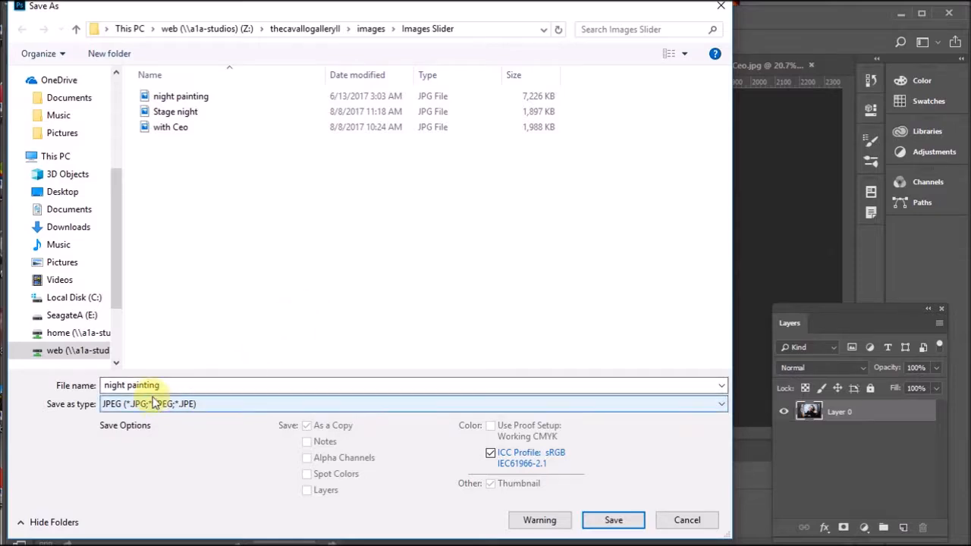
click(615, 522)
click(520, 286)
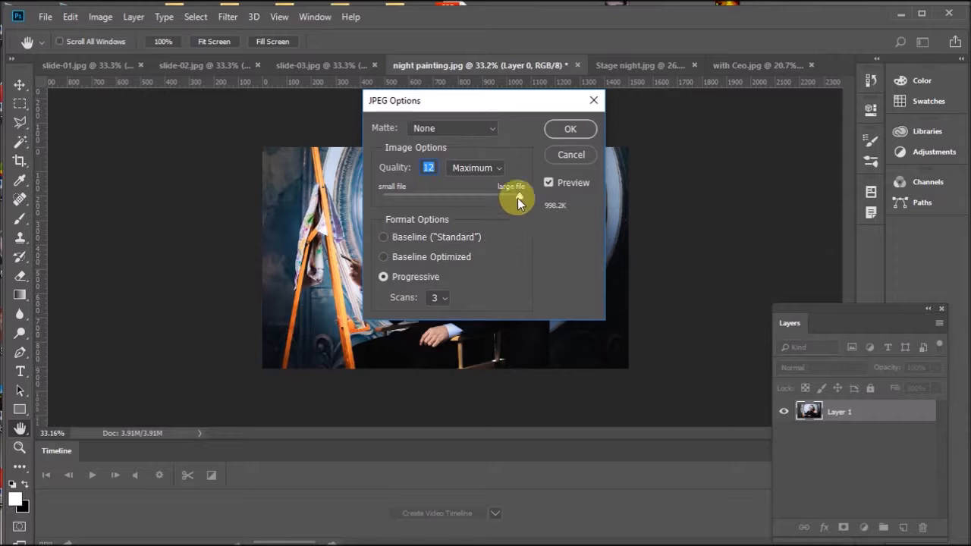
Try different JPEG compression levels for night painting, settle on quality 5 (Medium), and complete the save.
mouse_move(518, 197)
mouse_down()
mouse_move(503, 197)
mouse_move(524, 198)
mouse_up()
drag(521, 197, 391, 198)
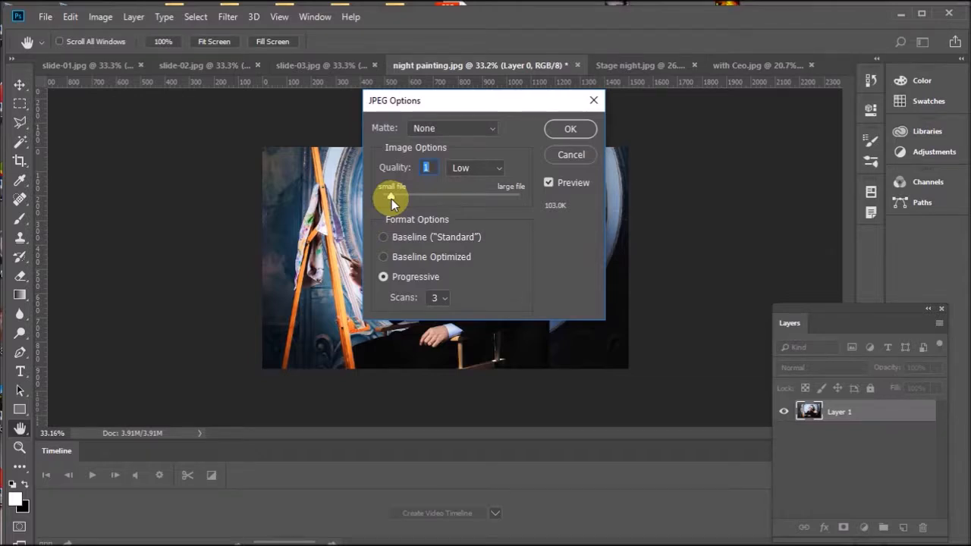
drag(391, 198, 400, 199)
drag(427, 195, 439, 195)
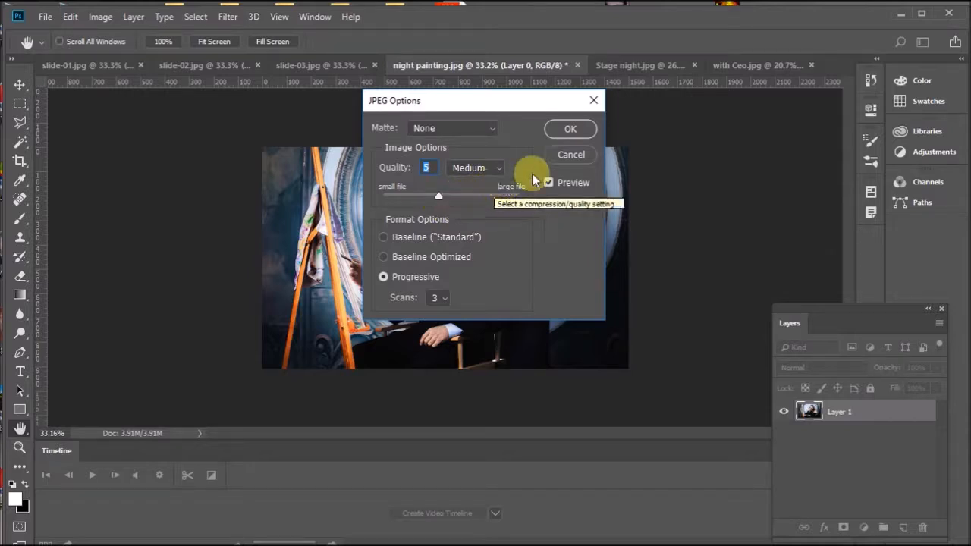
click(584, 132)
key(c)
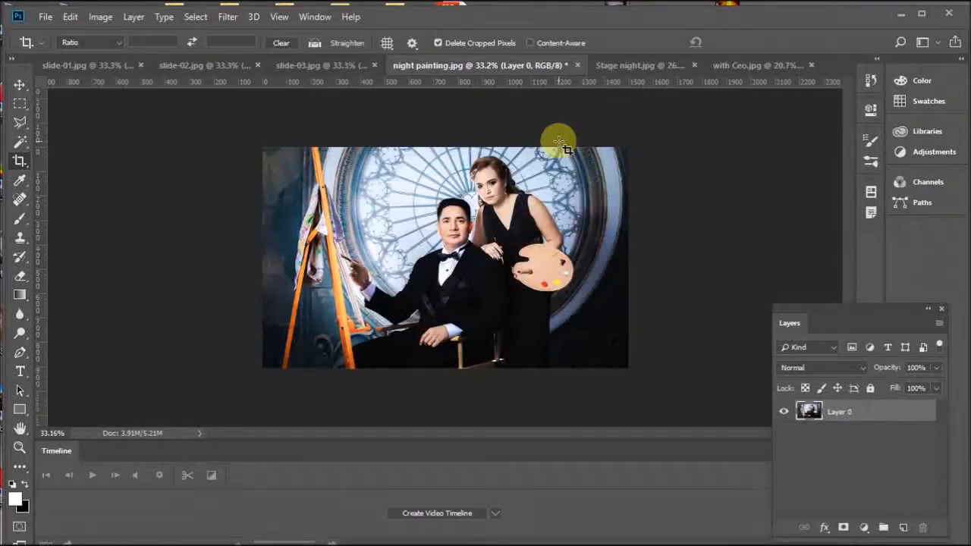
Save Stage night as a JPEG over the existing file in the Images Slider folder, with quality 5 (Medium).
click(638, 66)
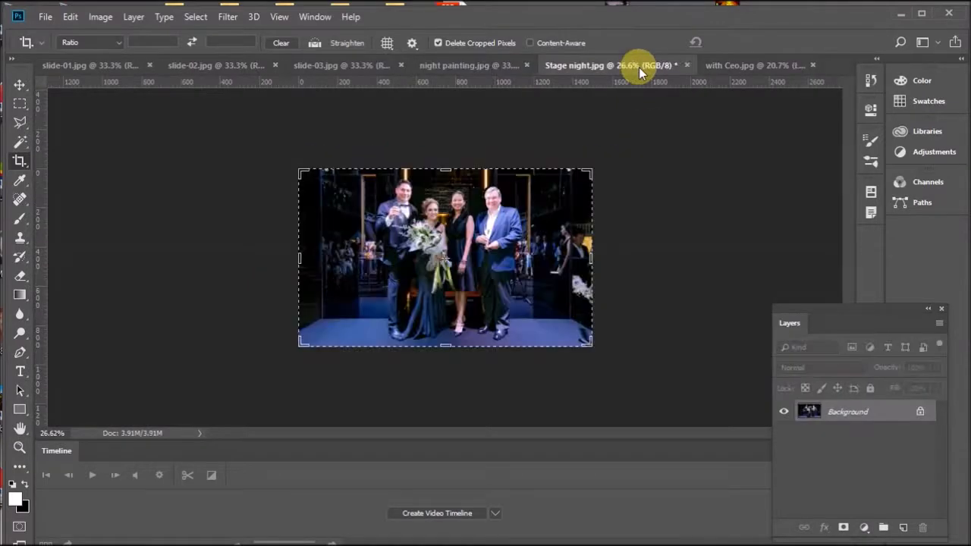
click(44, 18)
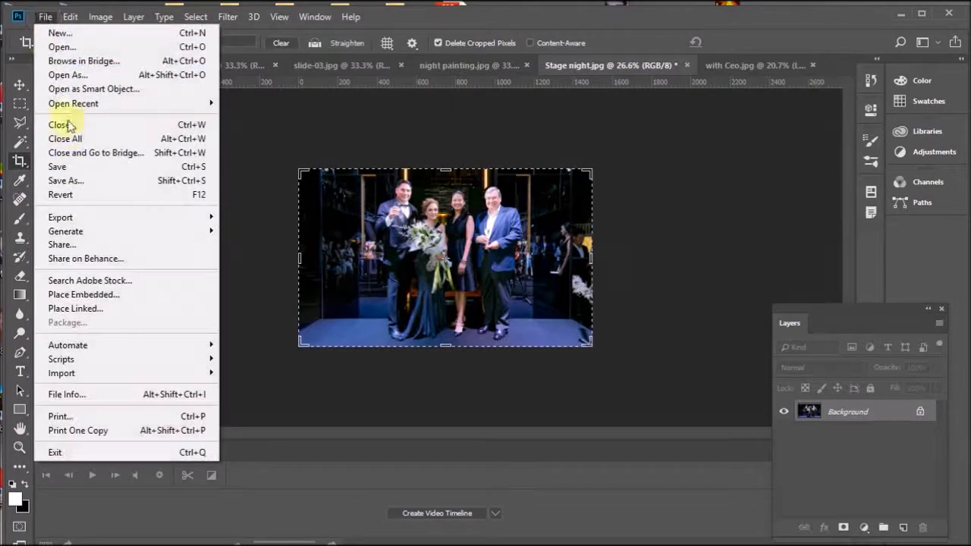
click(93, 180)
click(190, 405)
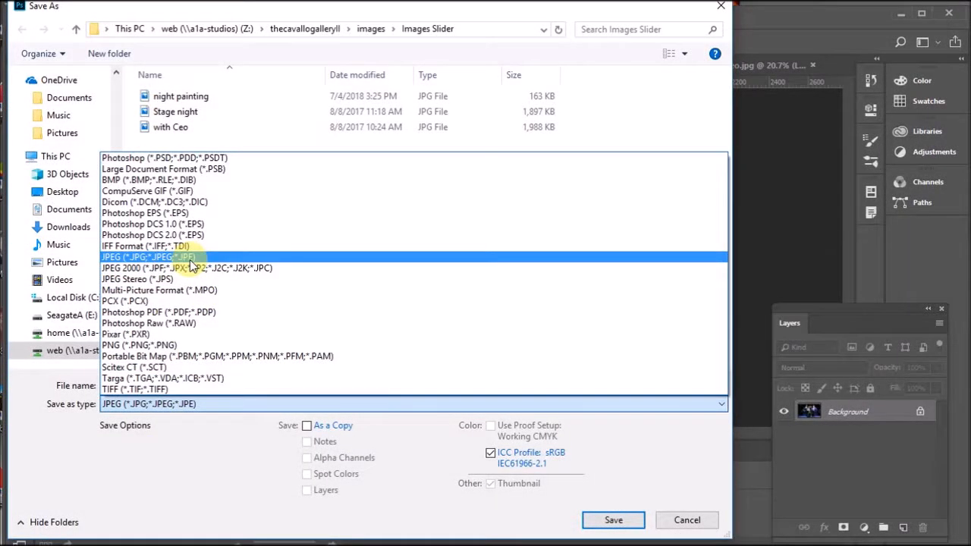
click(190, 257)
click(611, 521)
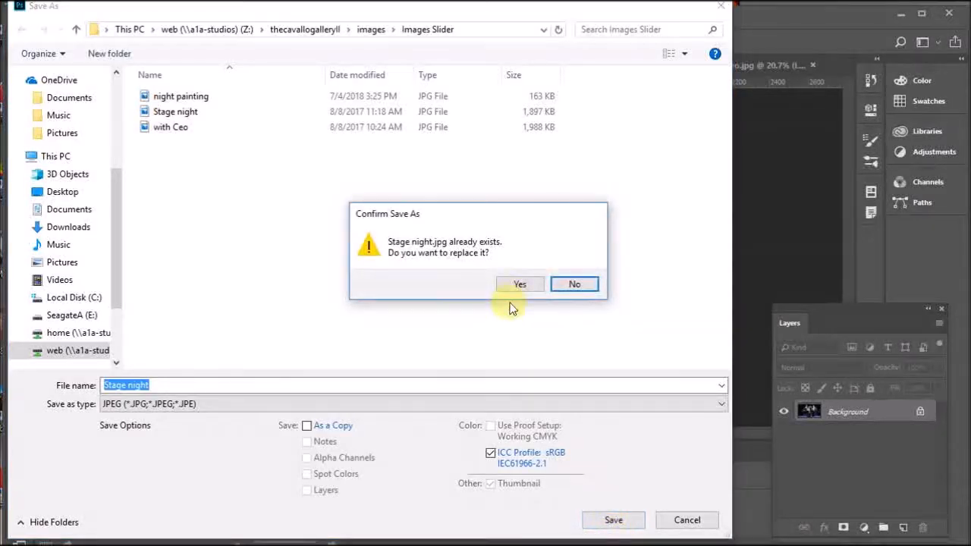
click(517, 285)
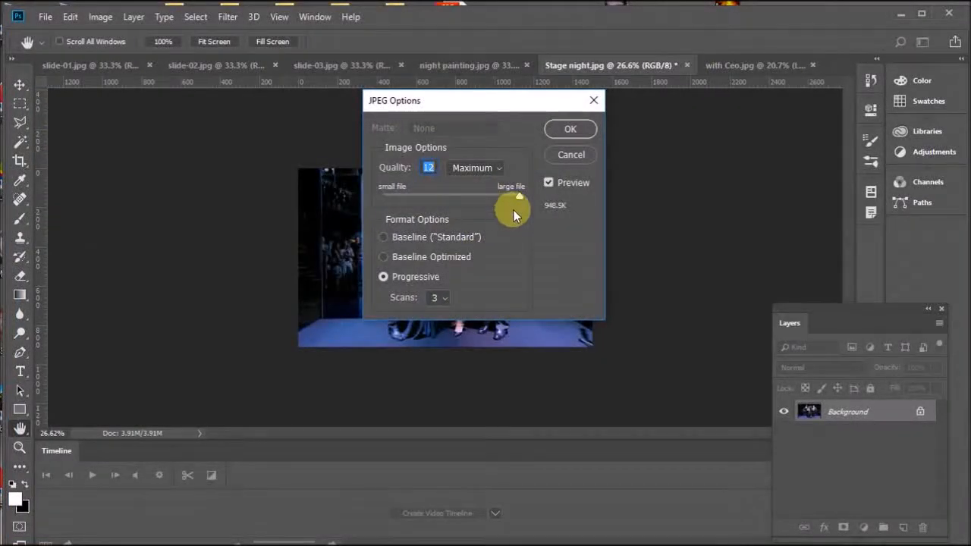
drag(520, 198, 438, 199)
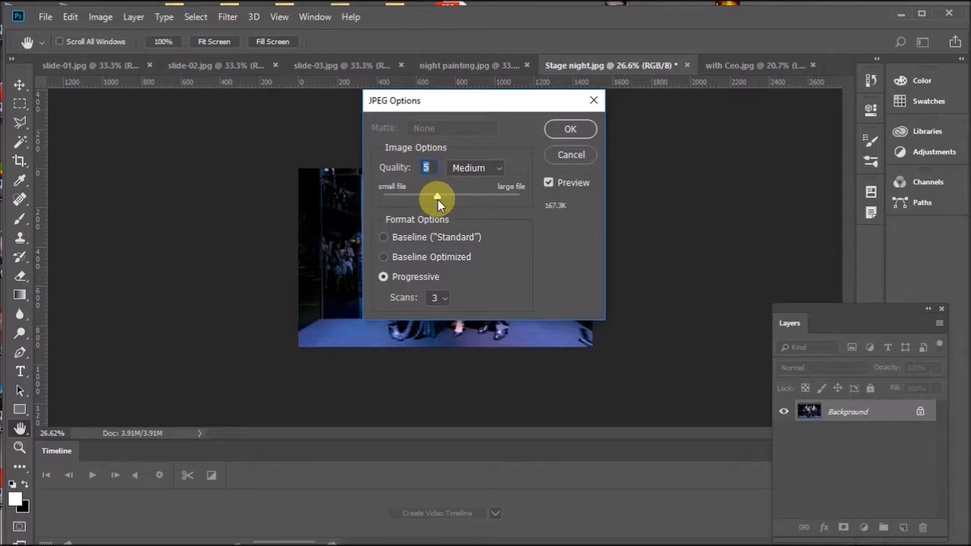
click(583, 130)
key(c)
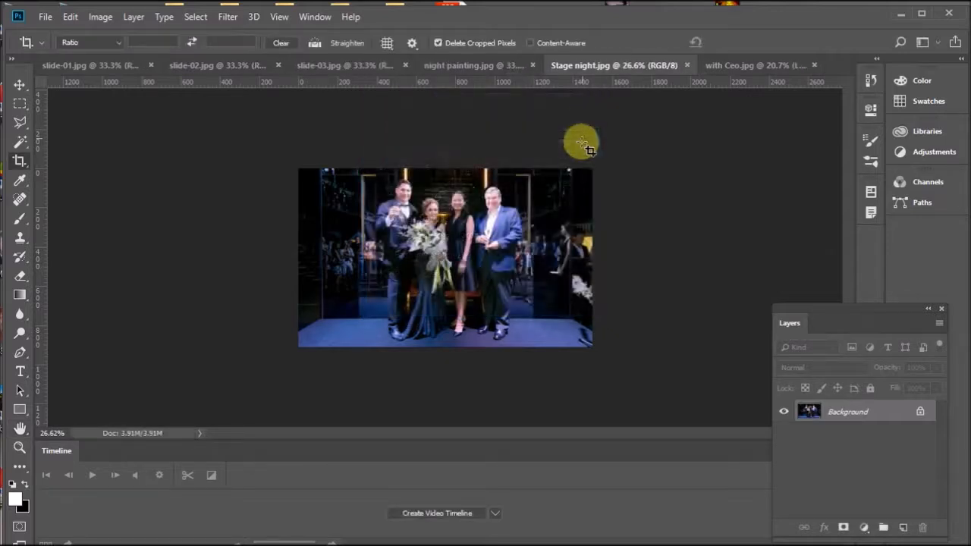
Save with Ceo as a JPEG over the existing file in the Images Slider folder, with quality 5 (Medium).
click(753, 63)
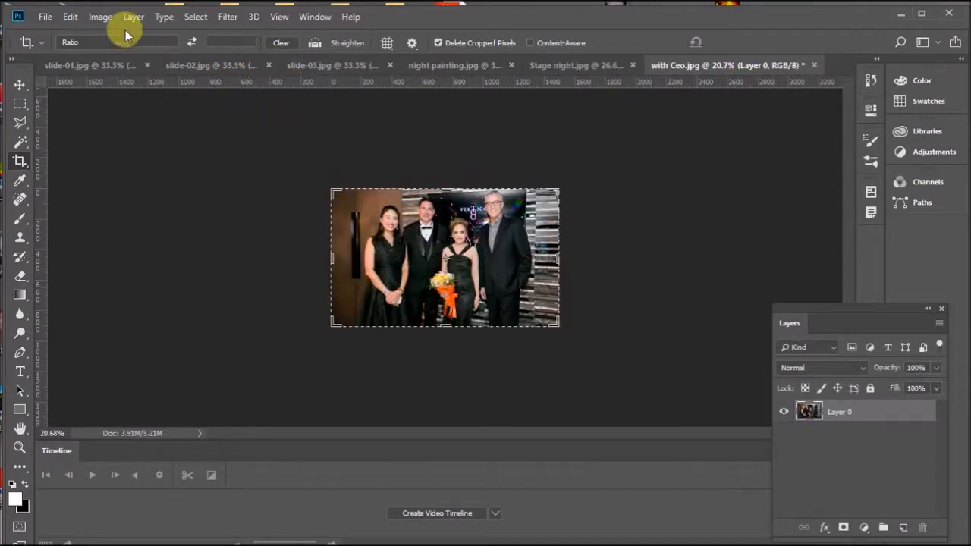
click(44, 16)
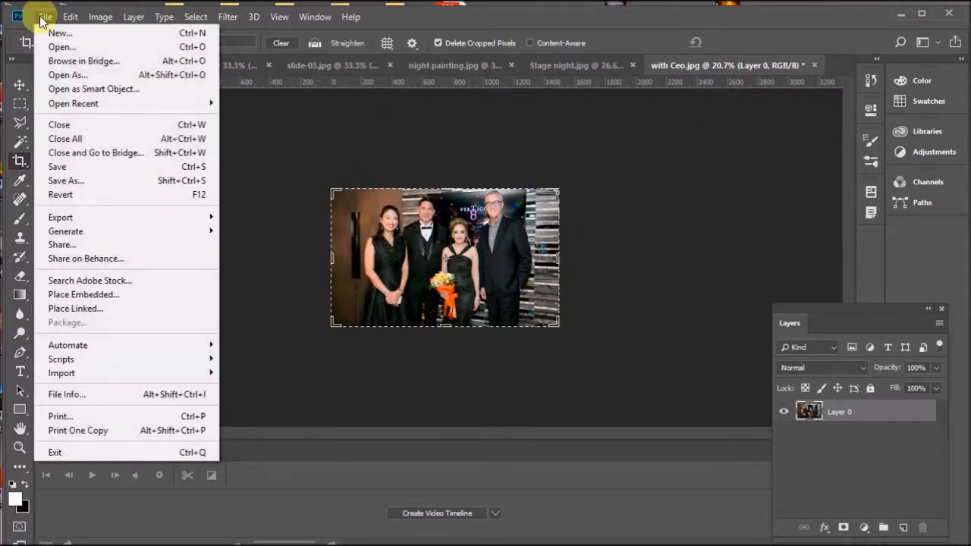
click(109, 179)
click(235, 404)
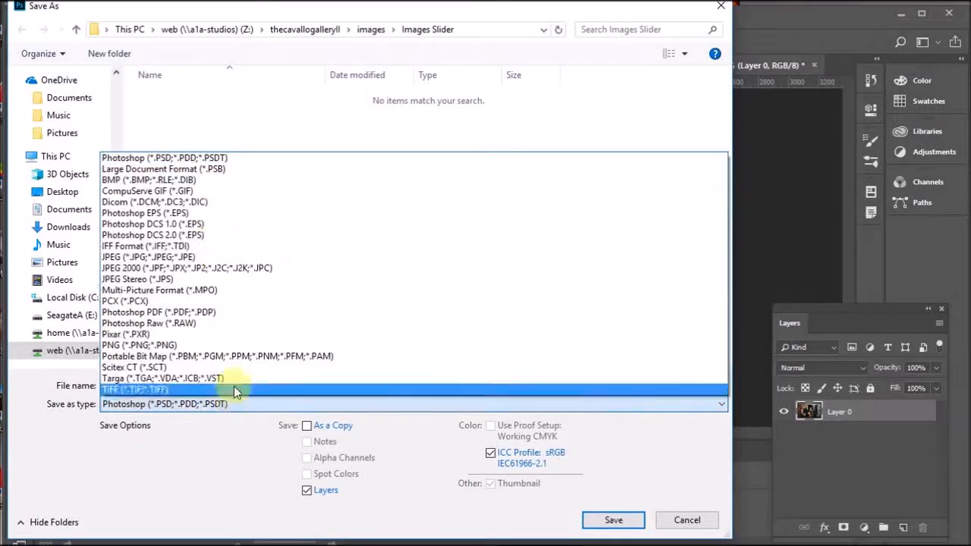
click(204, 257)
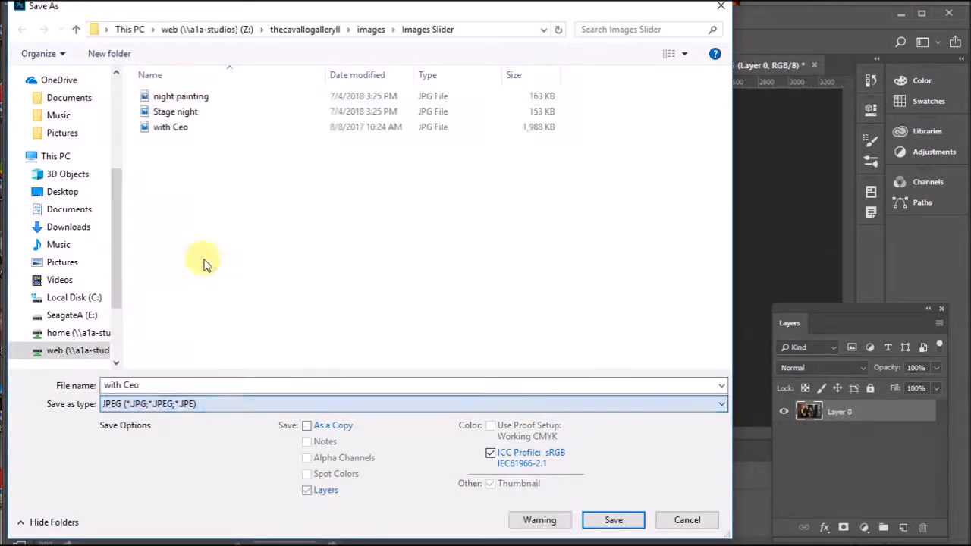
click(614, 522)
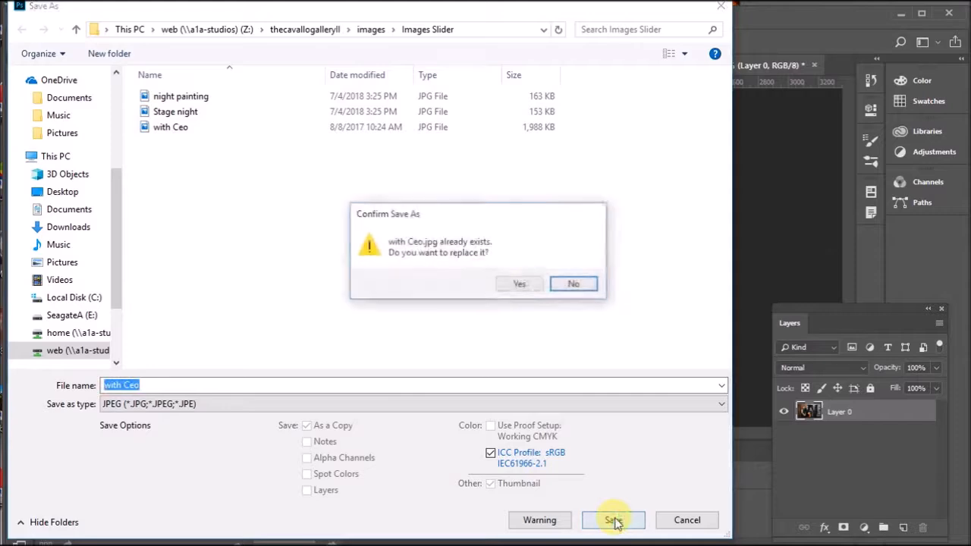
click(512, 282)
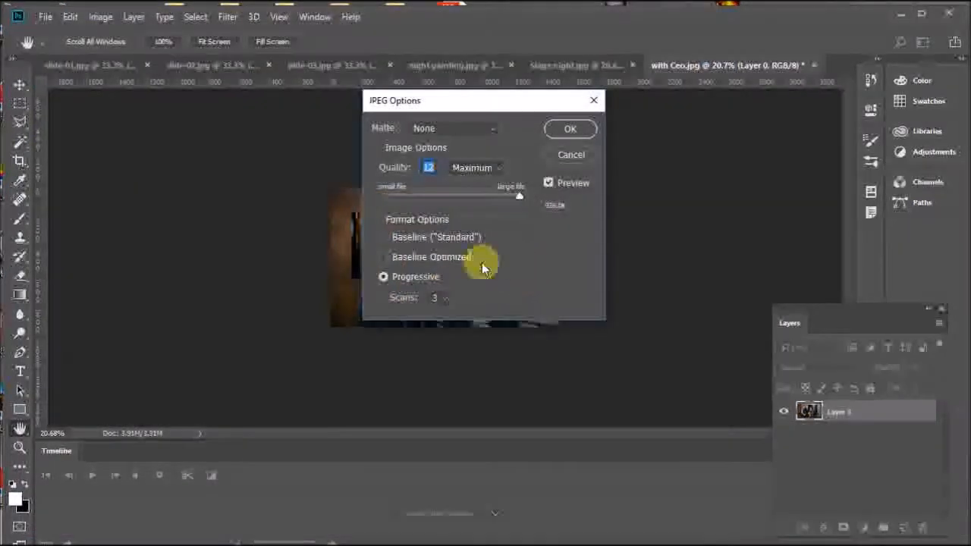
drag(519, 196, 441, 199)
click(570, 129)
key(c)
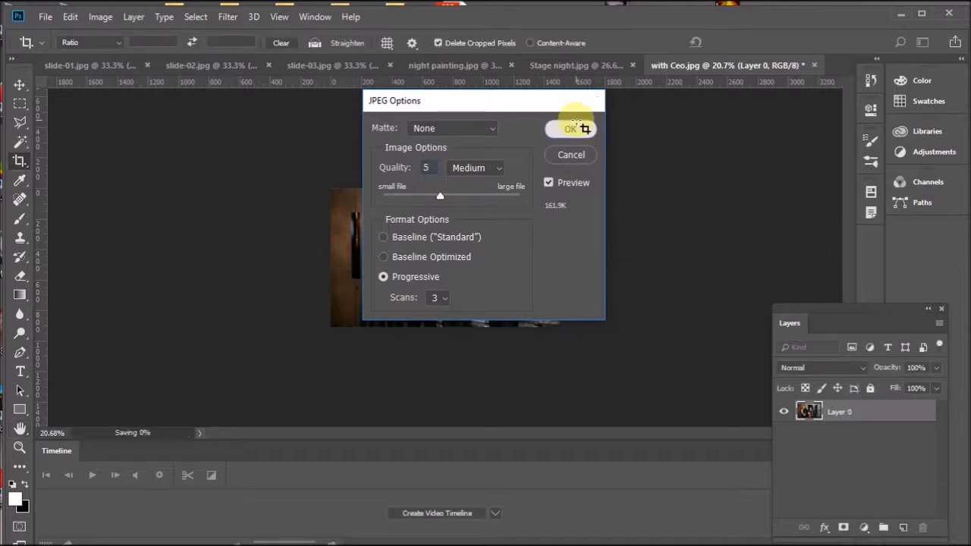
Close the night painting, Stage night and with Ceo documents, declining to save any further changes.
click(581, 69)
click(458, 68)
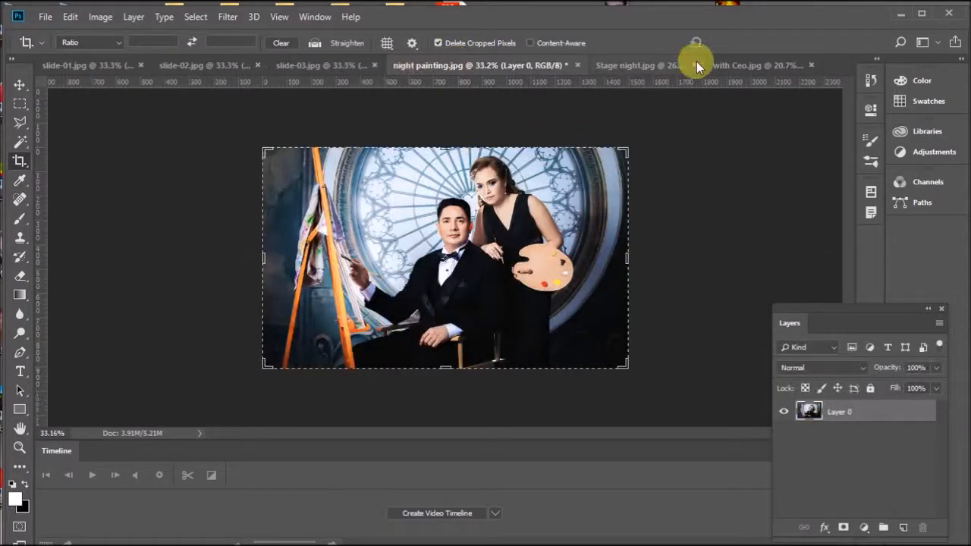
click(577, 65)
click(483, 227)
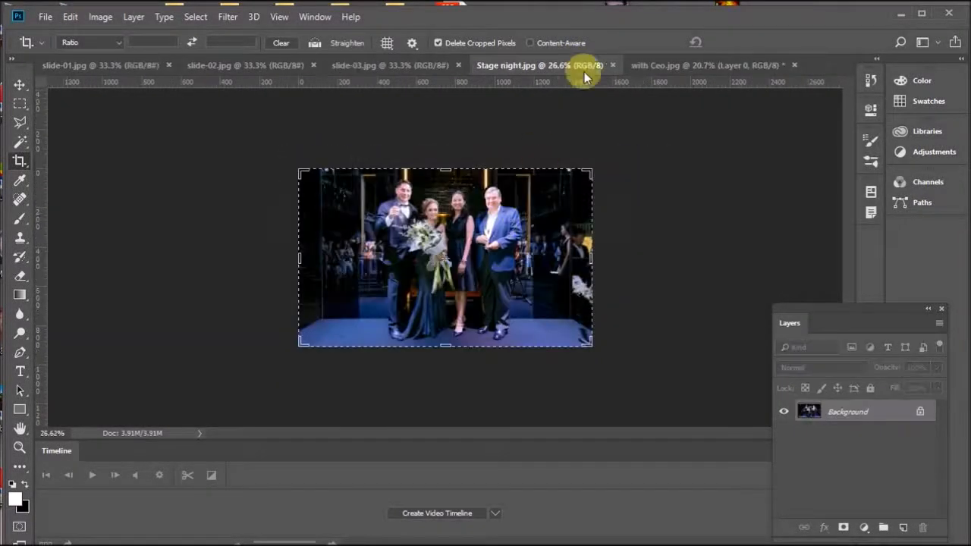
click(613, 66)
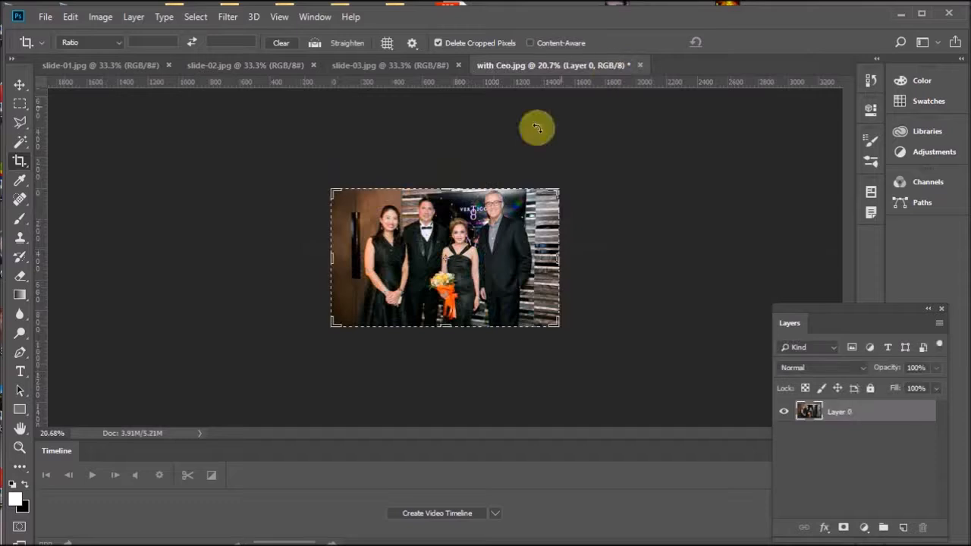
click(641, 64)
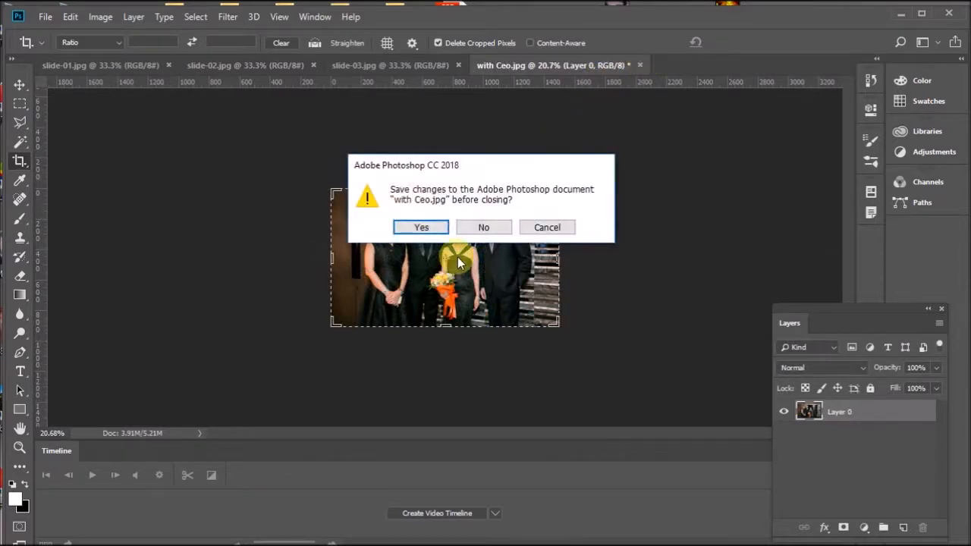
click(485, 227)
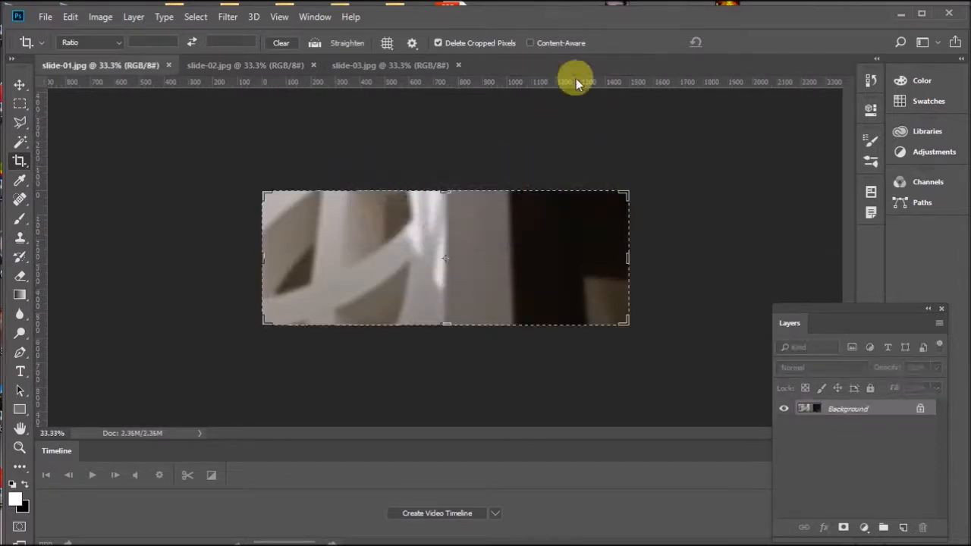
Close the reference images slide-03.jpg, slide-02.jpg and slide-01.jpg.
click(458, 65)
click(312, 64)
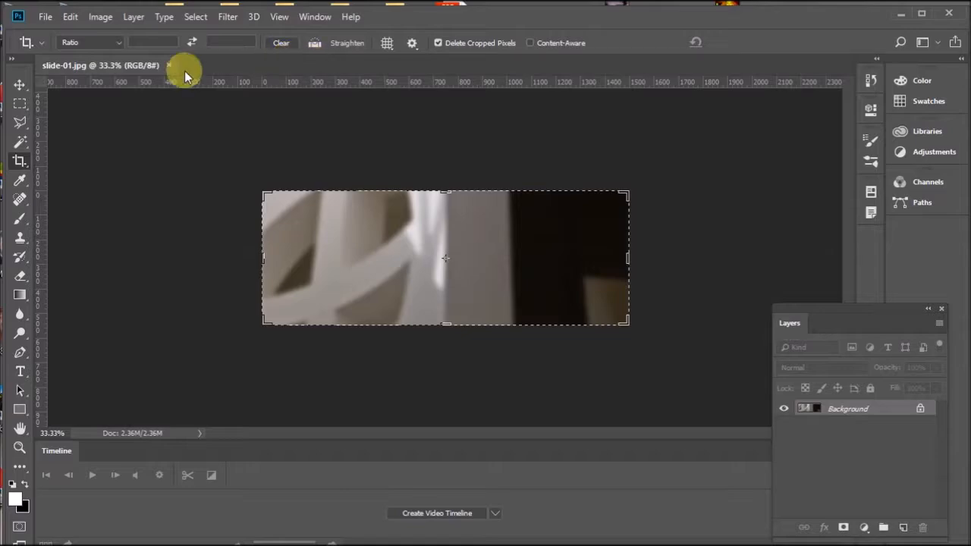
click(169, 65)
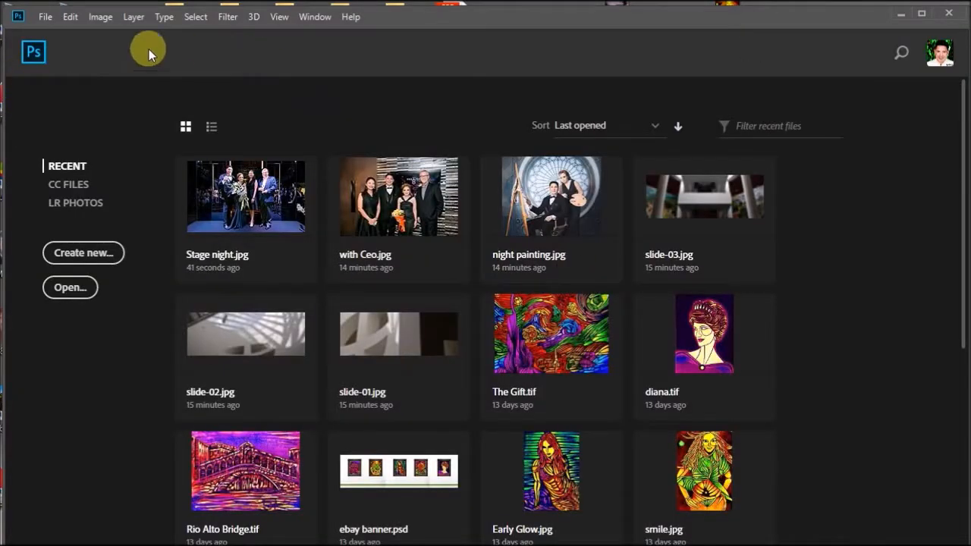
Open night painting, Stage night and with Ceo together from thecavallogalleryII's images/Images Slider folder on the web drive.
click(43, 16)
click(61, 50)
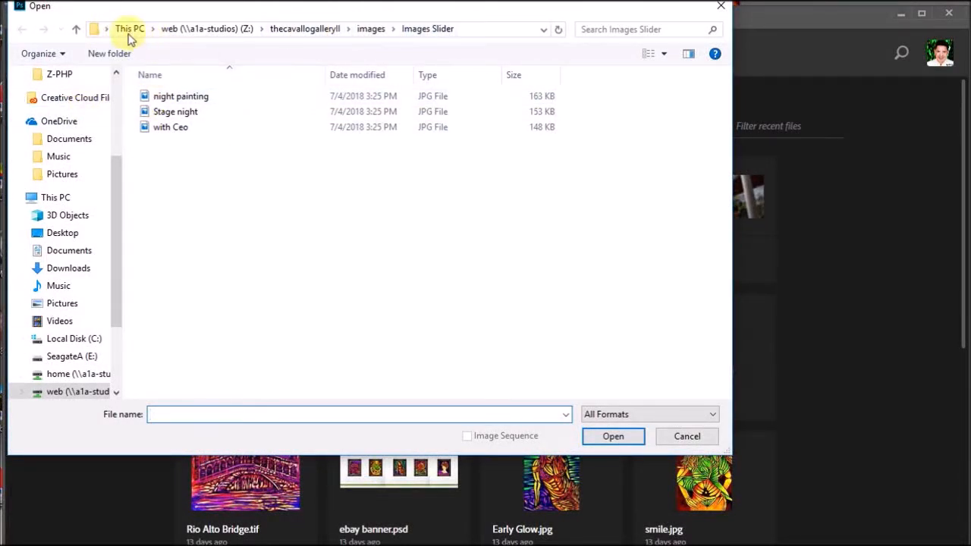
scroll(83, 302, down, 3)
click(80, 274)
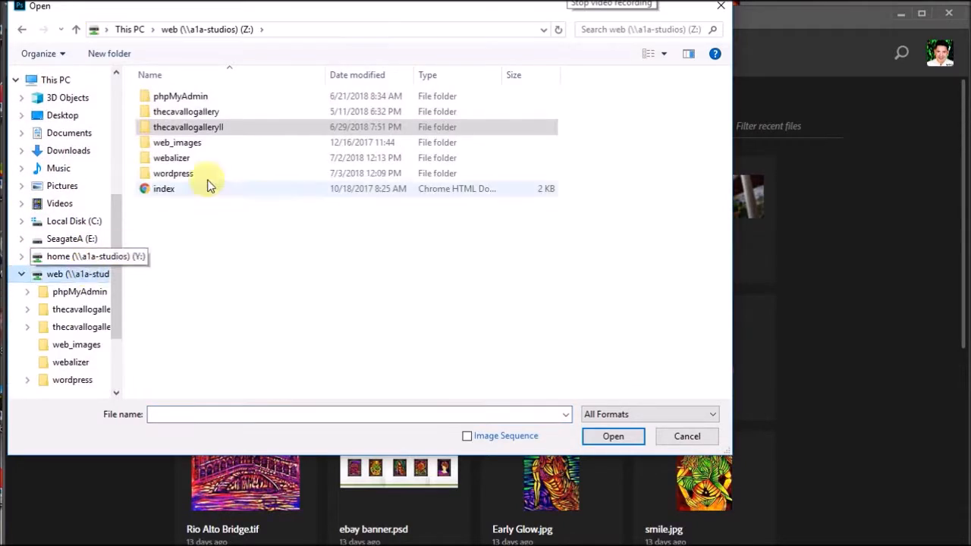
double_click(215, 125)
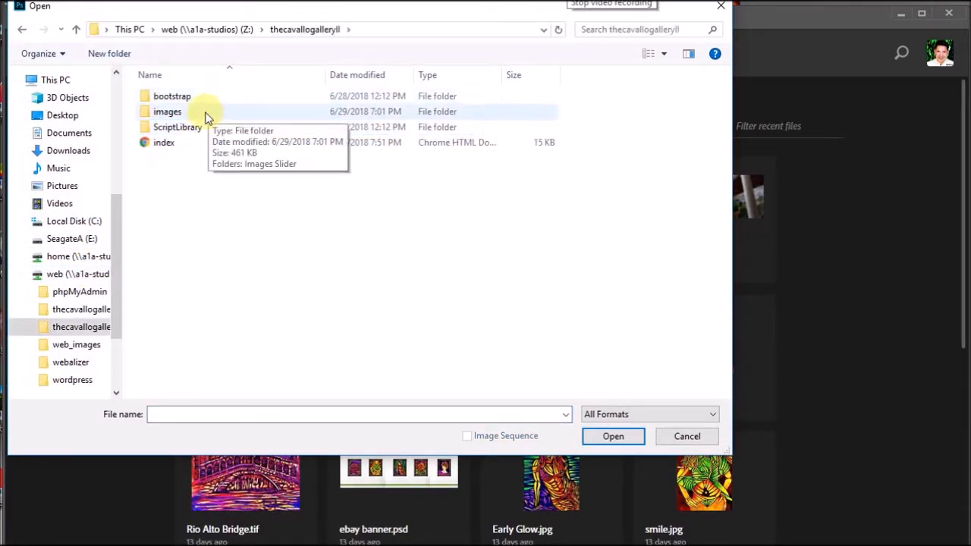
double_click(205, 113)
double_click(193, 98)
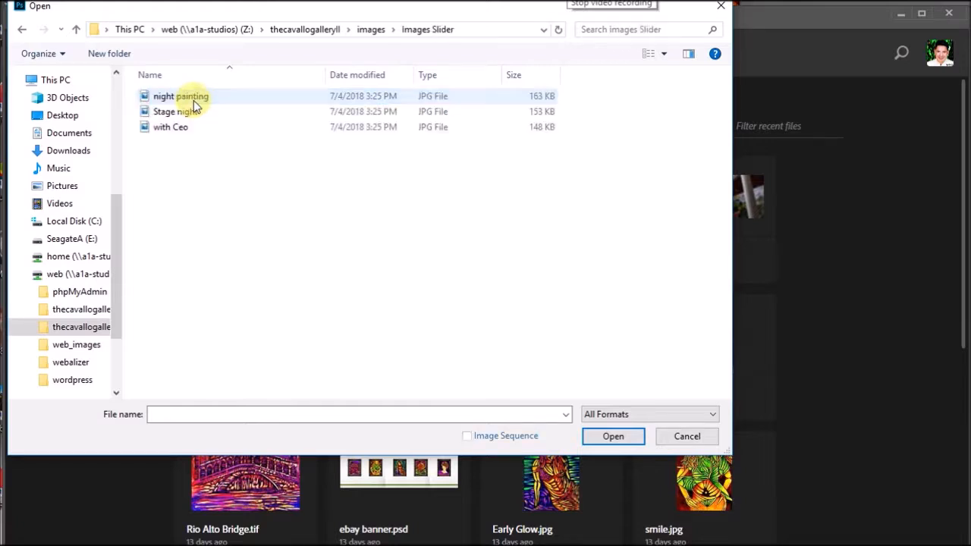
click(216, 101)
key(shift+Down)
key(shift+Down)
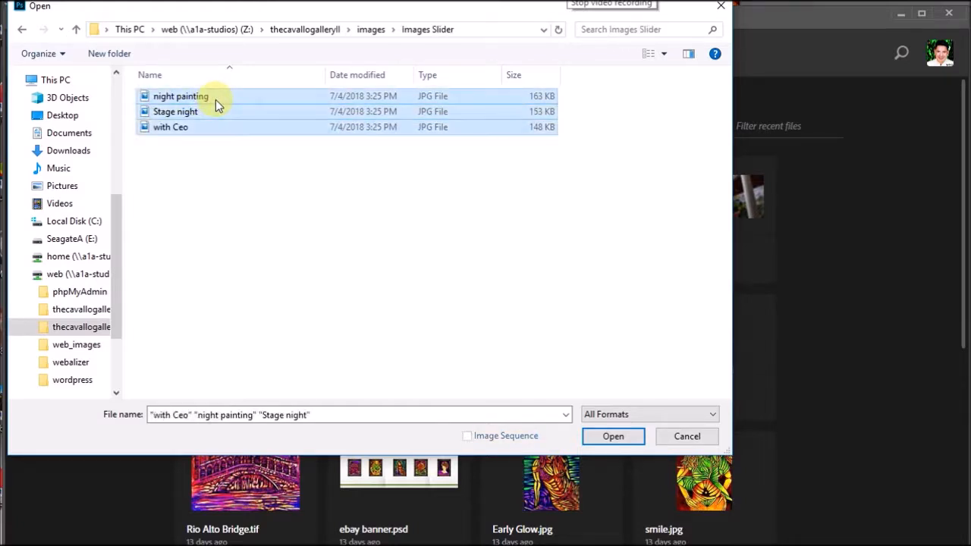
key(Return)
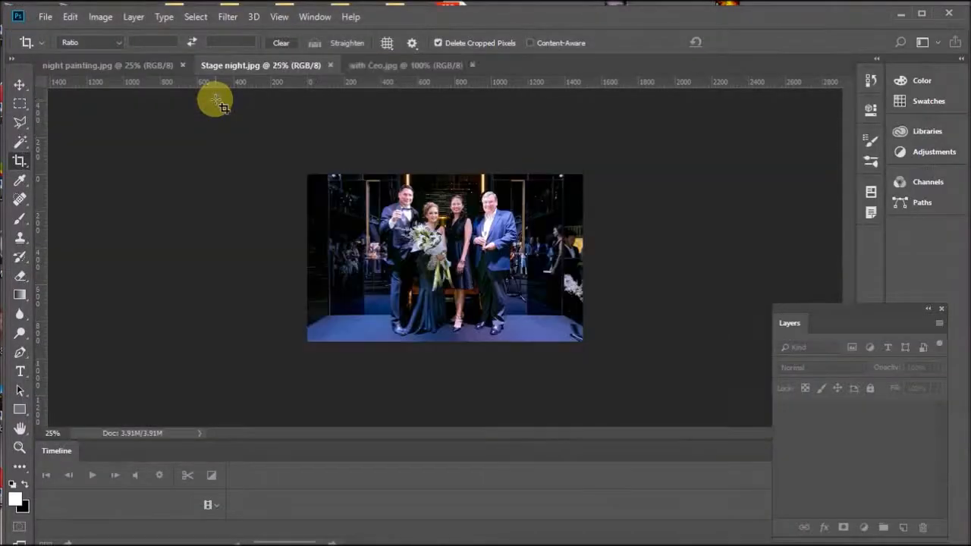
View the reopened night painting, Stage night and with Ceo photos in turn to compare their dimensions.
click(302, 65)
click(106, 62)
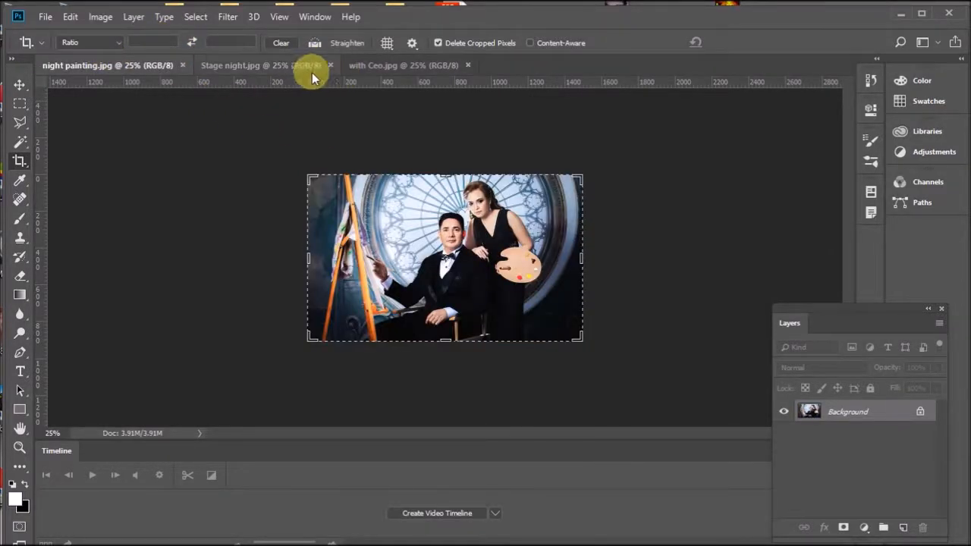
click(294, 67)
click(403, 65)
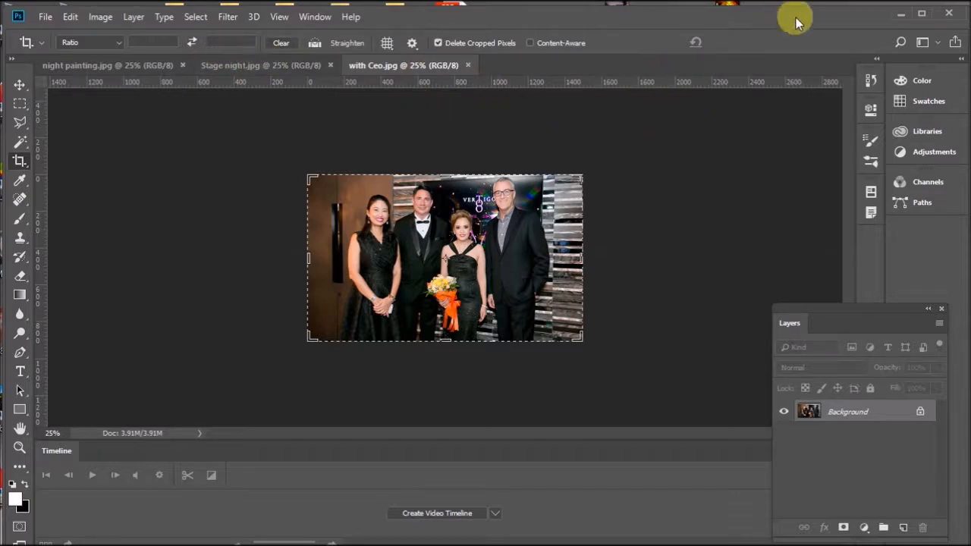
Switch from Photoshop to Dreamweaver and show the source code of index.html.
click(900, 14)
mouse_move(61, 543)
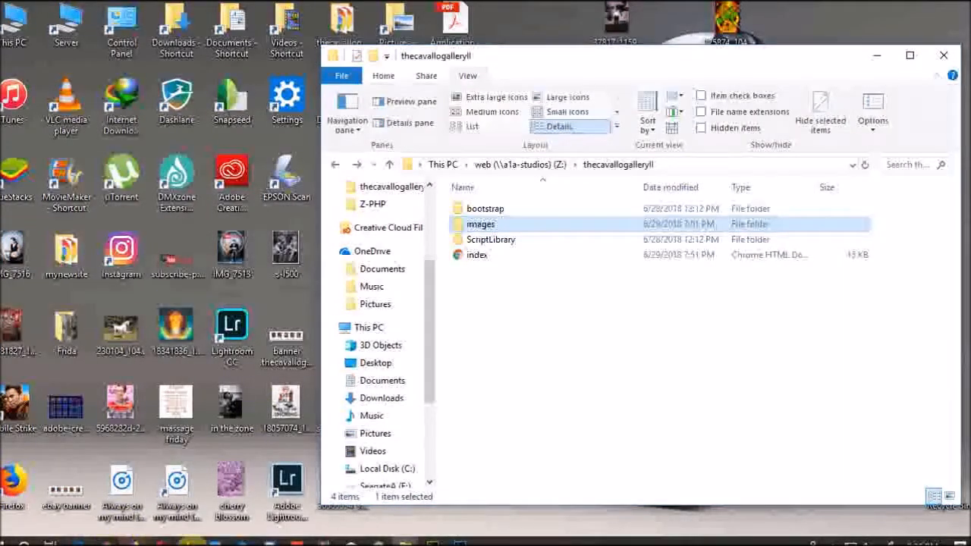
click(432, 541)
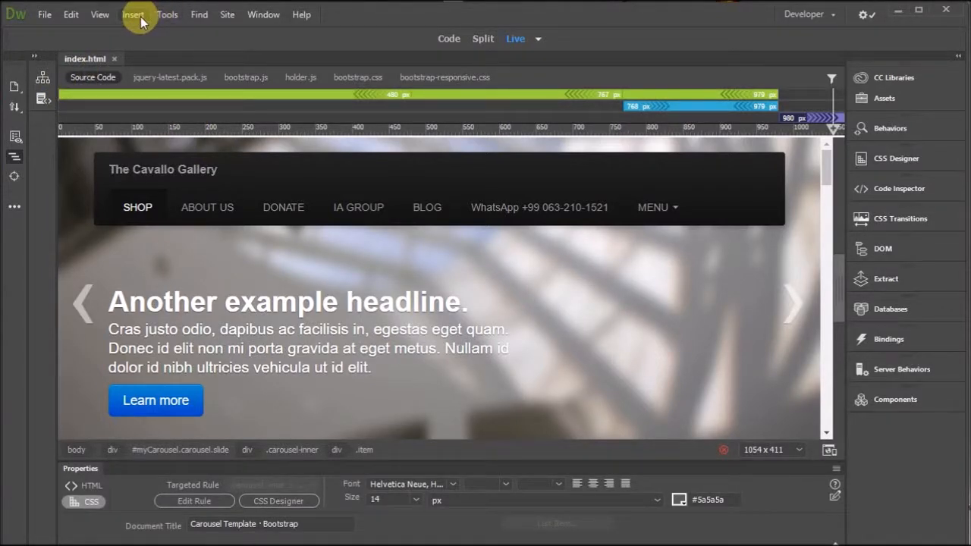
click(449, 37)
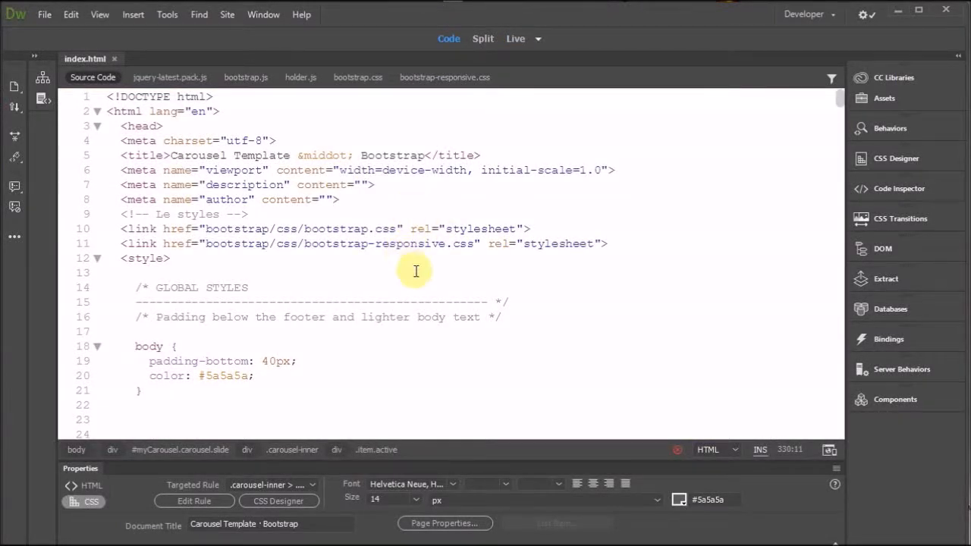
Extend the "Carousel" comment above the myCarousel div in index.html to read "Carousel slider".
scroll(416, 270, down, 9)
scroll(411, 271, up, 7)
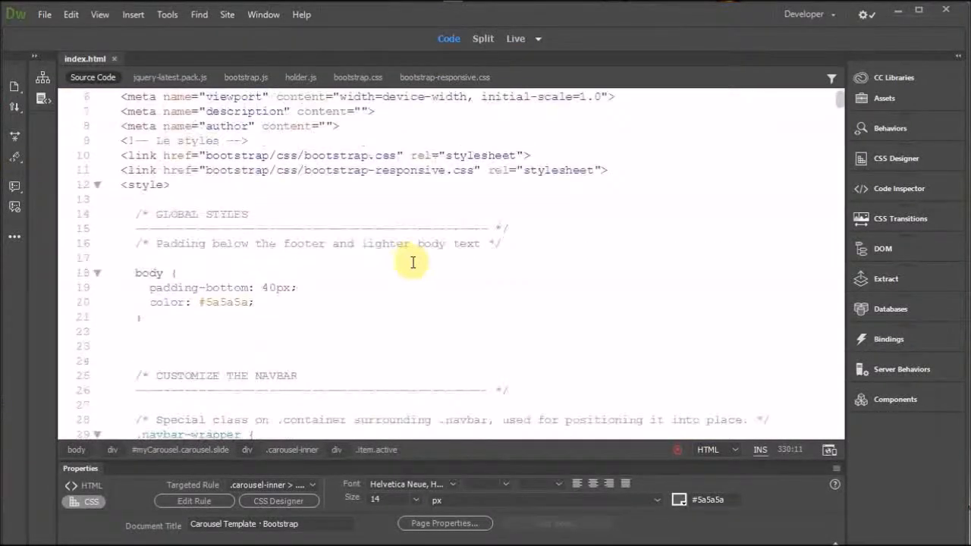
scroll(357, 228, down, 5)
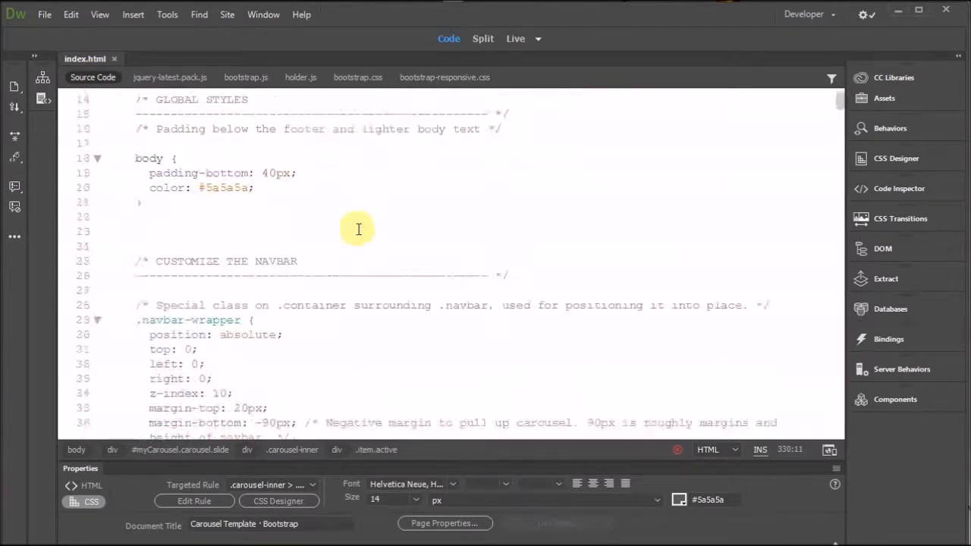
scroll(372, 250, down, 5)
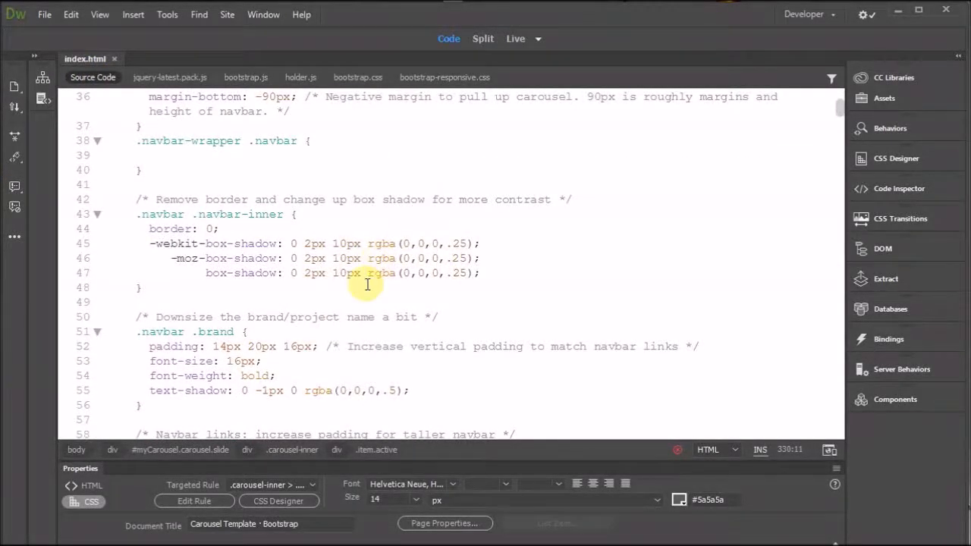
scroll(369, 277, down, 6)
scroll(367, 284, down, 20)
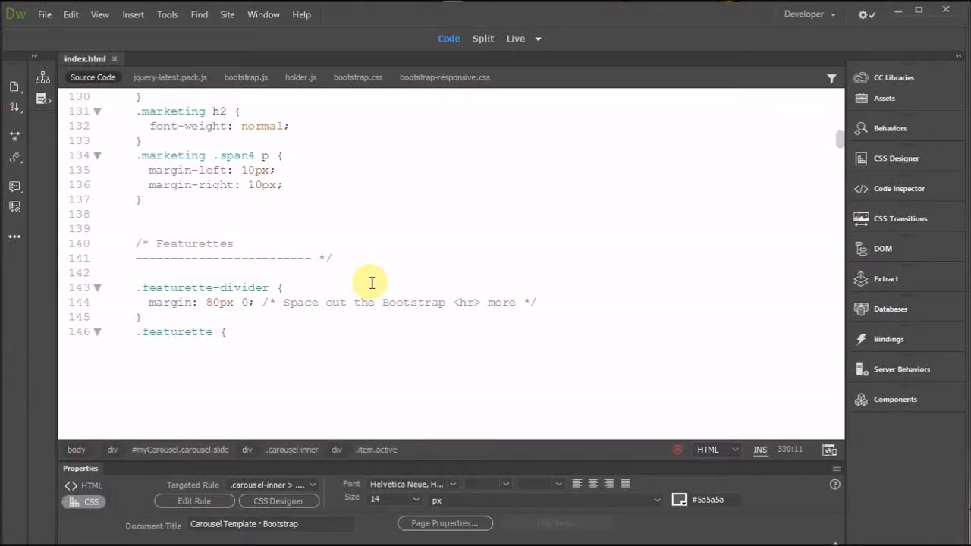
scroll(362, 279, down, 11)
scroll(371, 284, up, 5)
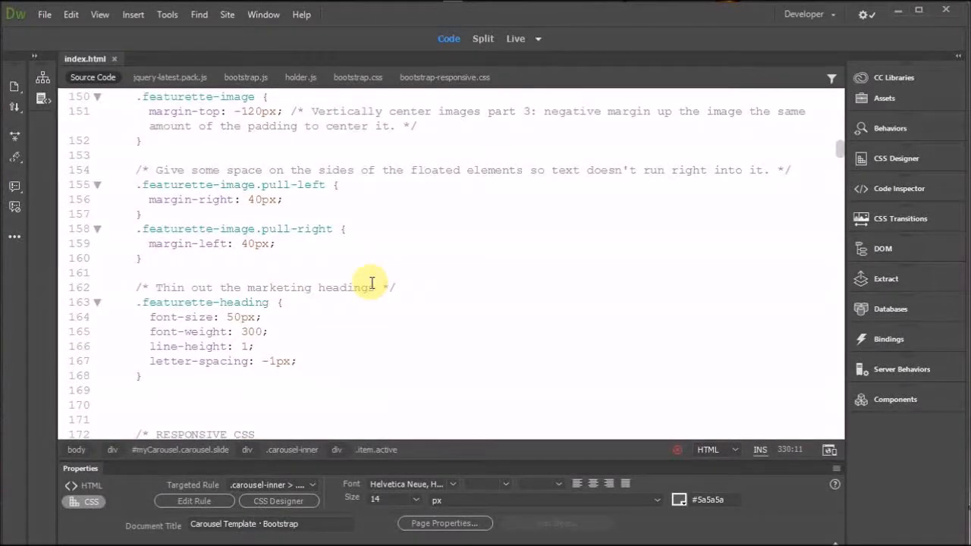
scroll(371, 283, up, 4)
scroll(371, 283, down, 14)
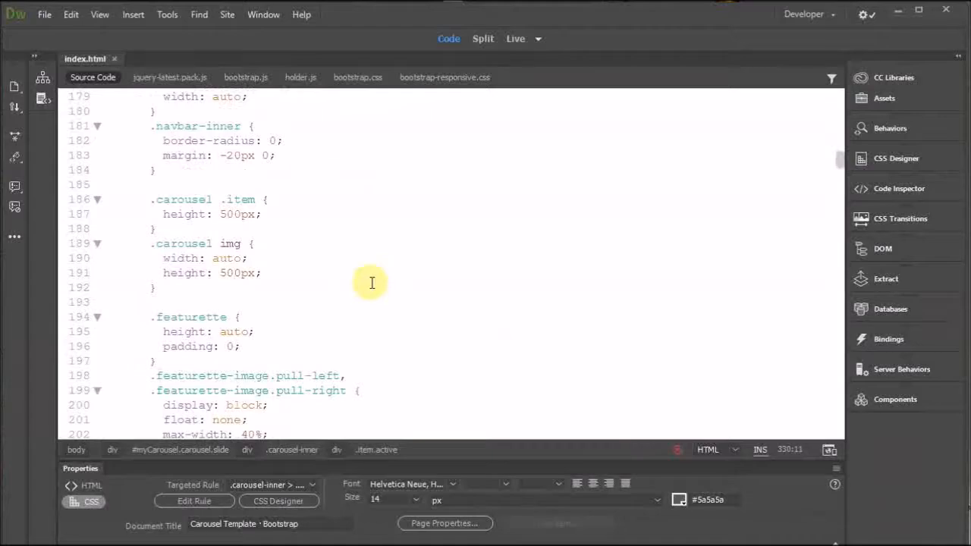
scroll(372, 283, down, 20)
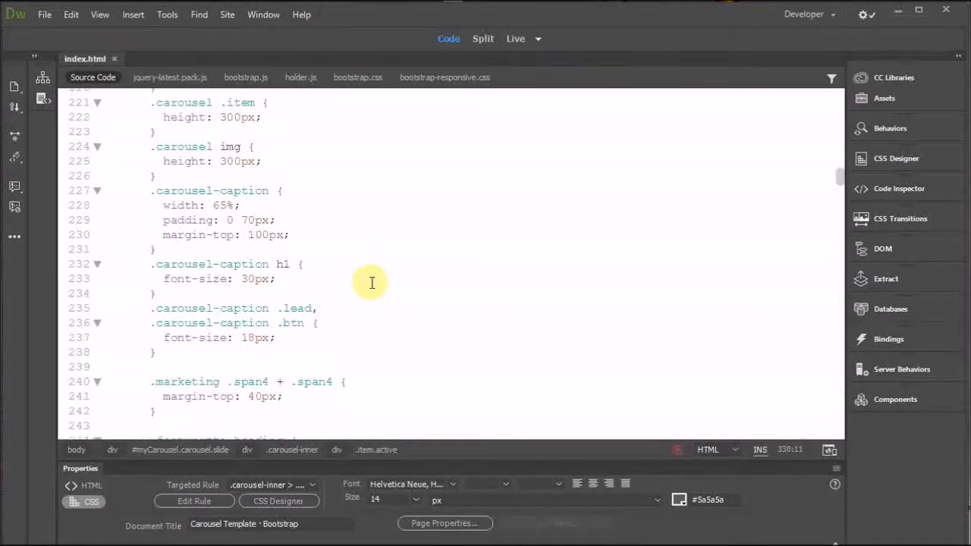
scroll(371, 283, down, 17)
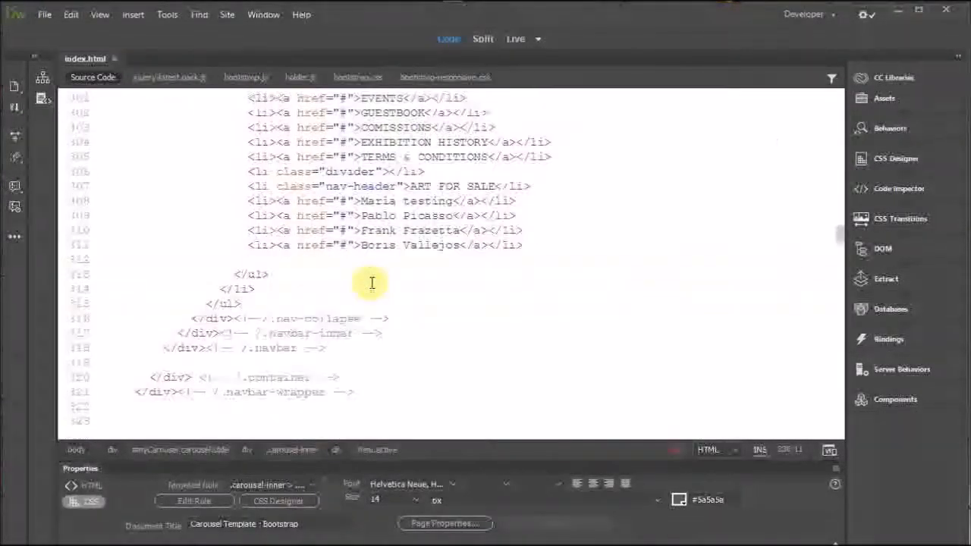
scroll(371, 283, down, 8)
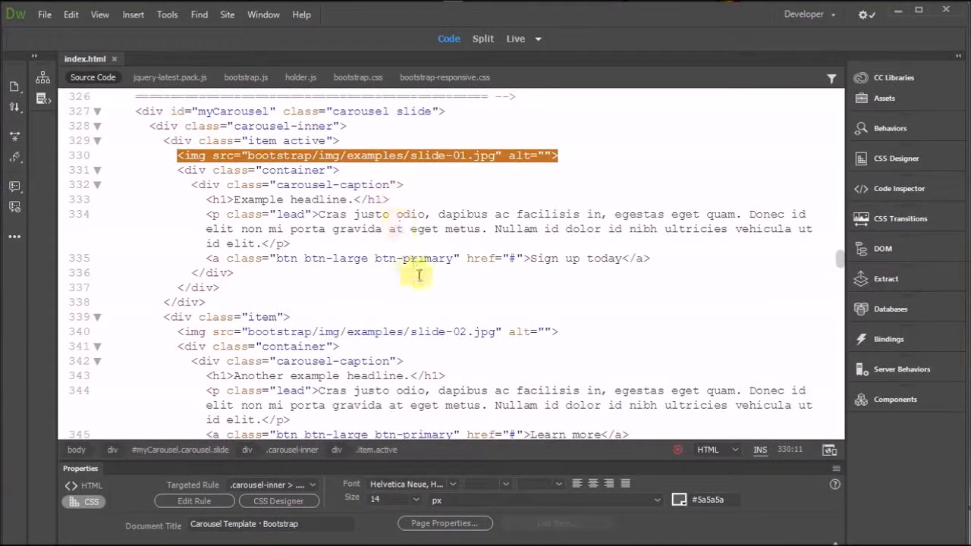
scroll(422, 306, down, 3)
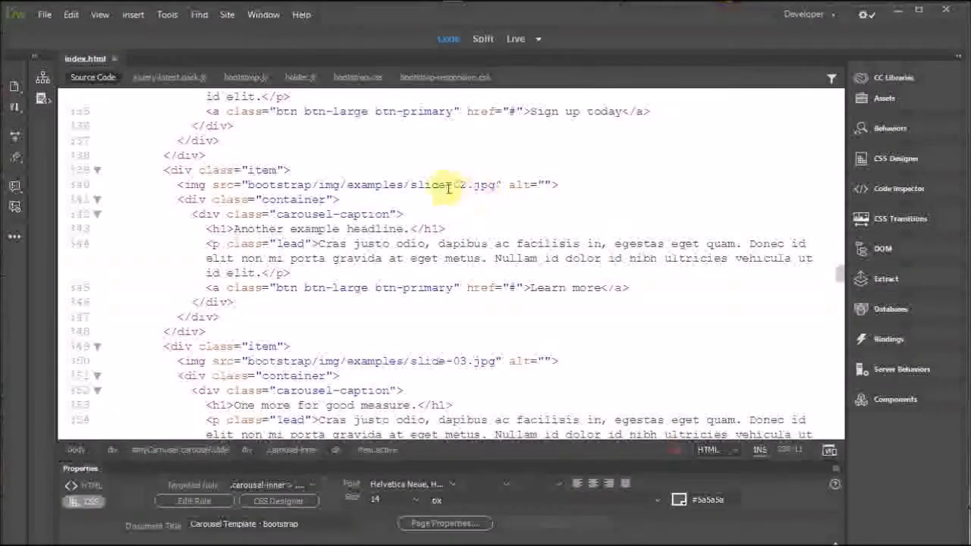
scroll(481, 228, up, 6)
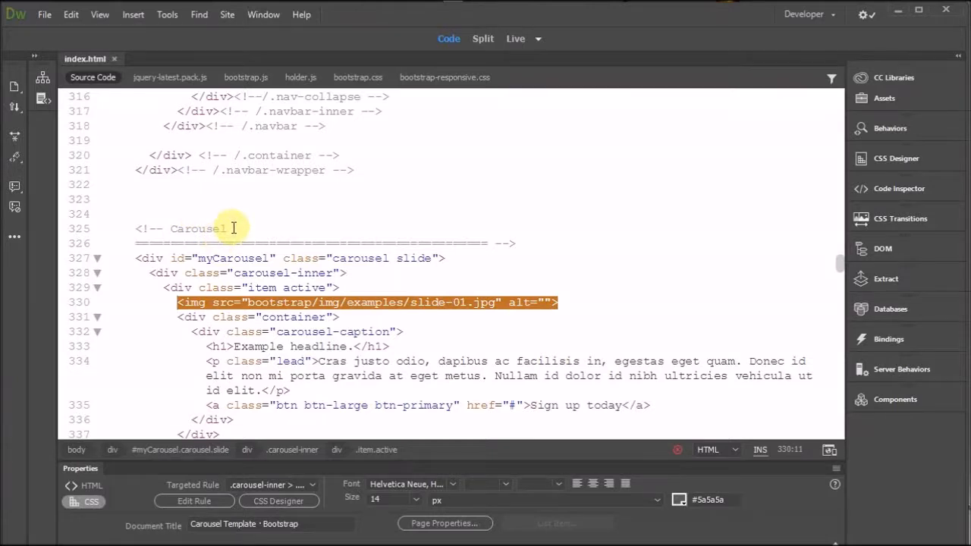
click(234, 228)
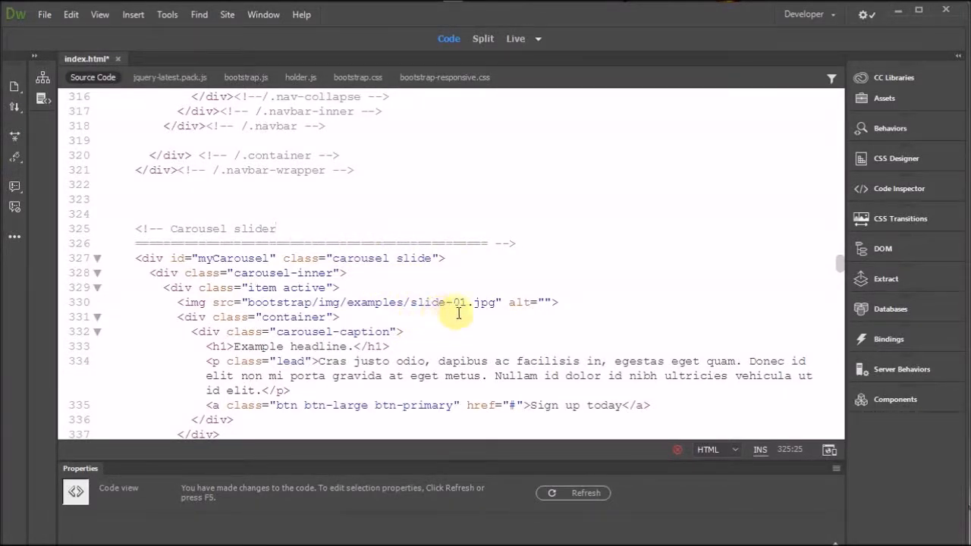
Examine the image paths and previews for slide-01.jpg, slide-02.jpg and slide-03.jpg in the three carousel items.
scroll(458, 314, down, 3)
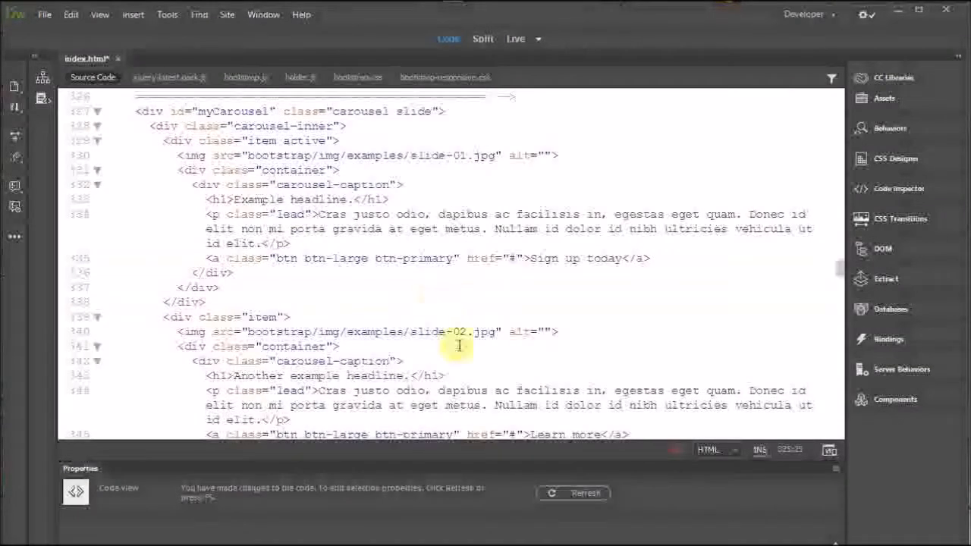
scroll(485, 333, down, 3)
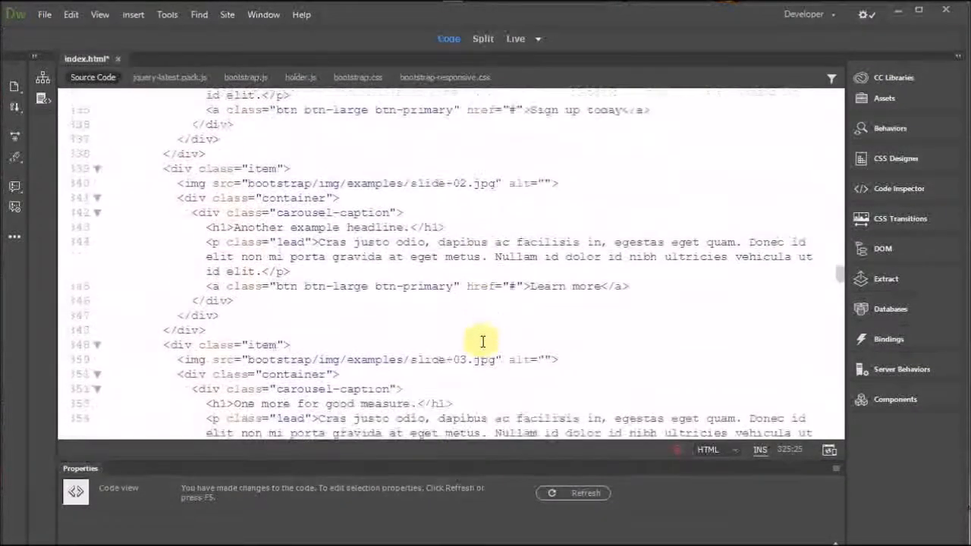
scroll(482, 341, down, 2)
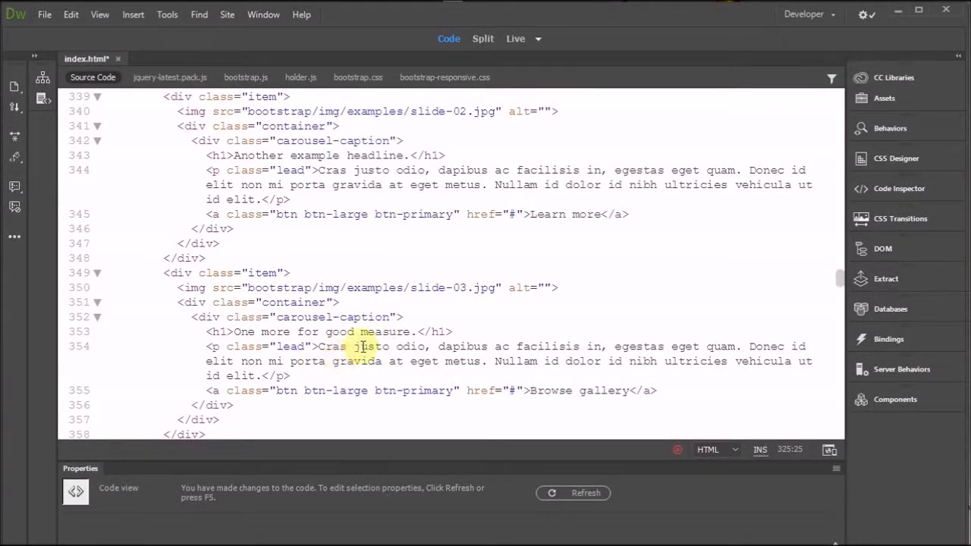
mouse_move(464, 290)
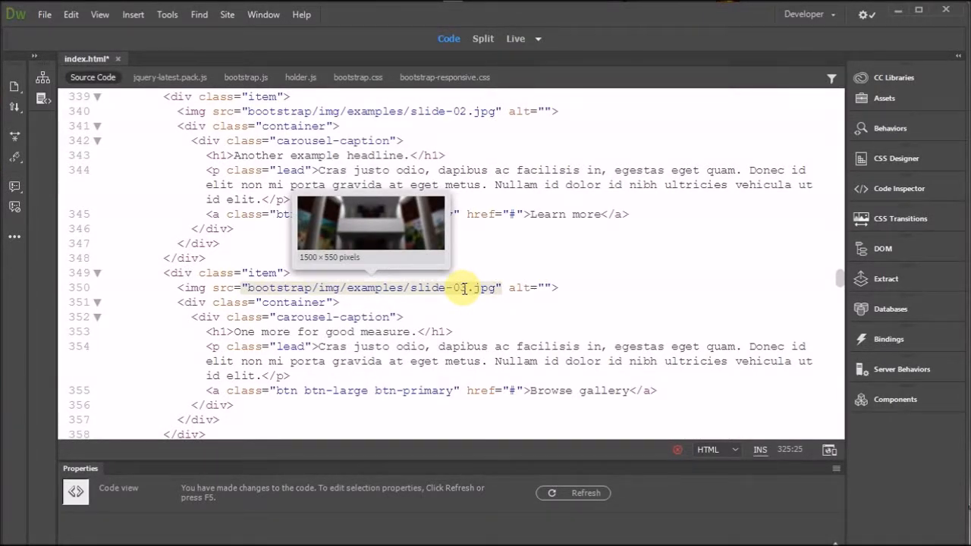
scroll(464, 289, up, 3)
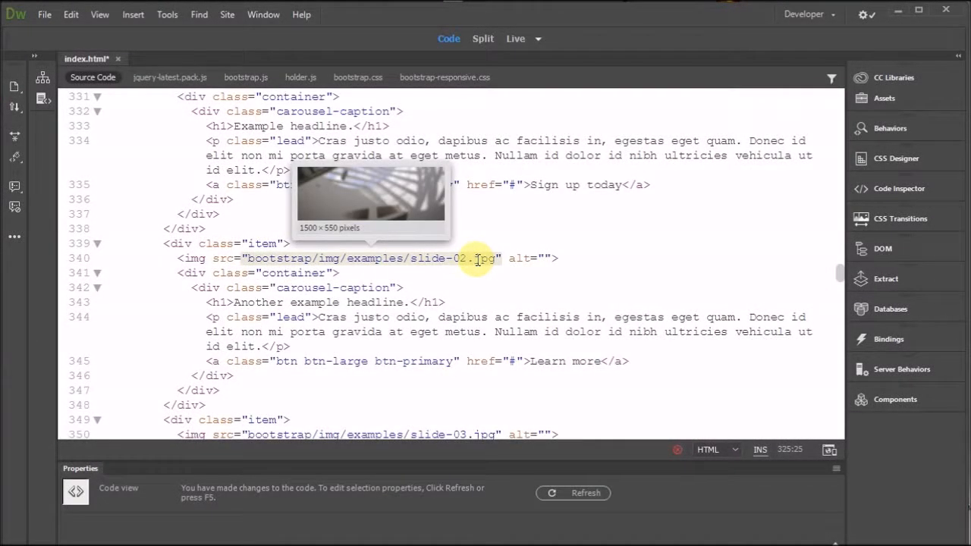
scroll(480, 217, up, 4)
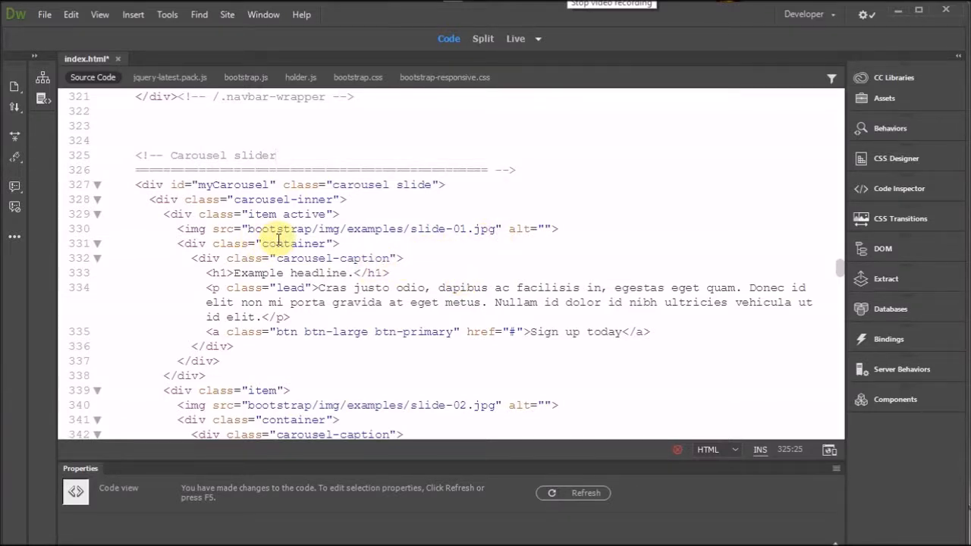
mouse_move(331, 236)
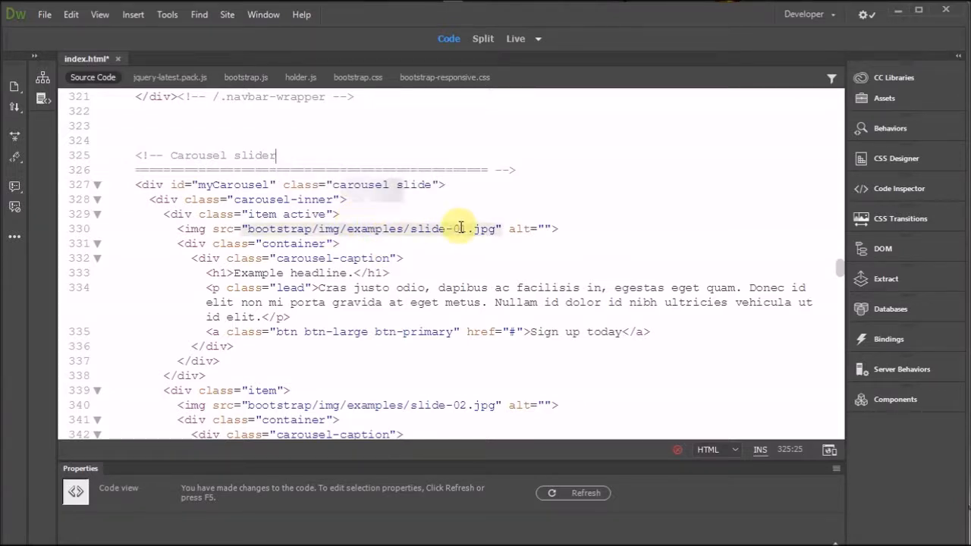
mouse_move(461, 228)
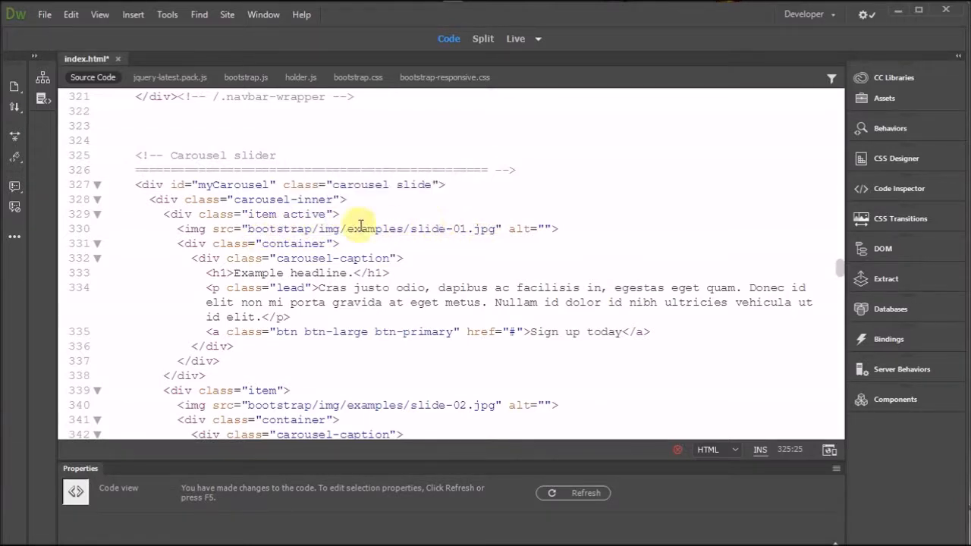
mouse_move(382, 231)
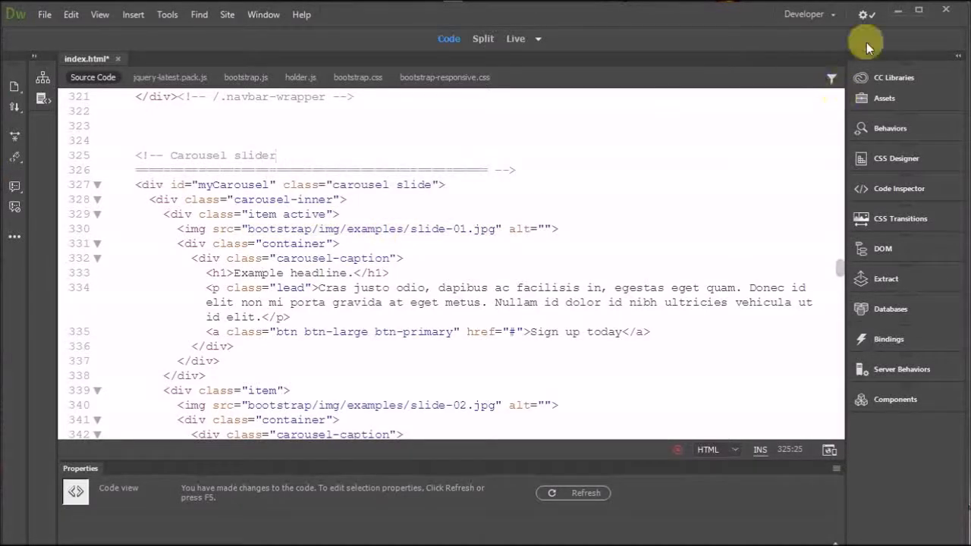
Narrow the Dreamweaver window to a little over half the screen width and reduce the code text size by two steps.
drag(957, 6, 601, 8)
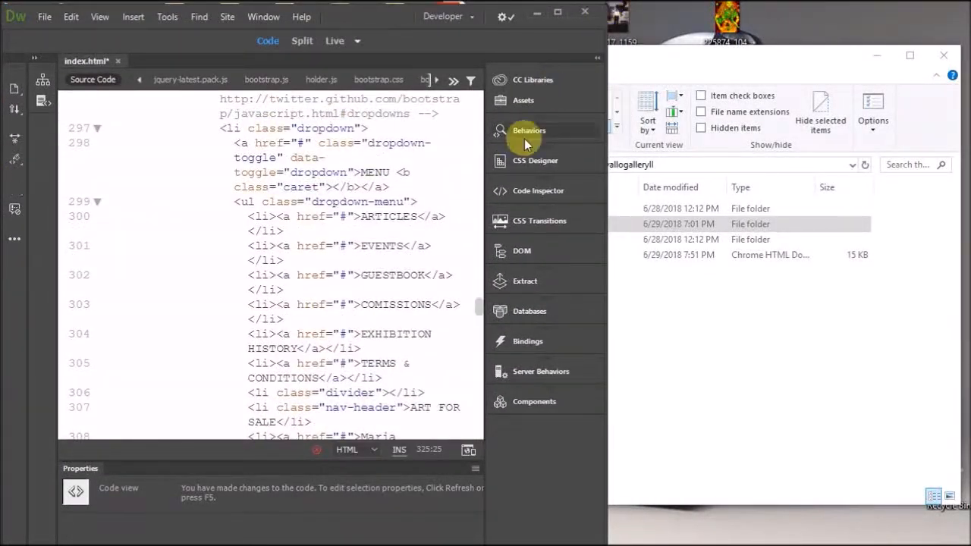
key(ctrl+minus)
key(ctrl+minus)
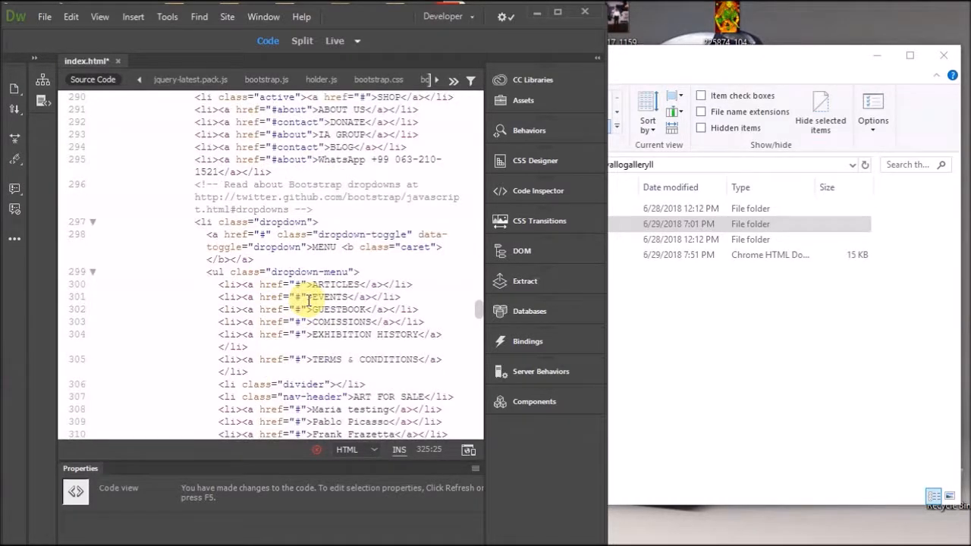
Resize the thecavallogalleryII folder window to fill the free space beside the code at nearly full screen height.
click(699, 67)
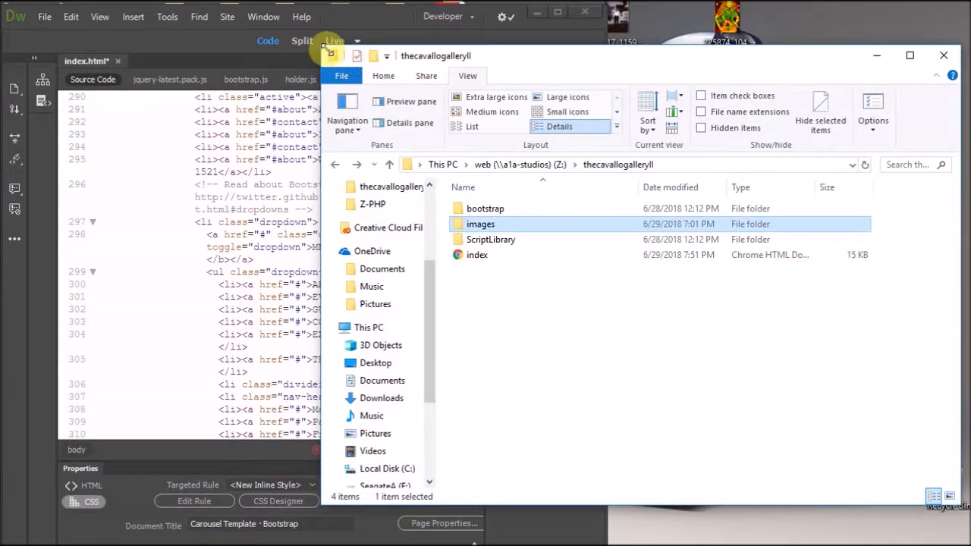
drag(324, 50, 609, 7)
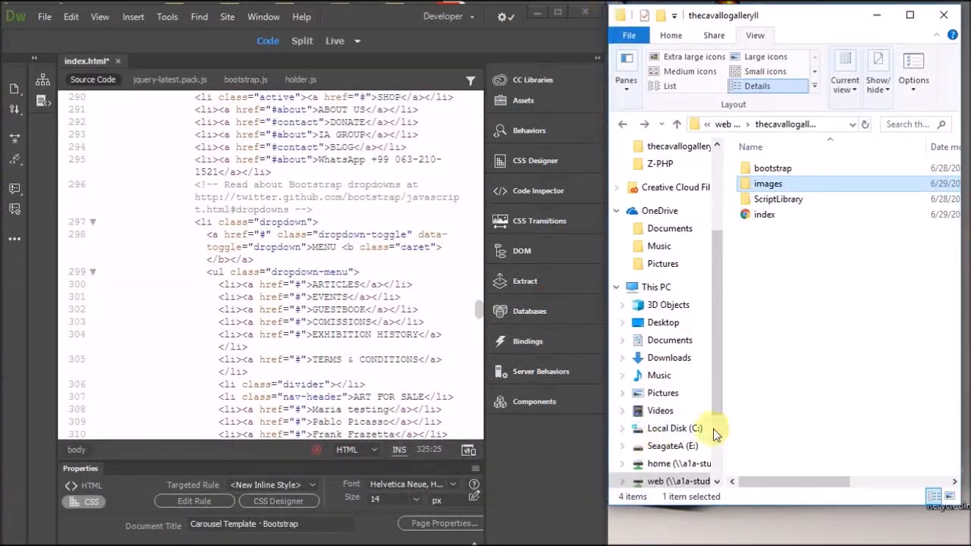
drag(787, 509, 815, 543)
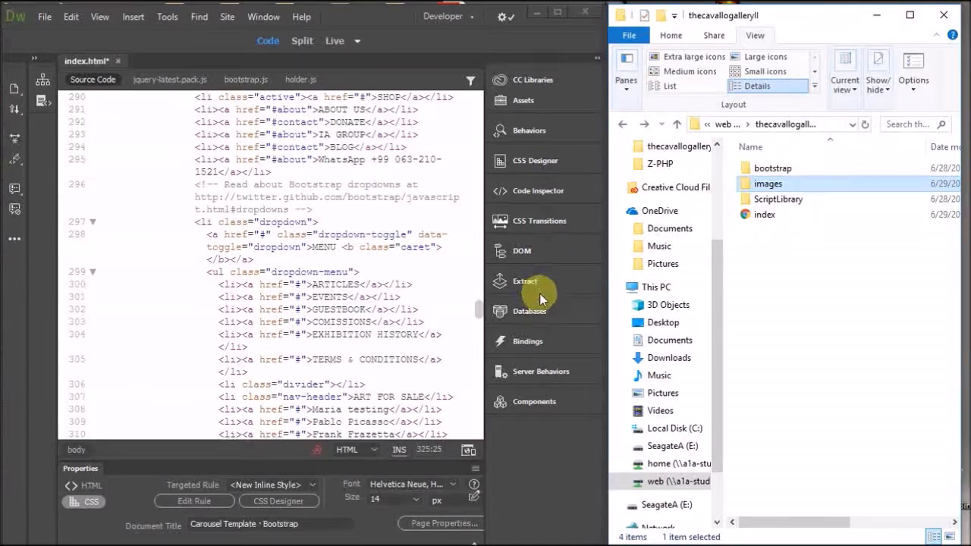
Open the images folder of thecavallogalleryII from the web drive.
click(672, 481)
double_click(820, 198)
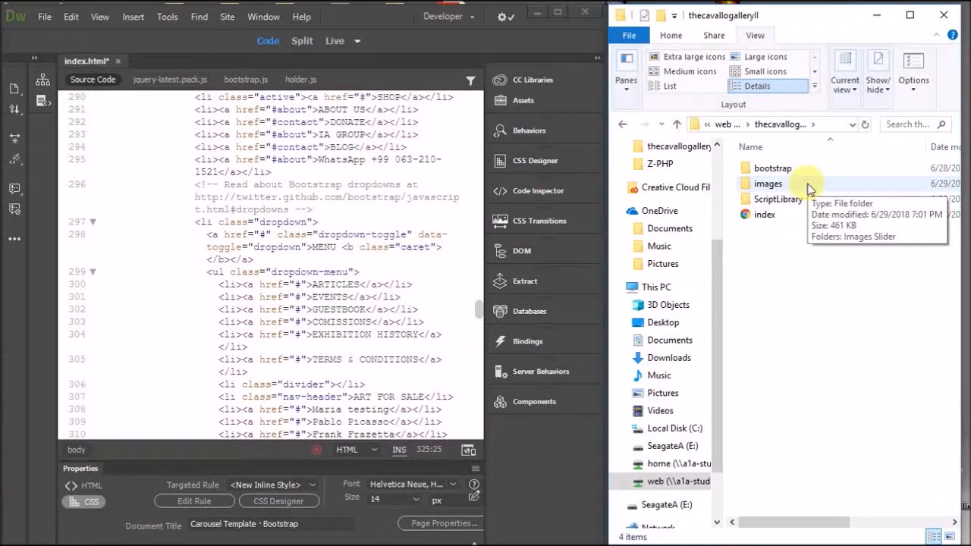
double_click(808, 189)
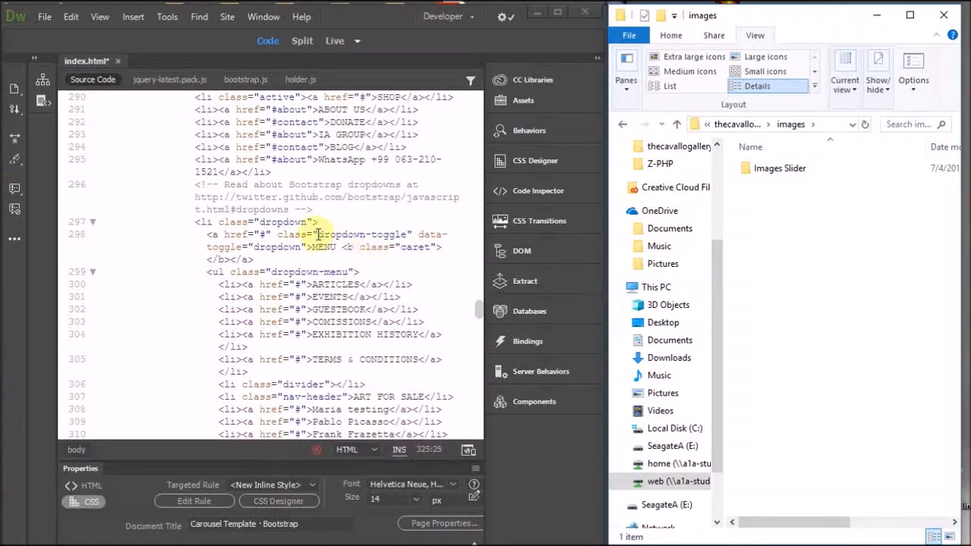
Trace the slide-01.jpg path through the bootstrap, img and examples folders, and return to the thecavallogalleryII folder.
scroll(349, 294, down, 15)
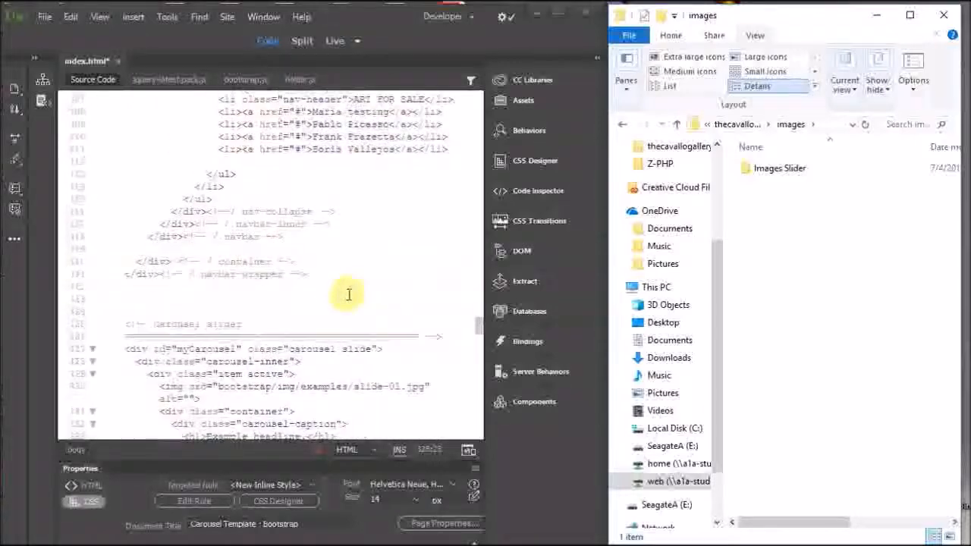
scroll(349, 294, up, 1)
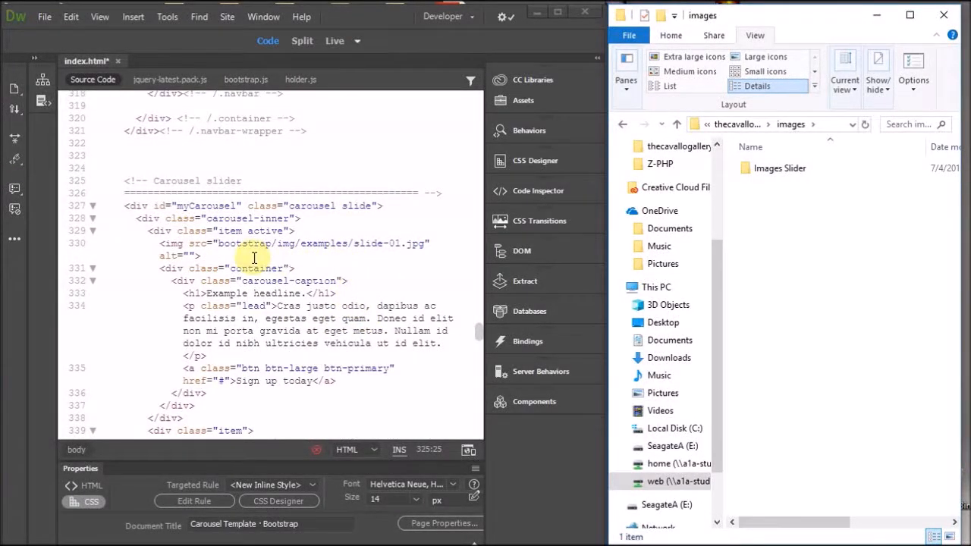
click(621, 126)
double_click(800, 166)
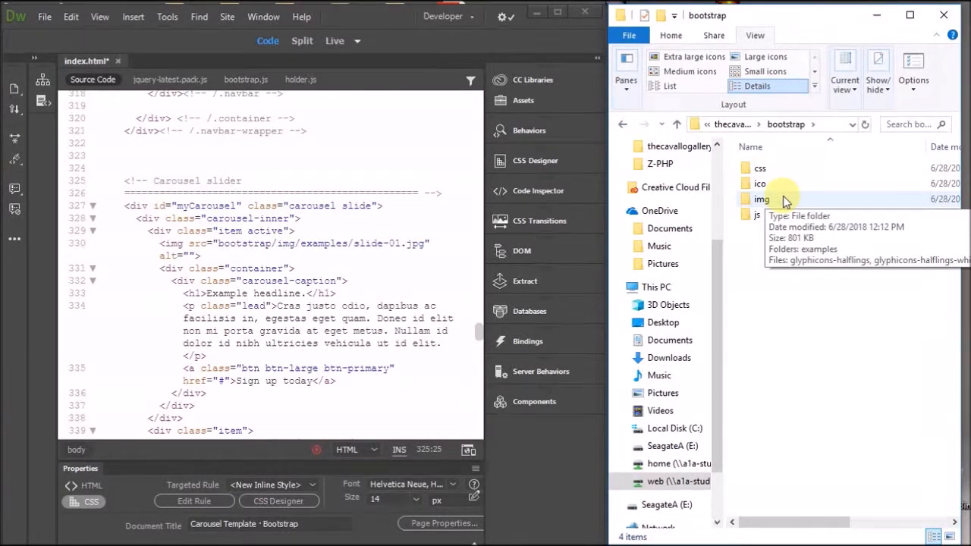
double_click(782, 197)
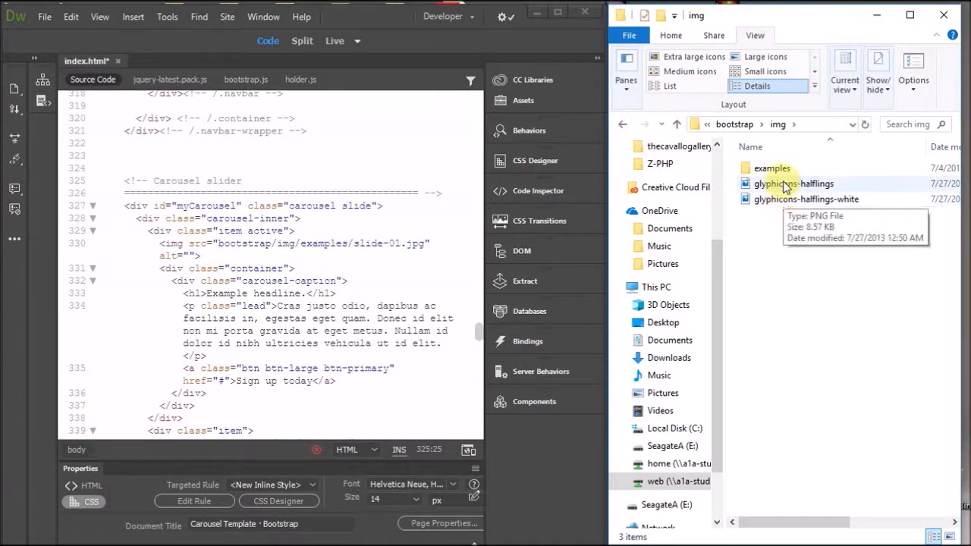
double_click(790, 168)
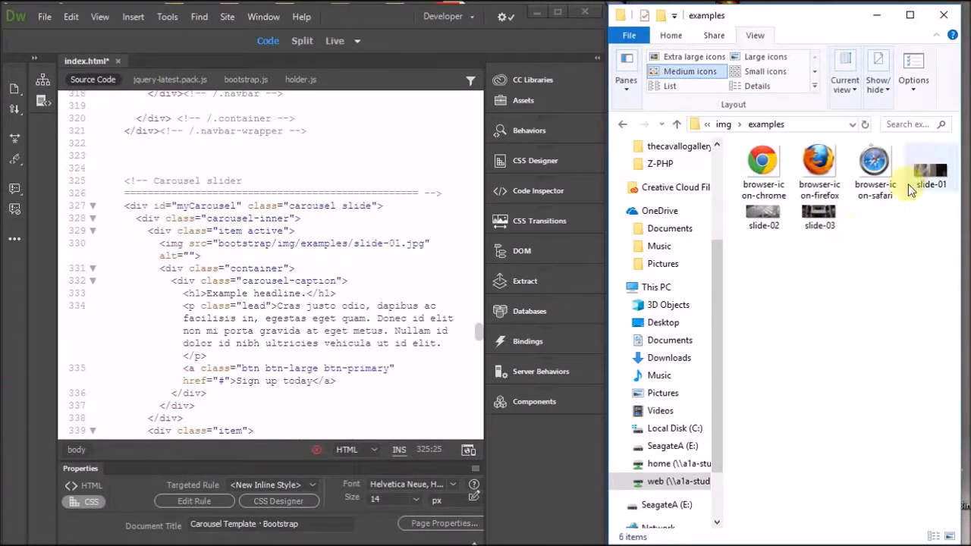
click(621, 126)
click(621, 126)
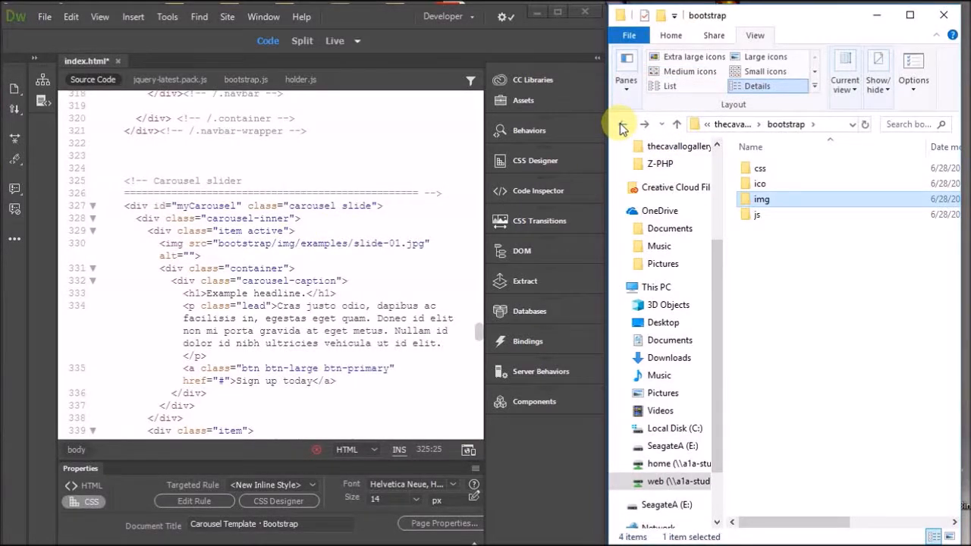
click(621, 126)
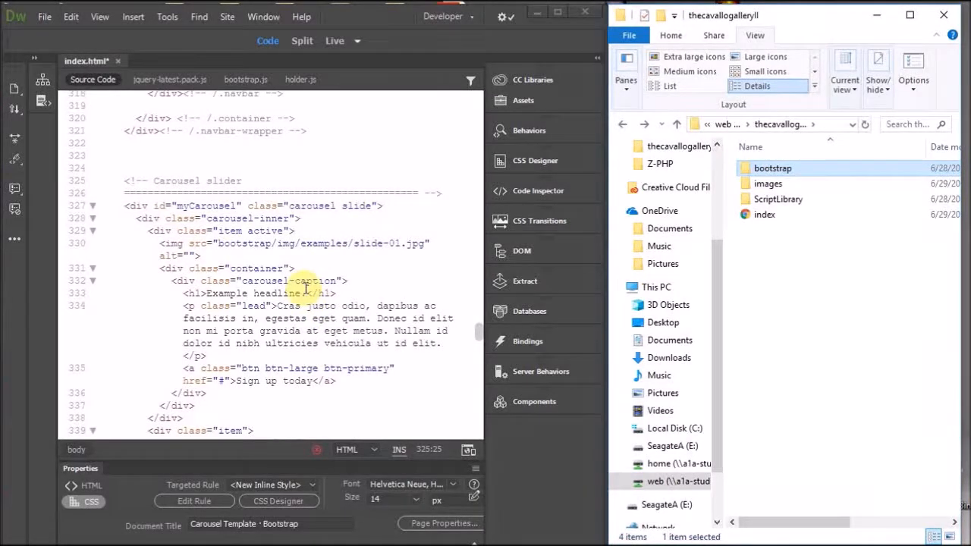
Replace the bootstrap folder with images at the start of the first carousel item's image path.
click(270, 244)
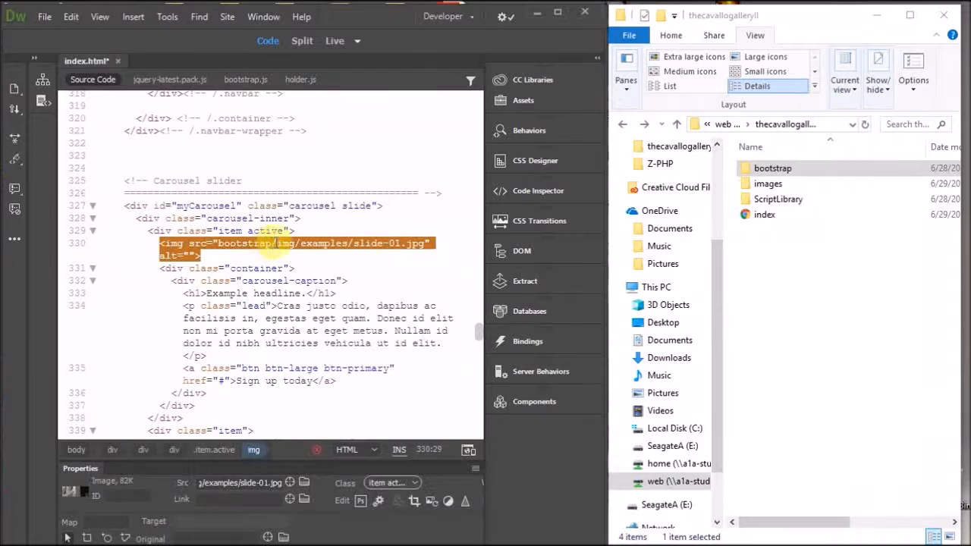
mouse_move(274, 245)
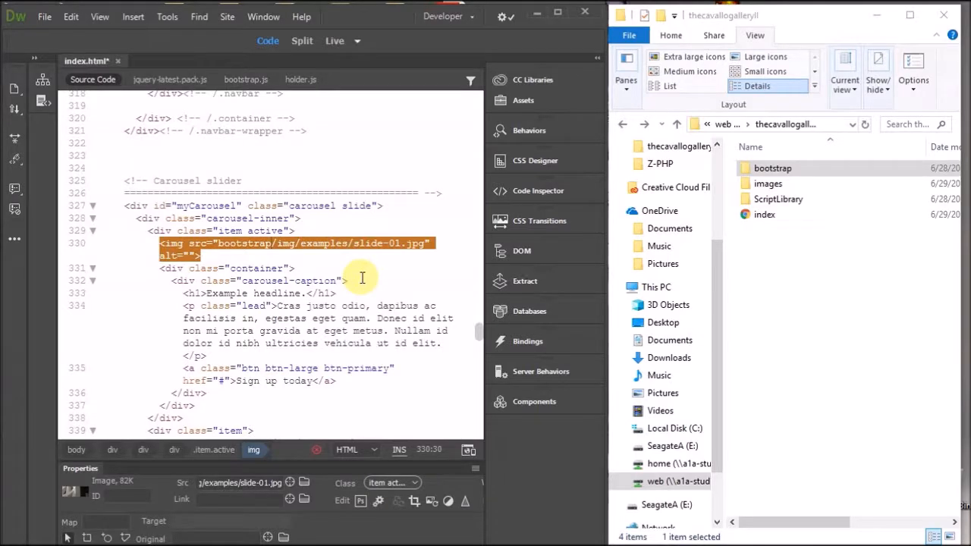
key(BackSpace)
key(BackSpace)
key(BackSpace)
key(BackSpace)
key(BackSpace)
key(BackSpace)
key(BackSpace)
key(BackSpace)
key(BackSpace)
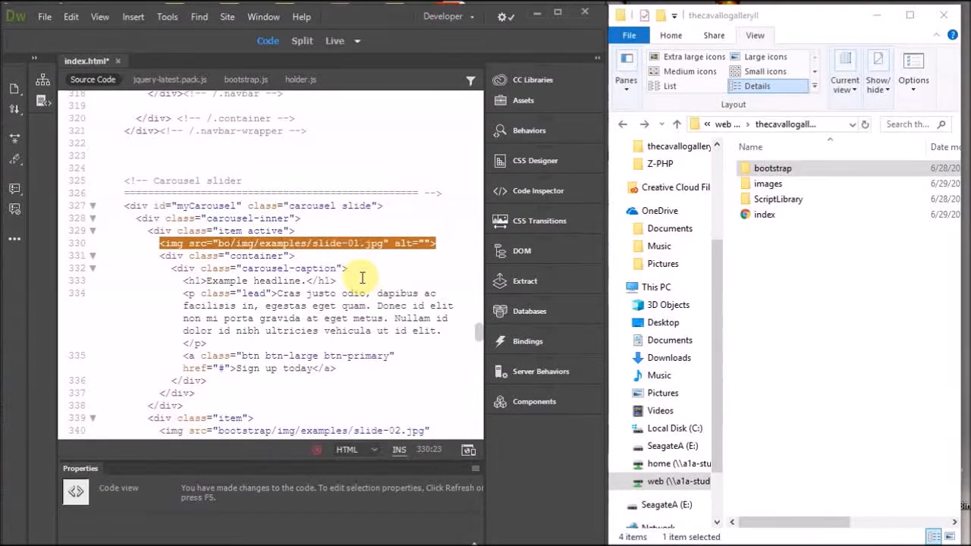
text(images)
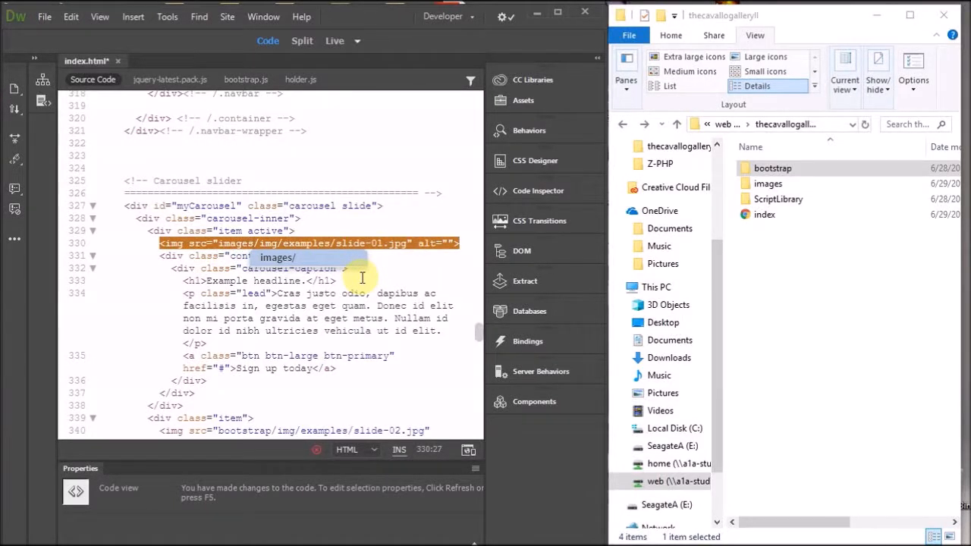
key(Right)
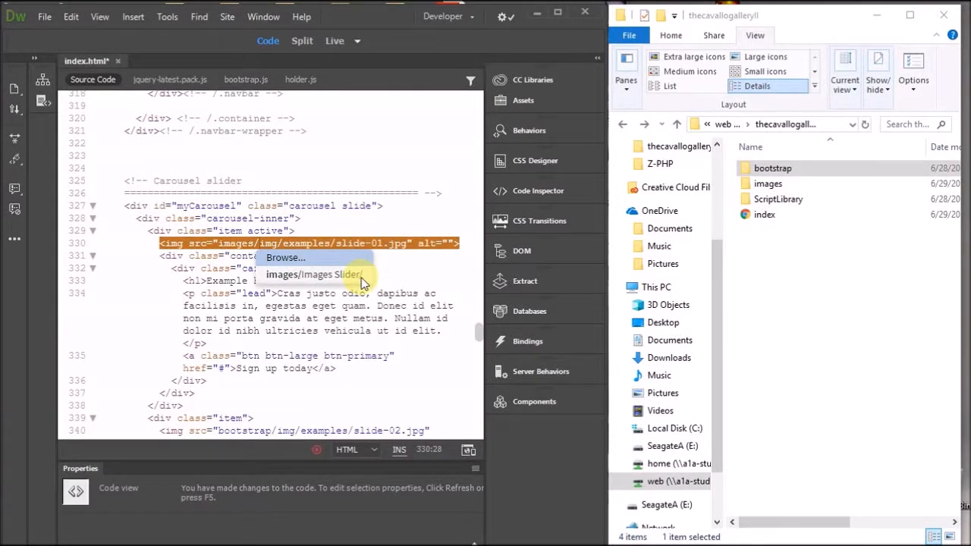
Compare the contents of the images folder with the first carousel item's image path.
click(774, 188)
double_click(767, 184)
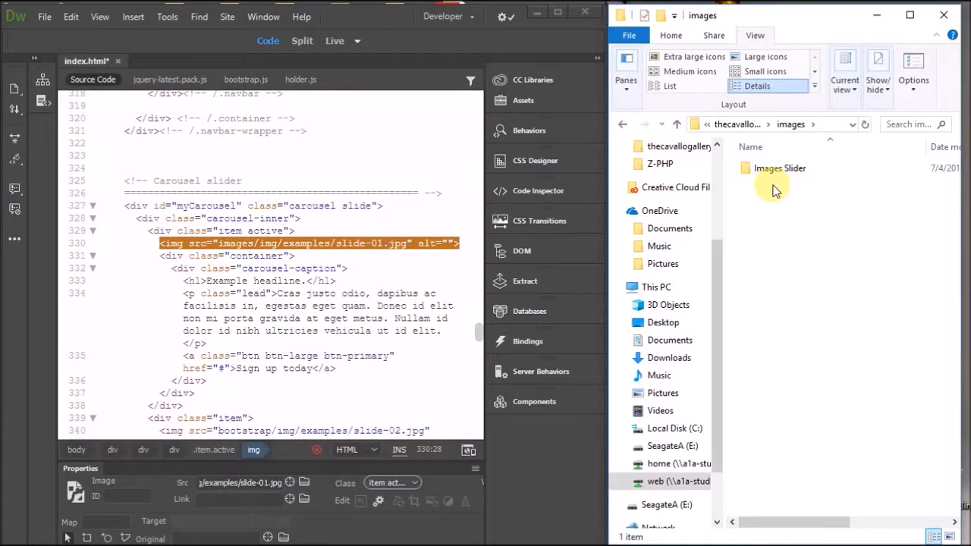
click(277, 244)
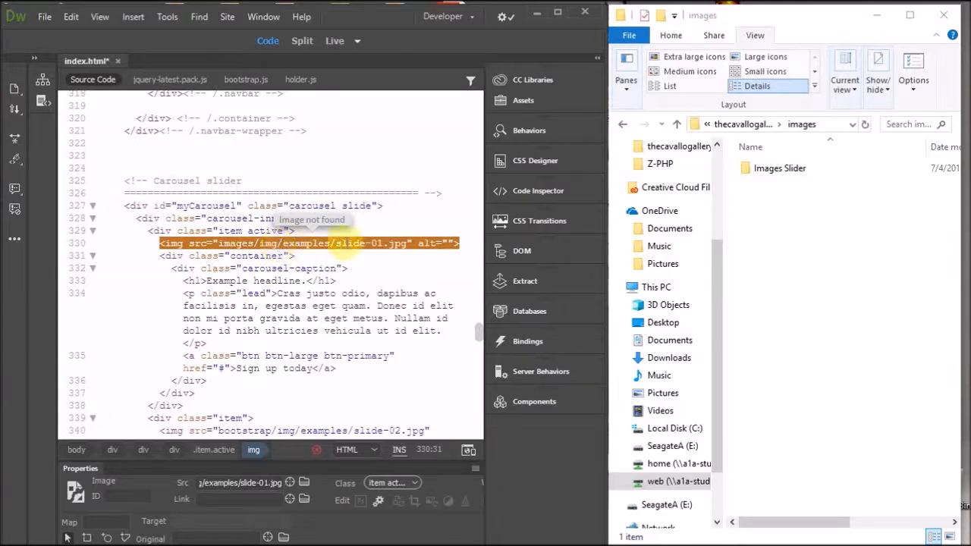
click(623, 127)
click(622, 125)
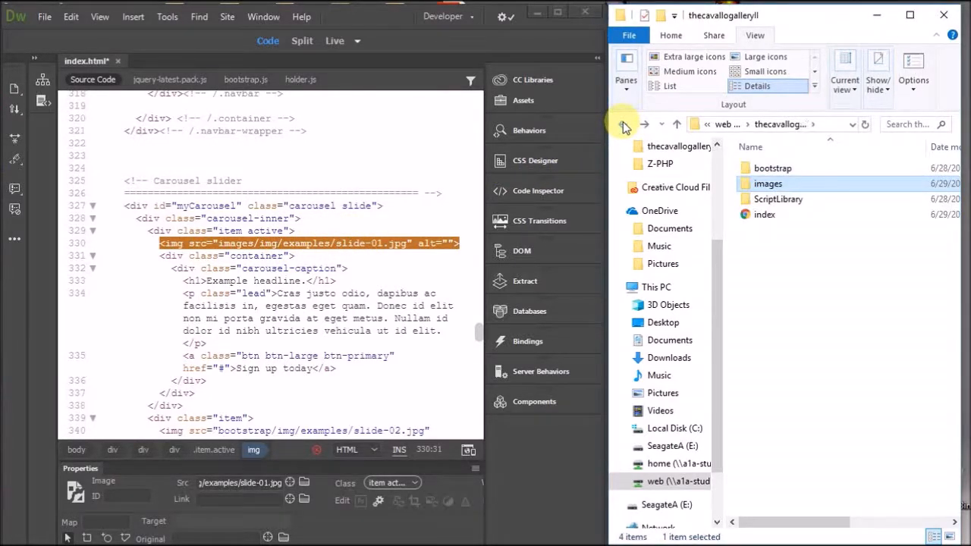
Rename the Images Slider folder inside images as imagesslider, in lowercase and without a space.
click(775, 189)
double_click(777, 190)
click(785, 174)
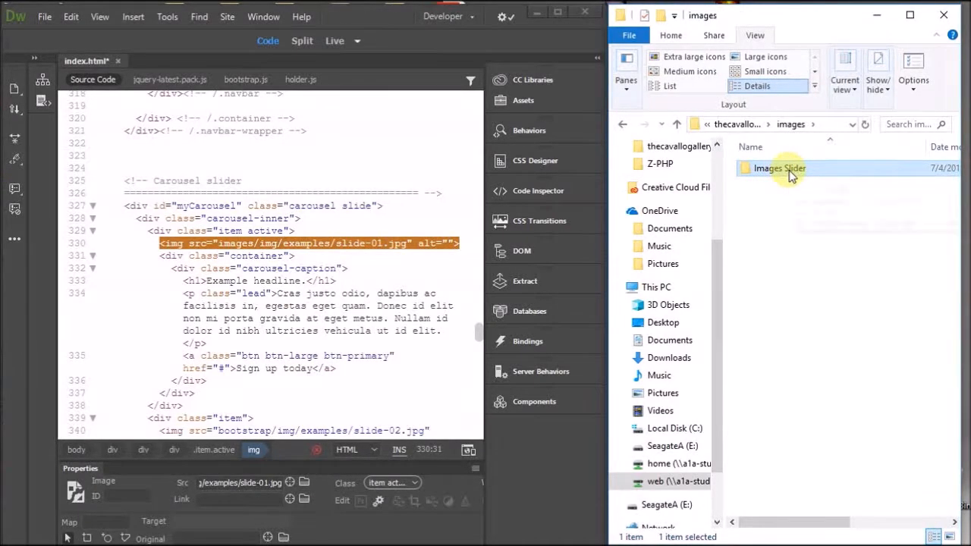
click(789, 170)
click(785, 169)
key(BackSpace)
text(s)
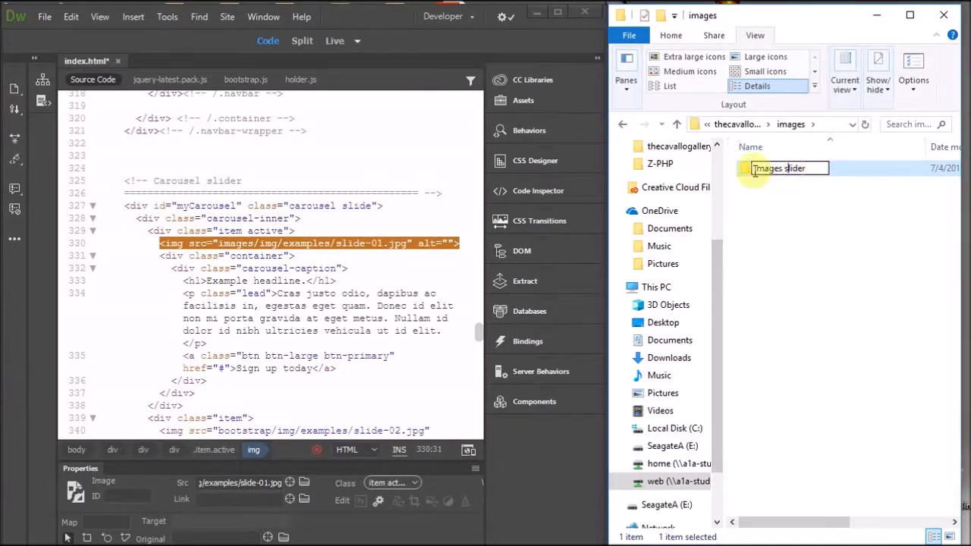
key(BackSpace)
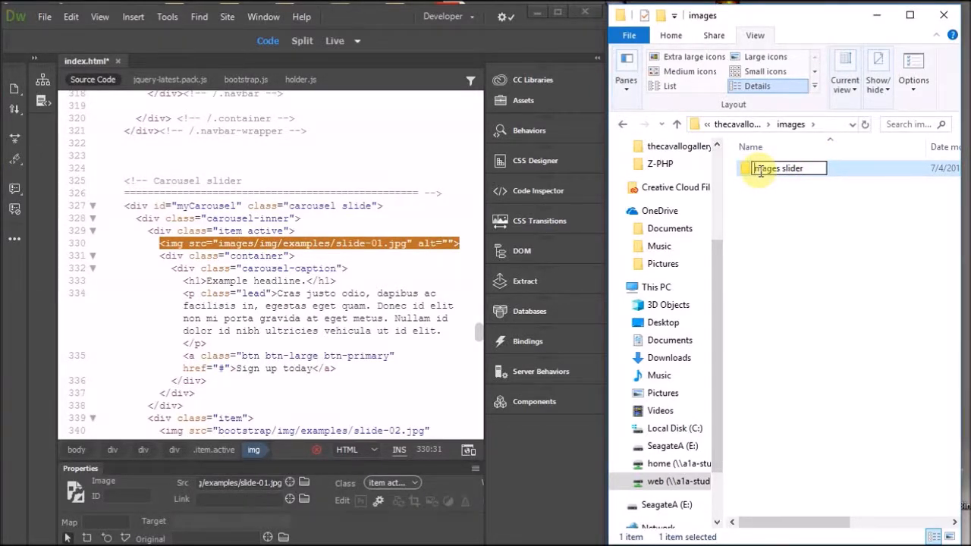
text(i)
key(ctrl+Right)
key(BackSpace)
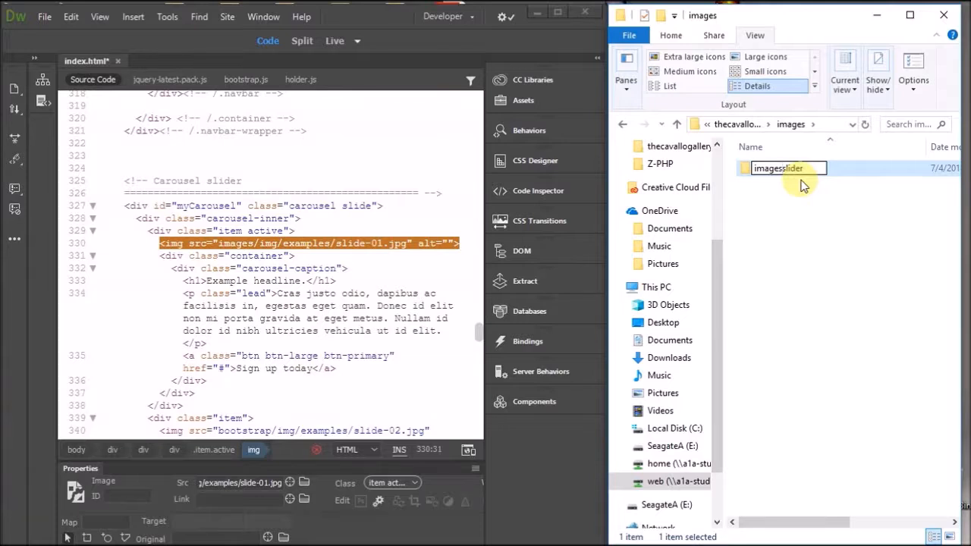
click(781, 193)
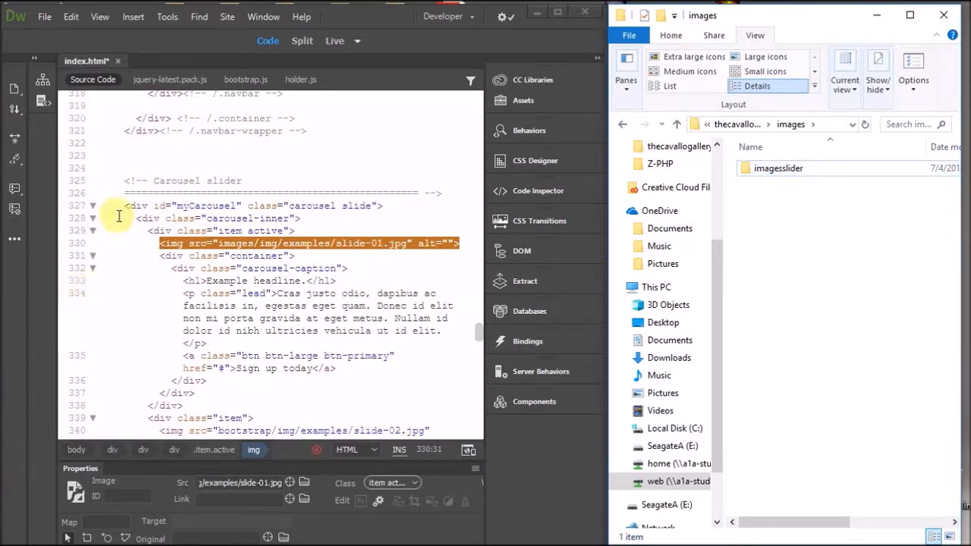
Complete the first carousel item's image source as images/imagesslider/night painting.jpg in place of the img/examples/slide-01.jpg part.
click(285, 243)
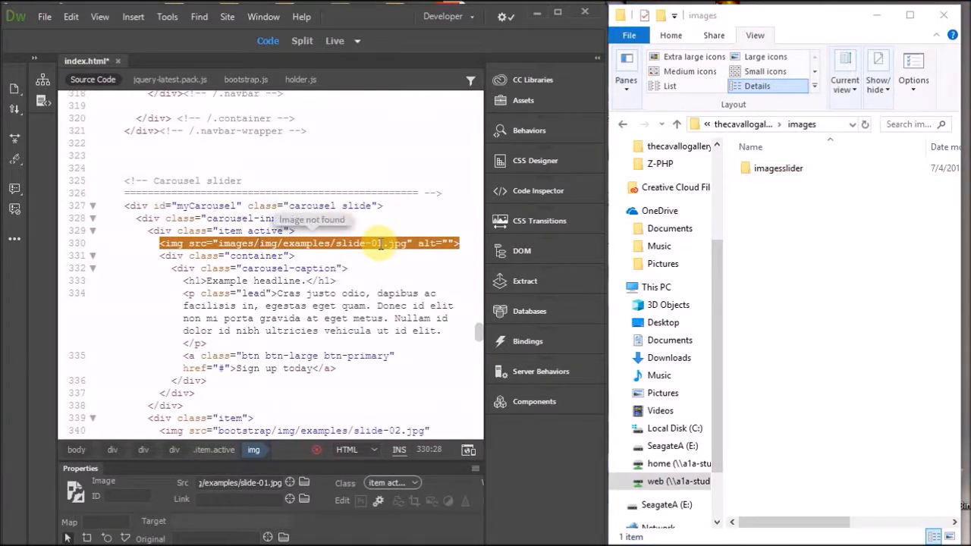
text(images)
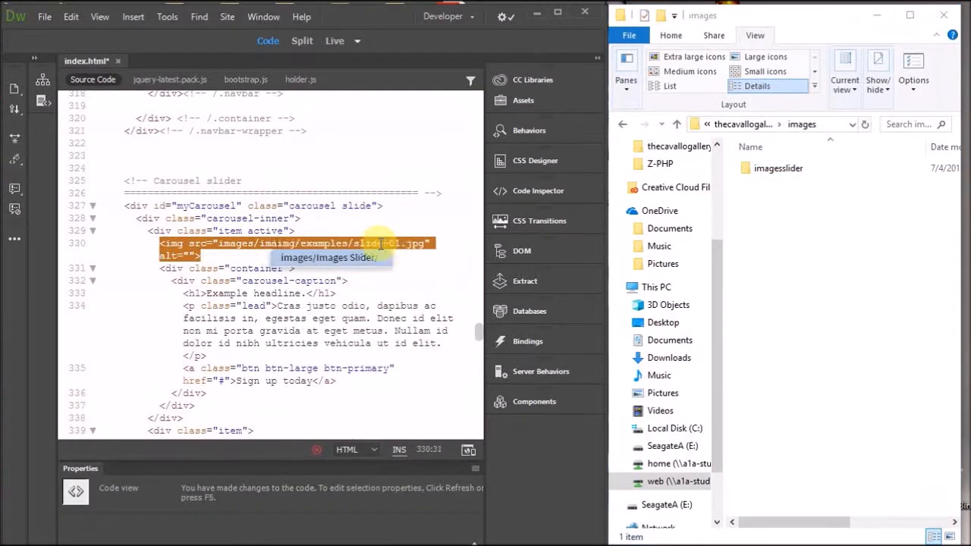
text(slider)
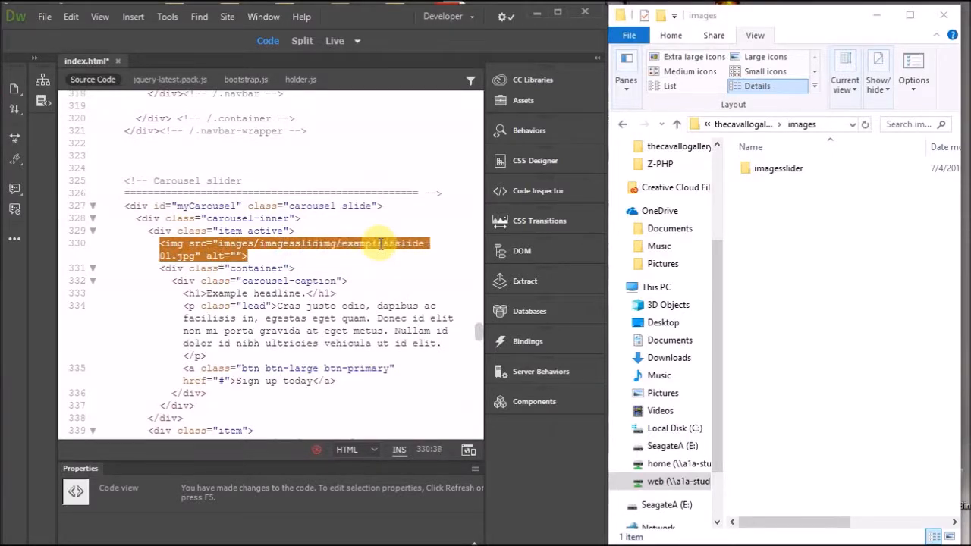
key(Delete)
key(Delete)
key(Delete)
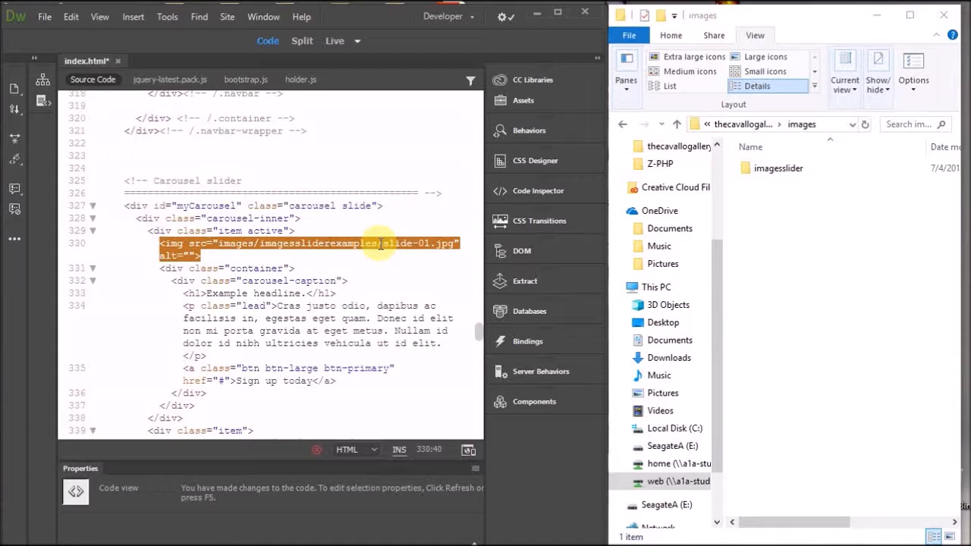
text(/)
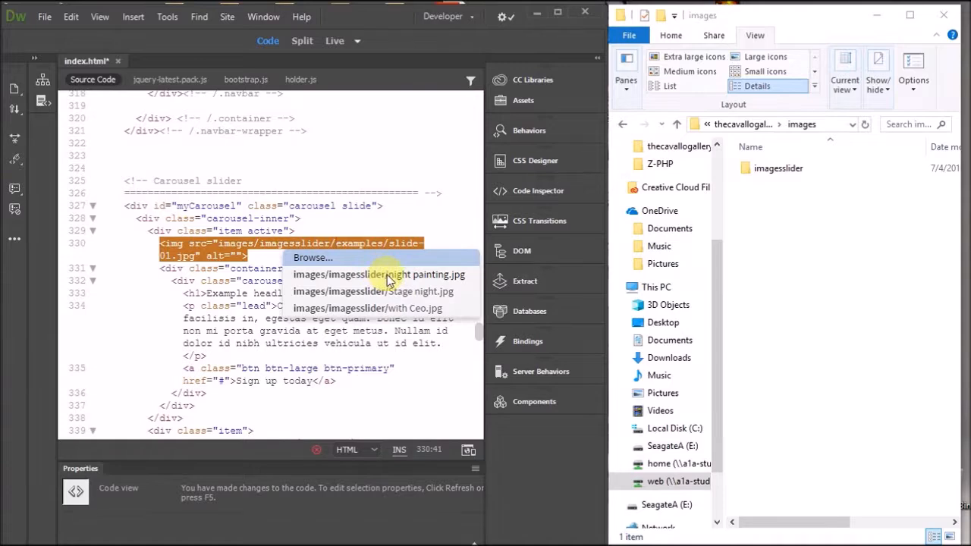
click(389, 276)
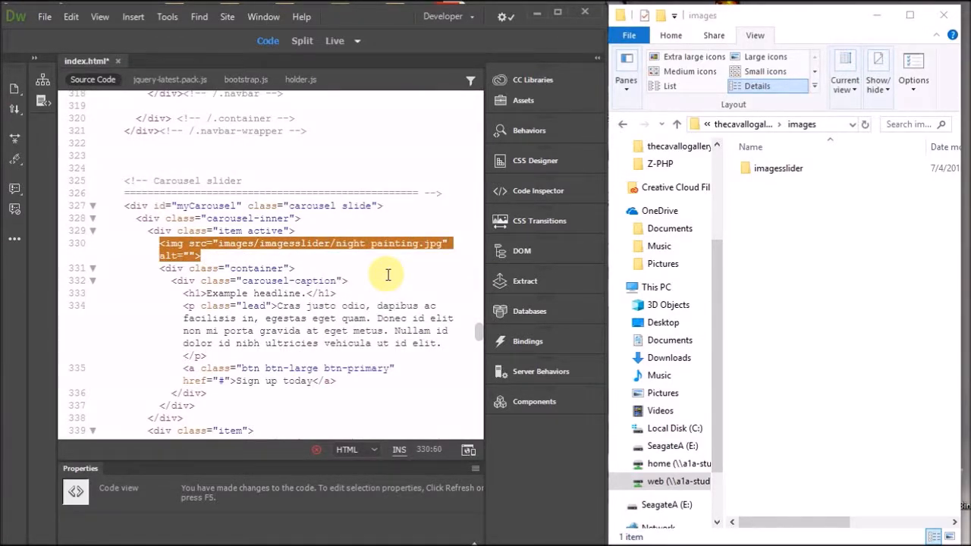
Replace the bootstrap folder with images in the second carousel item's slide-02.jpg path.
scroll(387, 276, down, 2)
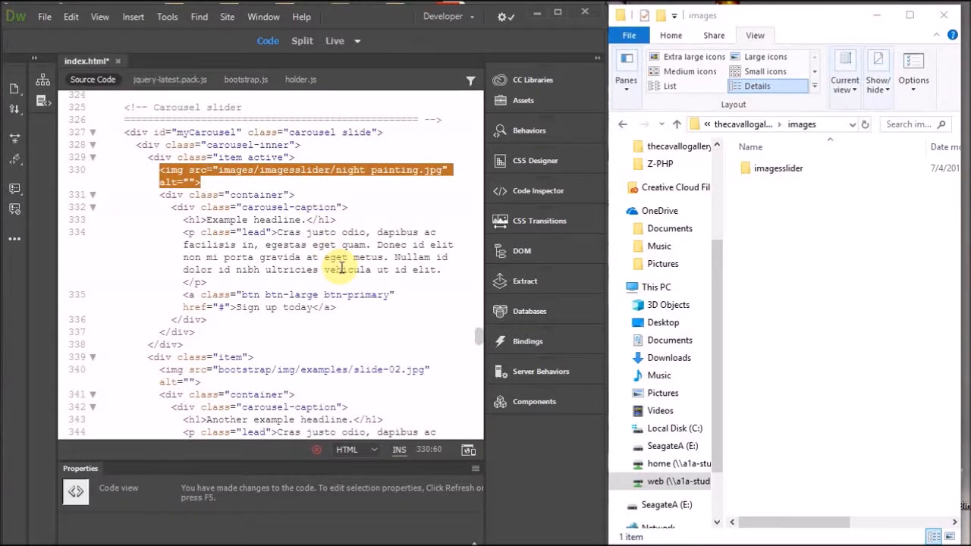
scroll(333, 258, down, 2)
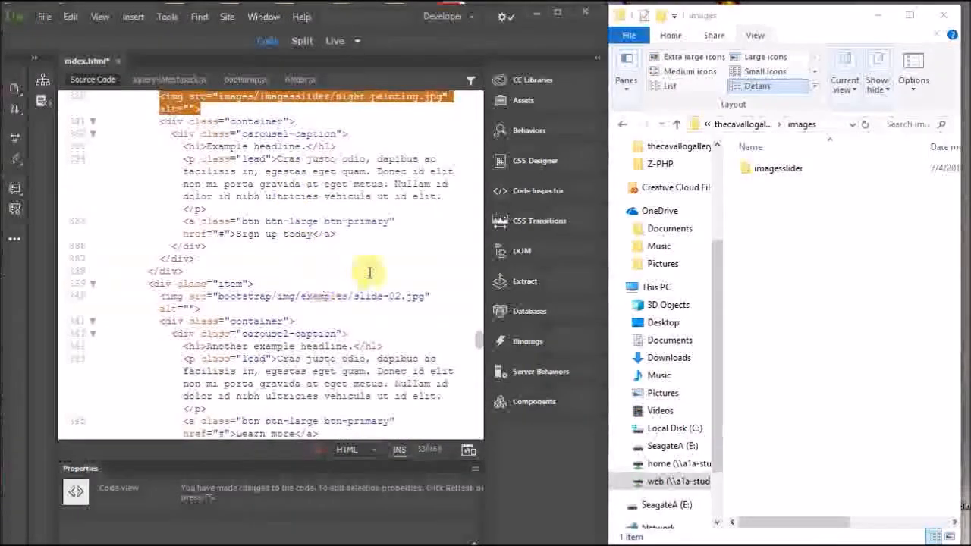
scroll(371, 334, up, 2)
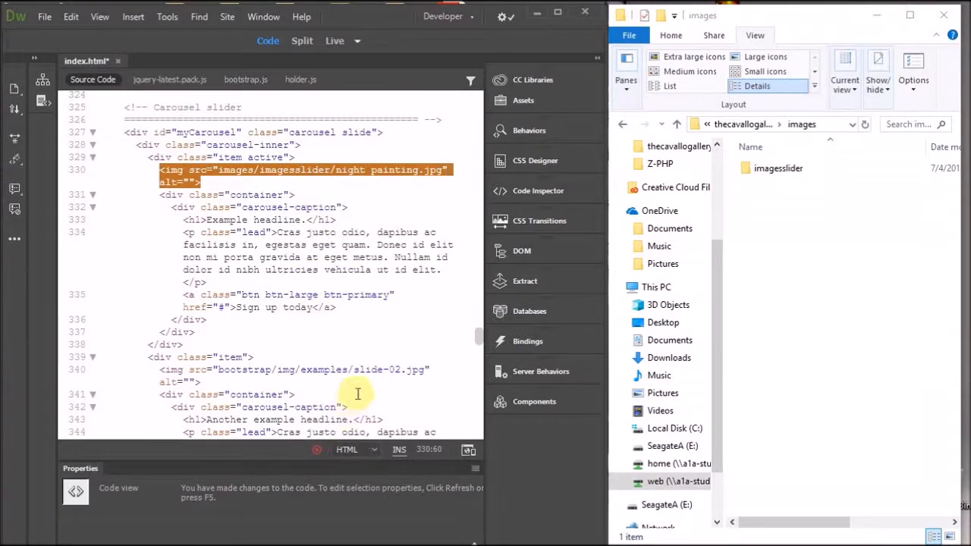
click(400, 369)
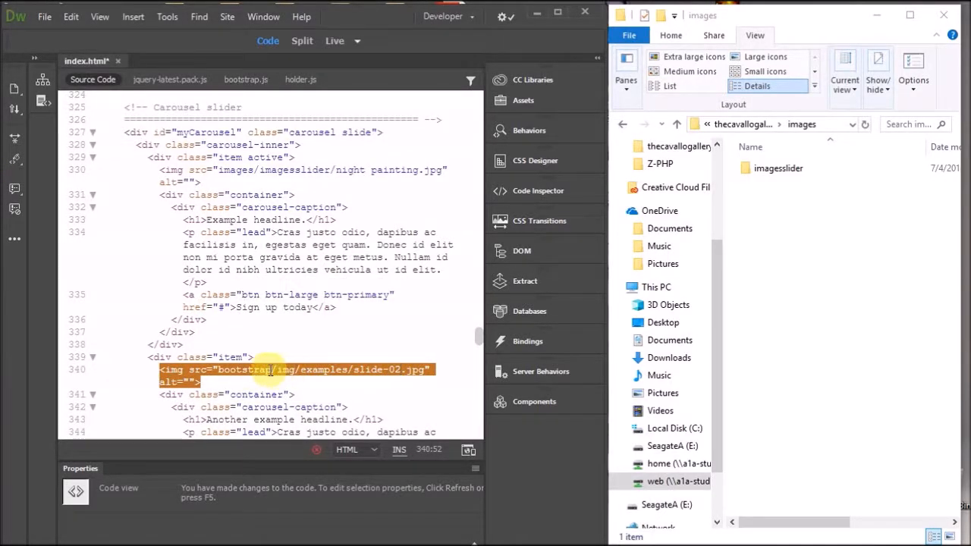
click(274, 370)
key(BackSpace)
key(BackSpace)
key(BackSpace)
key(BackSpace)
key(BackSpace)
key(BackSpace)
key(BackSpace)
key(BackSpace)
key(BackSpace)
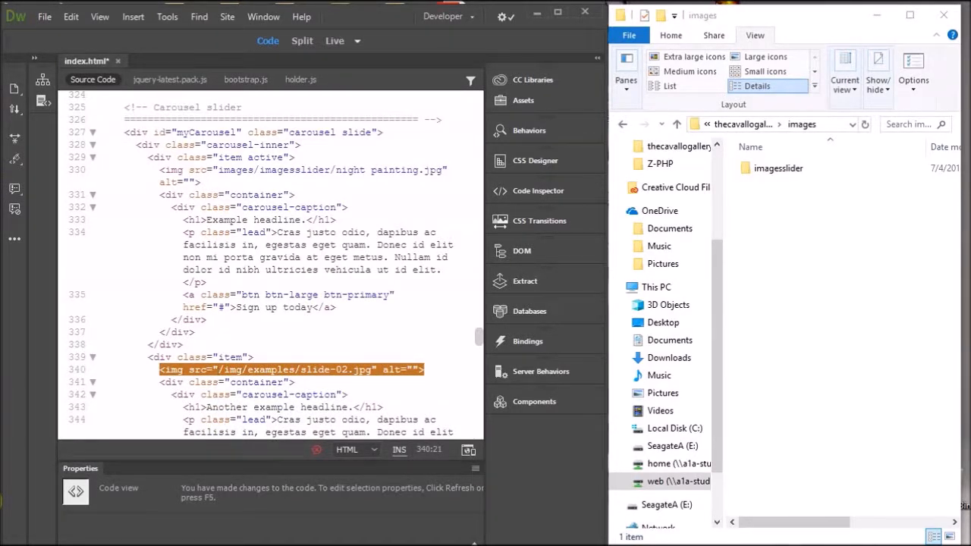
text(images)
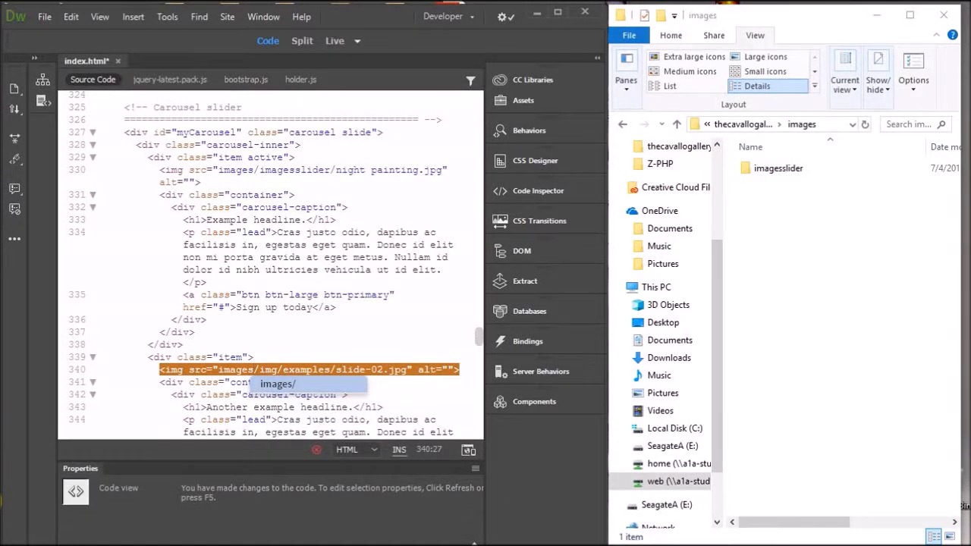
Set the second carousel item's image source to Stage night.jpg from the images/imagesslider folder.
key(Right)
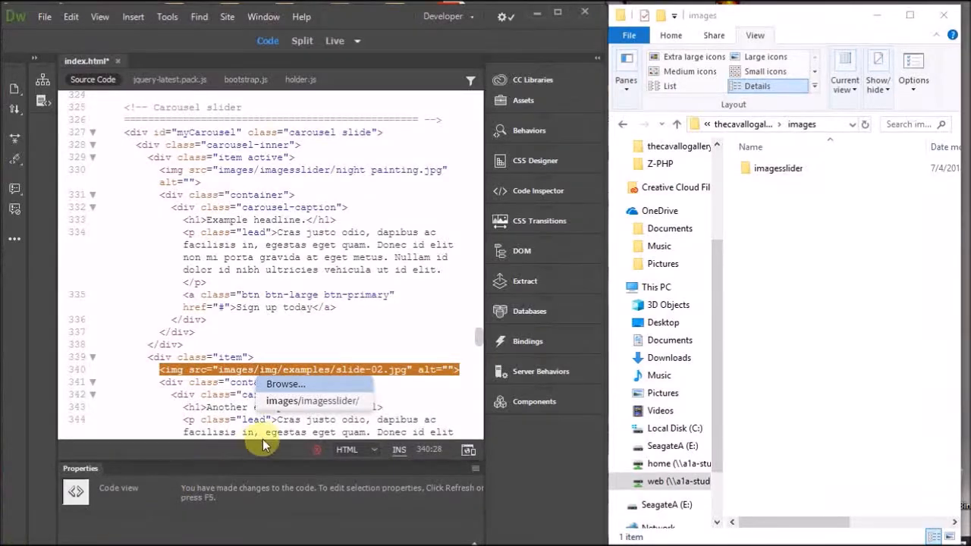
double_click(326, 402)
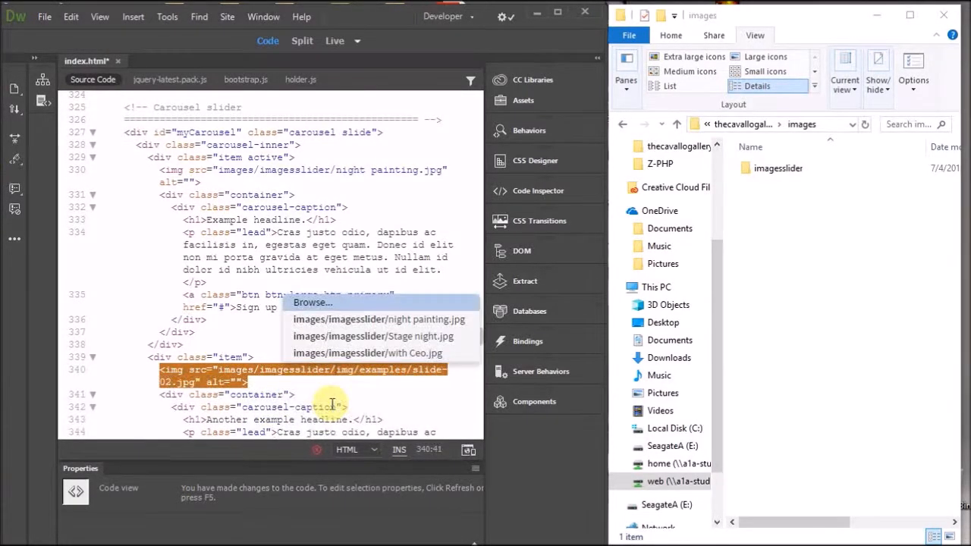
click(377, 336)
scroll(380, 336, down, 6)
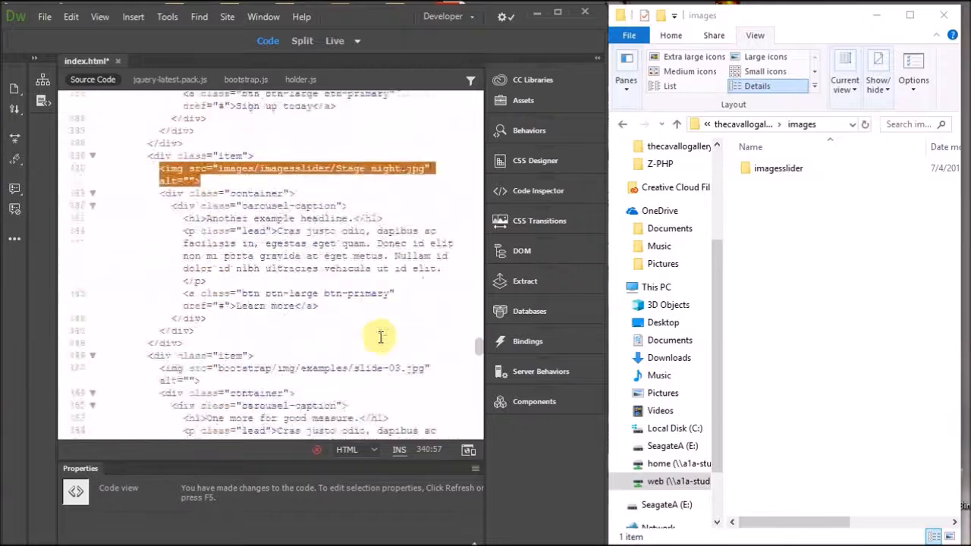
Replace the bootstrap folder with images in the third carousel item's slide-03.jpg path.
click(379, 348)
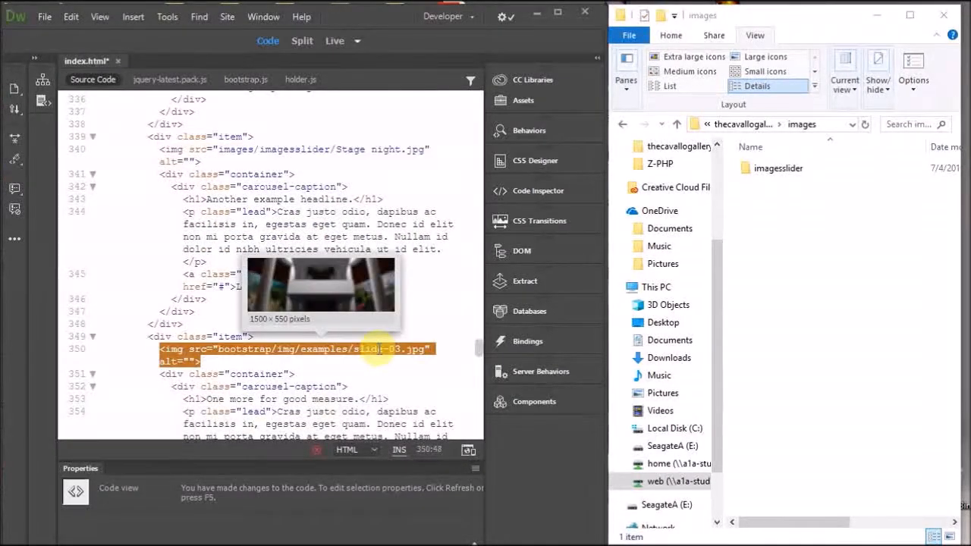
click(271, 351)
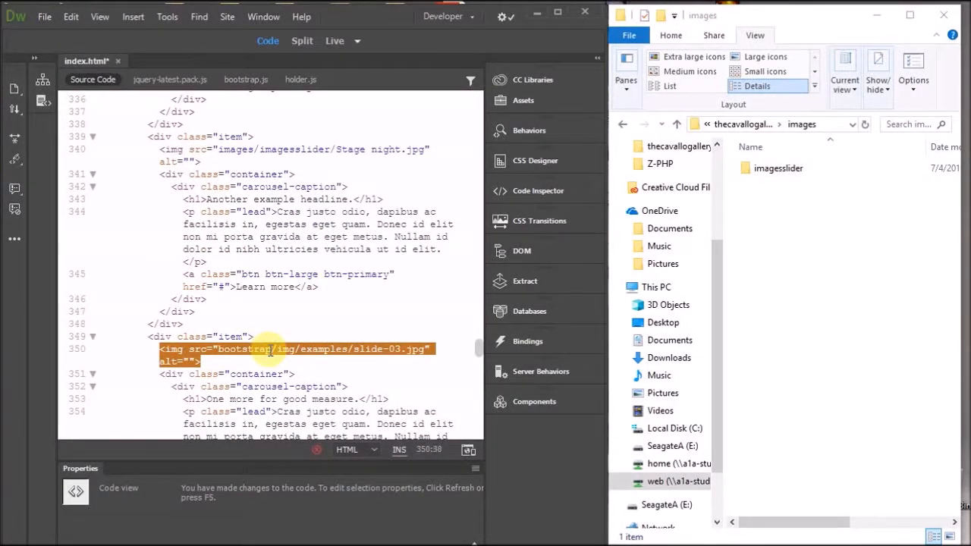
key(BackSpace)
key(BackSpace)
key(BackSpace)
key(BackSpace)
key(BackSpace)
key(BackSpace)
key(BackSpace)
key(BackSpace)
key(BackSpace)
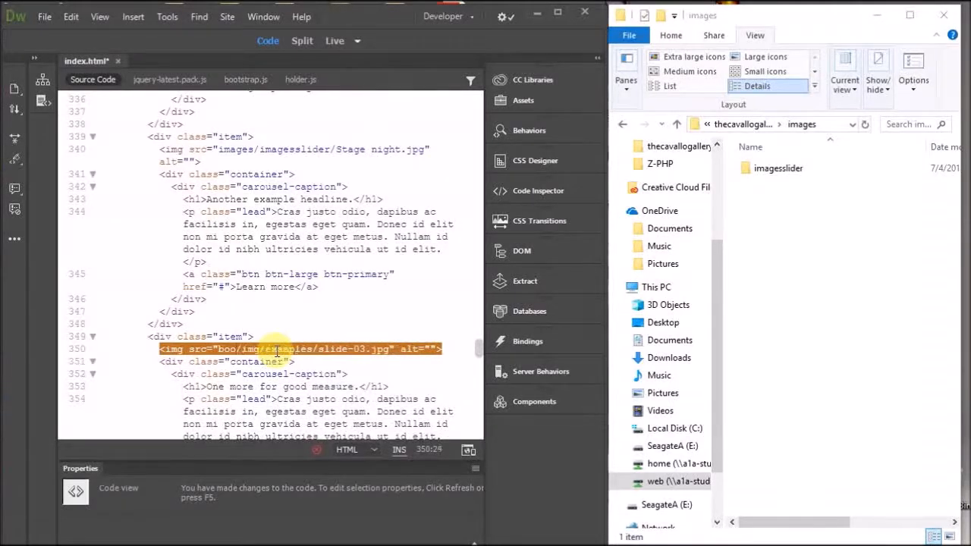
text(images)
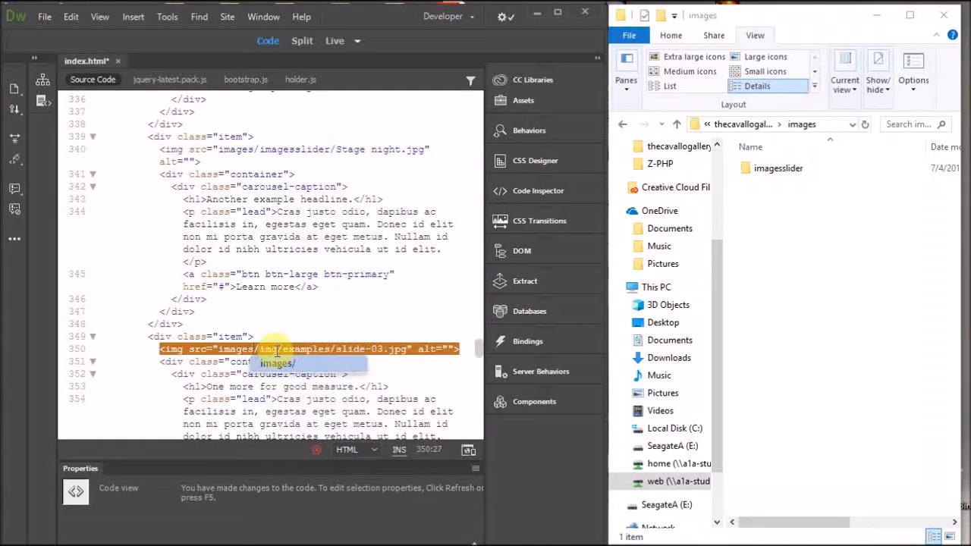
Replace the img folder with imagesslider in the third carousel item's image path.
click(280, 351)
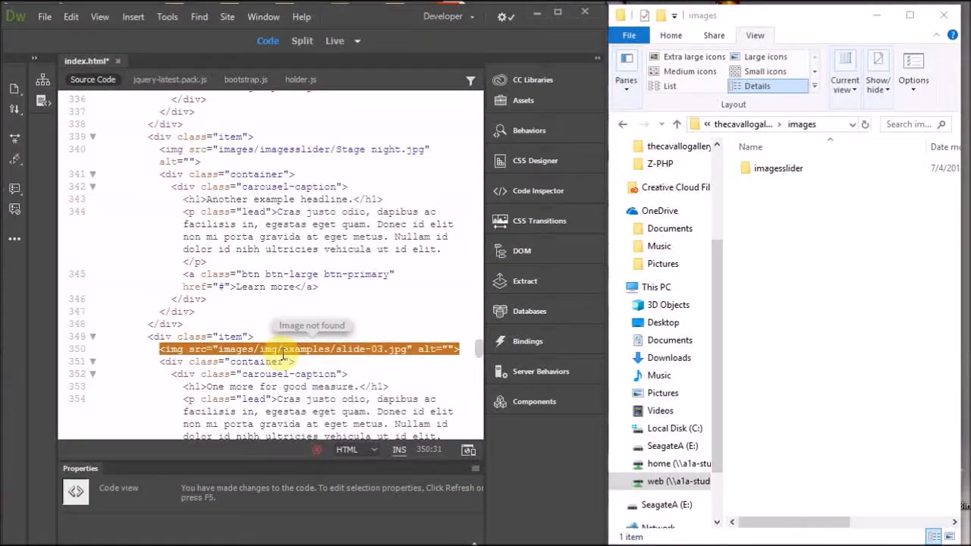
key(BackSpace)
key(BackSpace)
key(BackSpace)
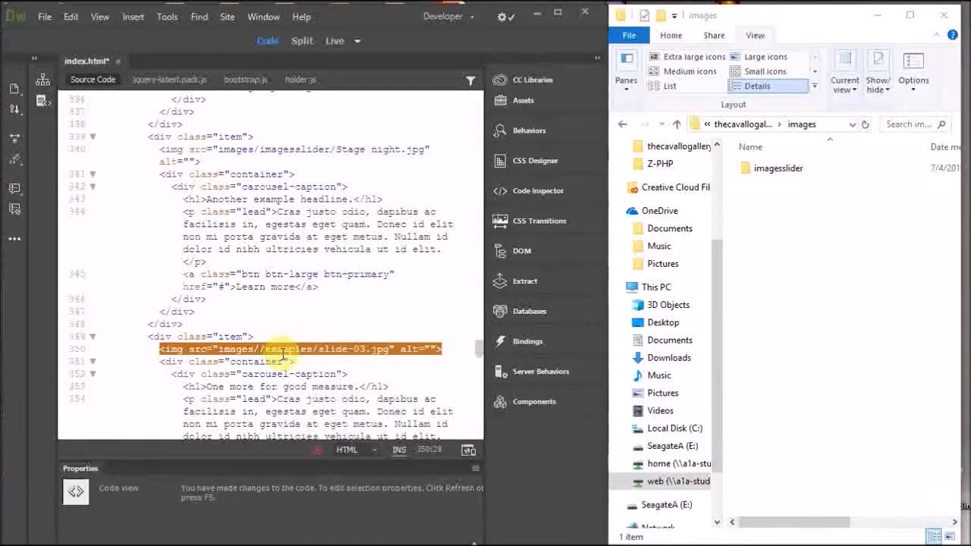
key(Delete)
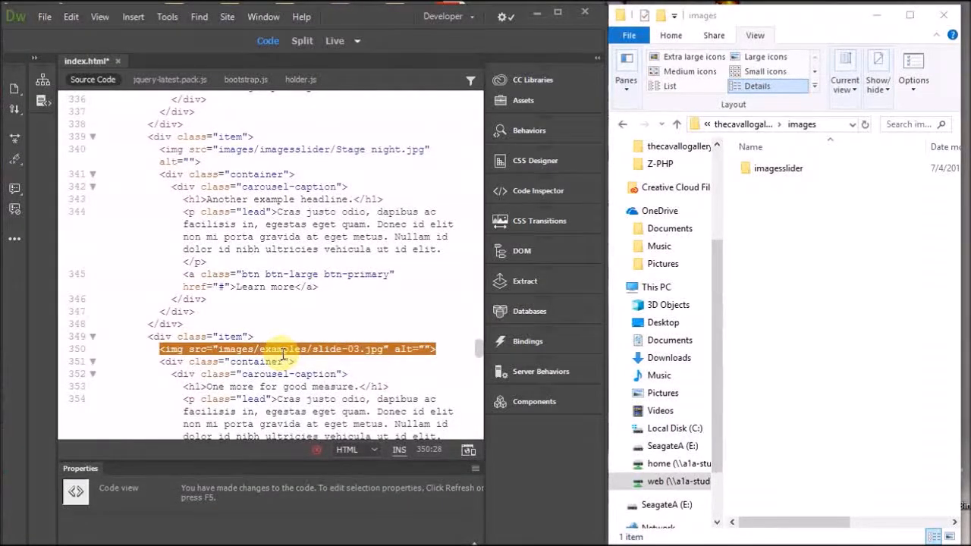
text(images)
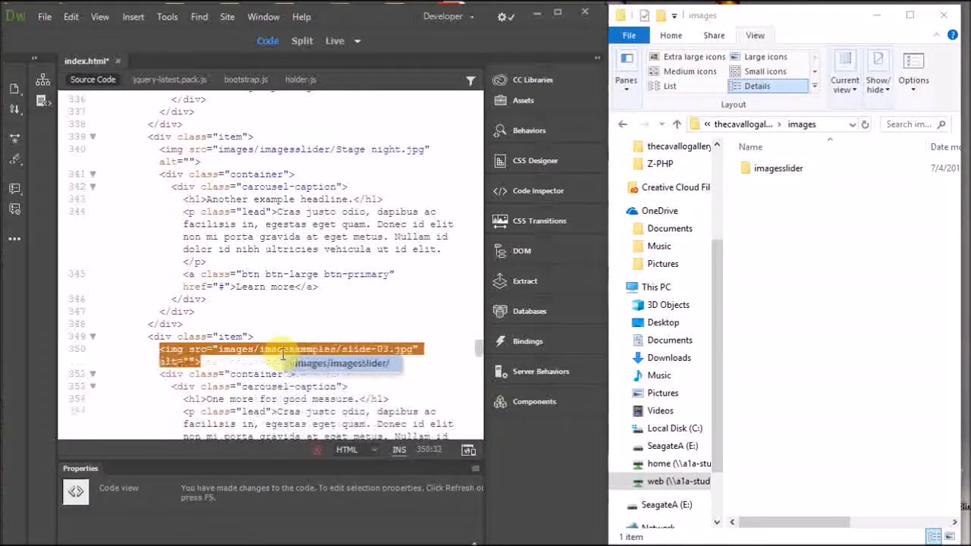
click(385, 363)
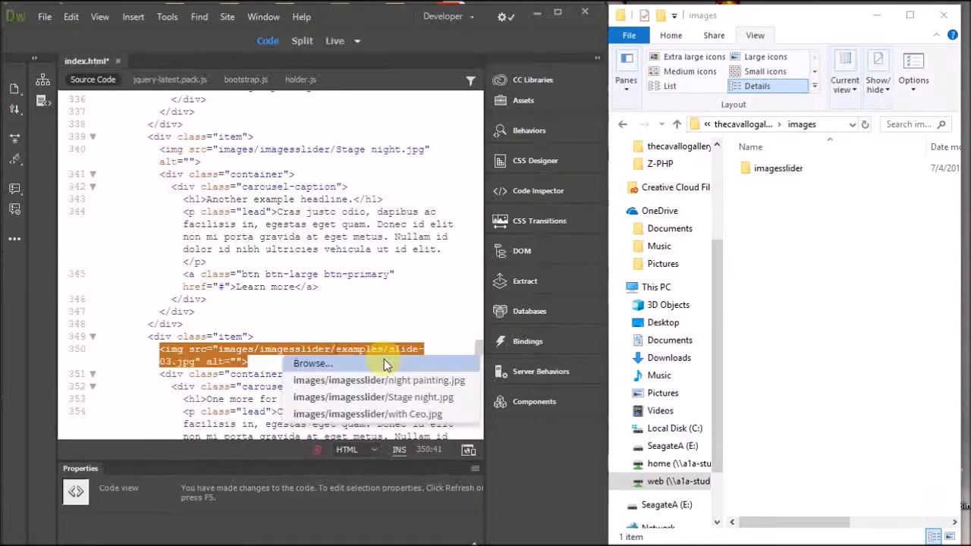
Complete the third carousel item's image source as images/imagesslider/with Ceo.jpg in place of the examples/slide-03.jpg part.
key(Delete)
key(Delete)
key(Delete)
key(Delete)
key(Delete)
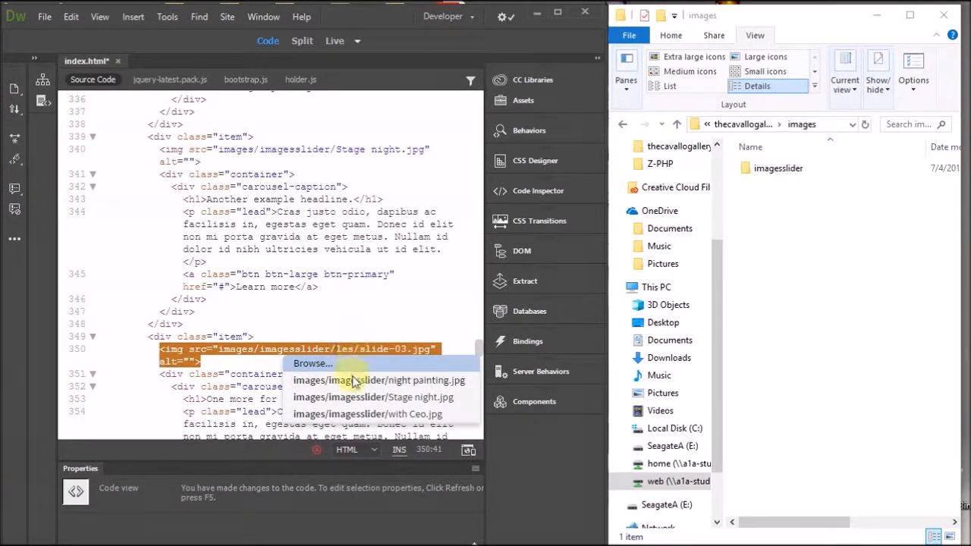
click(382, 413)
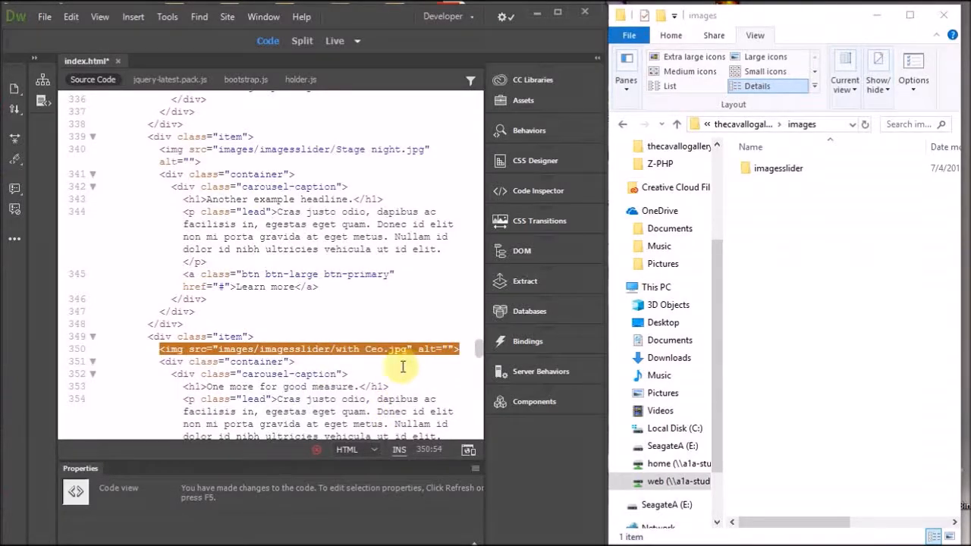
Save index.html and close the images folder window.
scroll(398, 364, down, 4)
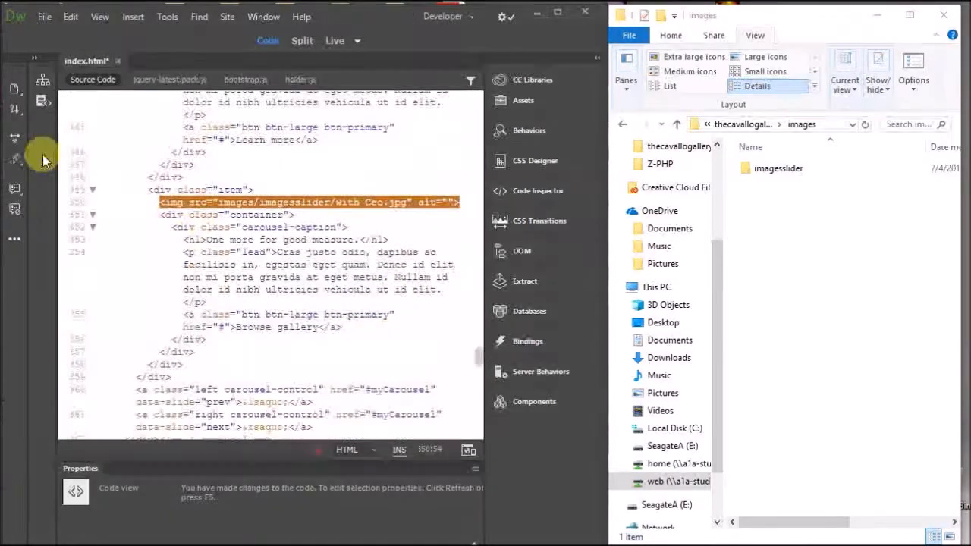
click(45, 16)
click(124, 152)
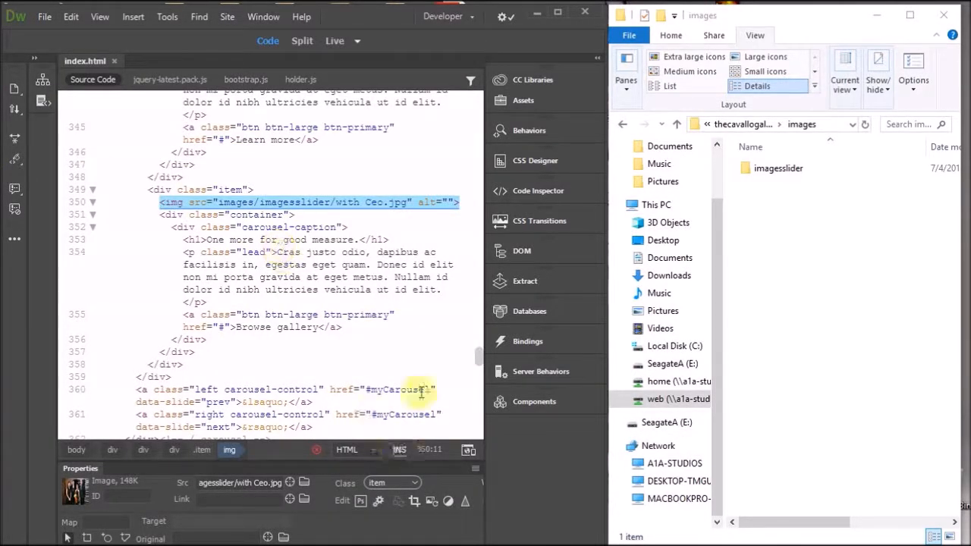
click(943, 15)
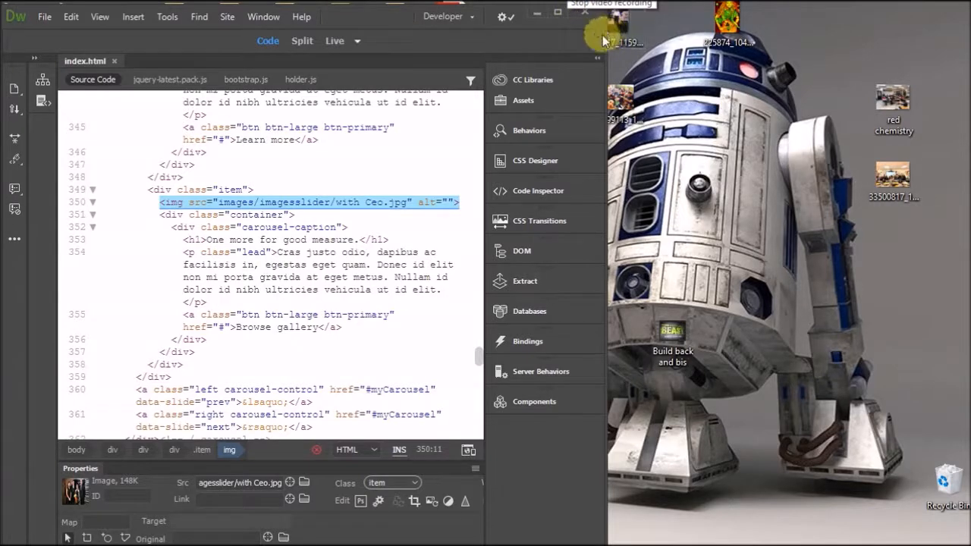
Widen the code editor window across the screen and show the page in Live view.
drag(609, 37, 932, 28)
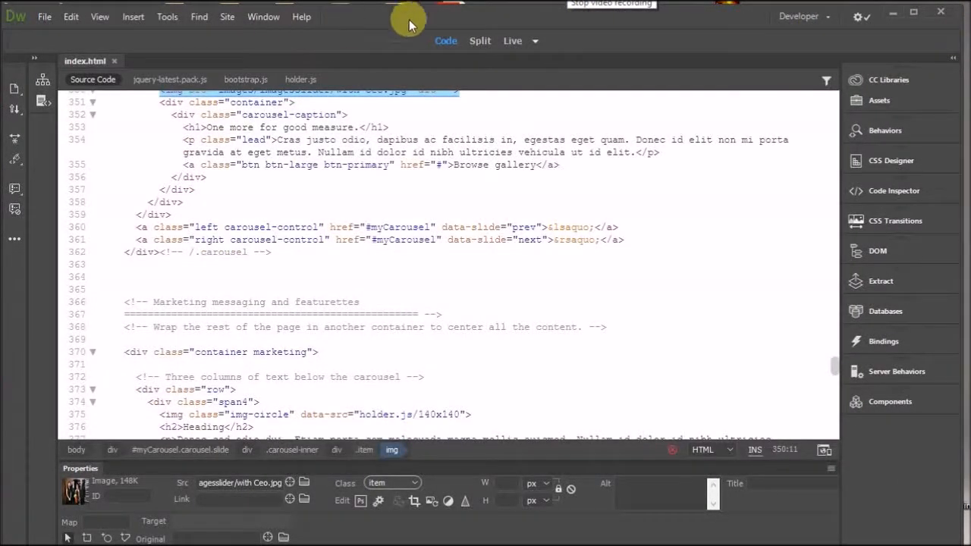
click(510, 40)
scroll(499, 285, up, 3)
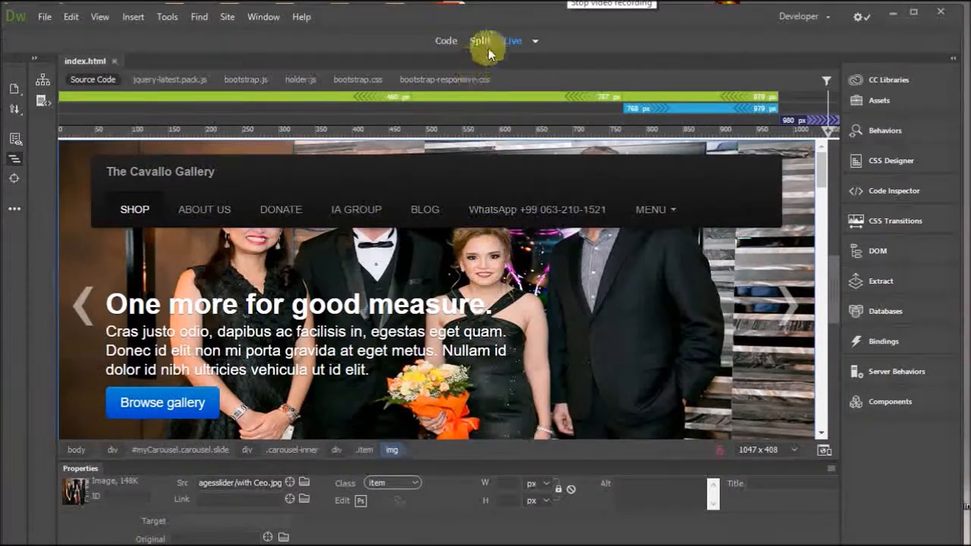
Preview index.html in Google Chrome and advance repeatedly through the carousel slides to check the three new photos.
click(820, 451)
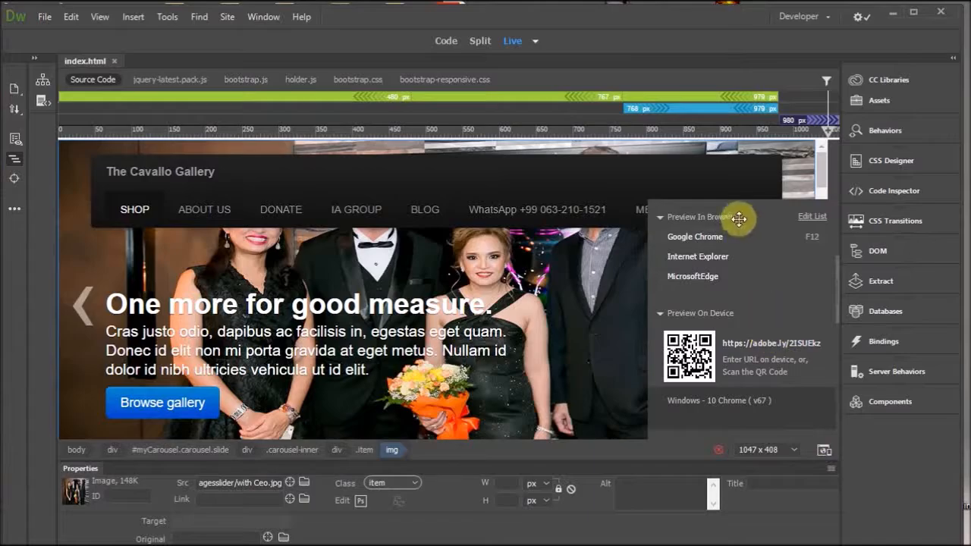
click(699, 241)
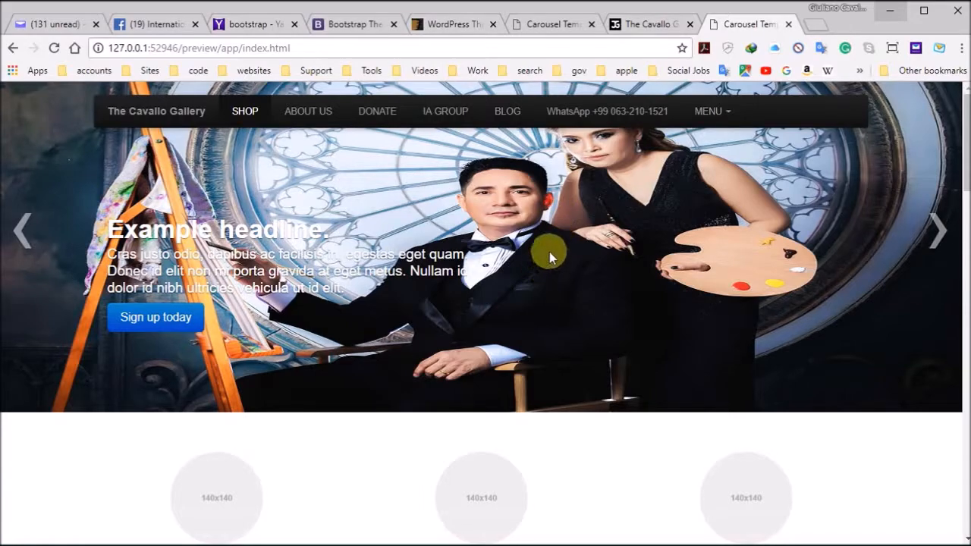
scroll(549, 251, down, 1)
scroll(549, 250, up, 1)
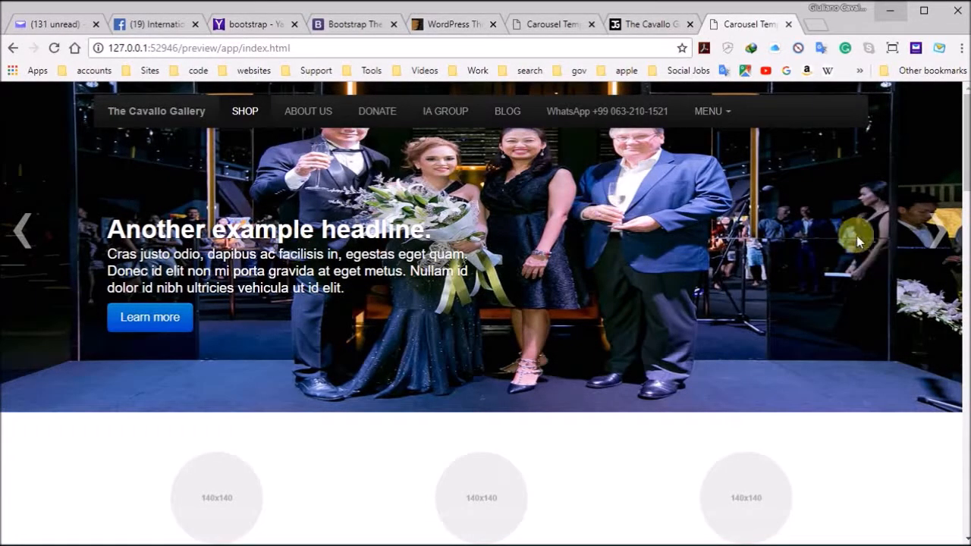
click(933, 239)
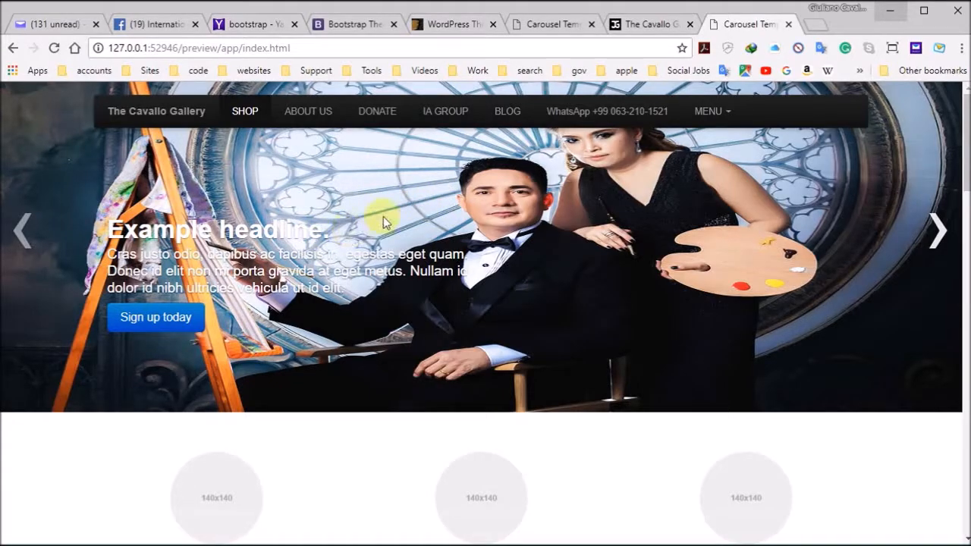
click(932, 229)
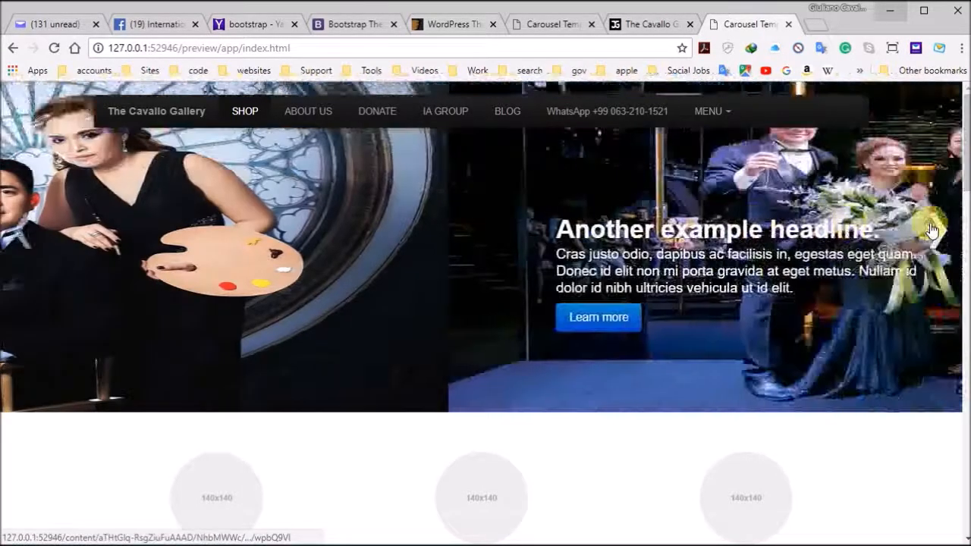
click(932, 230)
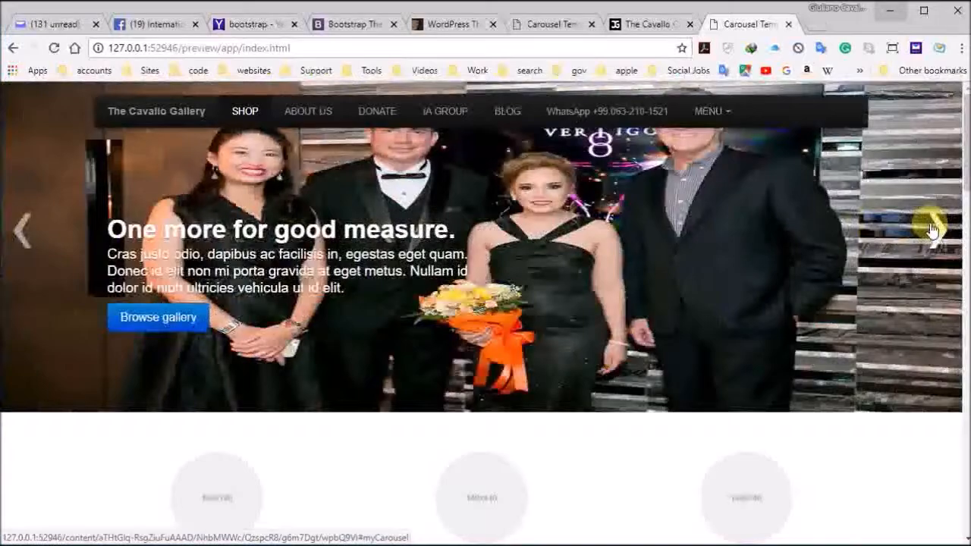
click(932, 230)
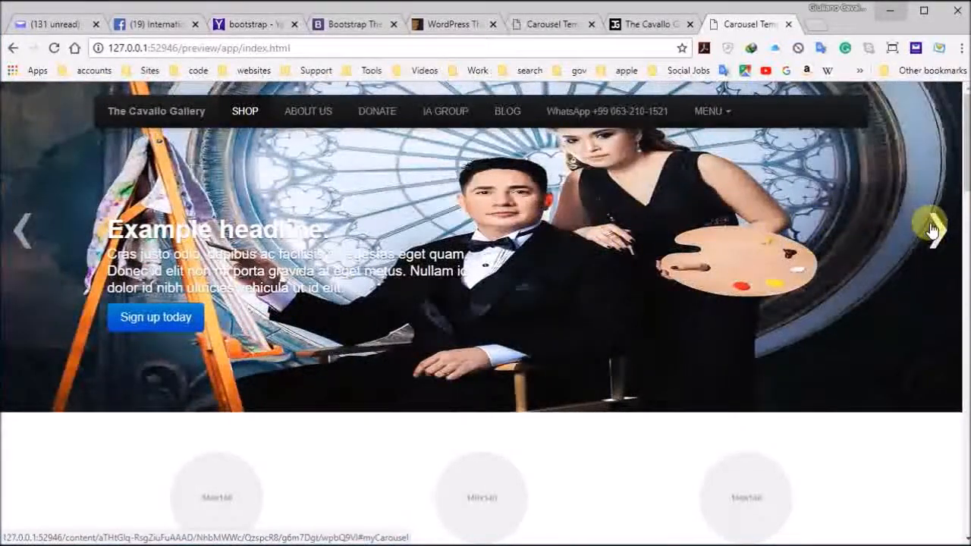
click(932, 230)
click(932, 230)
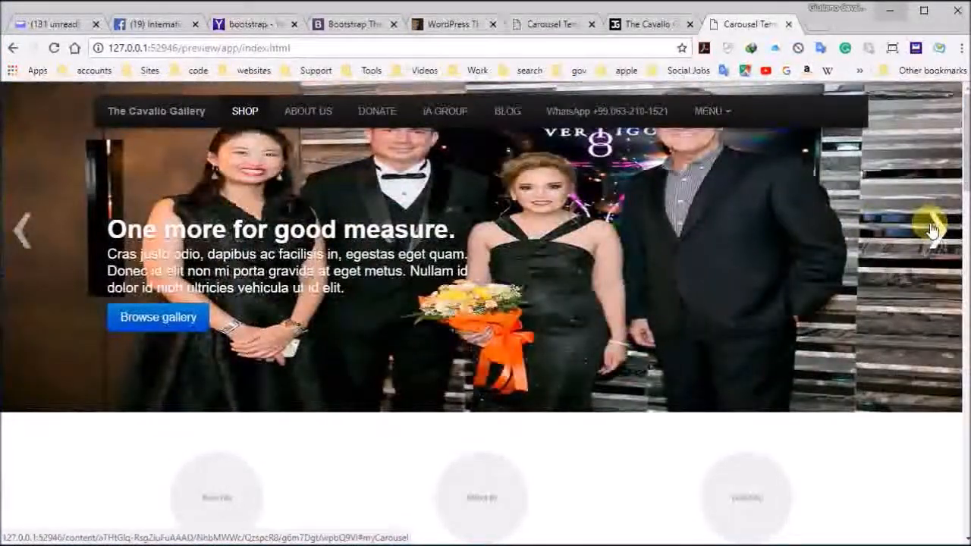
click(932, 230)
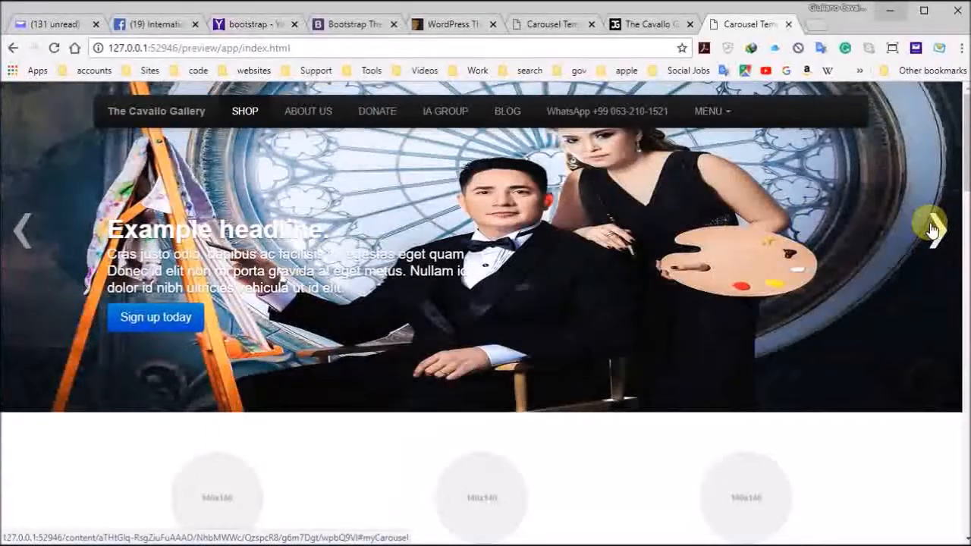
click(932, 230)
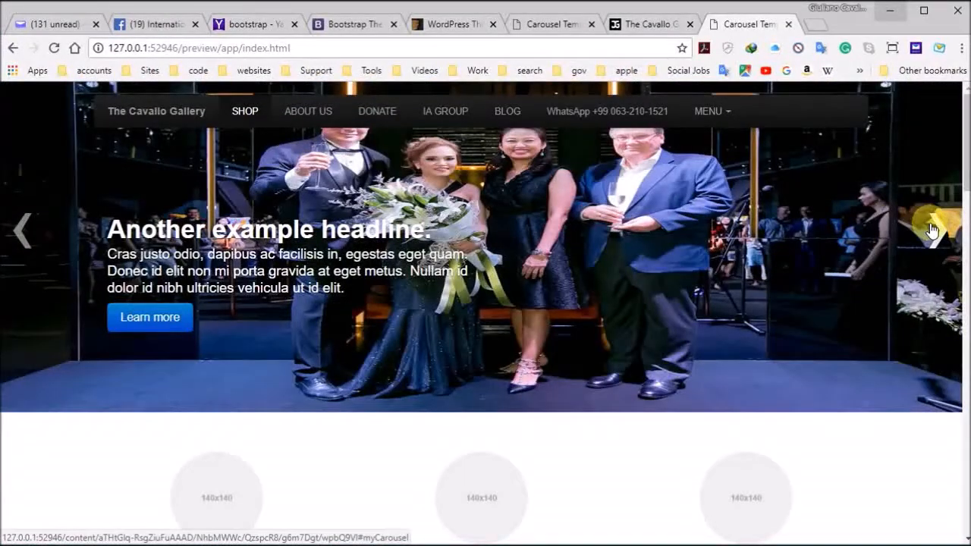